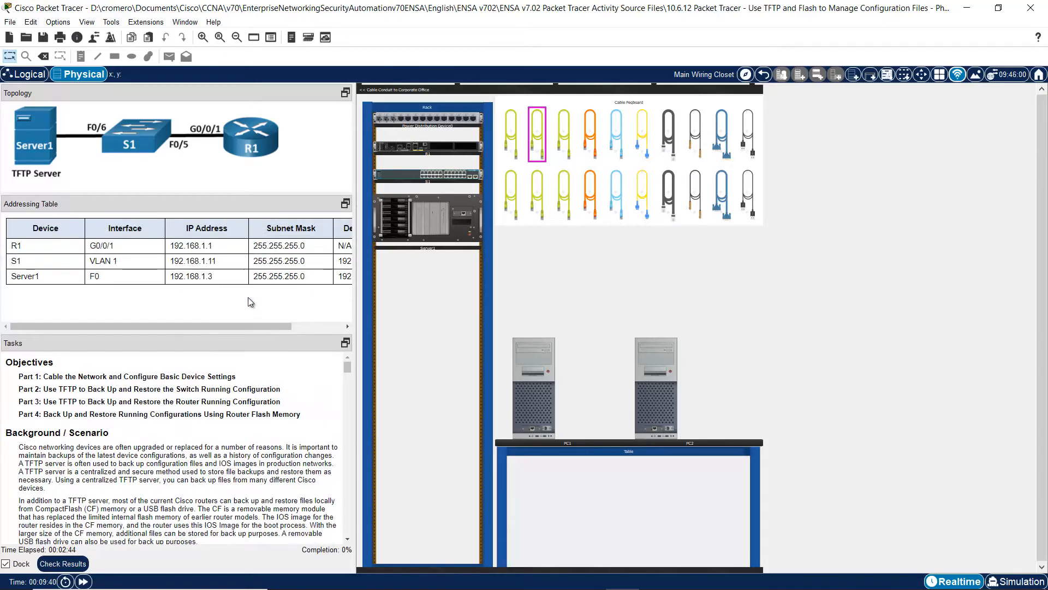
- Enlarge the lab instruction text and widen the instructions panel
left_click_drag(231, 339, 232, 304)
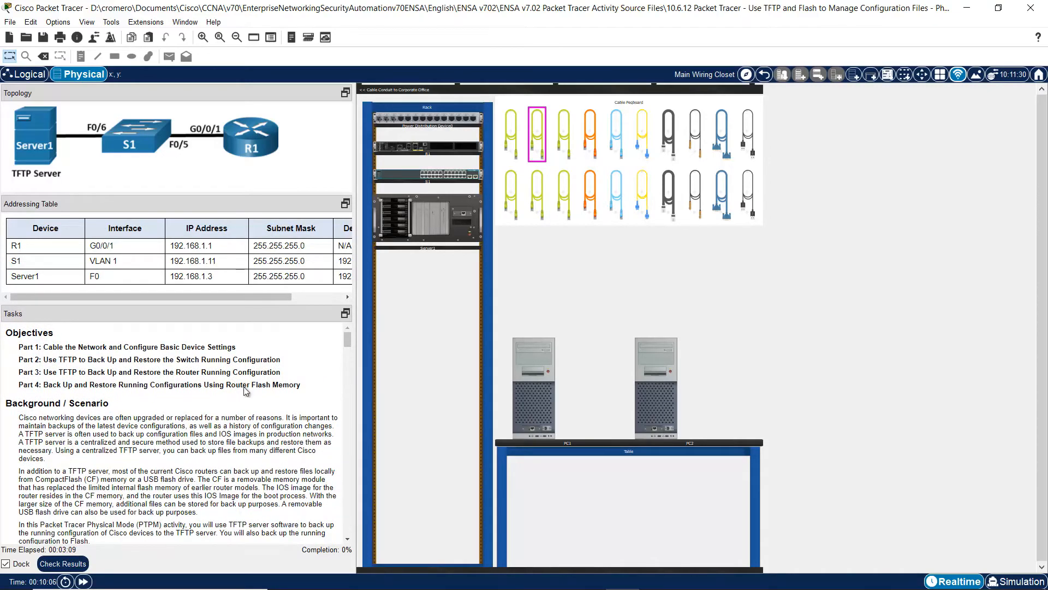
right_click(243, 386)
left_click(276, 414)
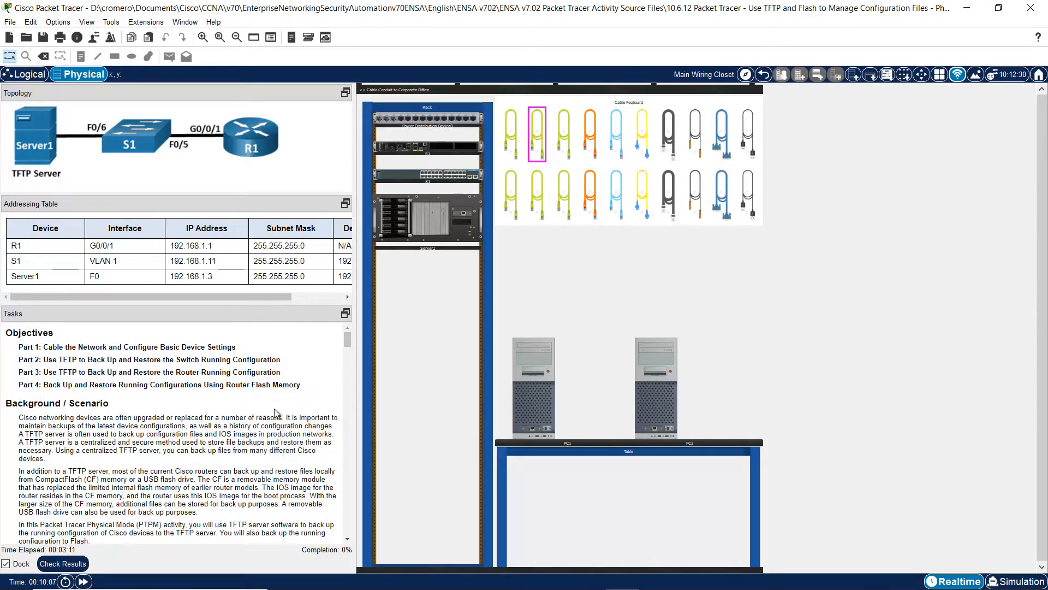
right_click(275, 410)
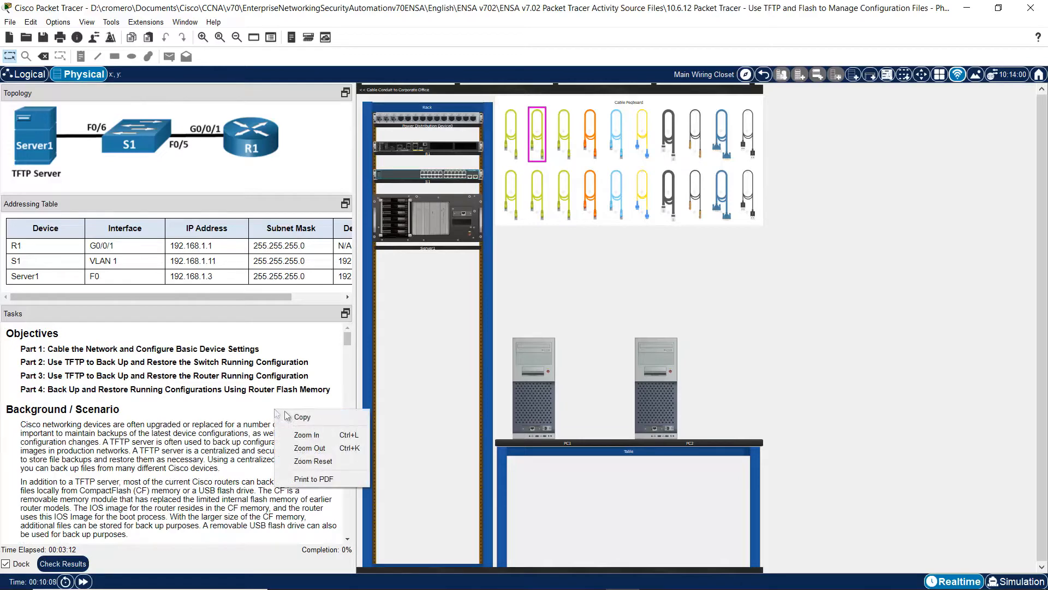
left_click(312, 435)
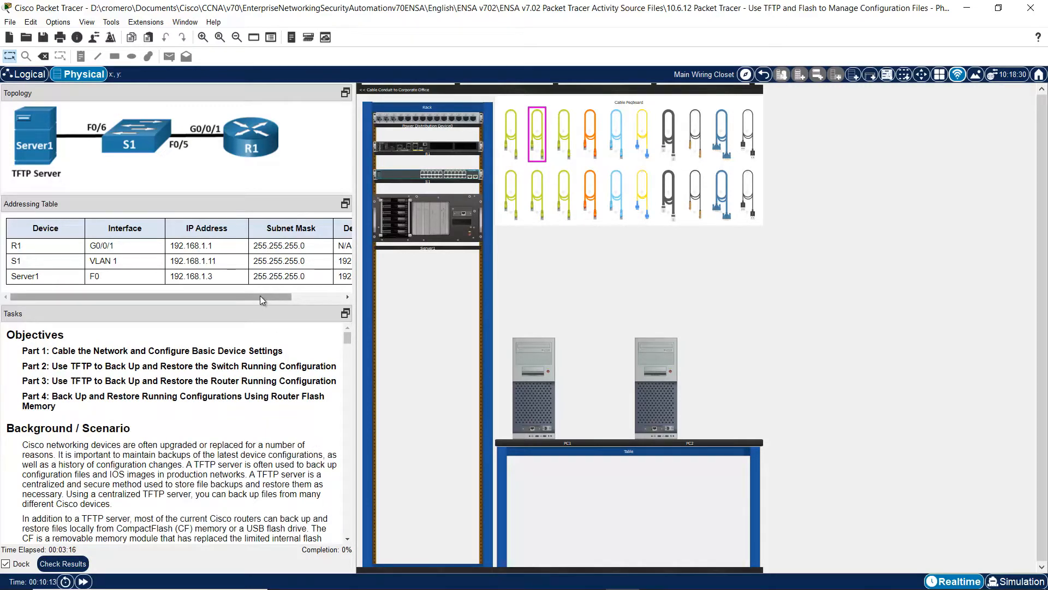
left_click_drag(356, 280, 412, 280)
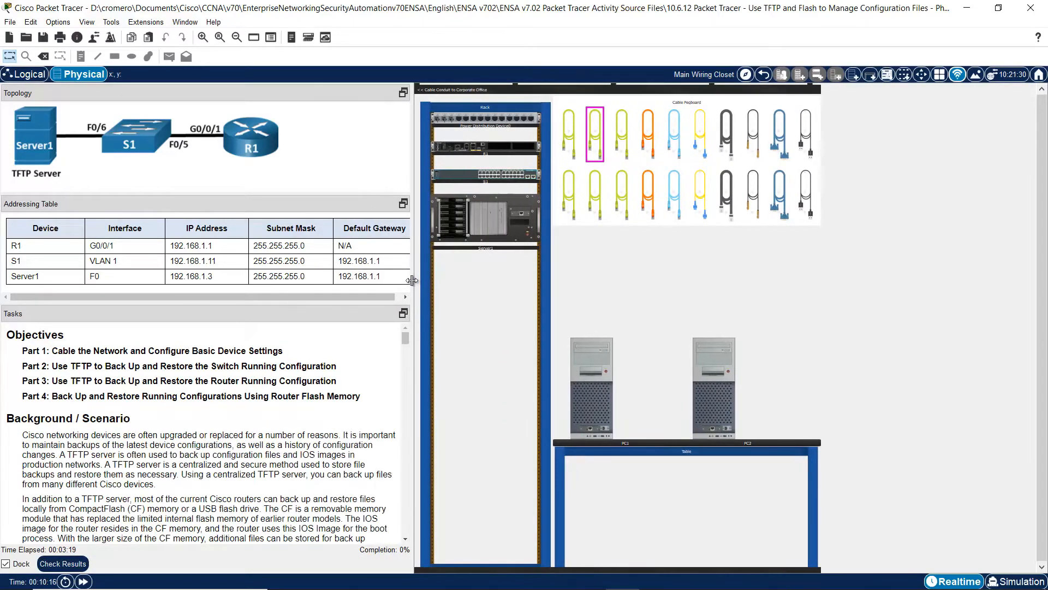
- Zoom the workspace in twice on the rack and highlight the opening background text
left_click(204, 37)
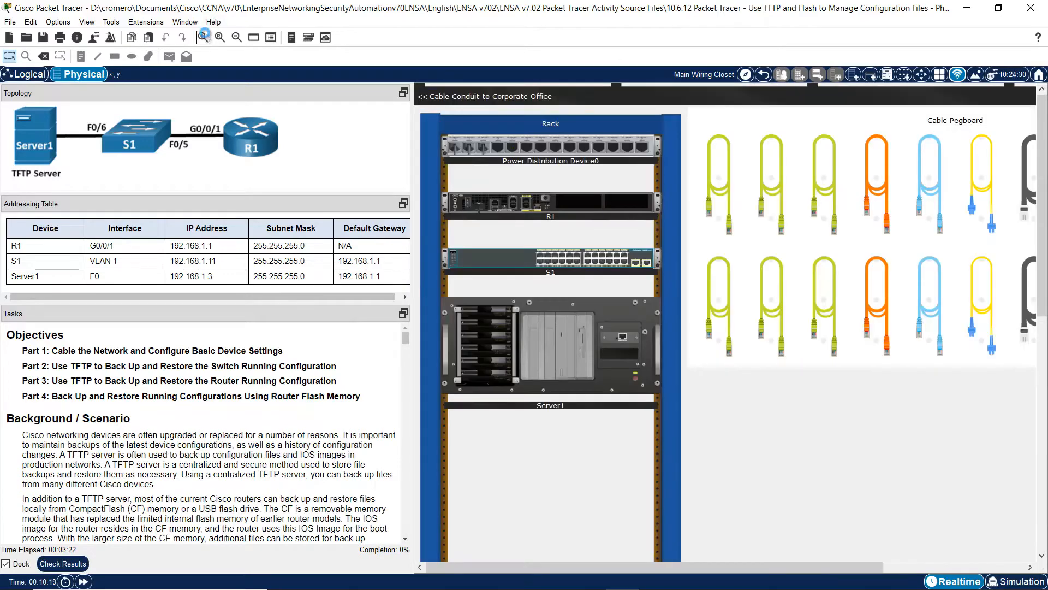
left_click(204, 37)
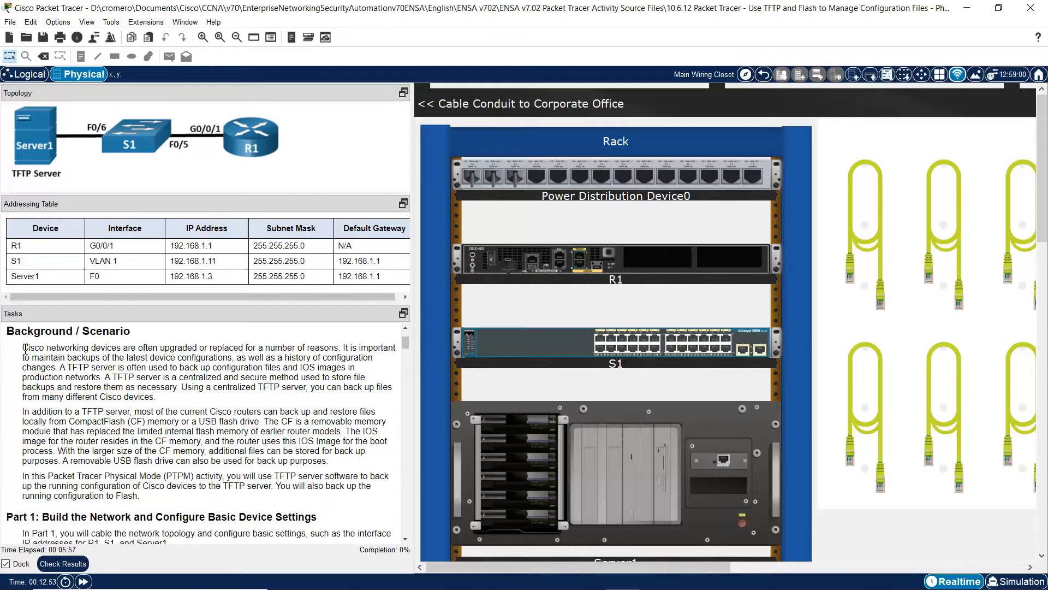
left_click_drag(25, 348, 156, 395)
scroll(409, 536, "down", 2)
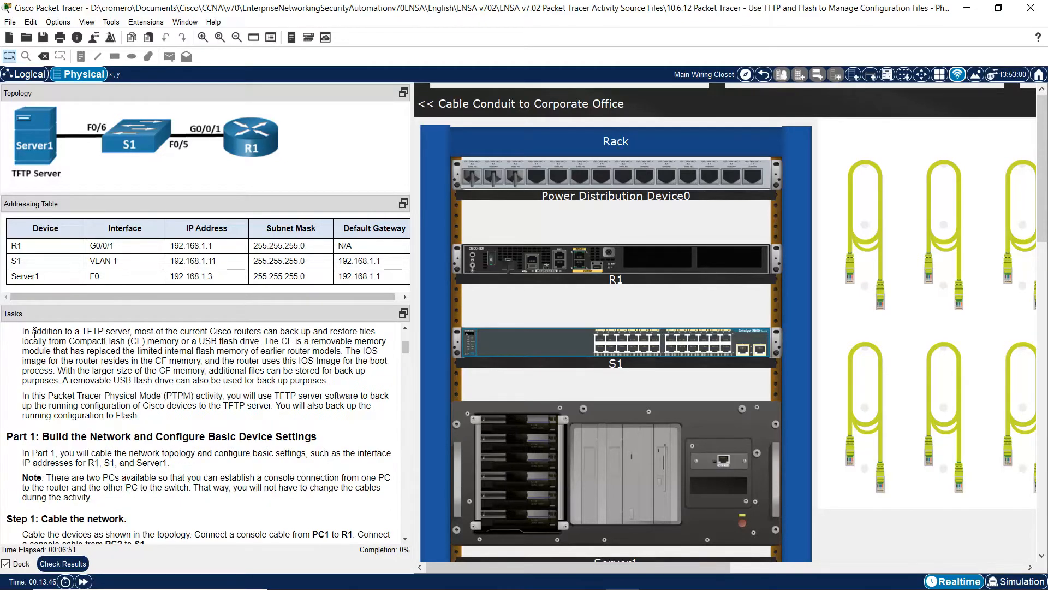
left_click_drag(22, 345, 262, 355)
left_click_drag(264, 356, 332, 402)
left_click(349, 367)
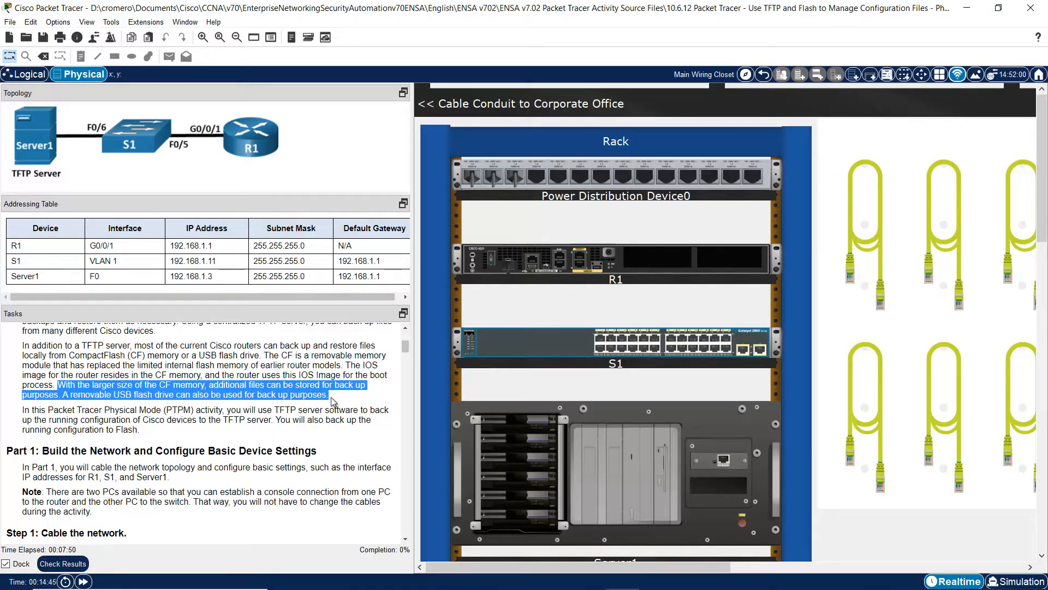
left_click_drag(227, 410, 274, 423)
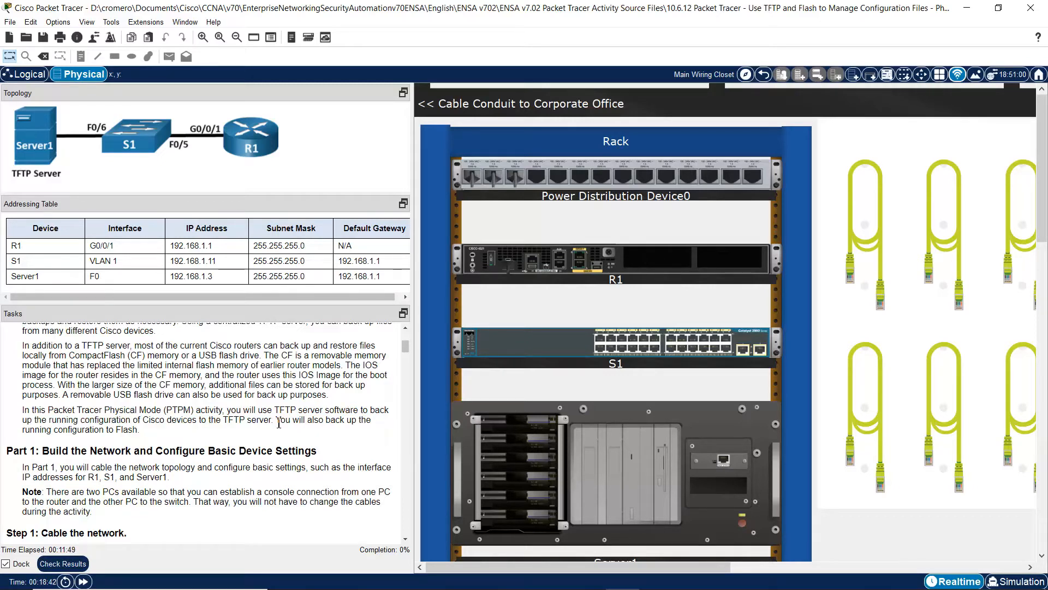
left_click_drag(276, 421, 135, 431)
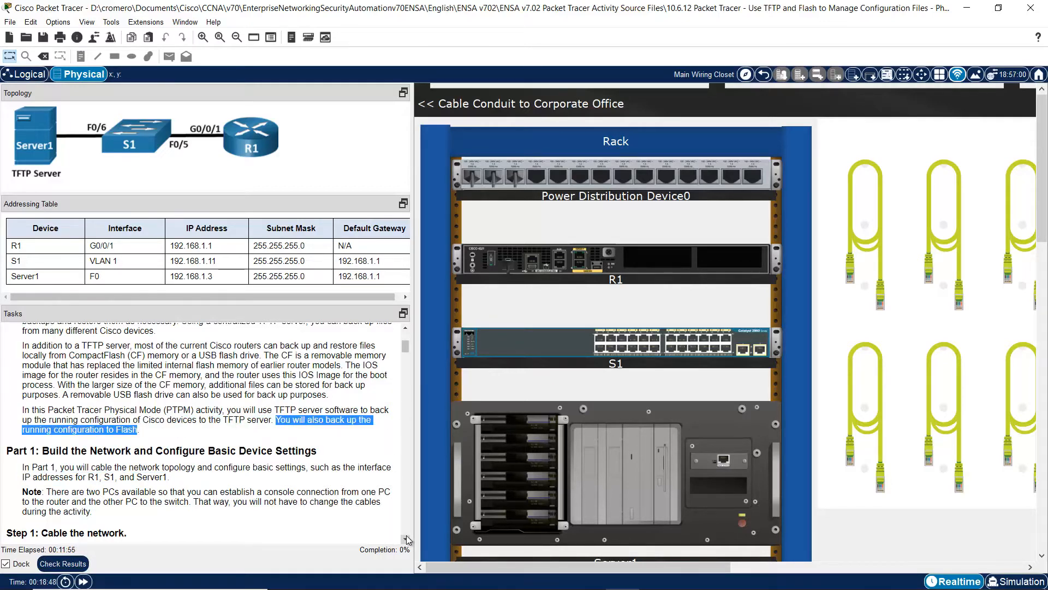
scroll(407, 540, "down", 4)
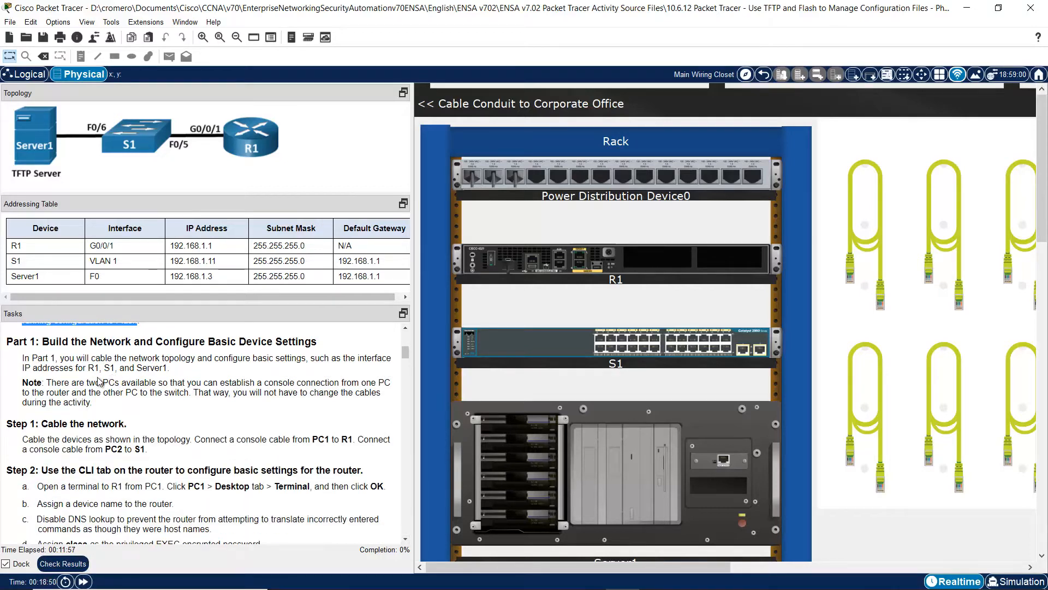
left_click_drag(95, 382, 100, 382)
left_click_drag(43, 342, 326, 345)
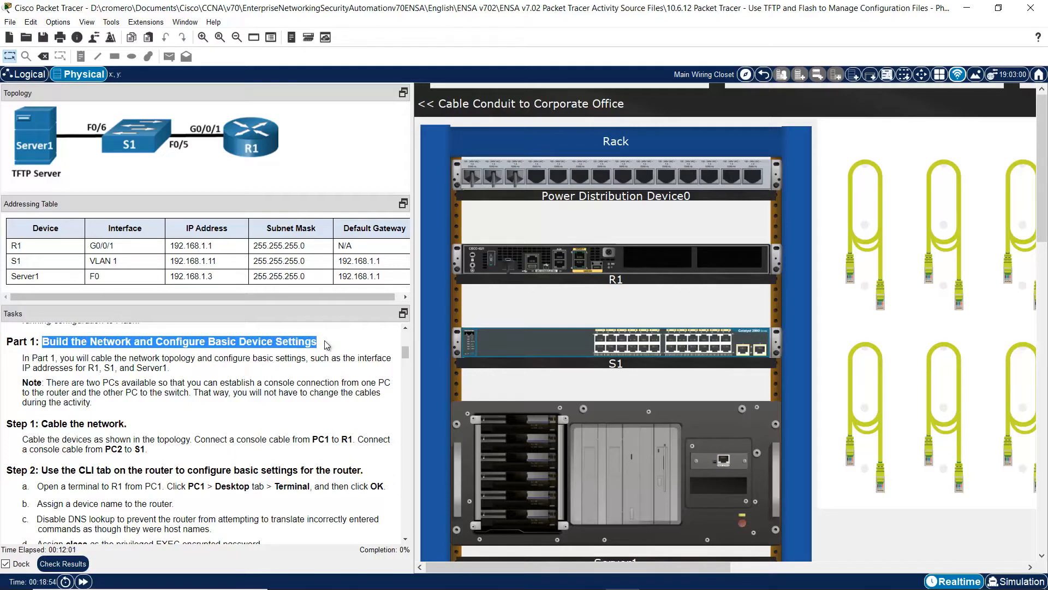
left_click_drag(64, 358, 300, 359)
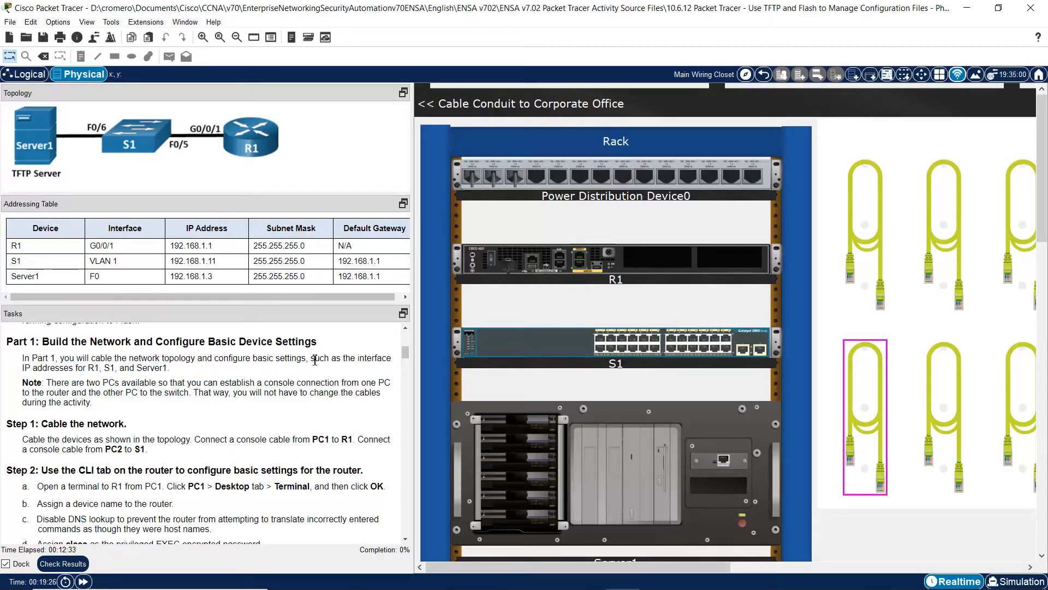
left_click_drag(311, 358, 169, 369)
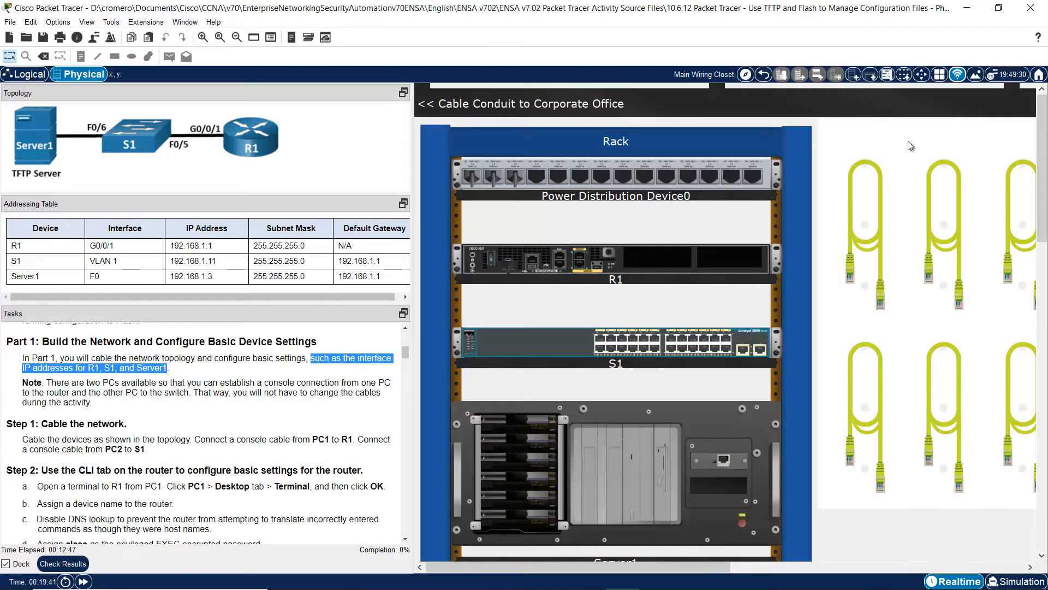
- Connect R1 GigabitEthernet0/0/1 to S1 FastEthernet0/5 with a copper straight-through cable
left_click(909, 141)
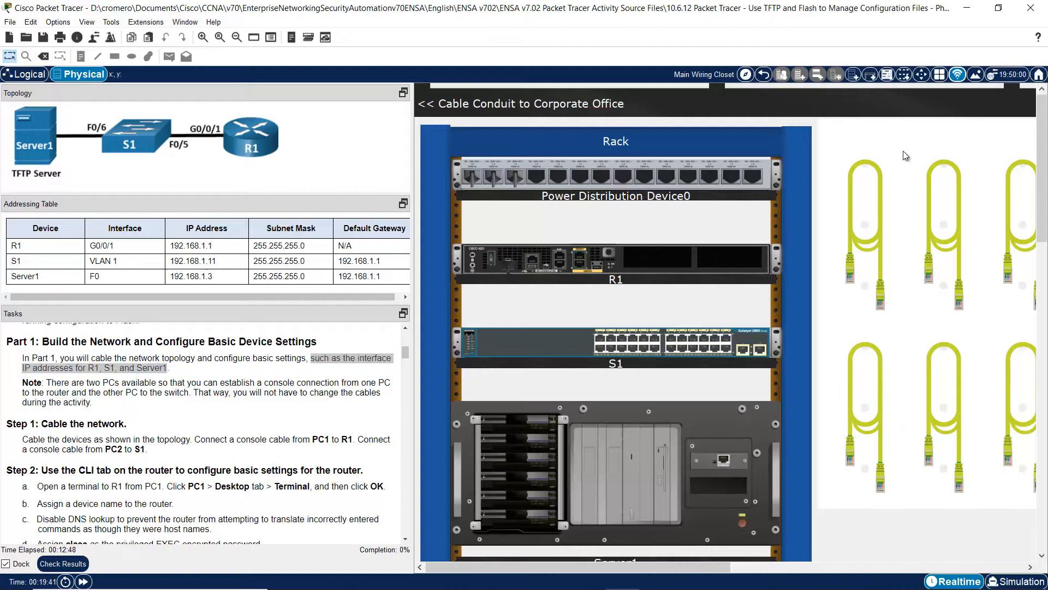
left_click(866, 214)
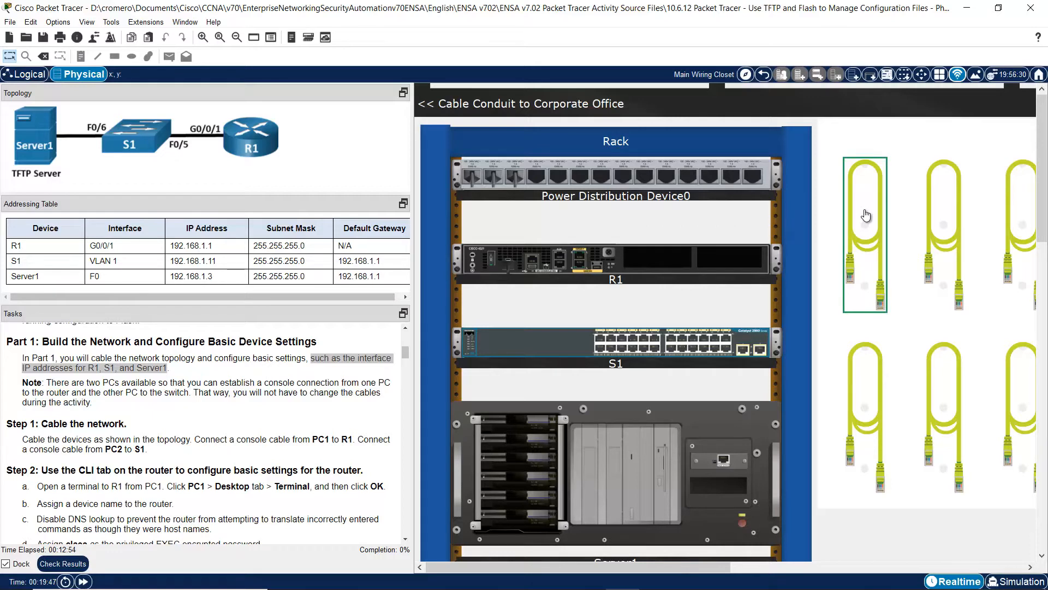
left_click(589, 261)
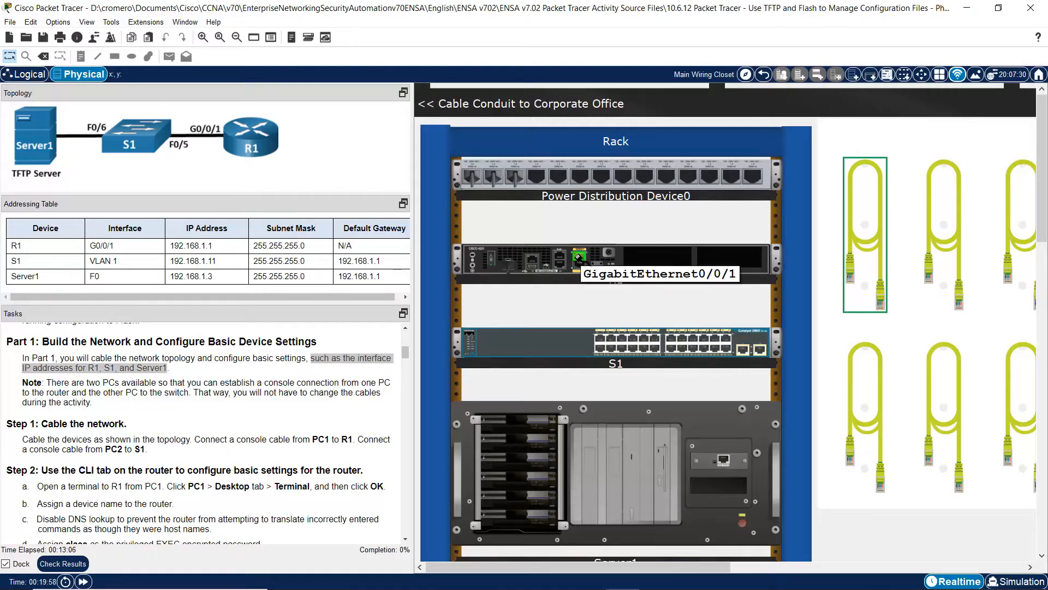
left_click(622, 337)
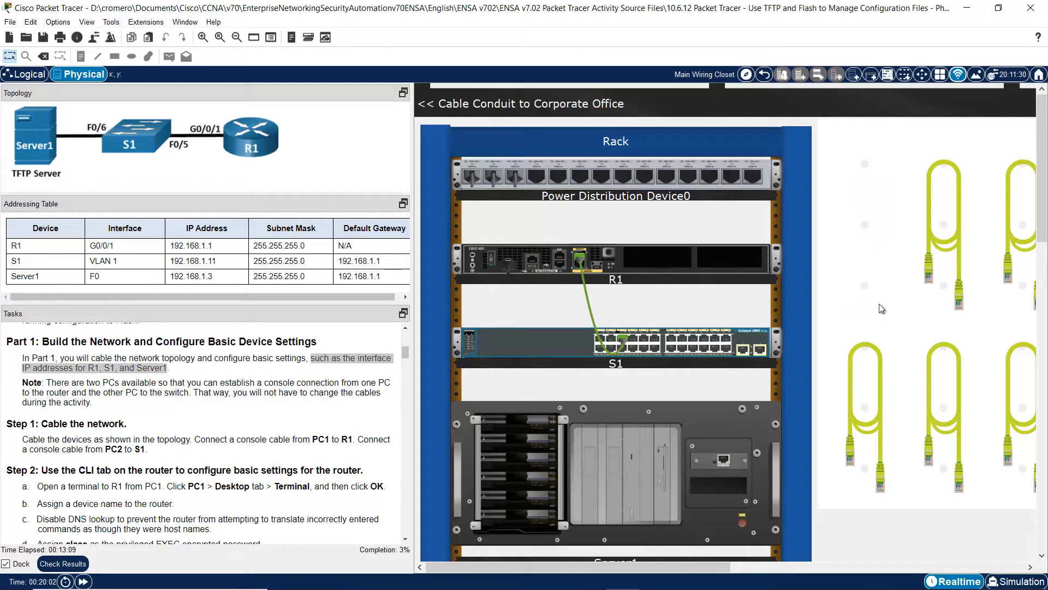
- Connect S1 FastEthernet0/6 to Server1 FastEthernet0 with a straight-through cable
left_click(952, 220)
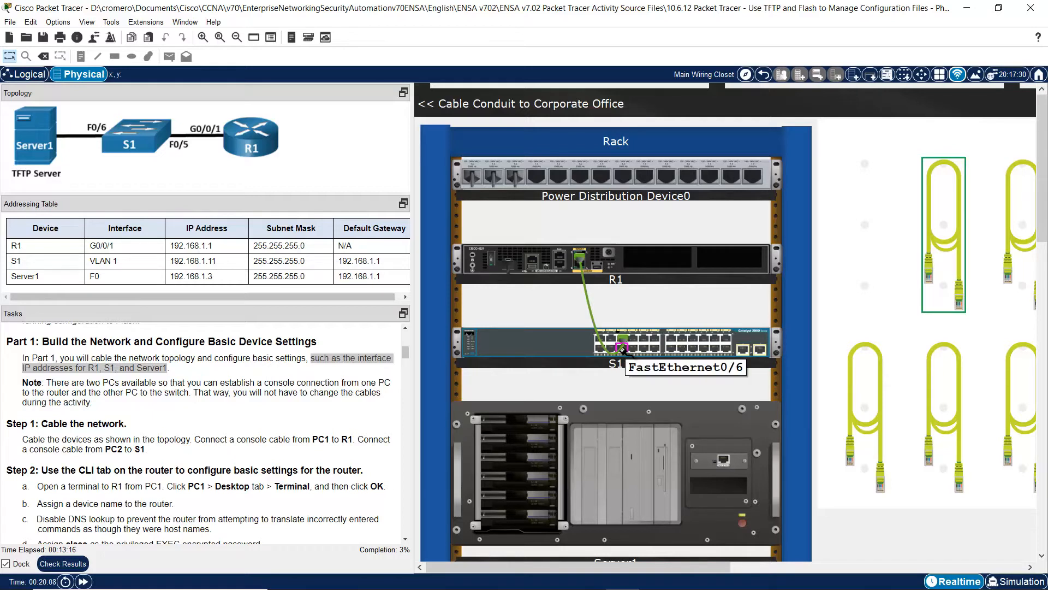
left_click(622, 348)
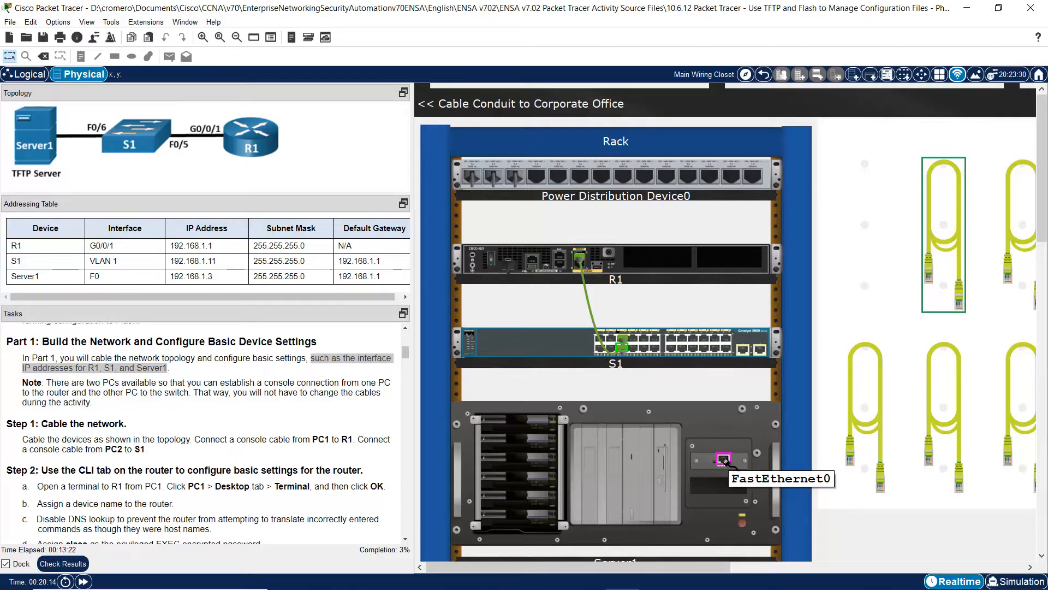
left_click(727, 461)
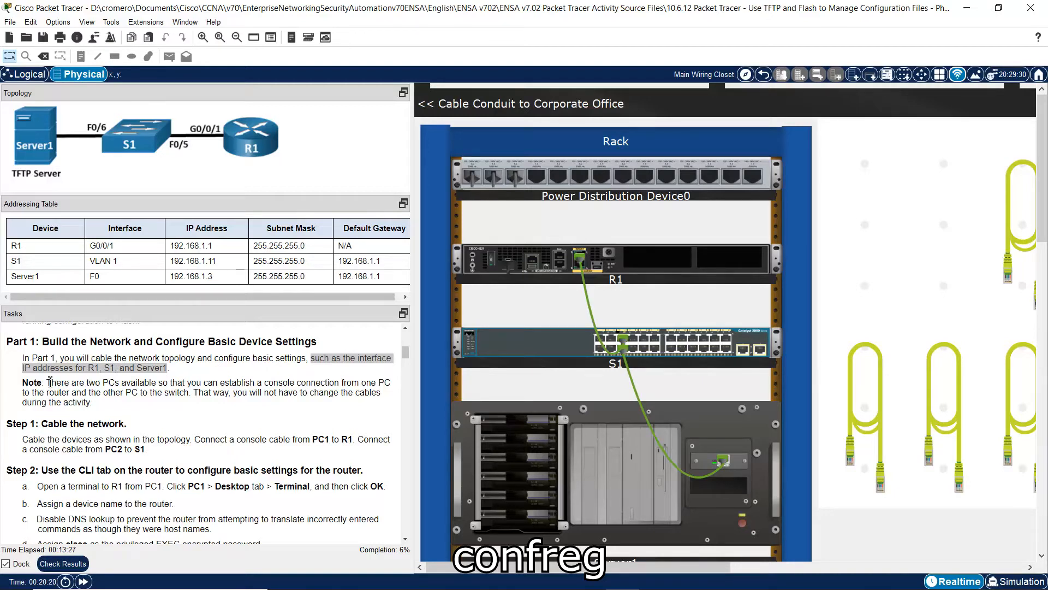
left_click_drag(50, 382, 183, 397)
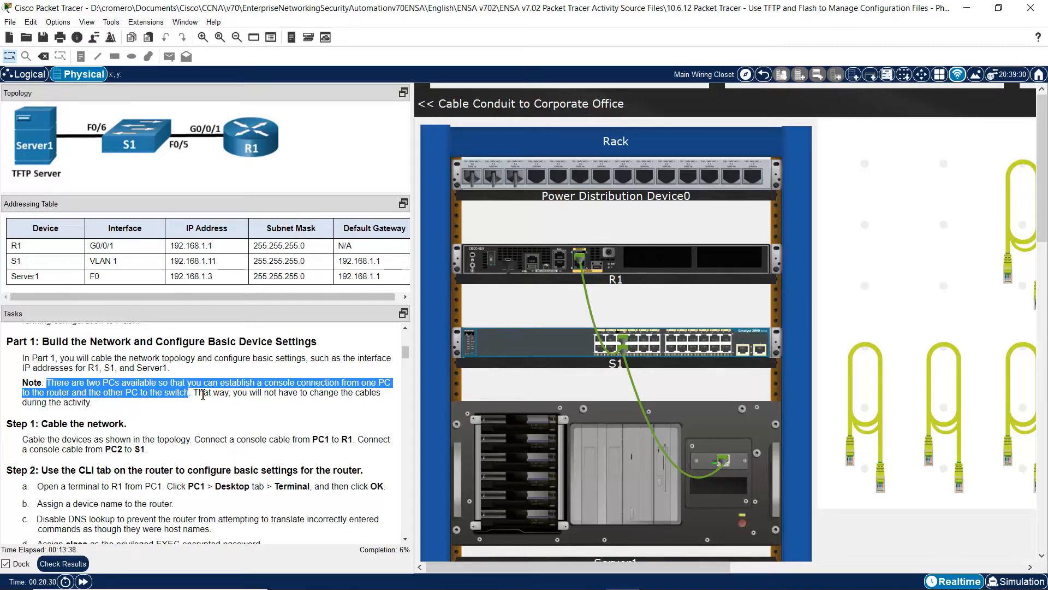
- Run a light-blue console cable from PC1's RS 232 port to R1's Console port
left_click_drag(1042, 137, 1027, 337)
left_click_drag(669, 568, 842, 568)
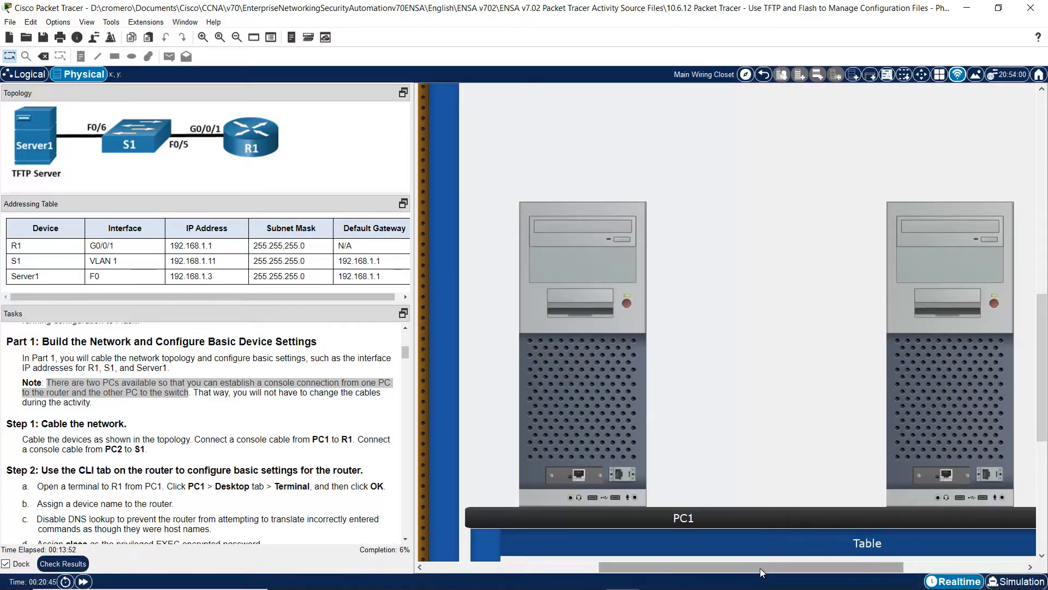
left_click_drag(760, 567, 783, 568)
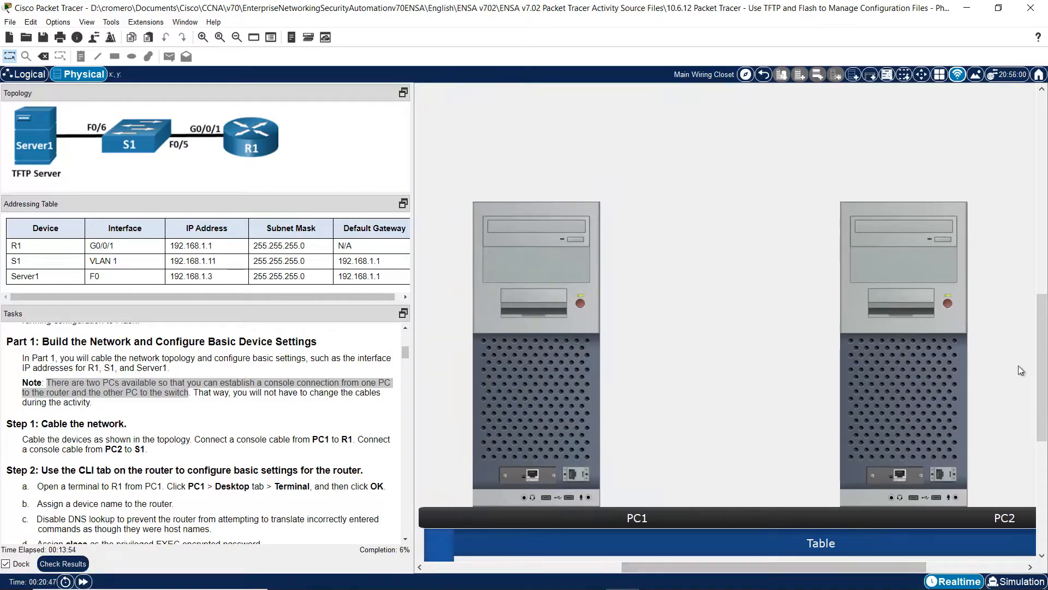
left_click_drag(1043, 376, 1046, 178)
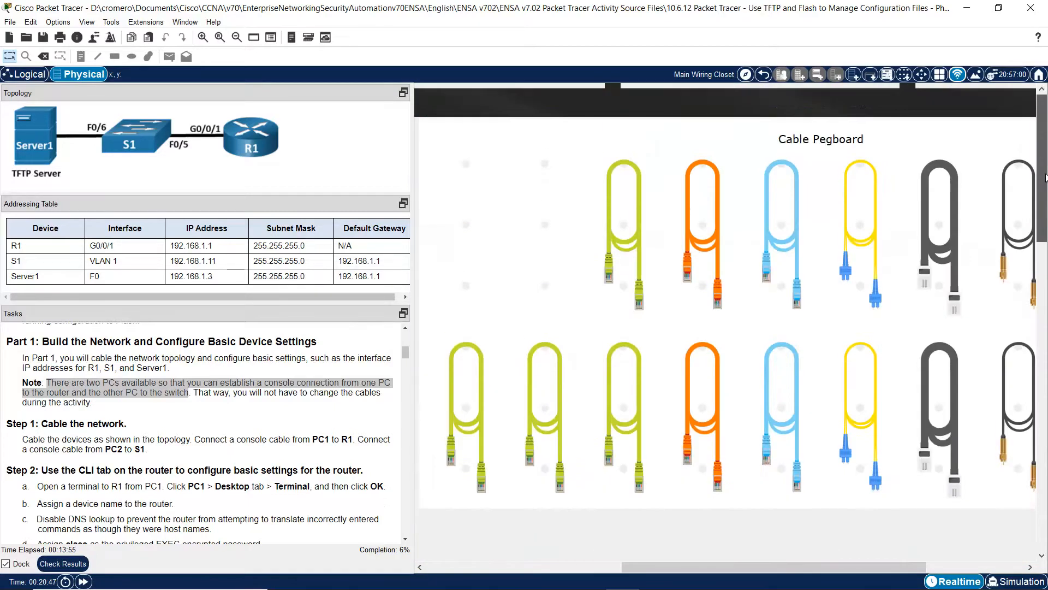
left_click(787, 262)
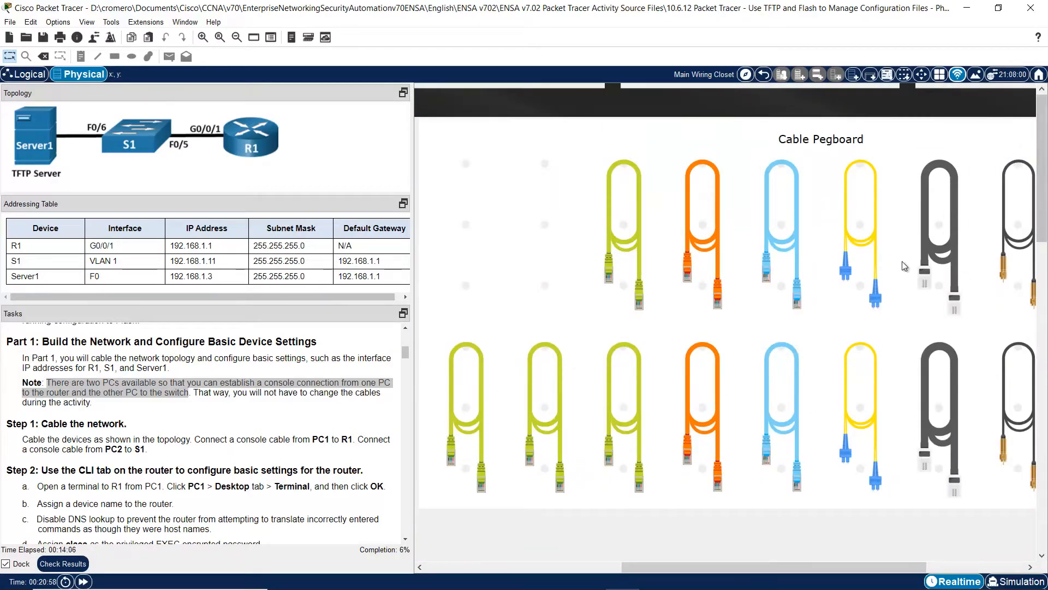
left_click(782, 222)
left_click_drag(1046, 239, 1046, 470)
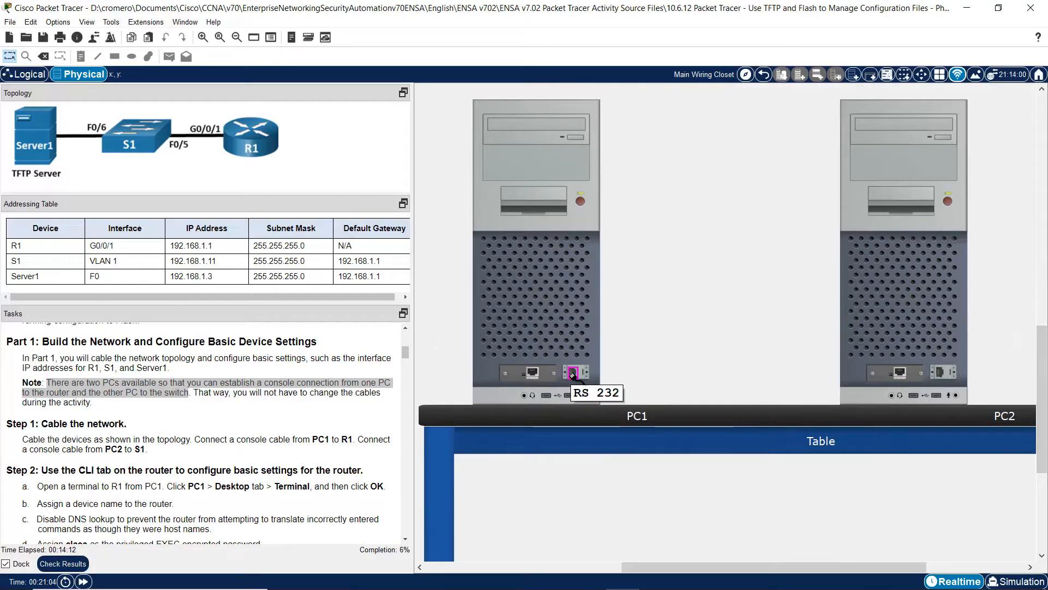
left_click(573, 374)
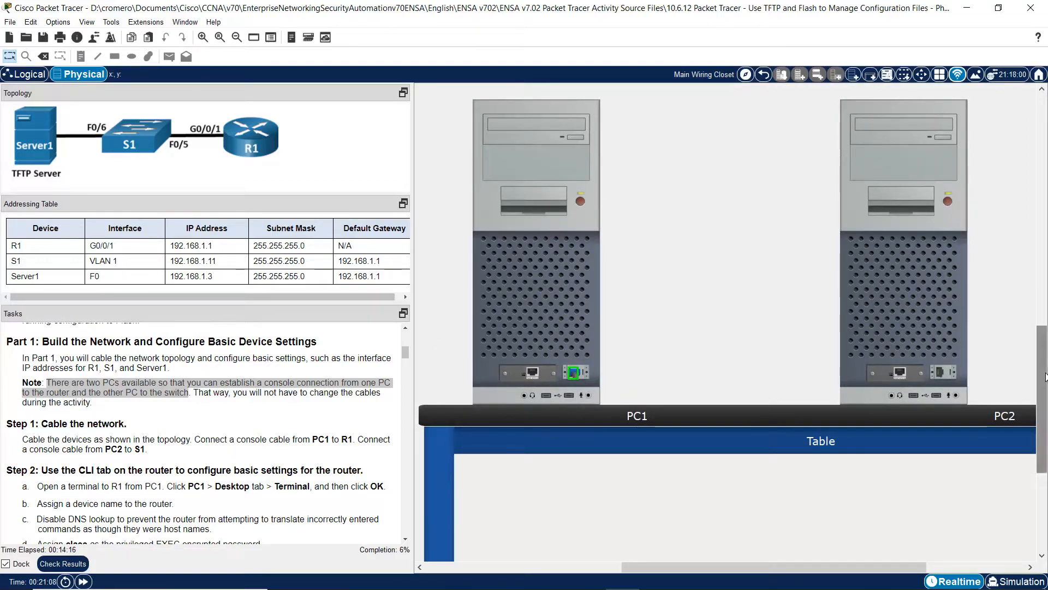
left_click_drag(1045, 377, 1046, 144)
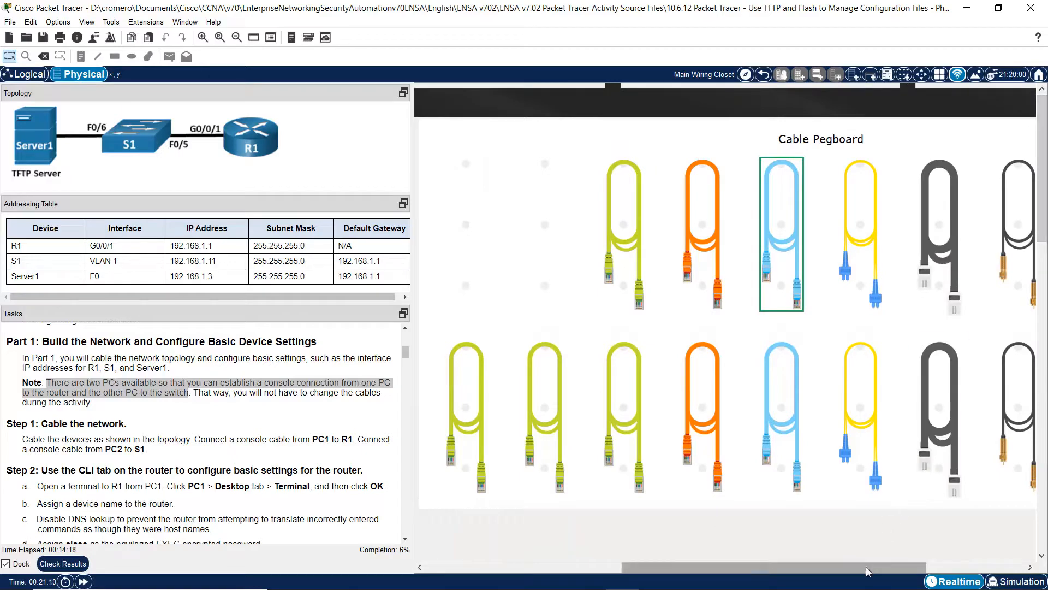
left_click_drag(866, 567, 671, 567)
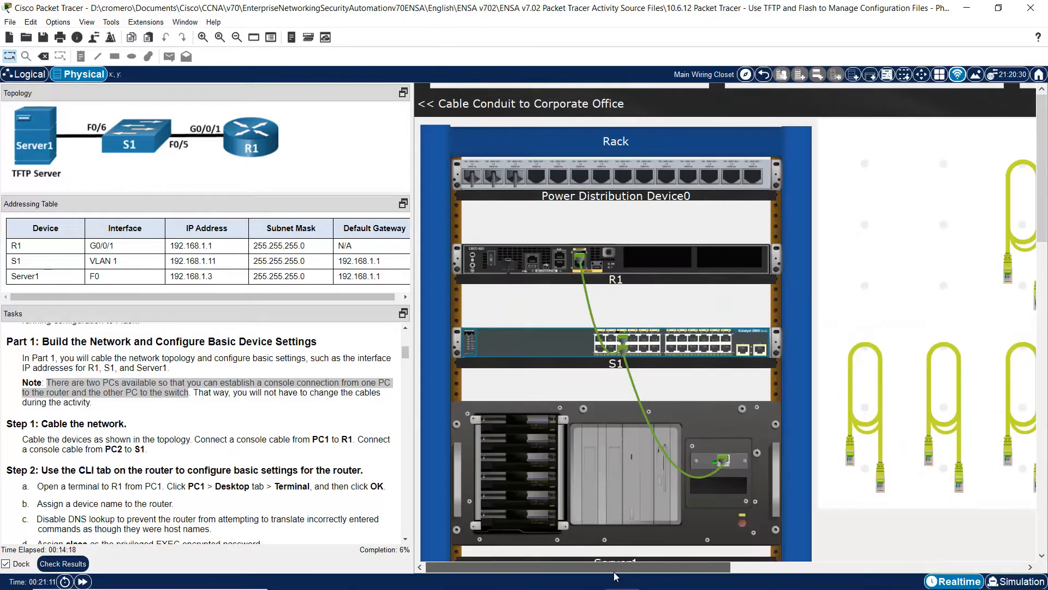
left_click(623, 342)
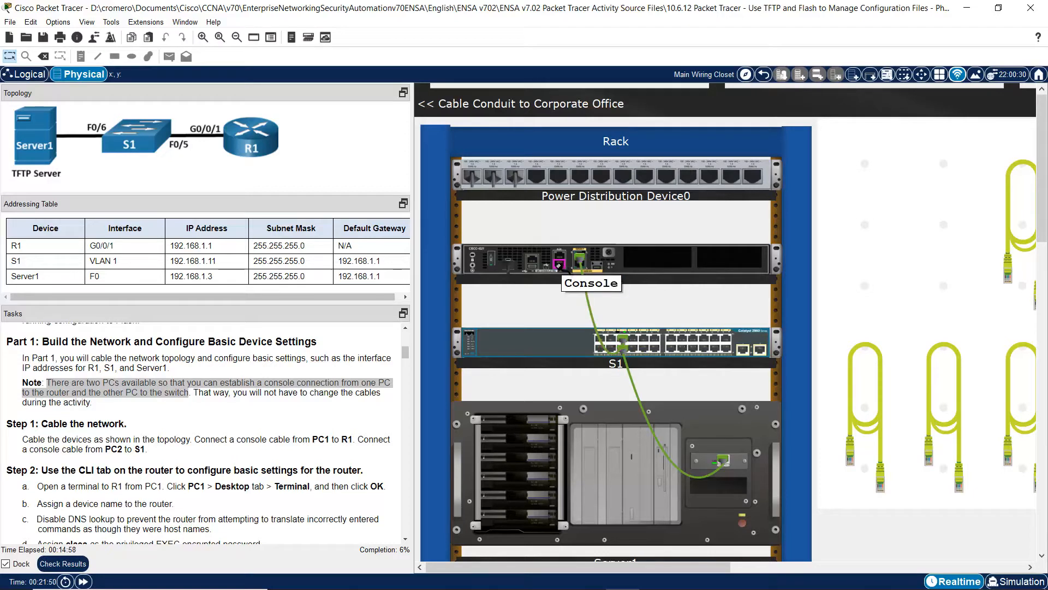
left_click(558, 265)
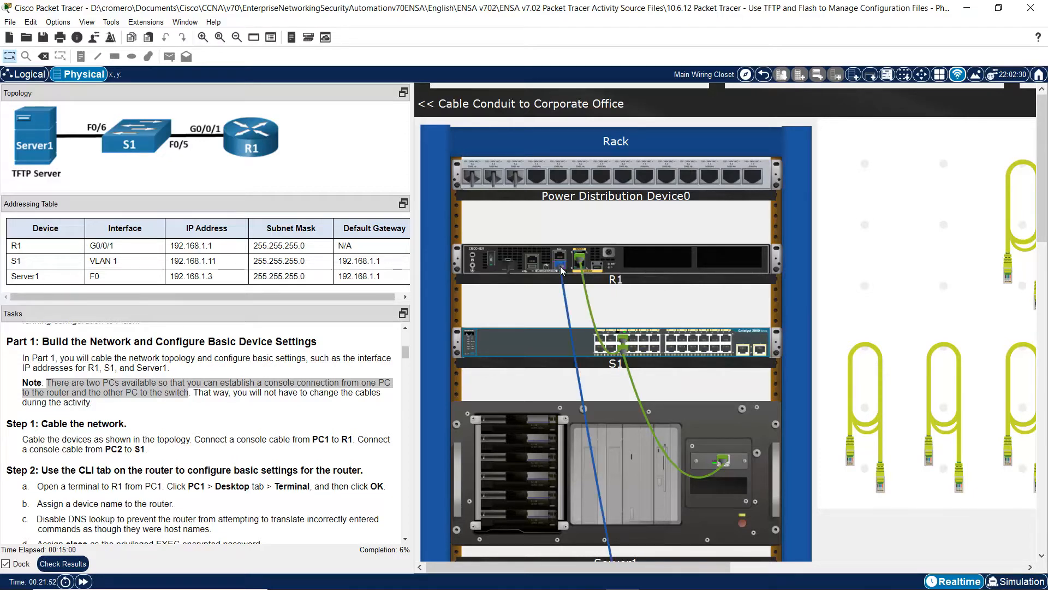
- Pick up a second light-blue console cable from the Cable Pegboard
mouse_move(564, 297)
left_click_drag(705, 564, 999, 562)
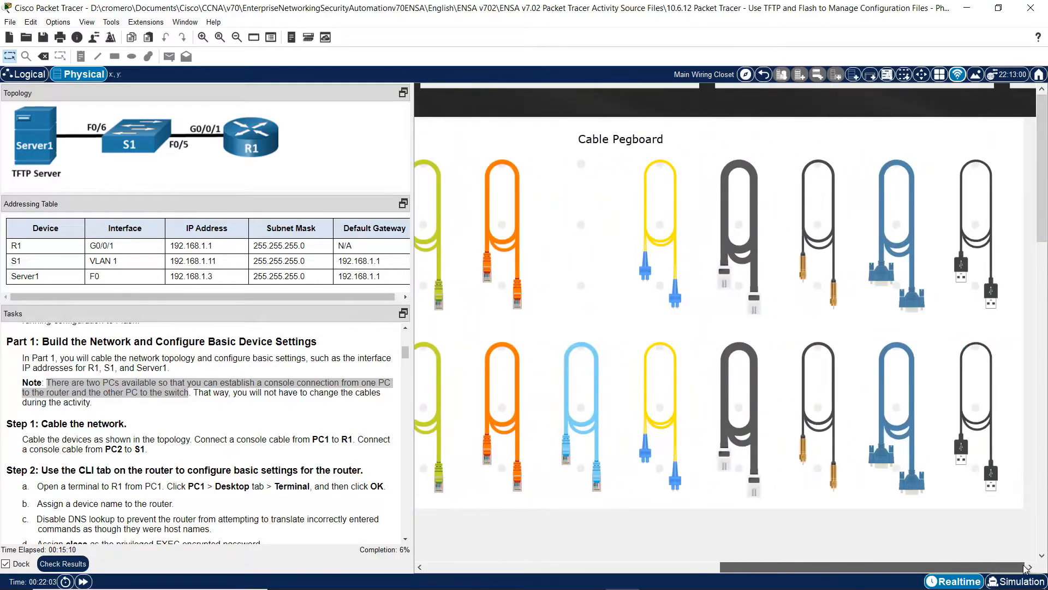
left_click(580, 407)
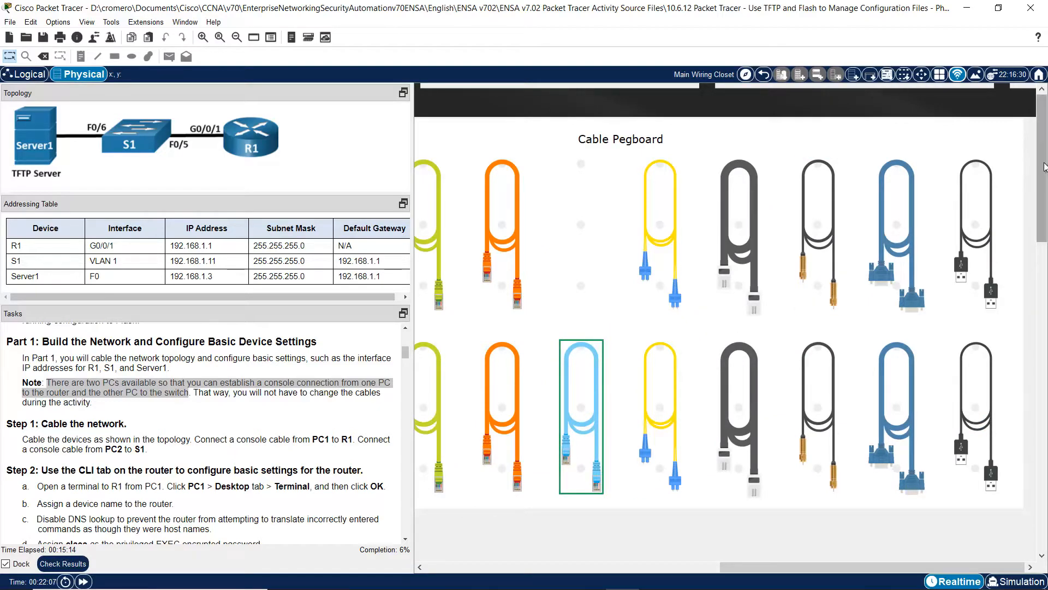
left_click_drag(1044, 166, 1030, 383)
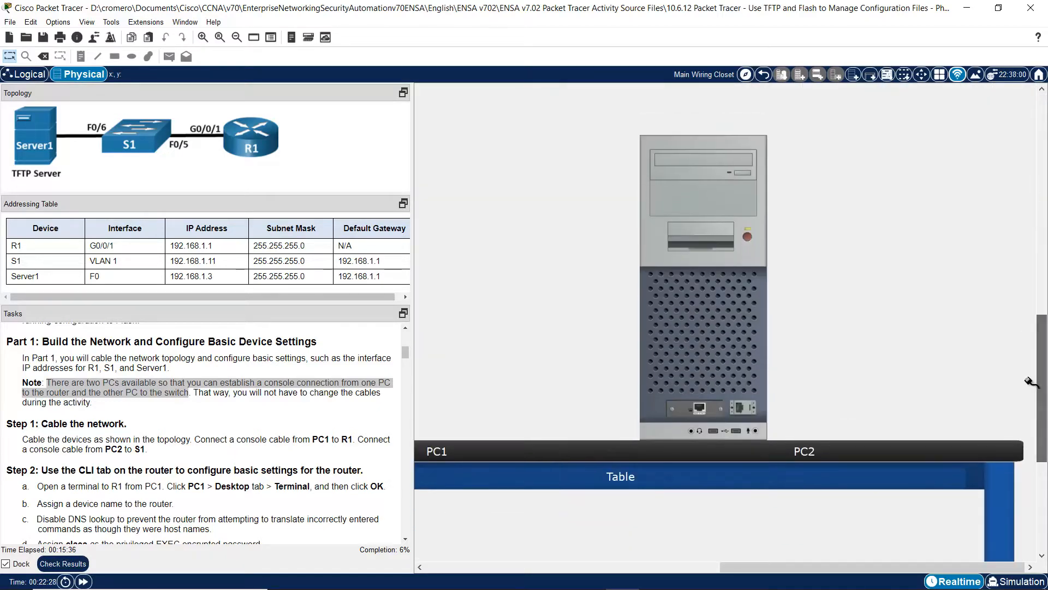
- Plug the console cable from PC2's RS 232 port into S1's rear Console port via Inspect Rear
left_click(740, 409)
left_click_drag(887, 565, 553, 583)
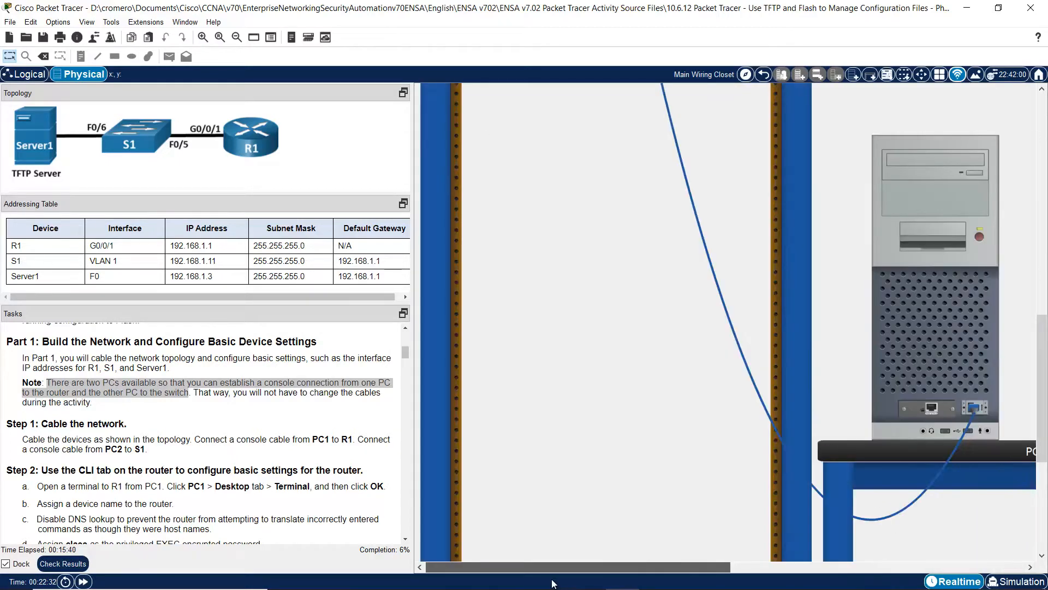
left_click_drag(1043, 399, 1042, 190)
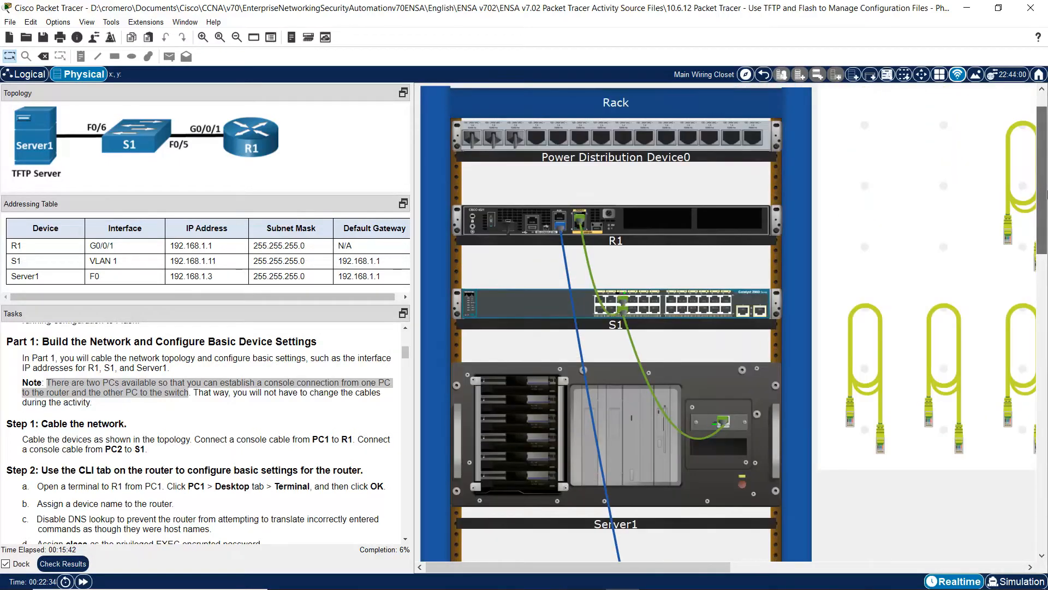
right_click(744, 303)
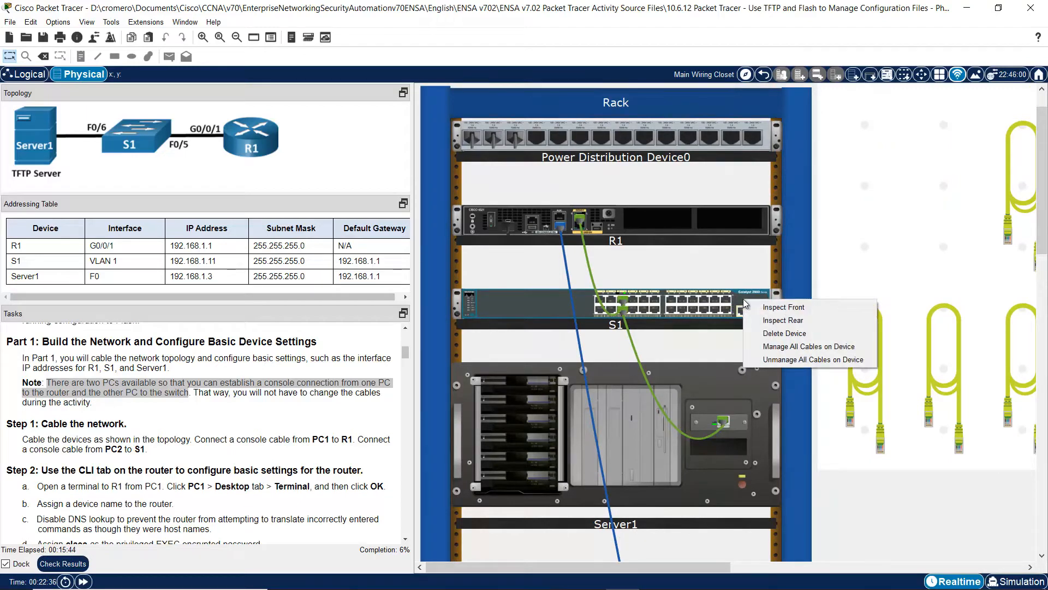
left_click(769, 321)
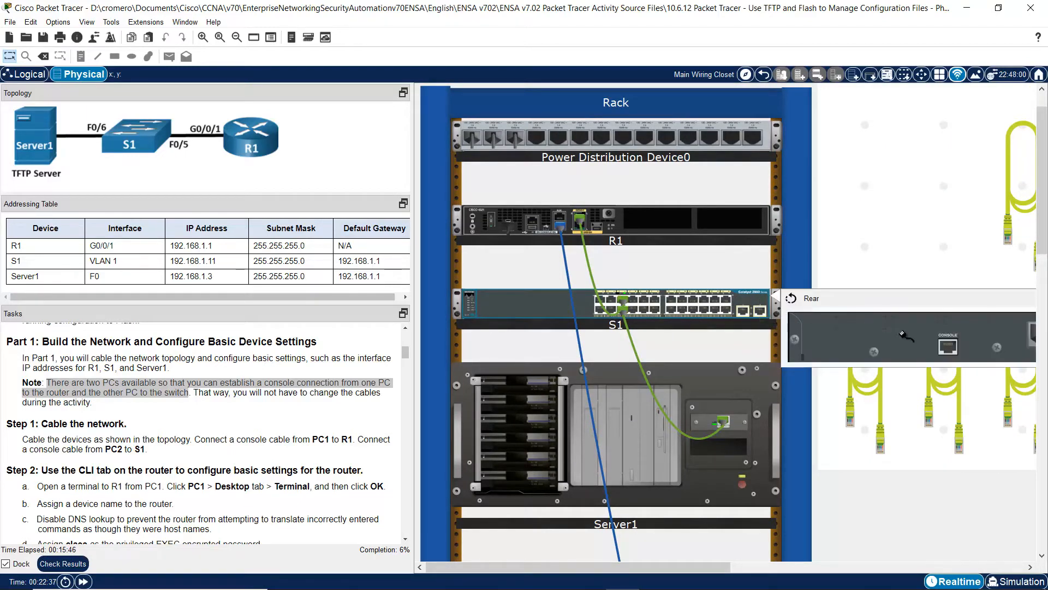
left_click(950, 345)
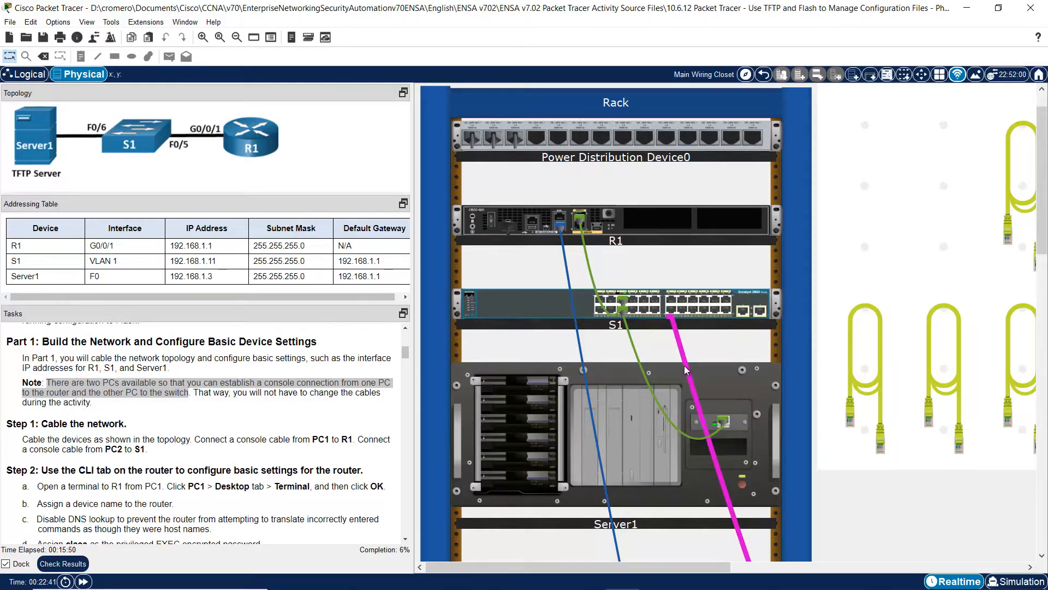
mouse_move(685, 369)
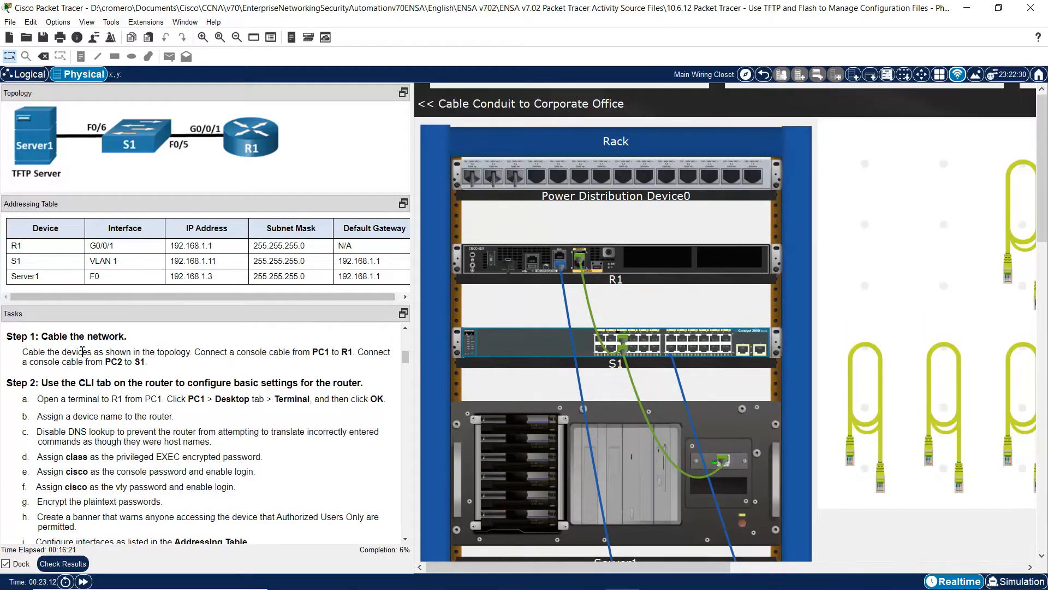
left_click_drag(46, 336, 152, 363)
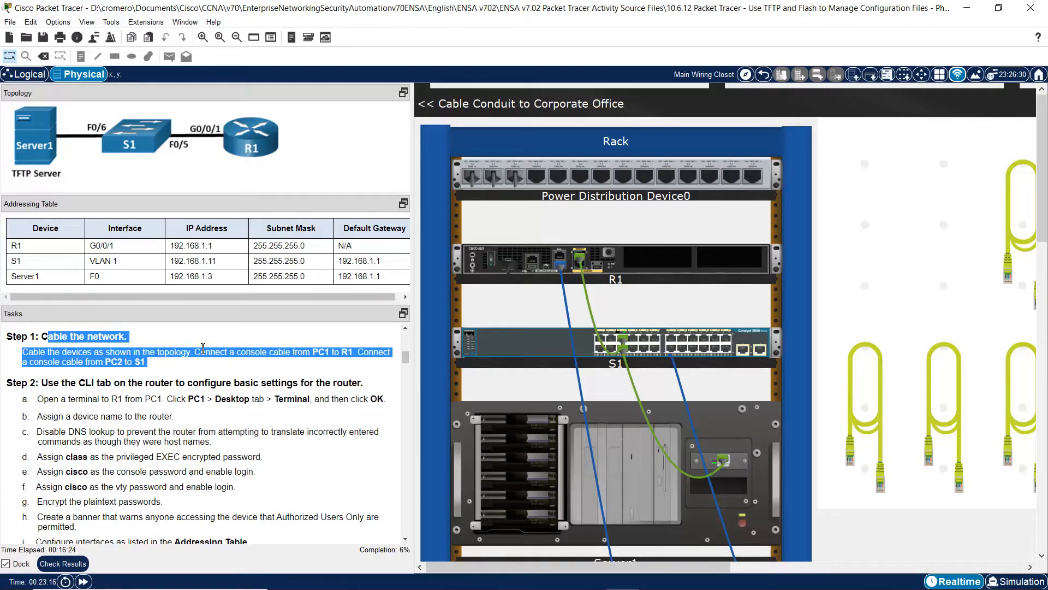
left_click(229, 342)
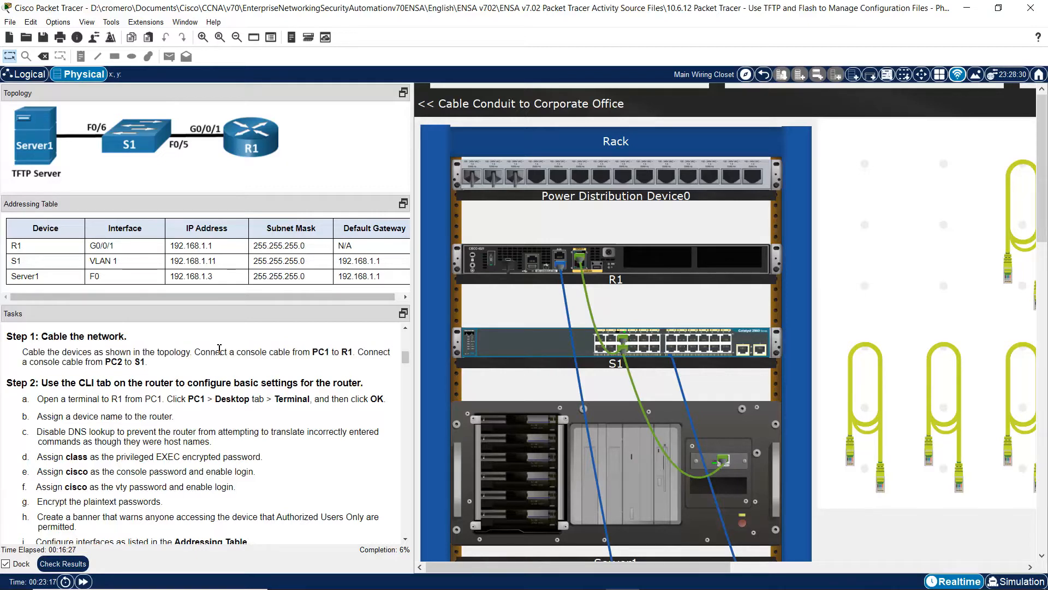
left_click_drag(103, 353, 154, 369)
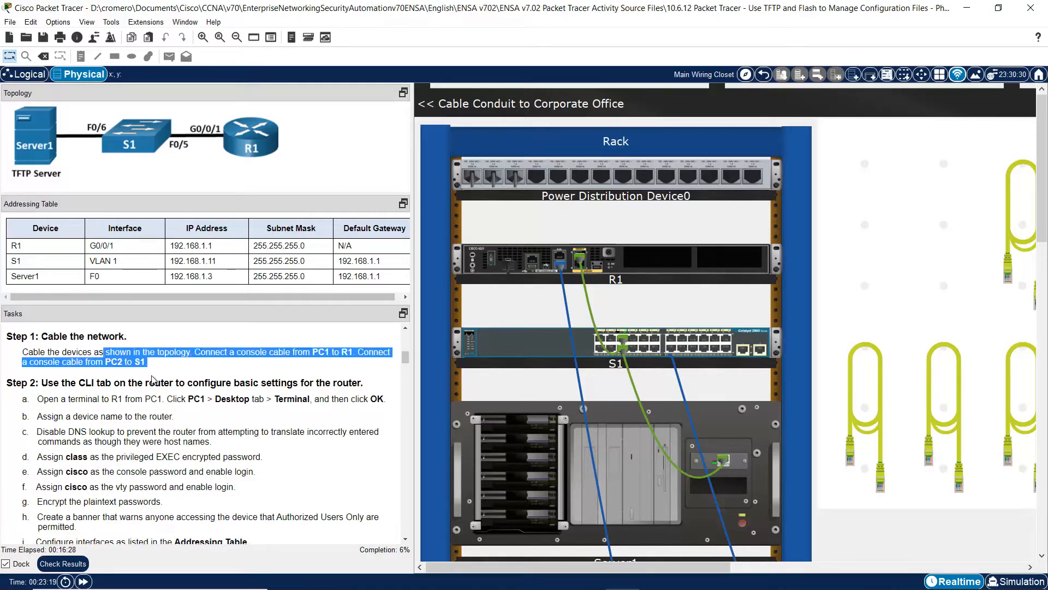
left_click(204, 378)
scroll(404, 538, "down", 2)
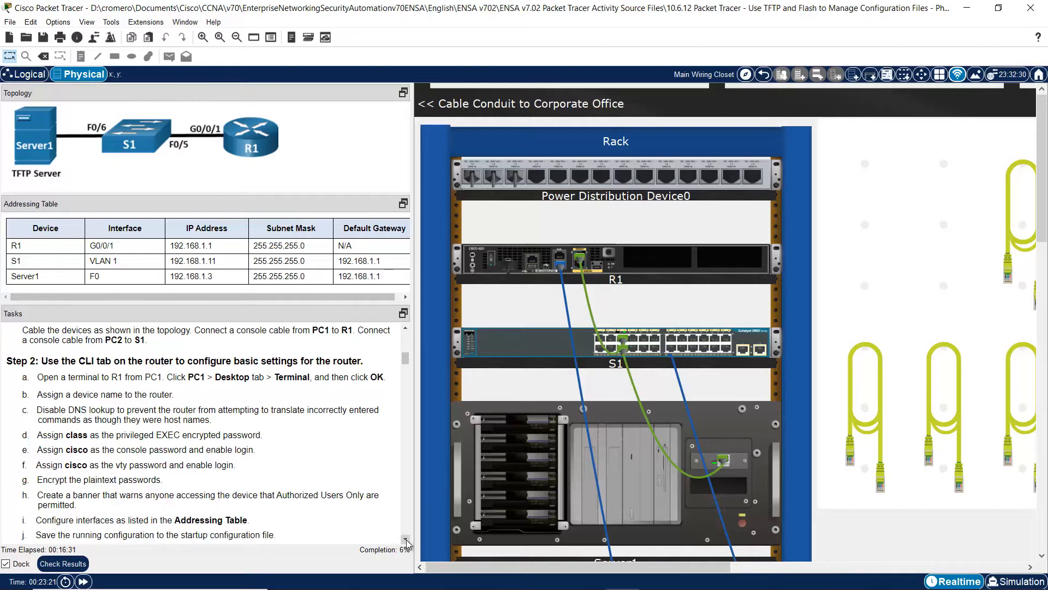
left_click_drag(47, 340, 369, 429)
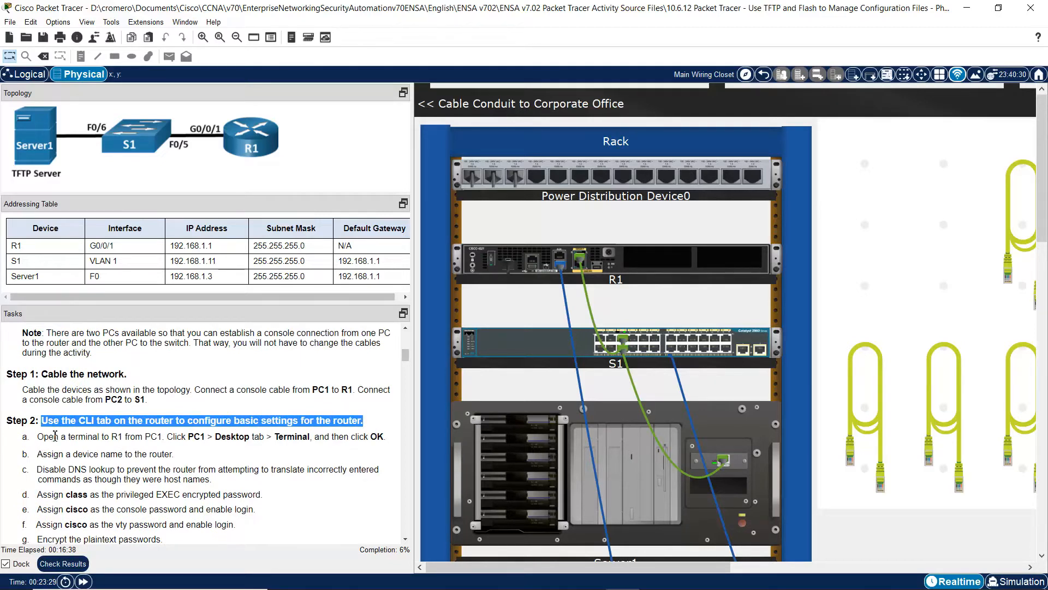
left_click_drag(54, 435, 359, 436)
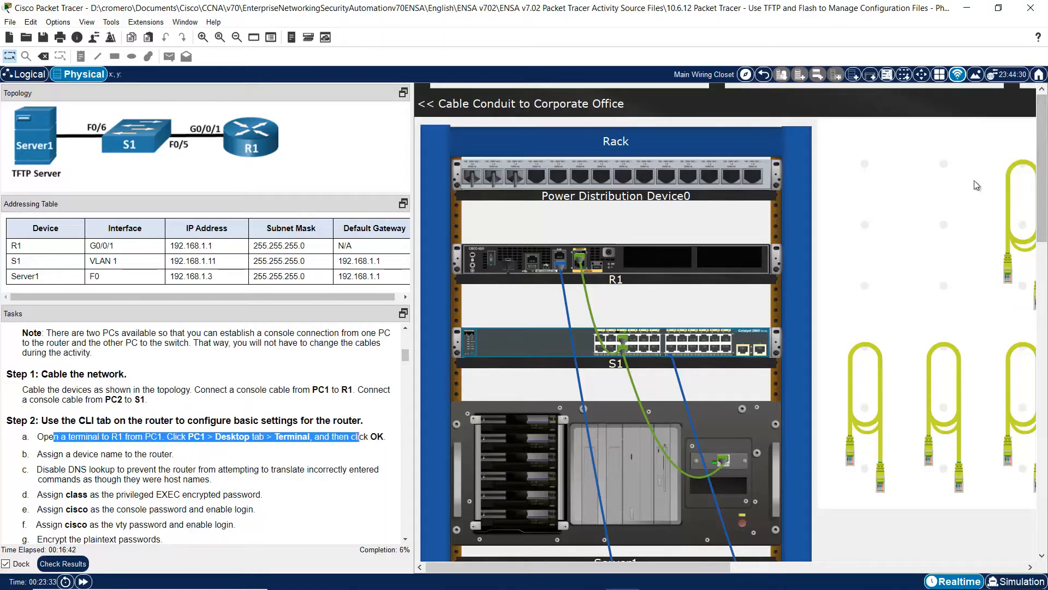
left_click_drag(1043, 164, 1045, 358)
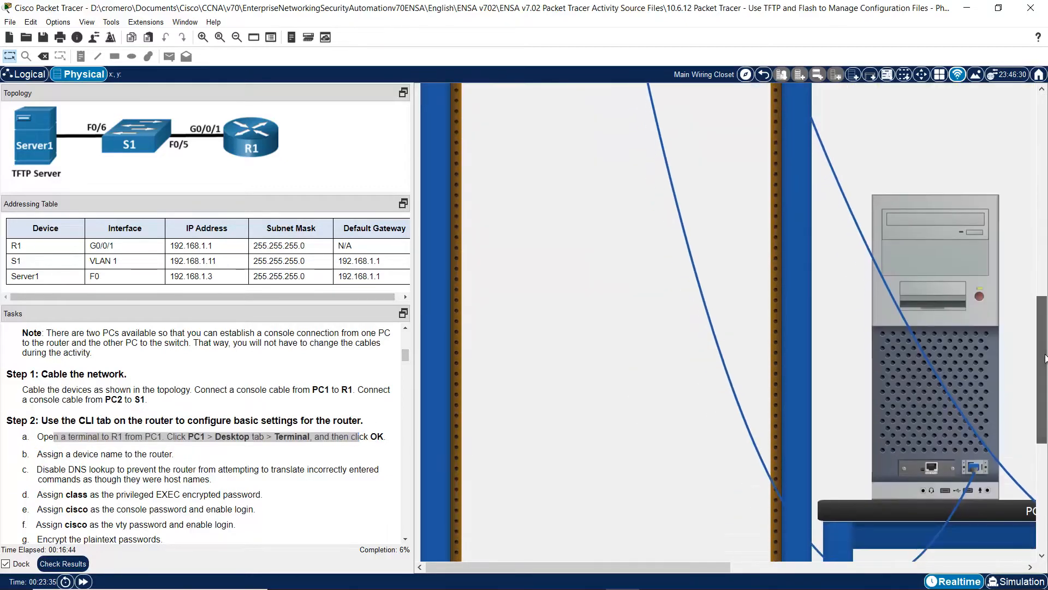
- Start PC1's Desktop Terminal with default settings, enlarge it, and wake R1 to the Router> prompt
left_click(968, 349)
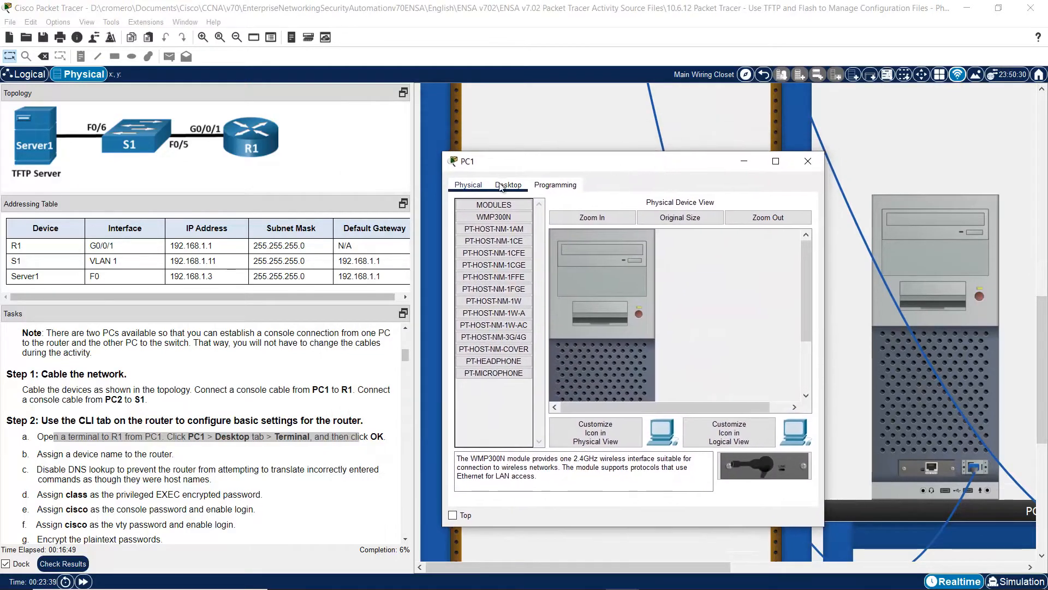
left_click(501, 186)
left_click(632, 248)
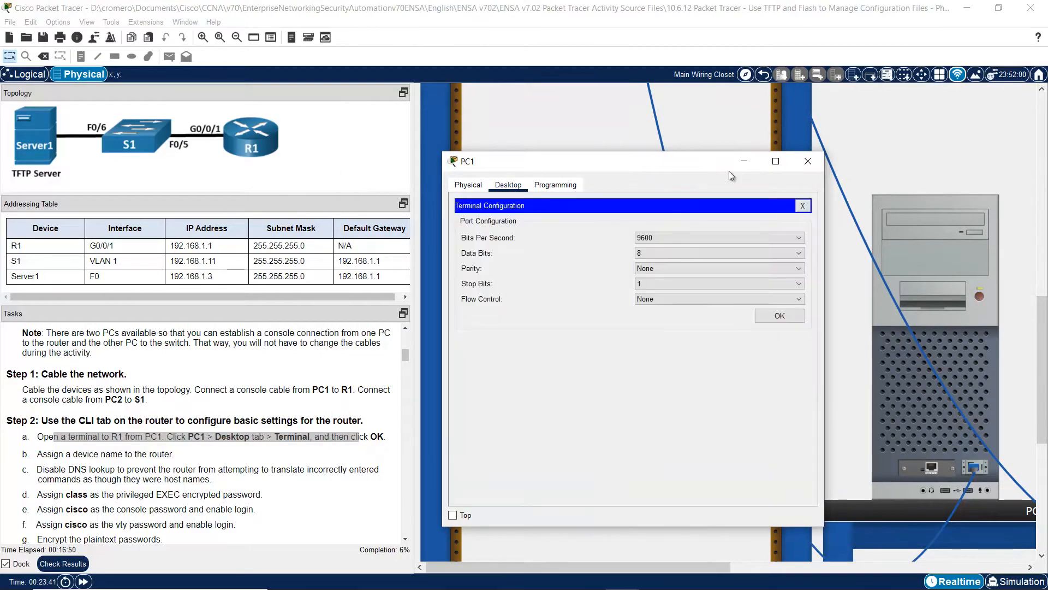
left_click(788, 318)
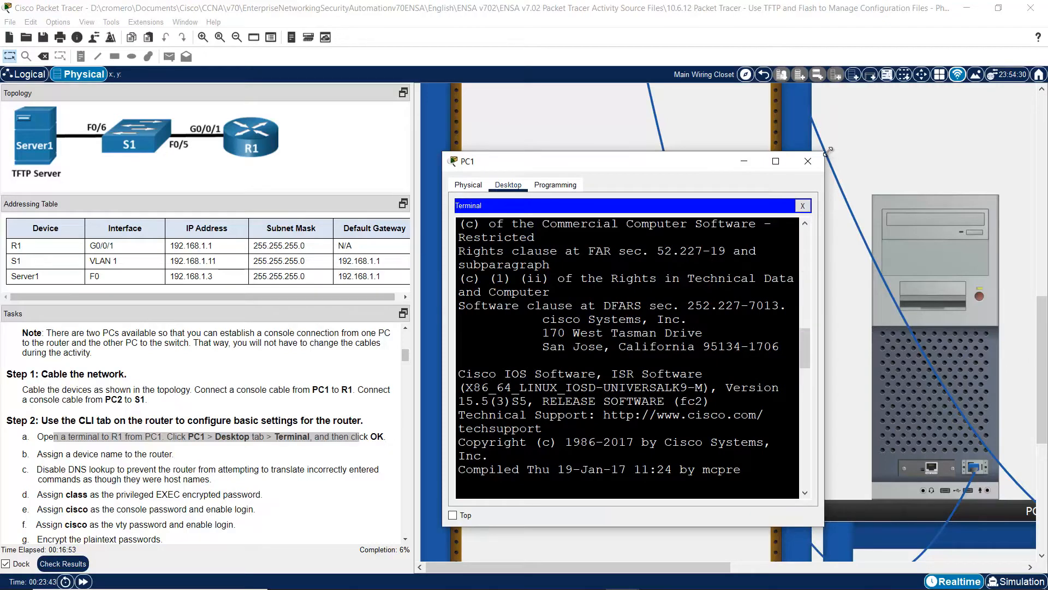
left_click_drag(827, 151, 1030, 32)
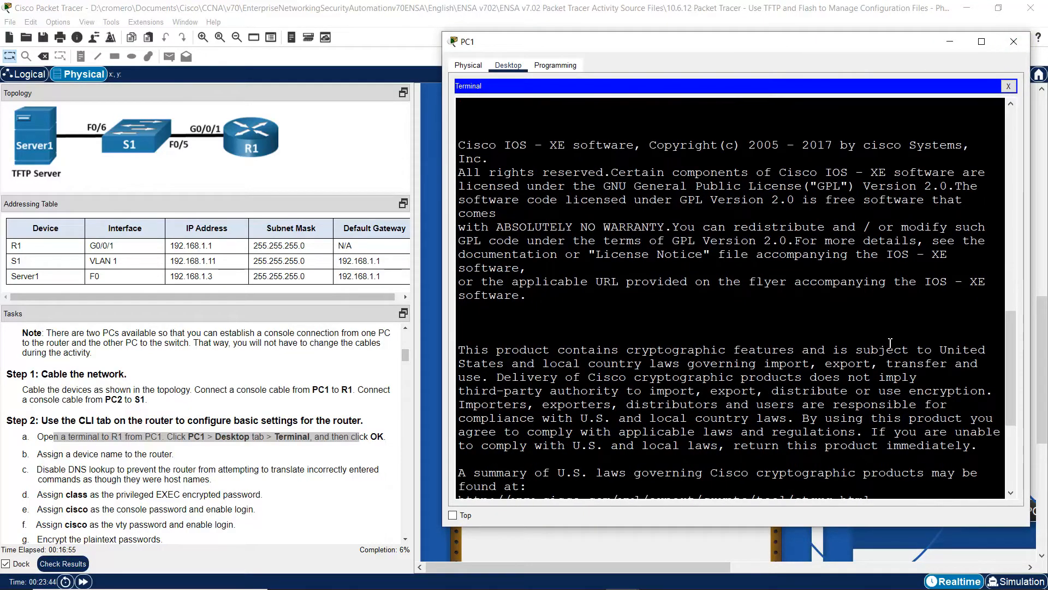
key("Return")
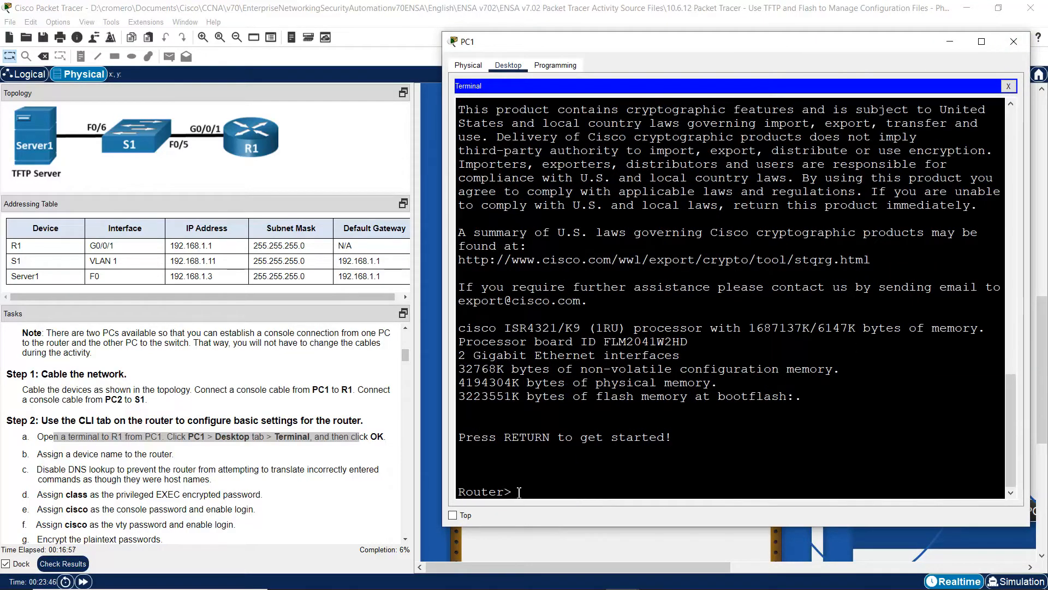
left_click_drag(517, 491, 457, 493)
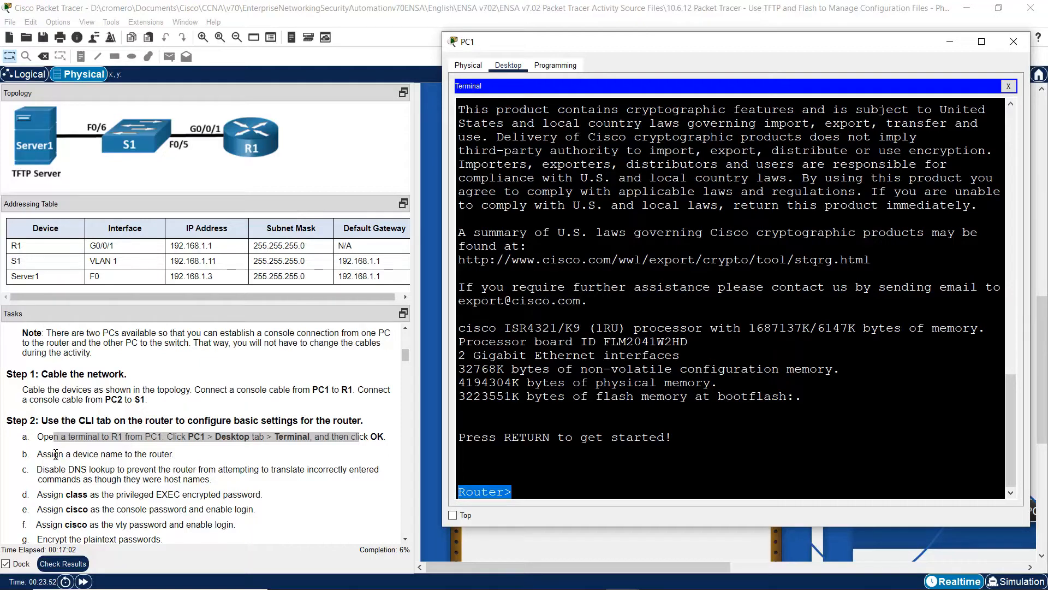
left_click_drag(47, 454, 174, 454)
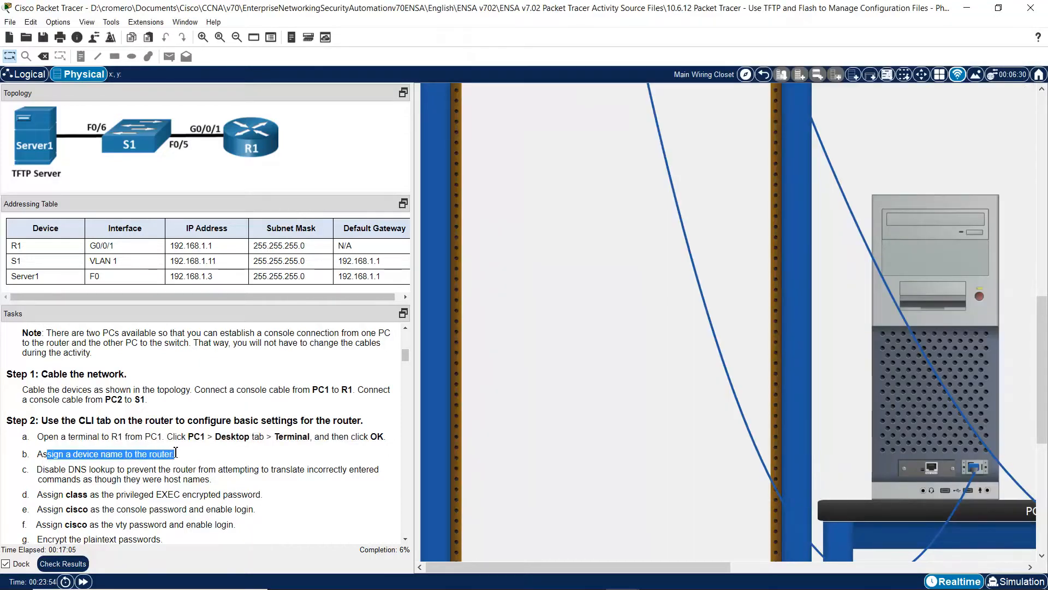
- Enter global configuration mode on the router and set its hostname to R1
left_click(948, 386)
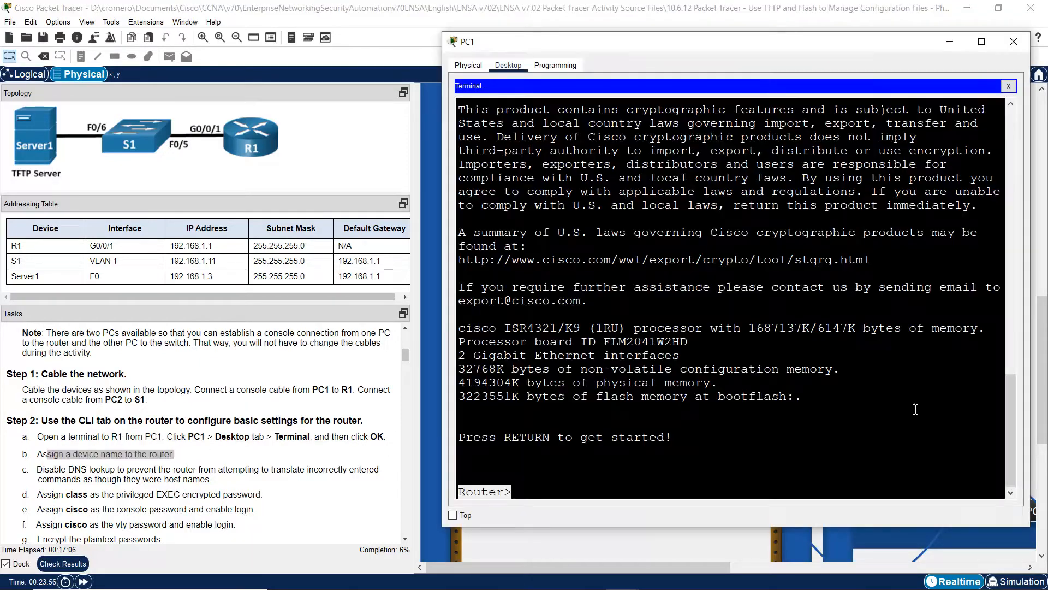
left_click(647, 436)
type("en")
key("Return")
type("conf term")
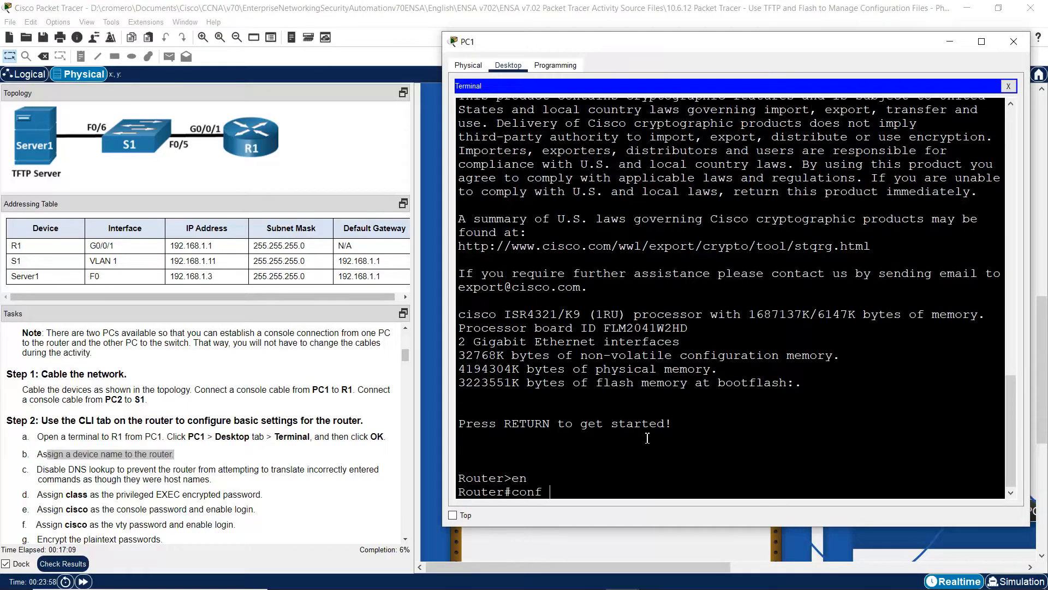
key("Return")
type("hostname ")
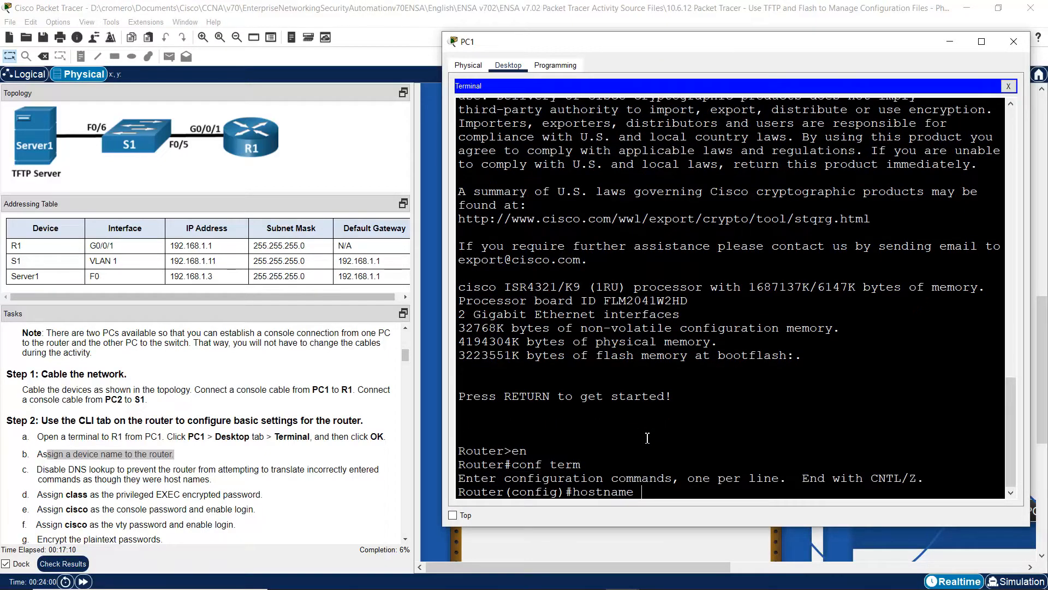
type("R1")
double_click(18, 246)
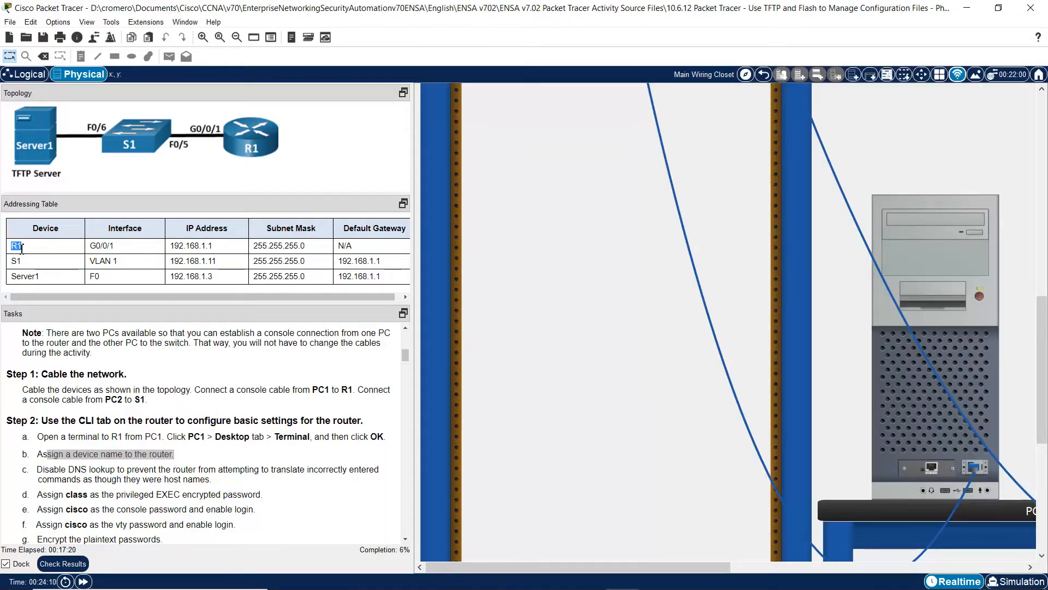
left_click(899, 416)
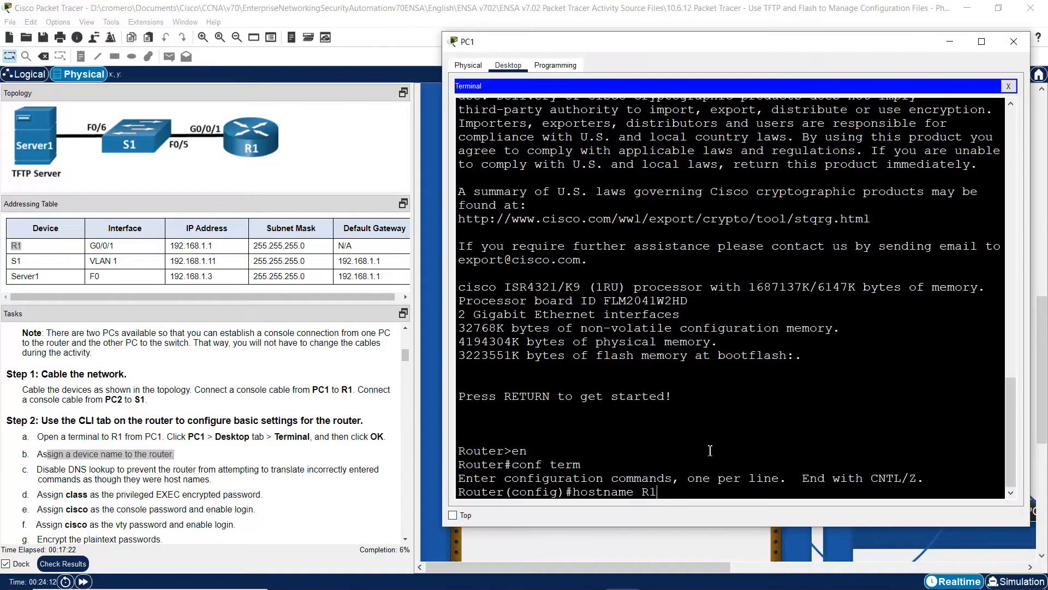
key("Return")
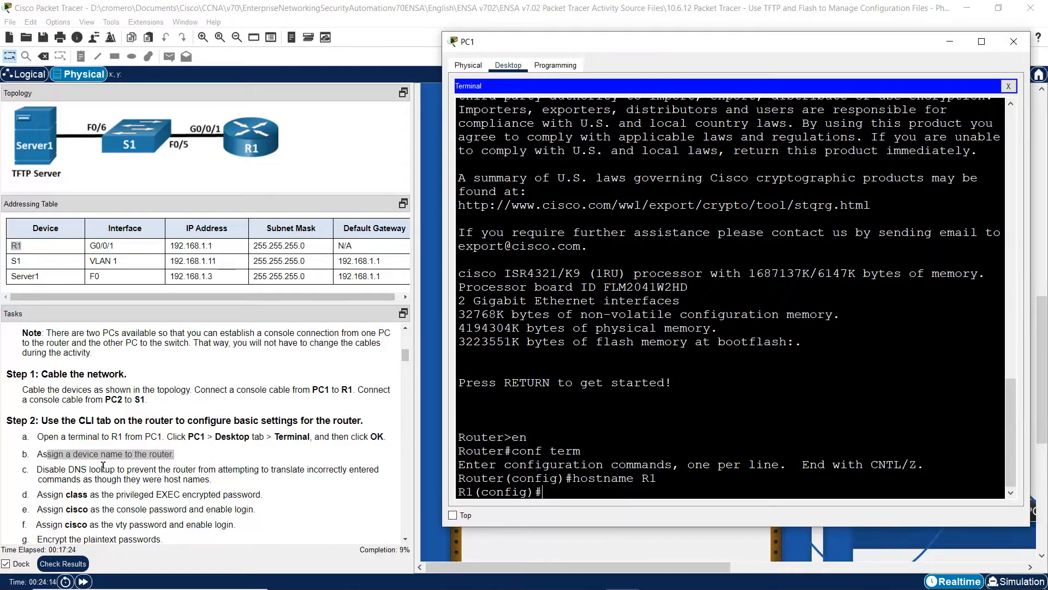
- Disable DNS lookup on R1
left_click_drag(48, 473, 127, 470)
left_click(893, 396)
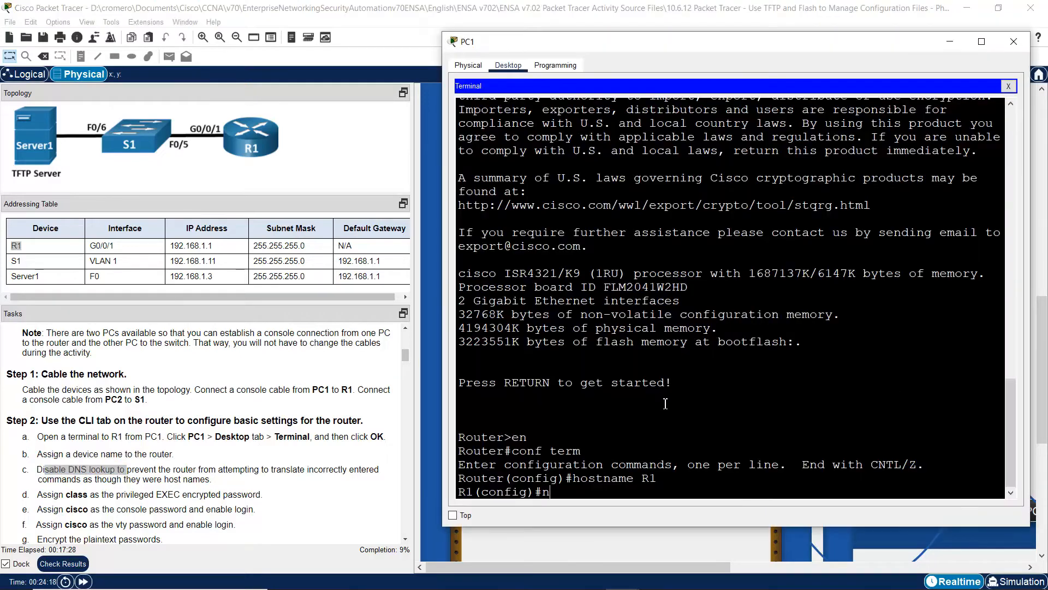
type("domain lookup")
key("Return")
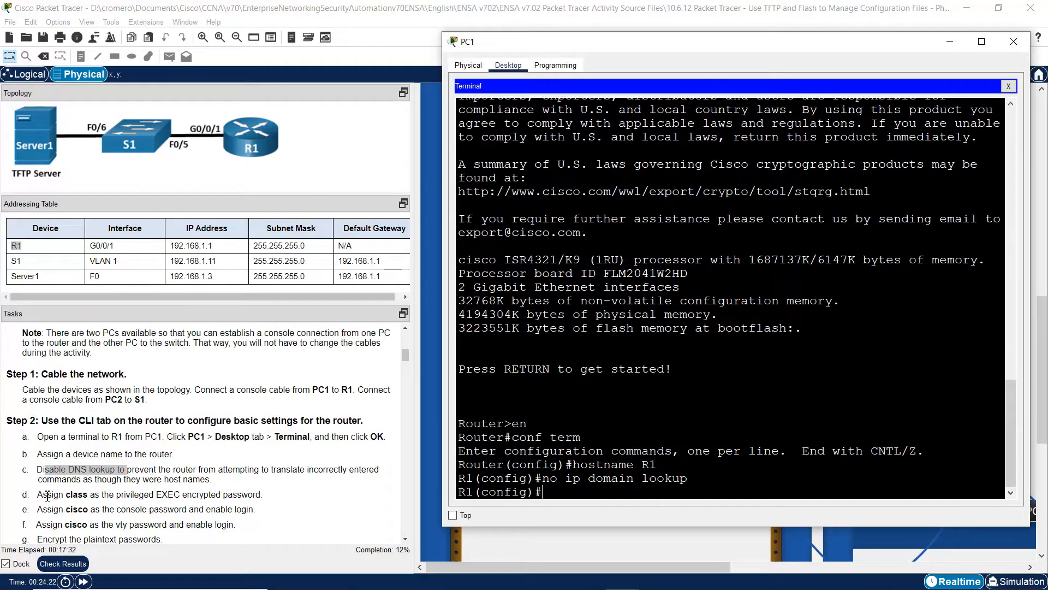
- Set an encrypted enable secret password on R1 as task d specifies
left_click_drag(48, 496, 253, 499)
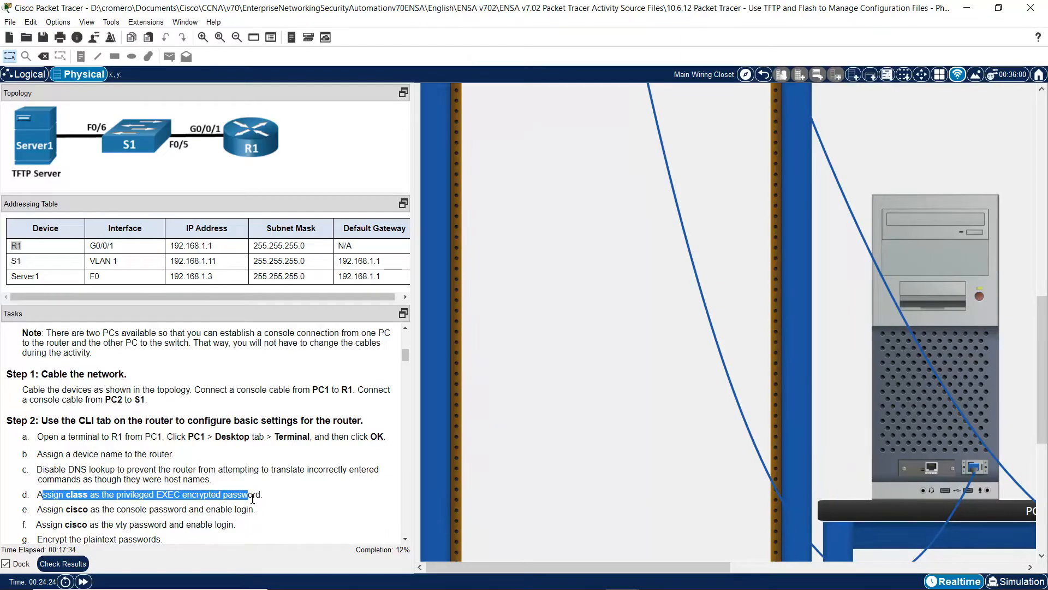
left_click(902, 408)
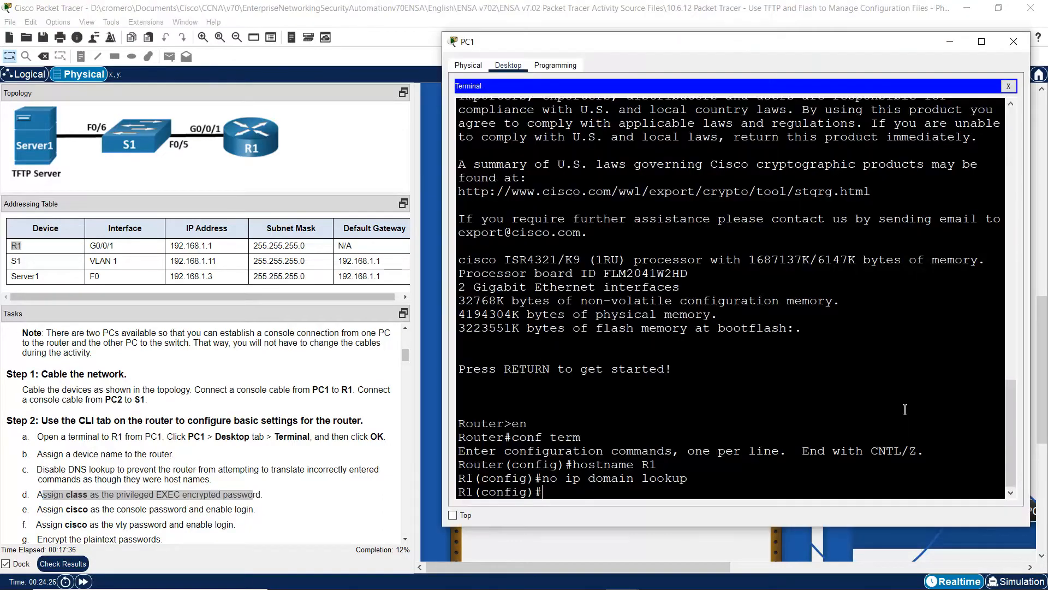
type("enable secret class")
key("Return")
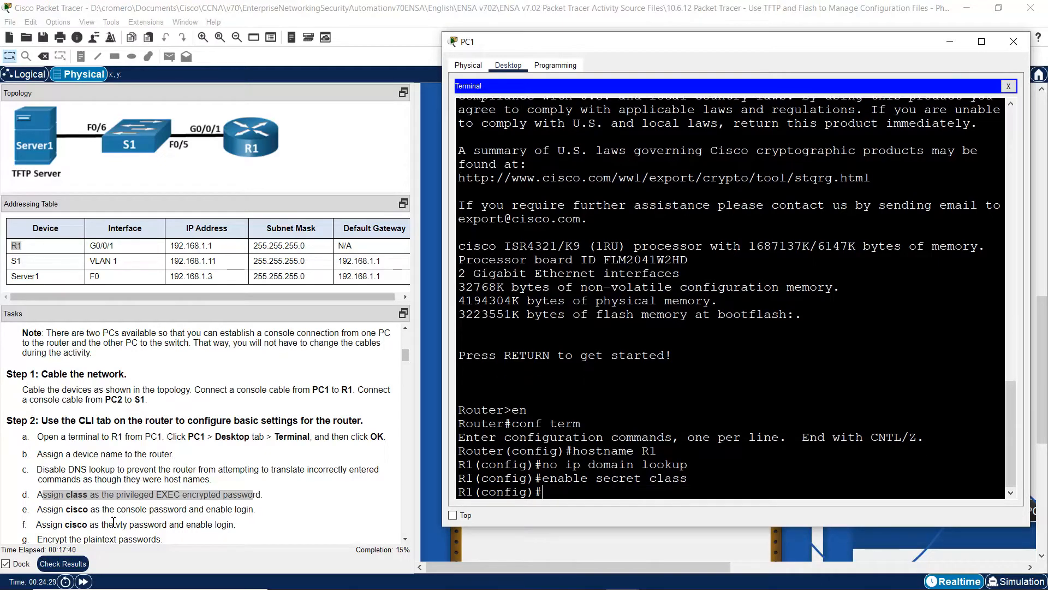
- Set a password on R1's console line 0 and require login
left_click(46, 510)
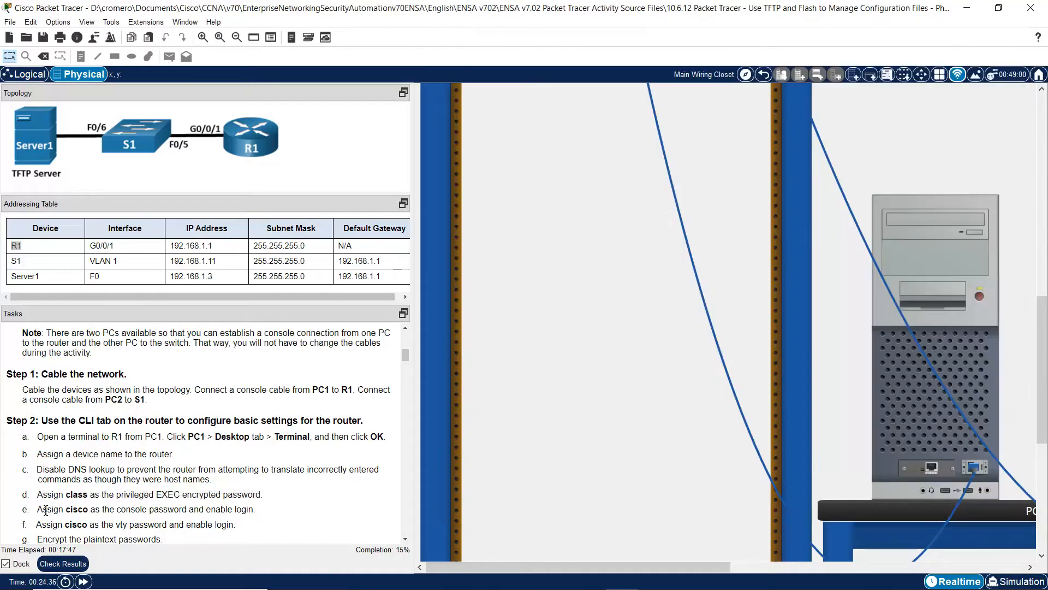
left_click_drag(45, 510, 255, 508)
left_click(933, 382)
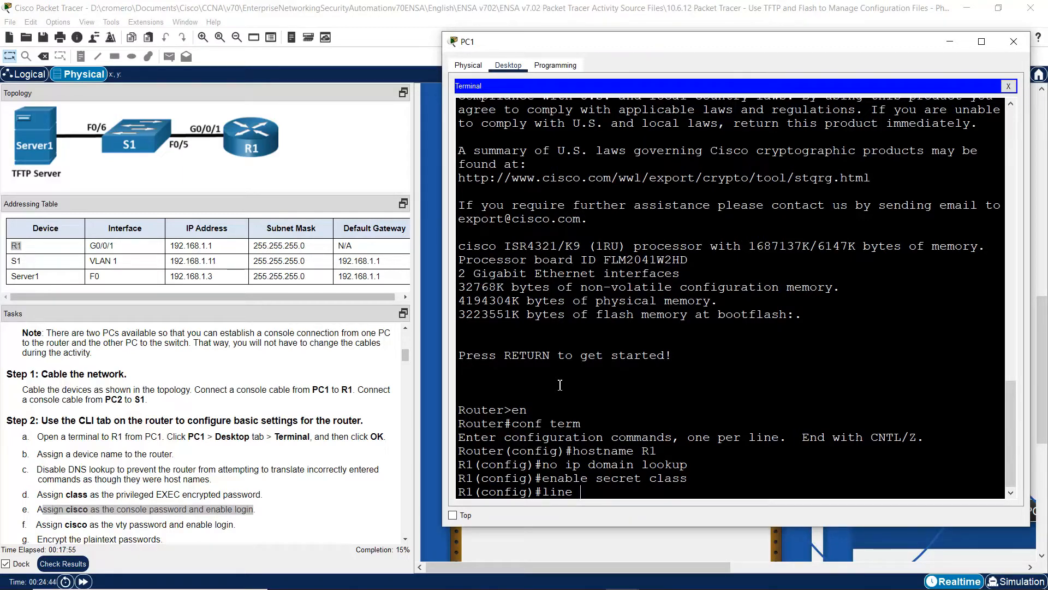
type("line console 0")
key("Return")
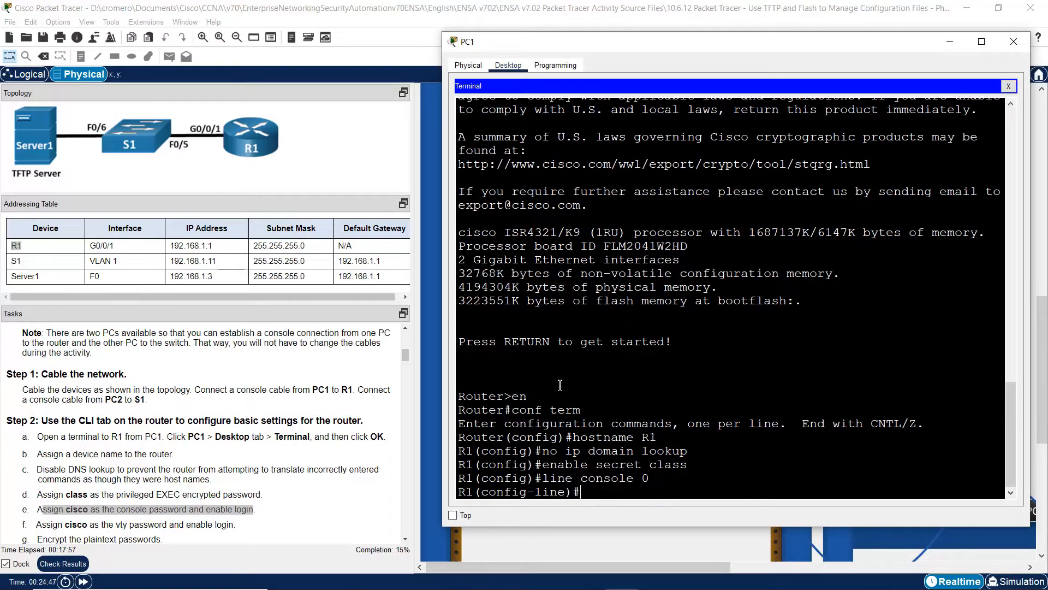
type("password cisco")
key("Return")
type("login")
key("Return")
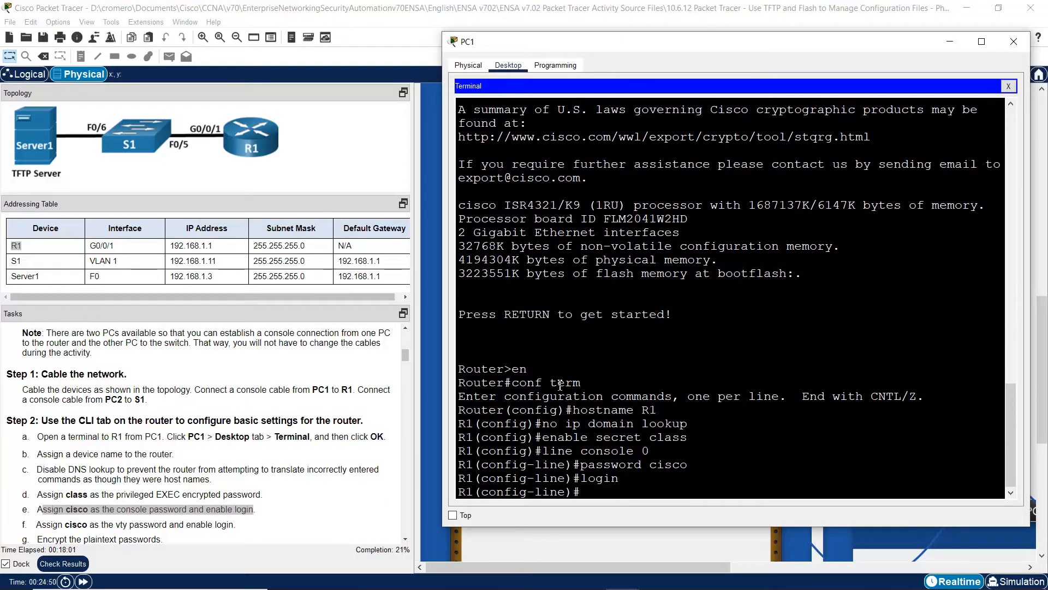
type("exit")
key("Return")
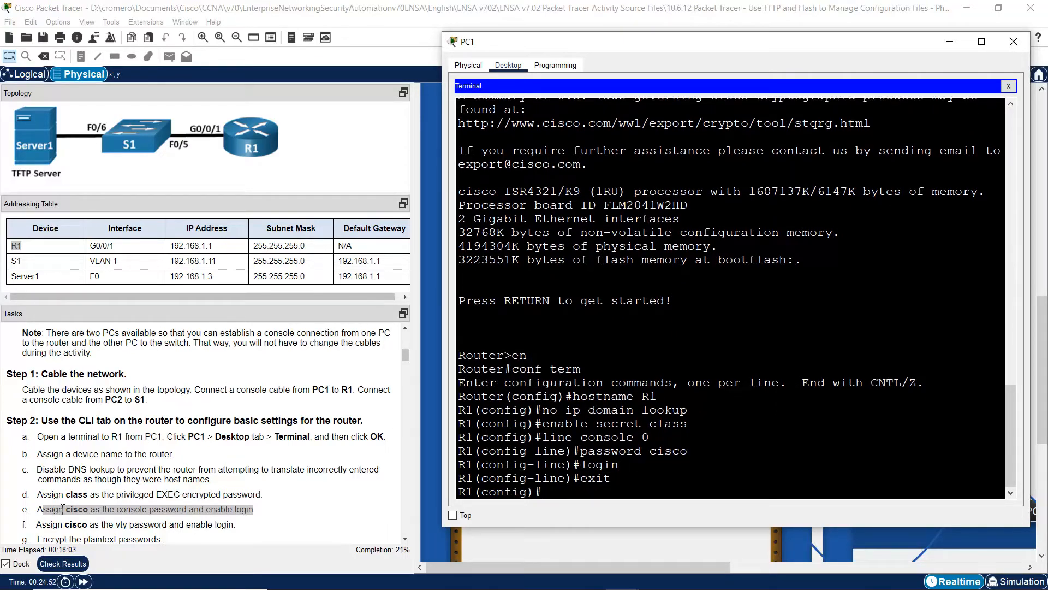
- Set a password on vty lines 0 15 and require login
left_click_drag(54, 525, 239, 525)
left_click(905, 405)
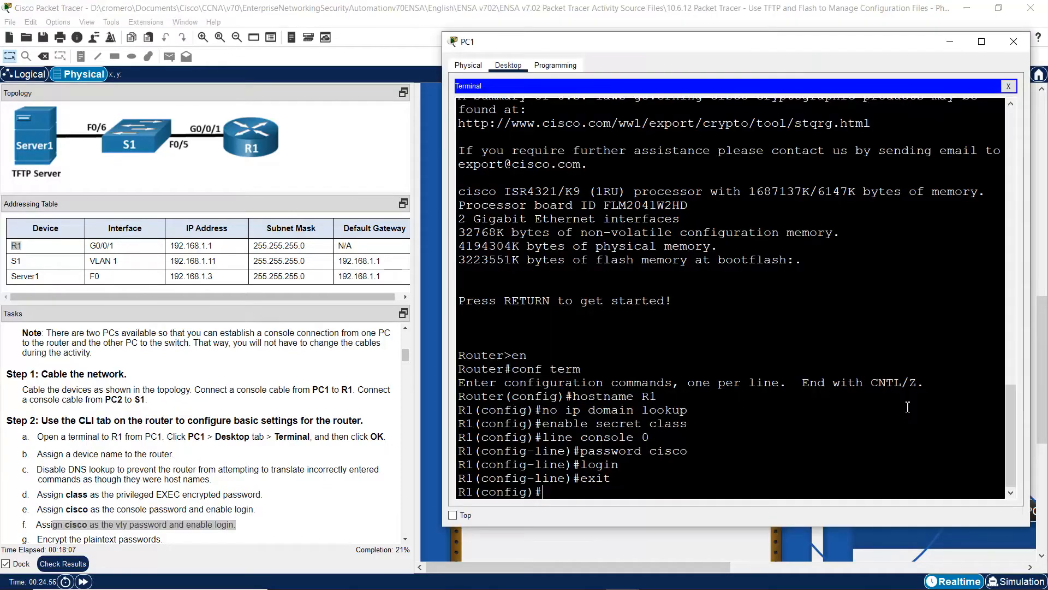
type("line vty 0 15")
key("Return")
type("password cisco")
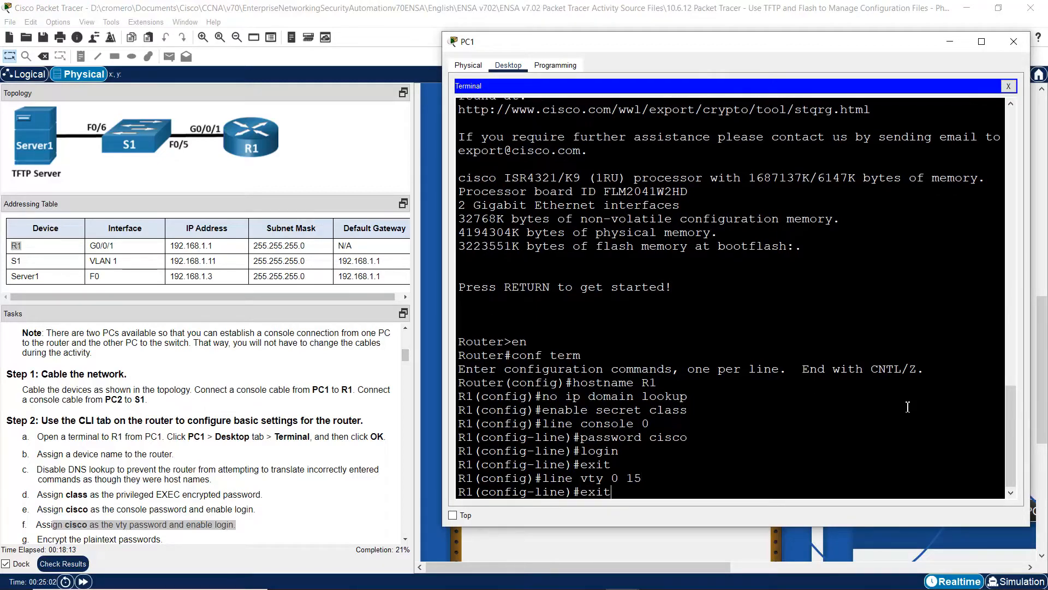
key("Return")
type("login")
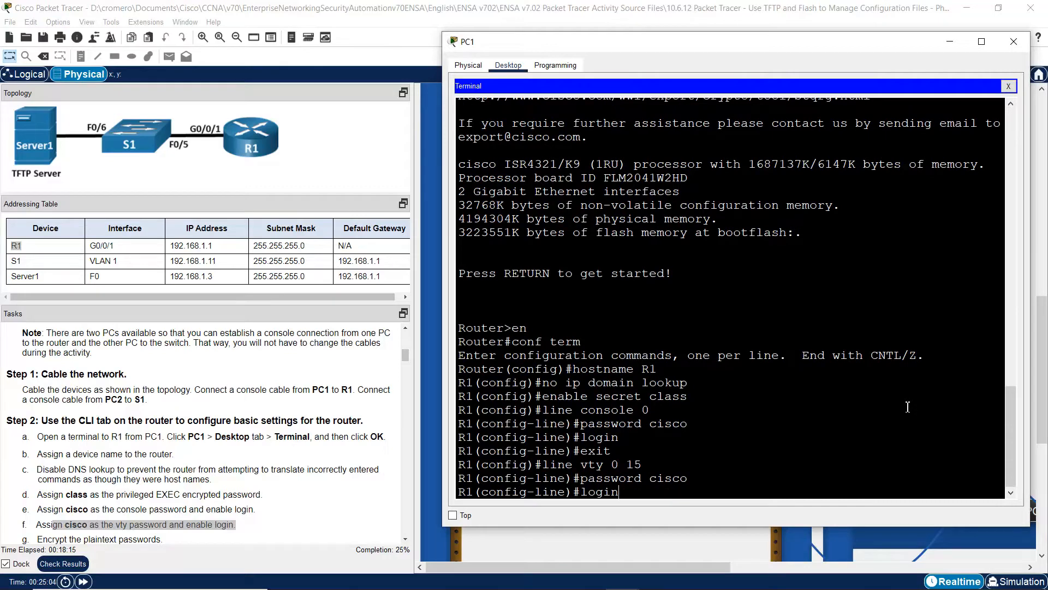
key("Return")
type("exit")
key("Return")
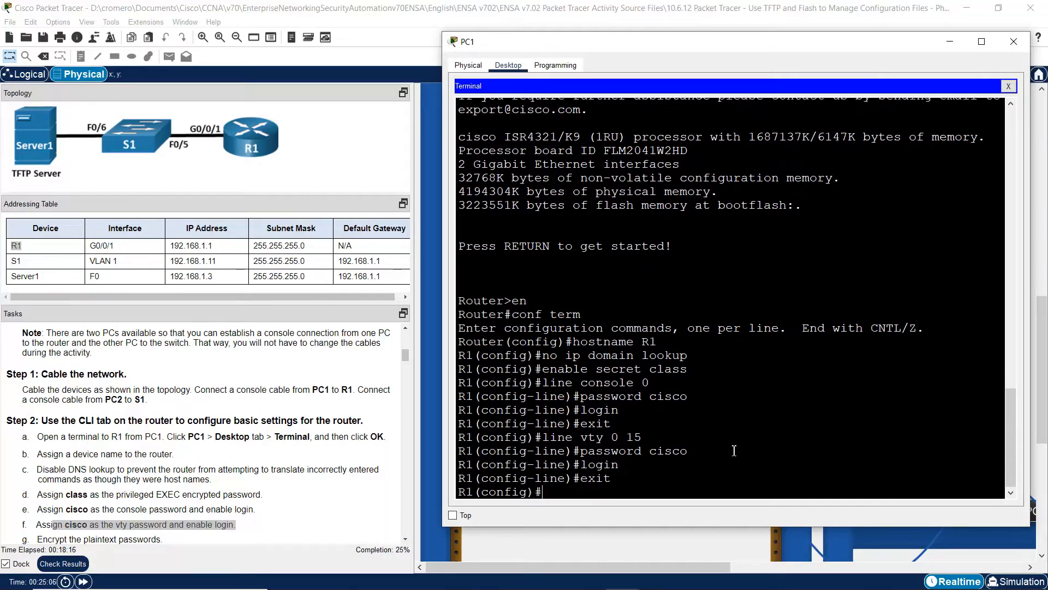
left_click(378, 483)
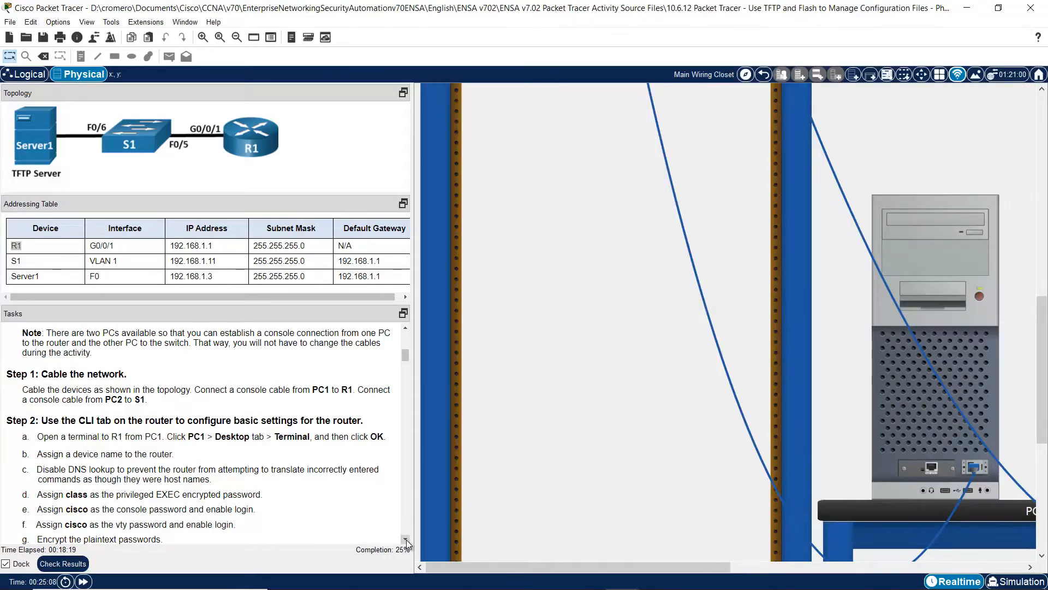
- Enable service password-encryption on R1
scroll(405, 543, "down", 3)
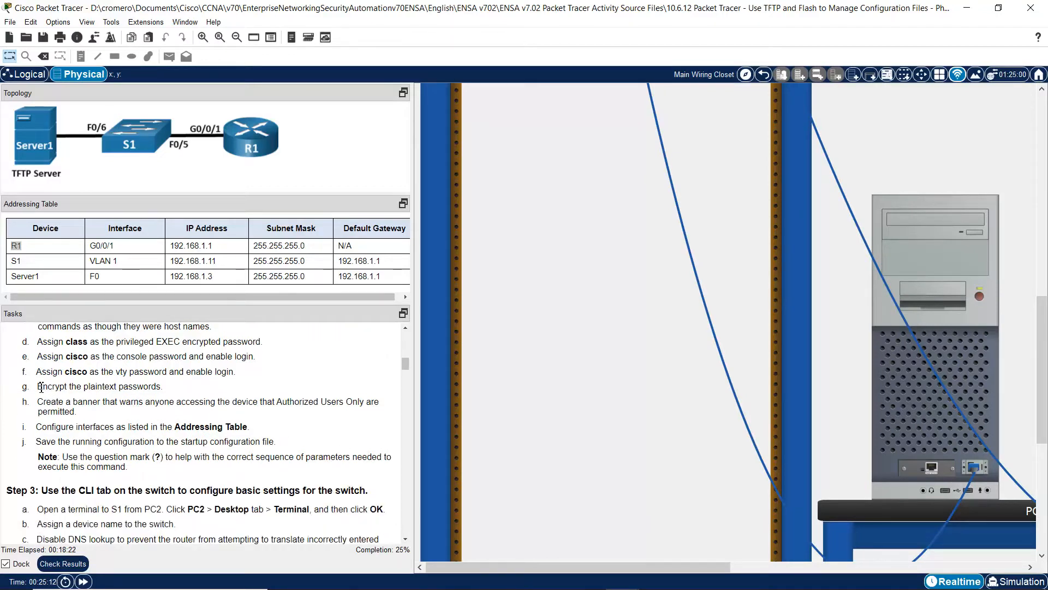
left_click_drag(37, 388, 168, 388)
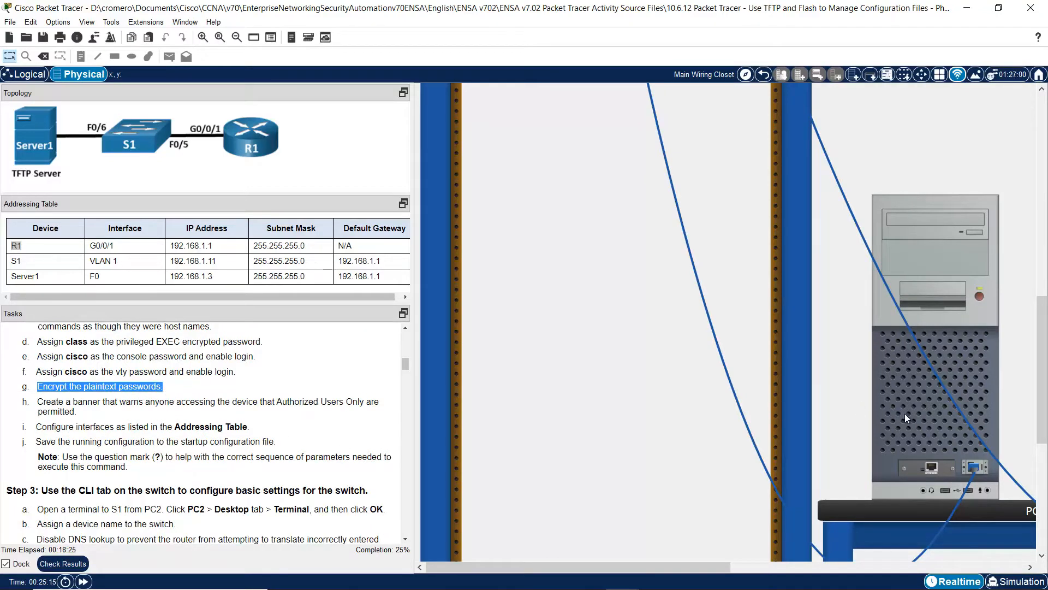
left_click(905, 415)
type("service password-en")
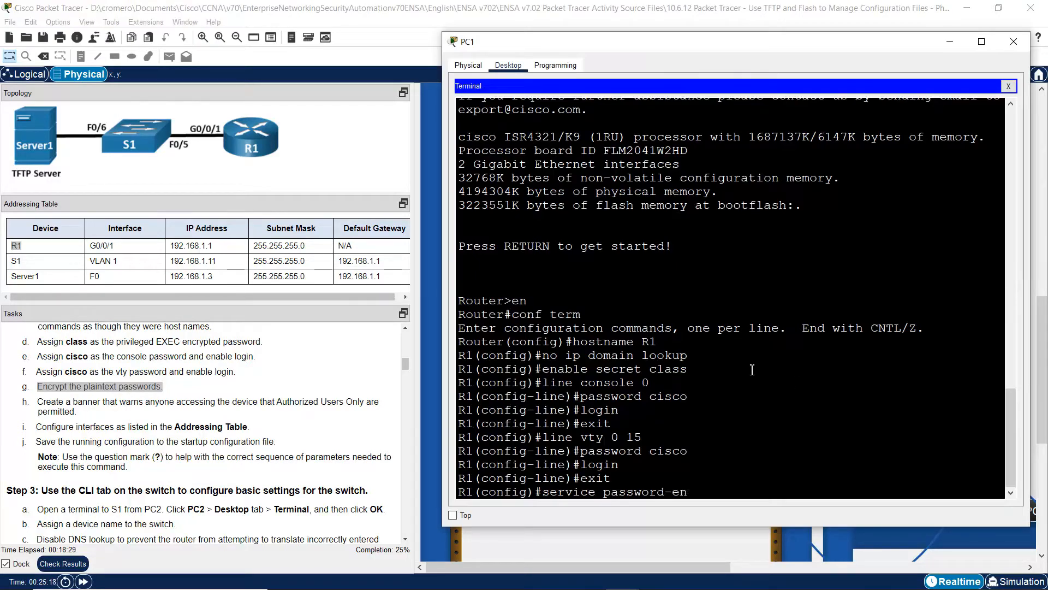
type("cryption")
key("Return")
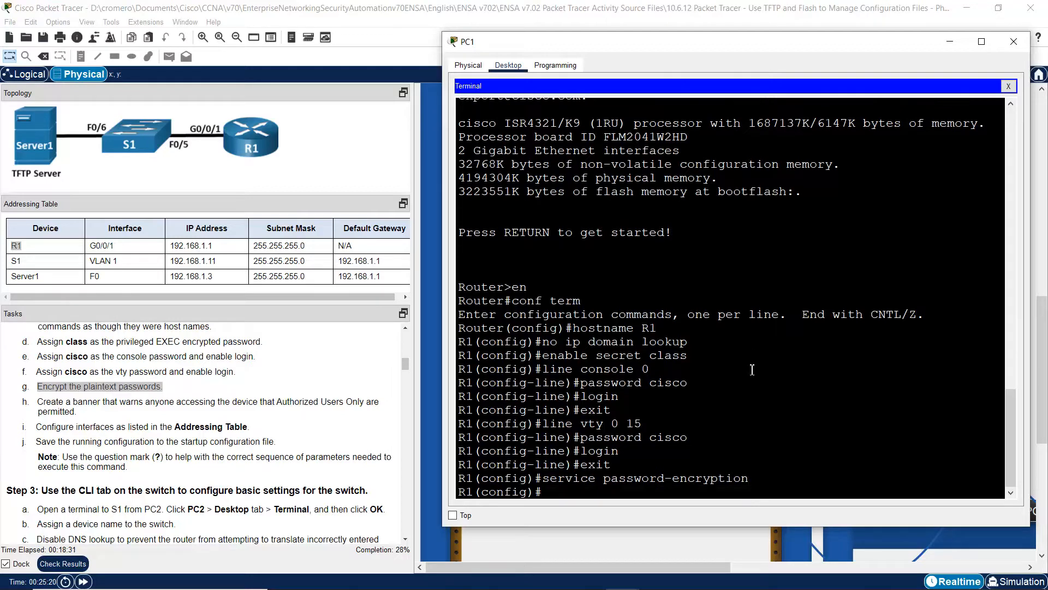
- Add the MOTD banner 'Unauthorized Access is Prohibited!' on R1
left_click_drag(51, 404, 262, 411)
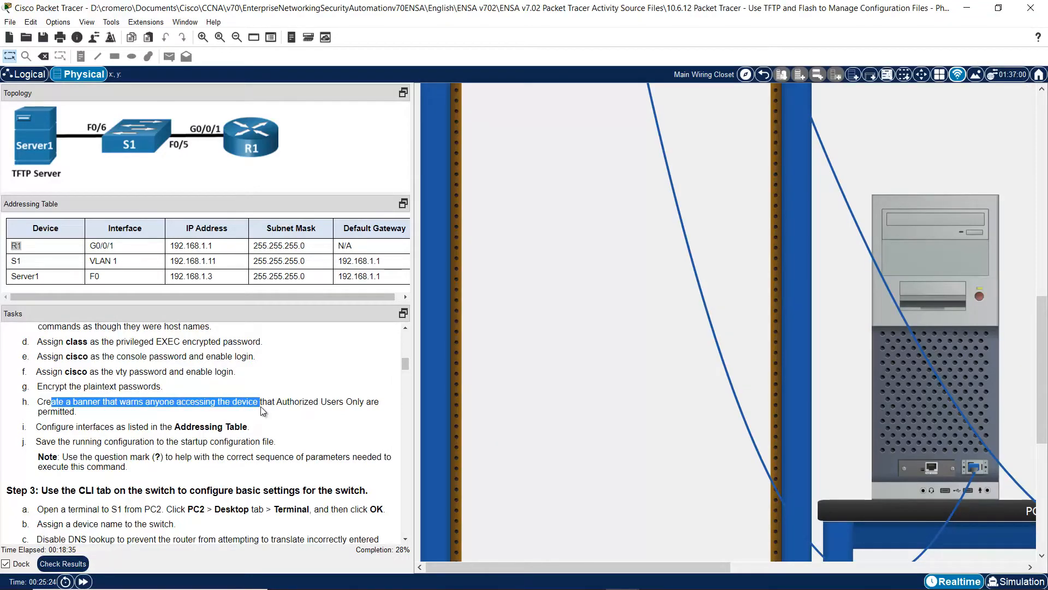
left_click(904, 402)
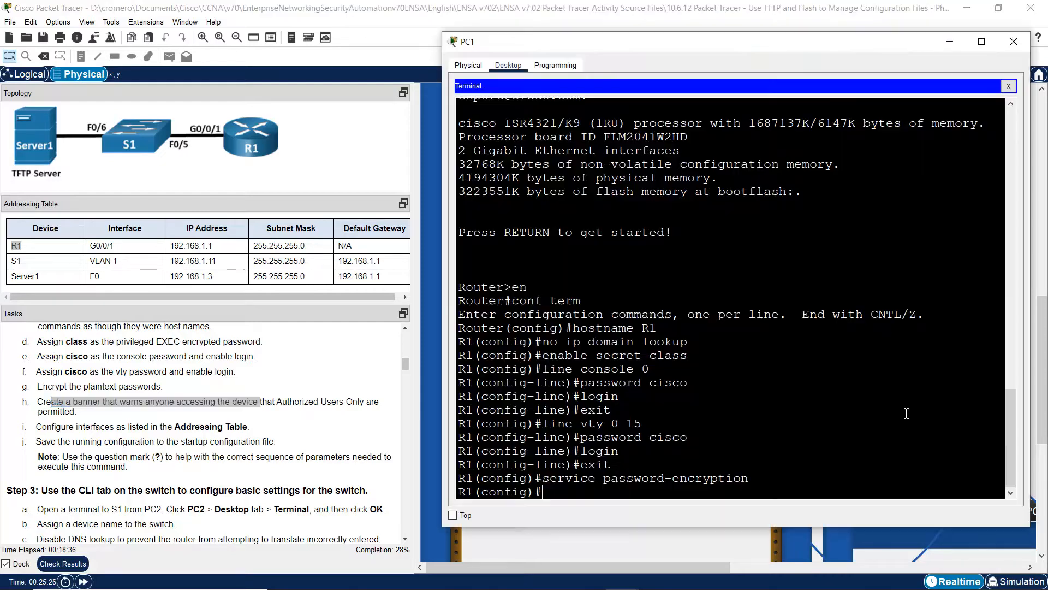
type("banner mot")
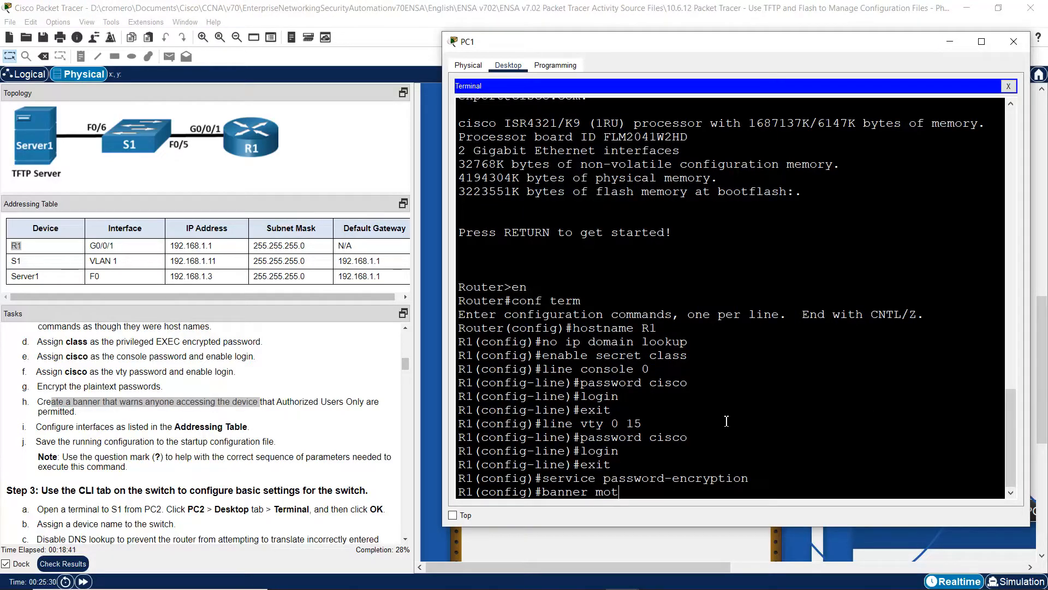
type("d $$")
type("Unau")
type("thorized")
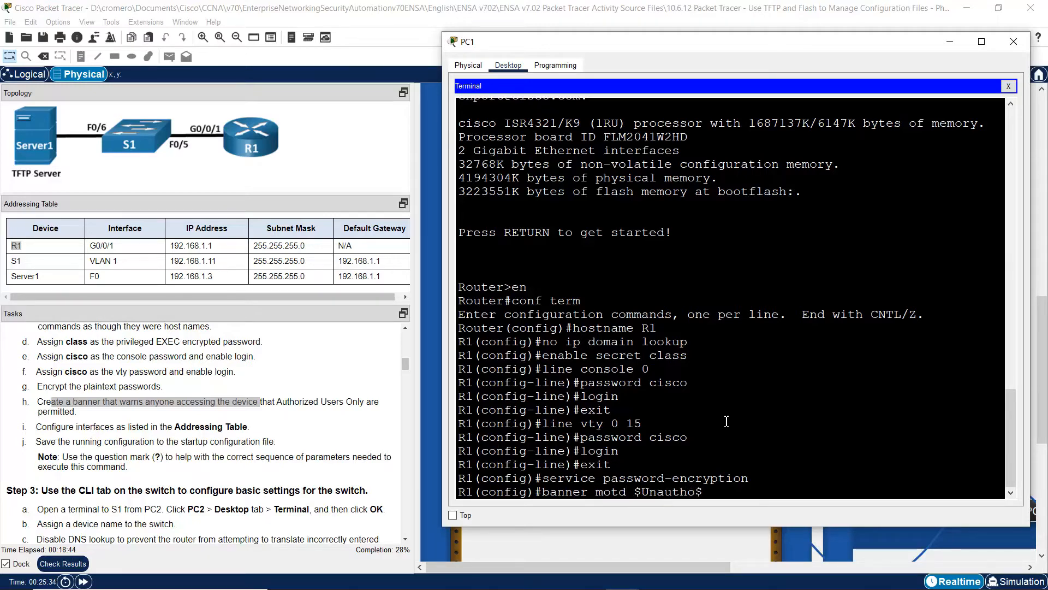
type("cess is P")
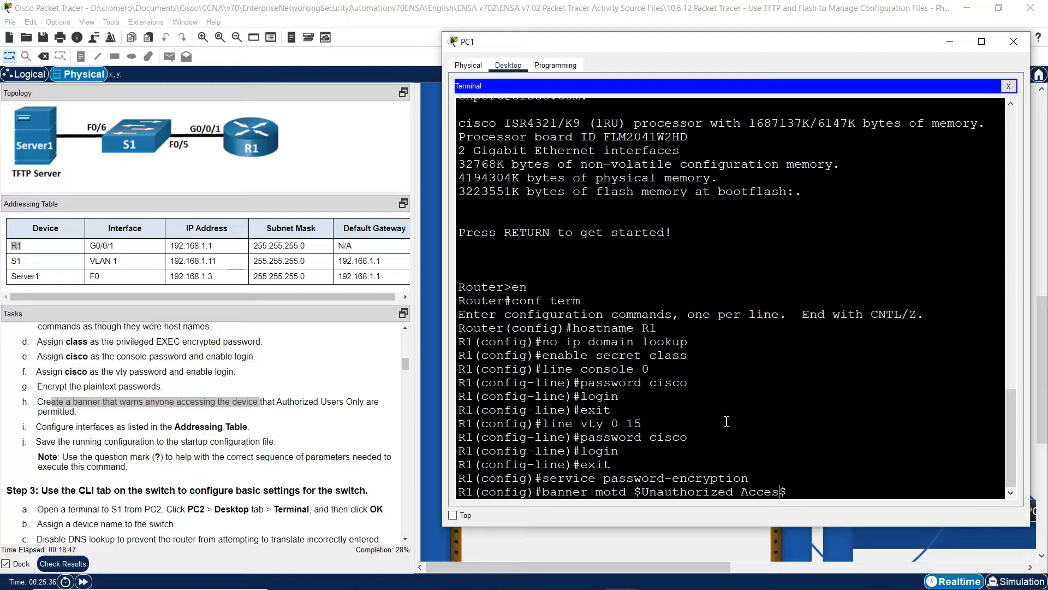
type("rohibited!$")
key("Left")
type("!")
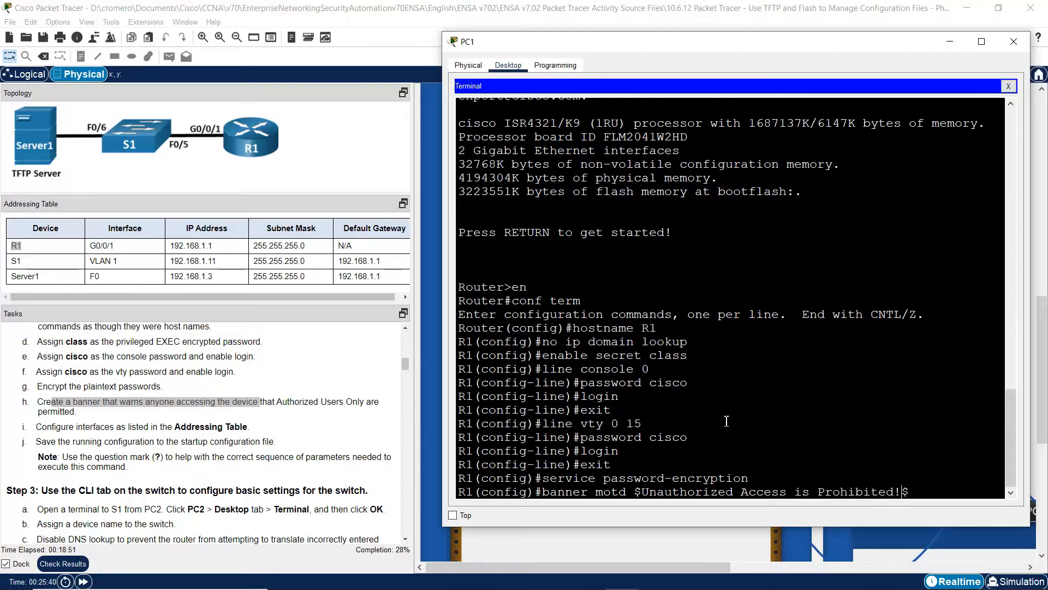
key("Return")
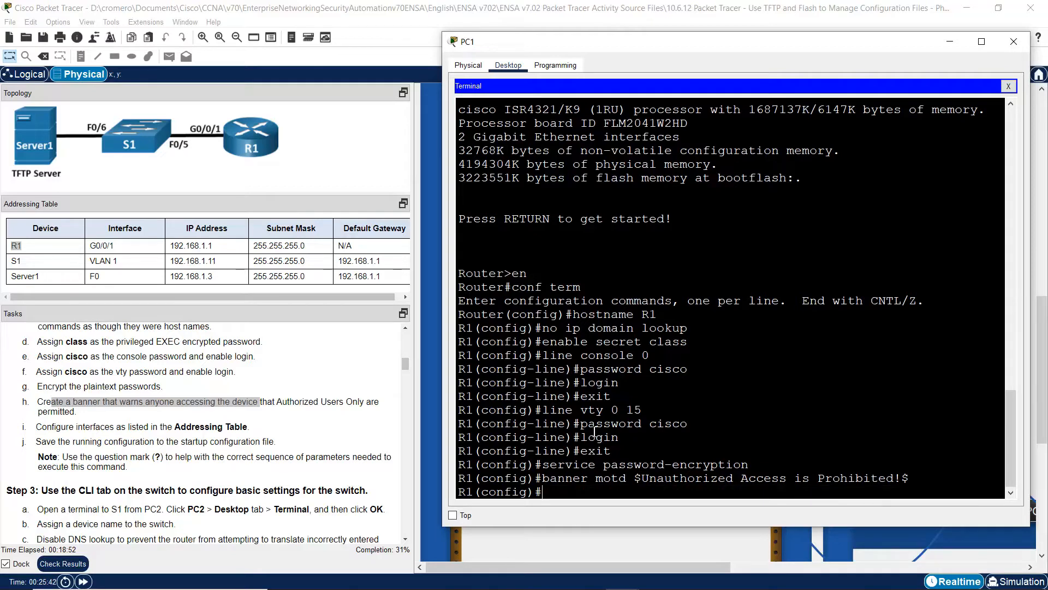
- Give R1's G0/0/1 address 192.168.1.1 255.255.255.0 and enable it with no shutdown
left_click_drag(49, 429, 253, 423)
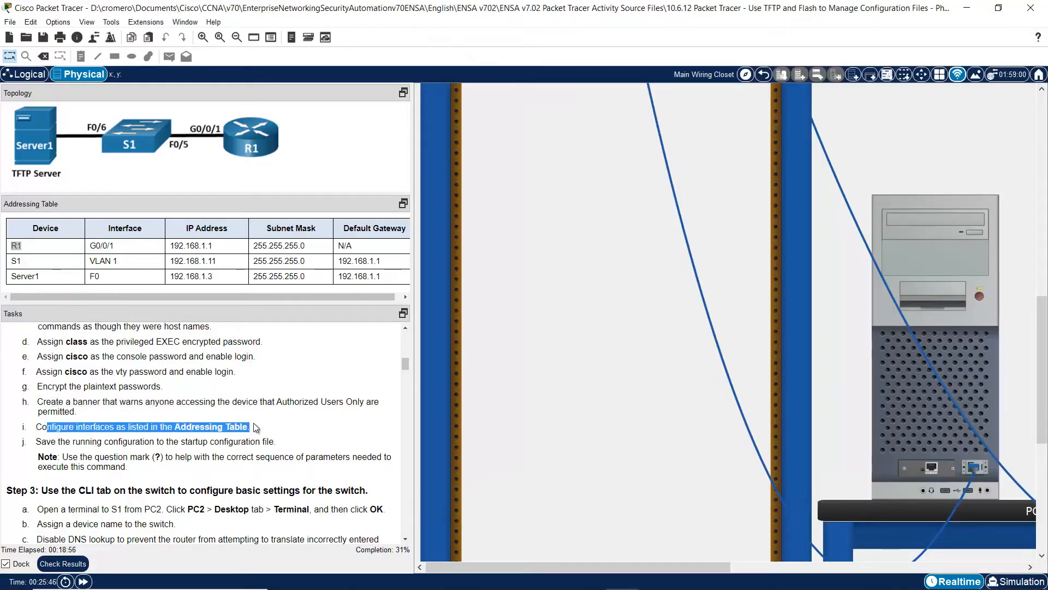
left_click(912, 397)
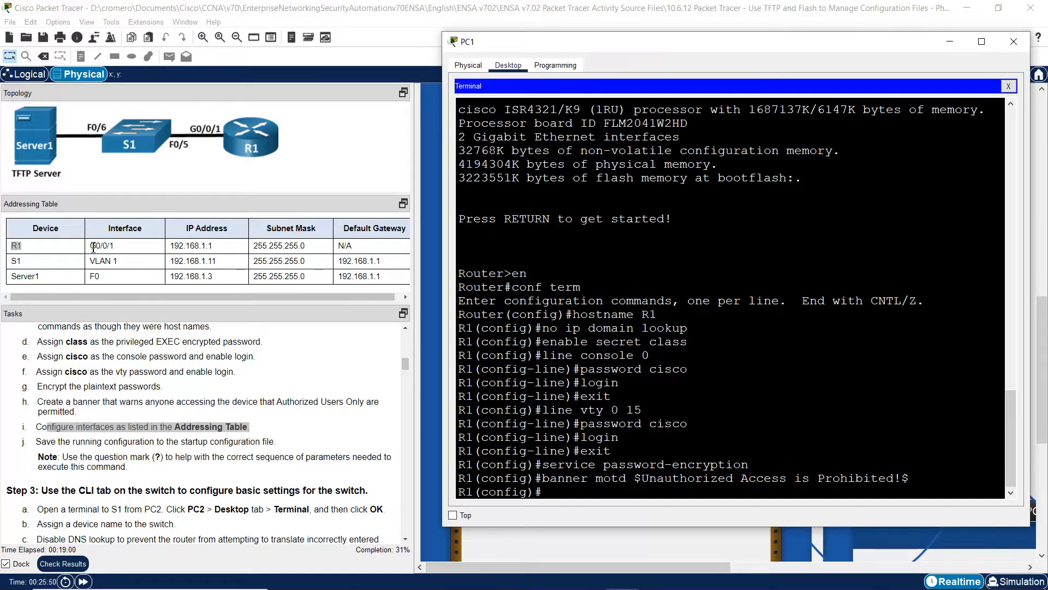
left_click_drag(93, 247, 328, 247)
left_click(903, 447)
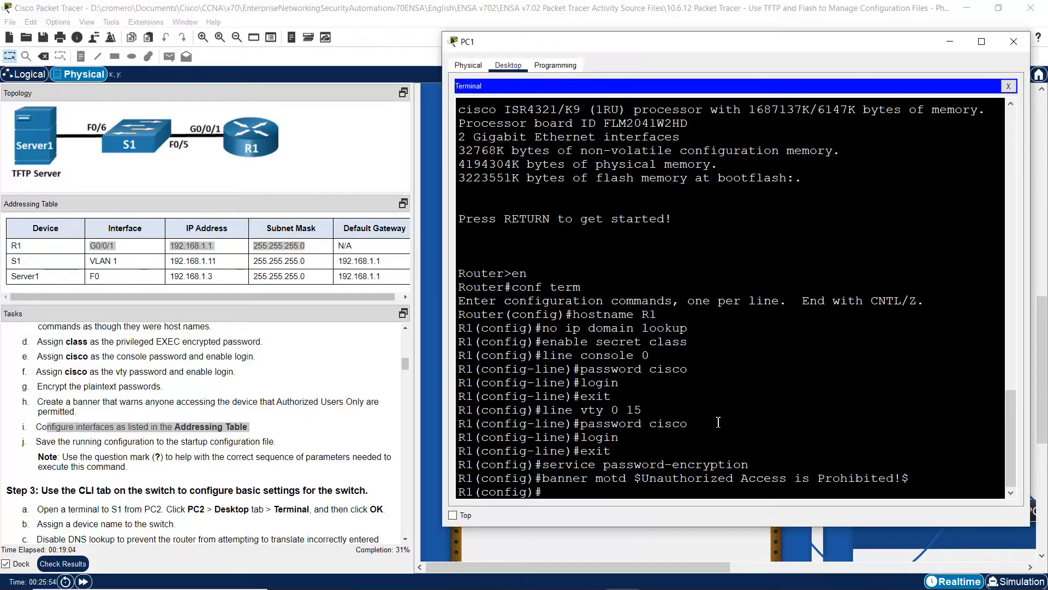
type("g0/0/1")
key("Return")
type("ip add")
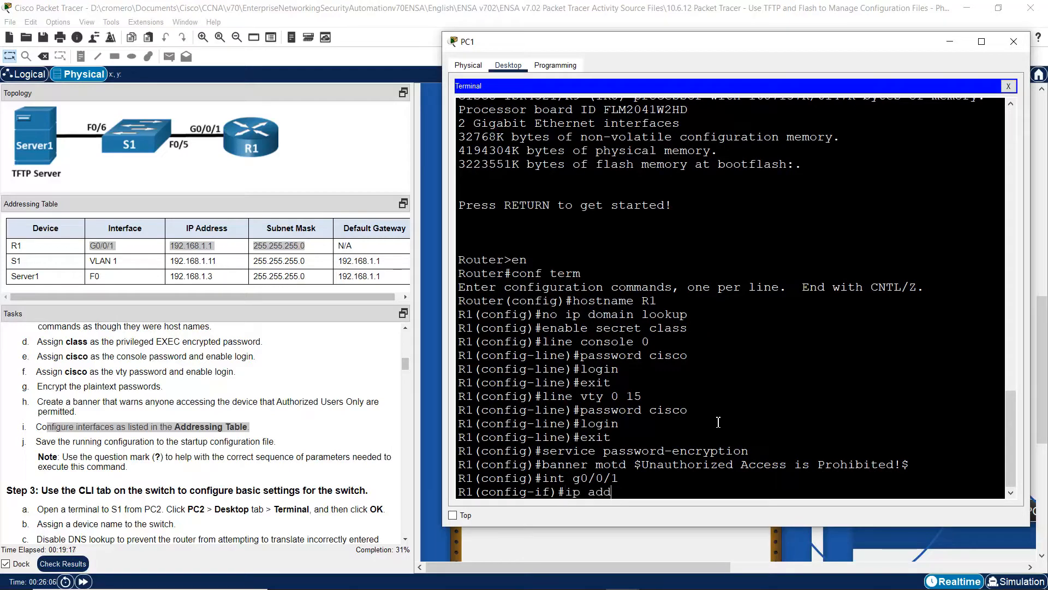
type("ress 192.168.1.1 255.255")
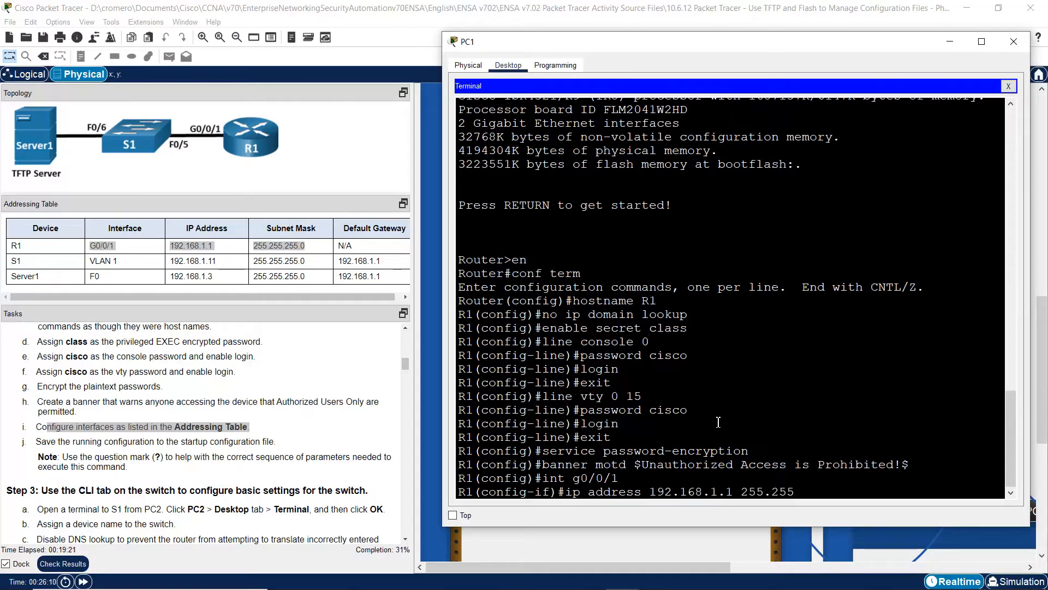
type(".255.0")
key("Return")
type("no")
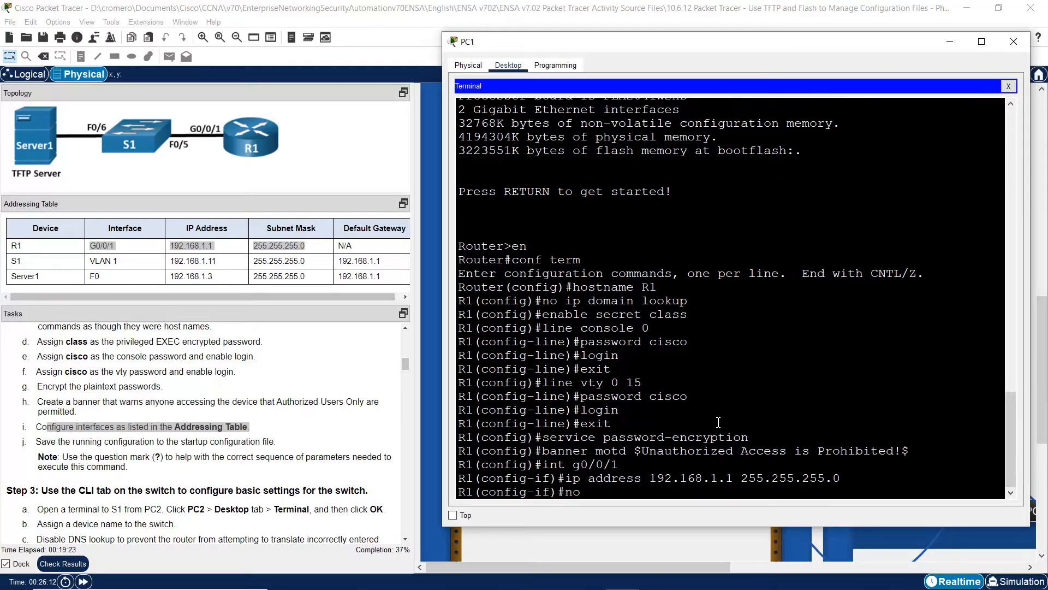
type(" shutdown")
key("Return")
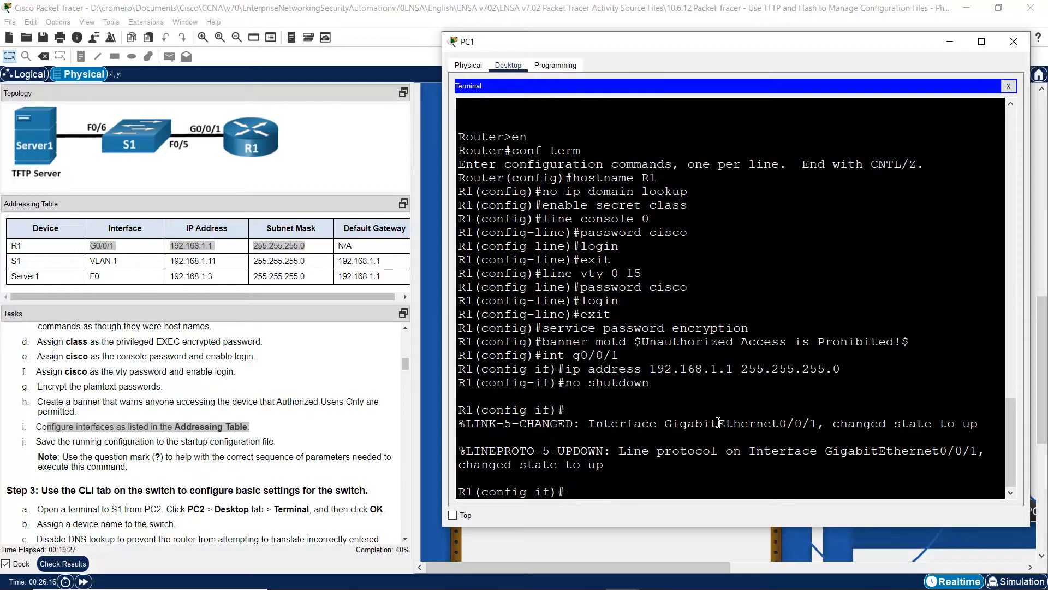
type("exit")
key("Return")
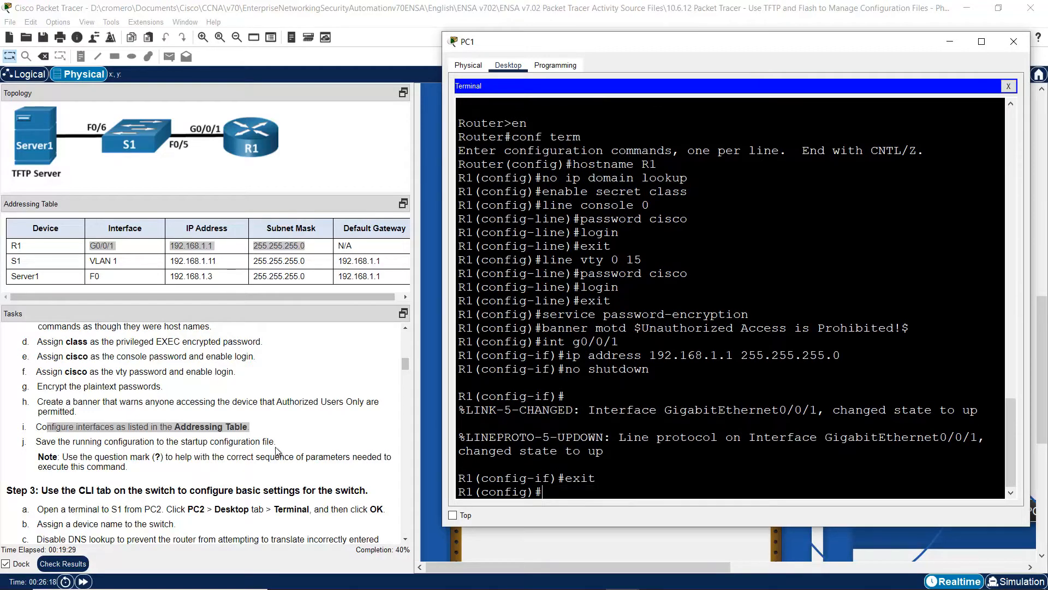
left_click(87, 440)
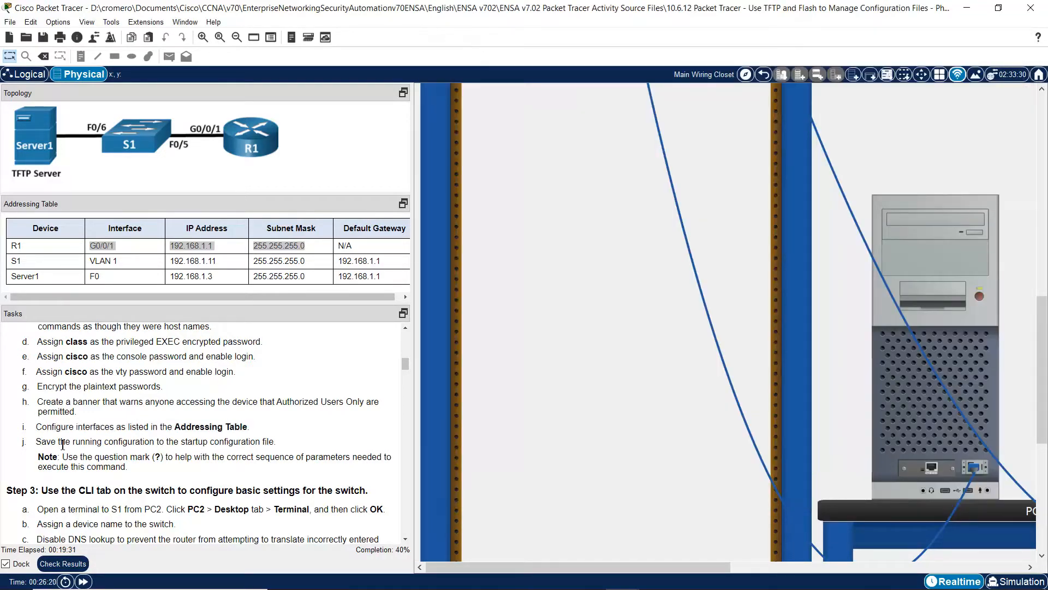
- Exit configuration mode and copy running-config to startup-config, accepting the default filename
triple_click(62, 444)
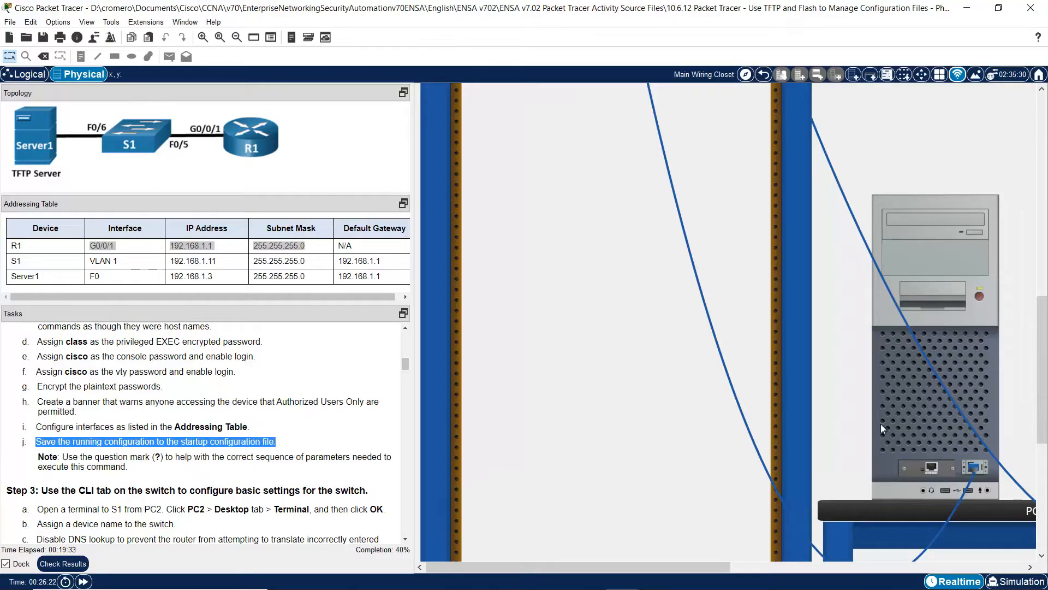
left_click(906, 401)
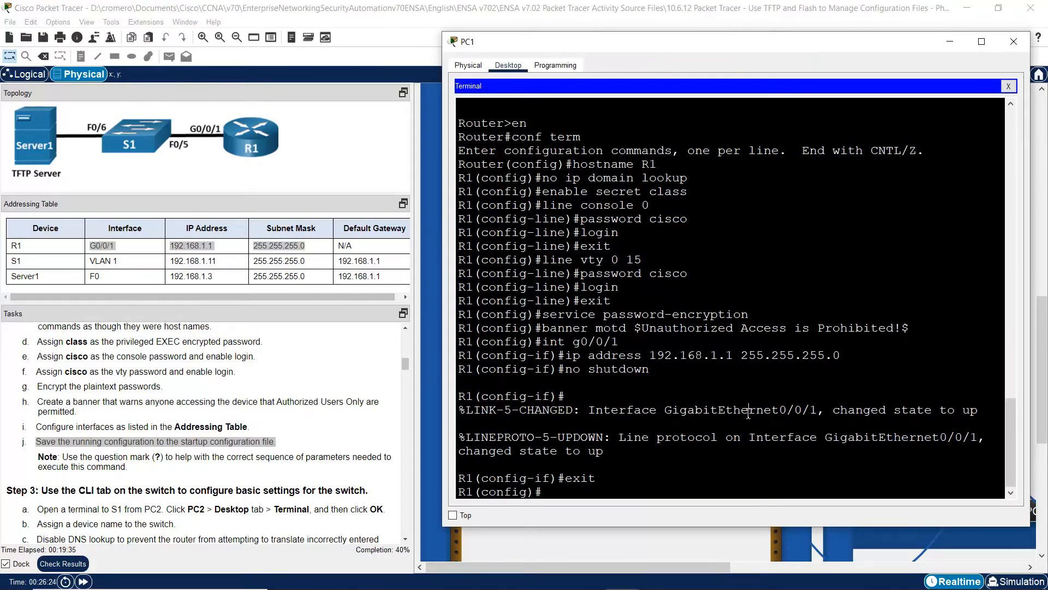
type("exit")
key("Return")
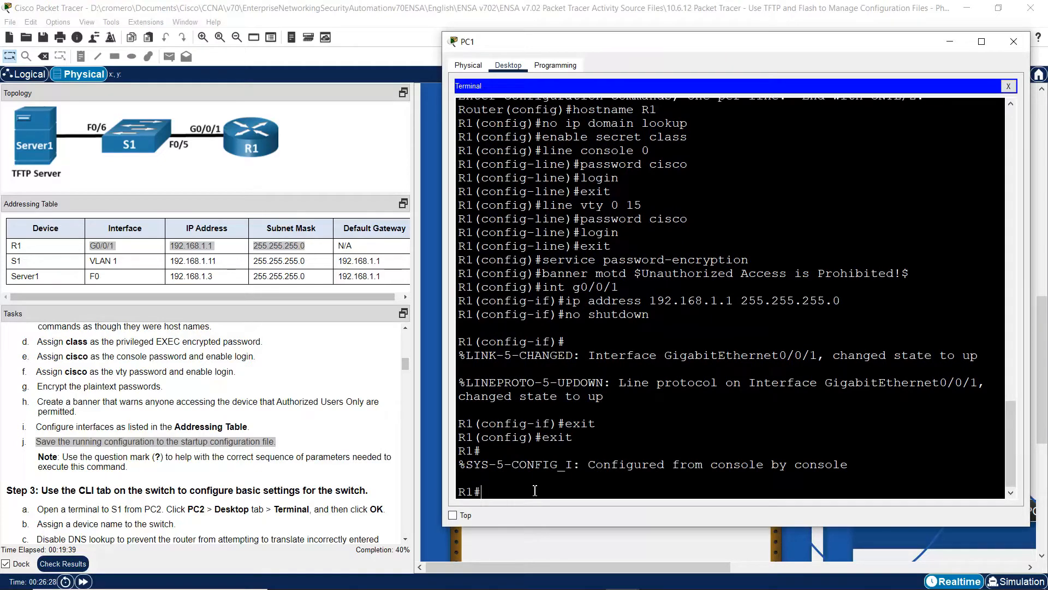
type("copy running-config startup")
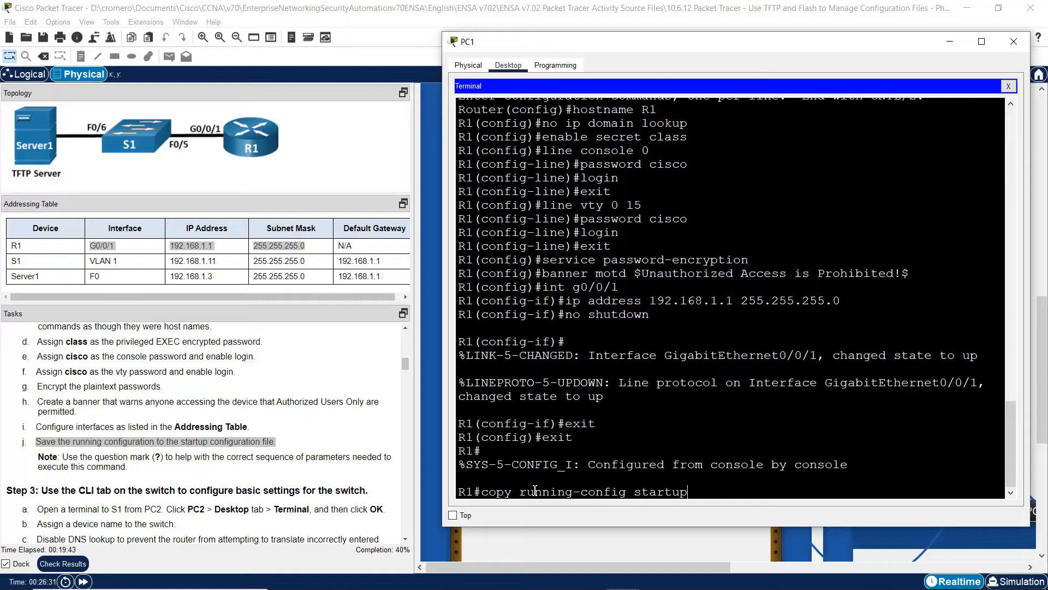
type("-config")
key("Return")
key("Return")
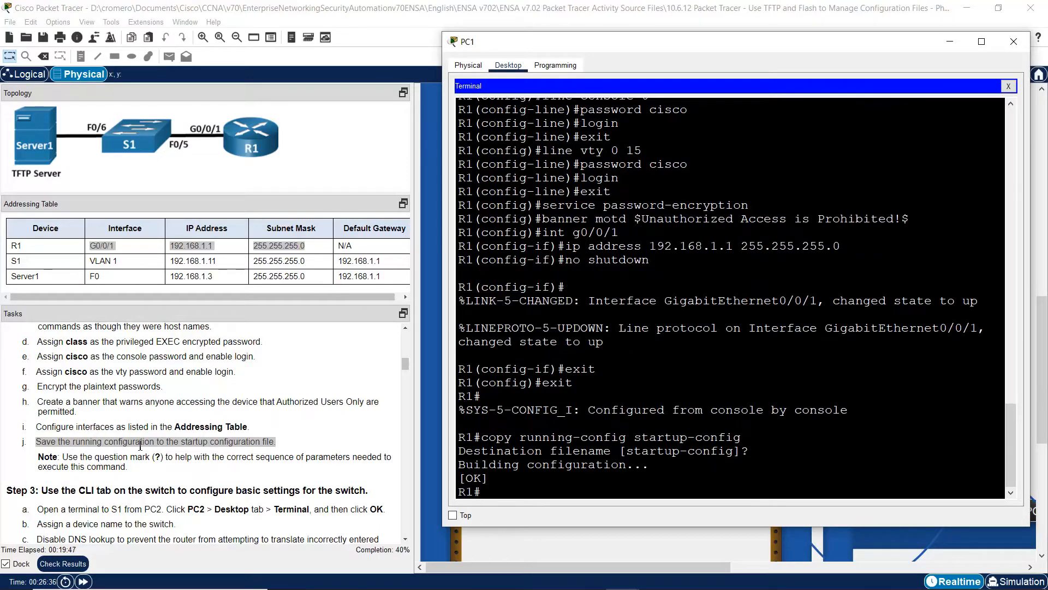
left_click(157, 469)
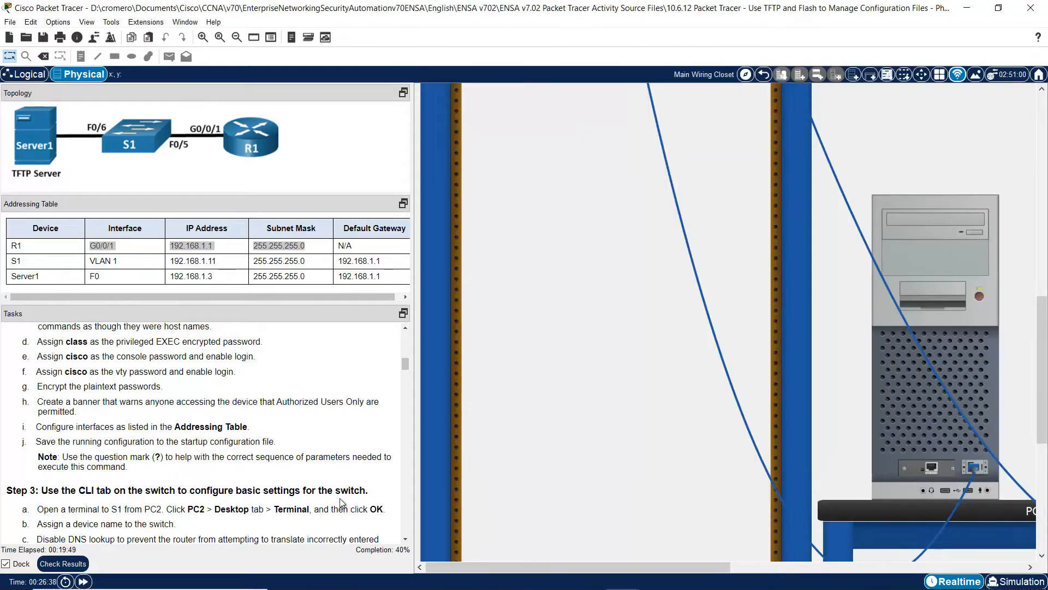
- Scroll the tasks to the Step 3 heading and pan the canvas right to reveal PC1 and PC2
left_click(404, 539)
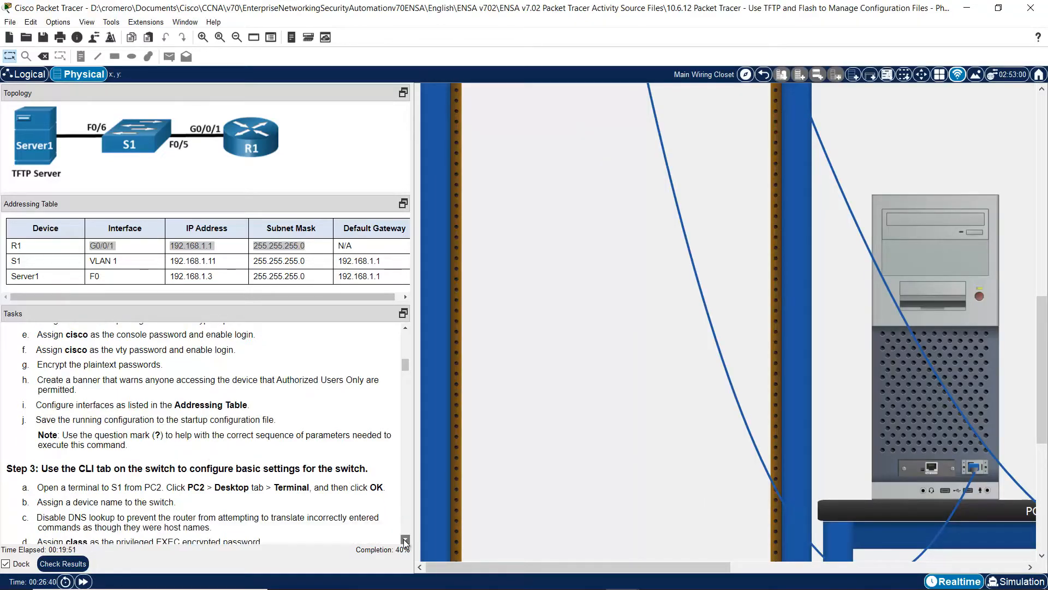
left_click(405, 539)
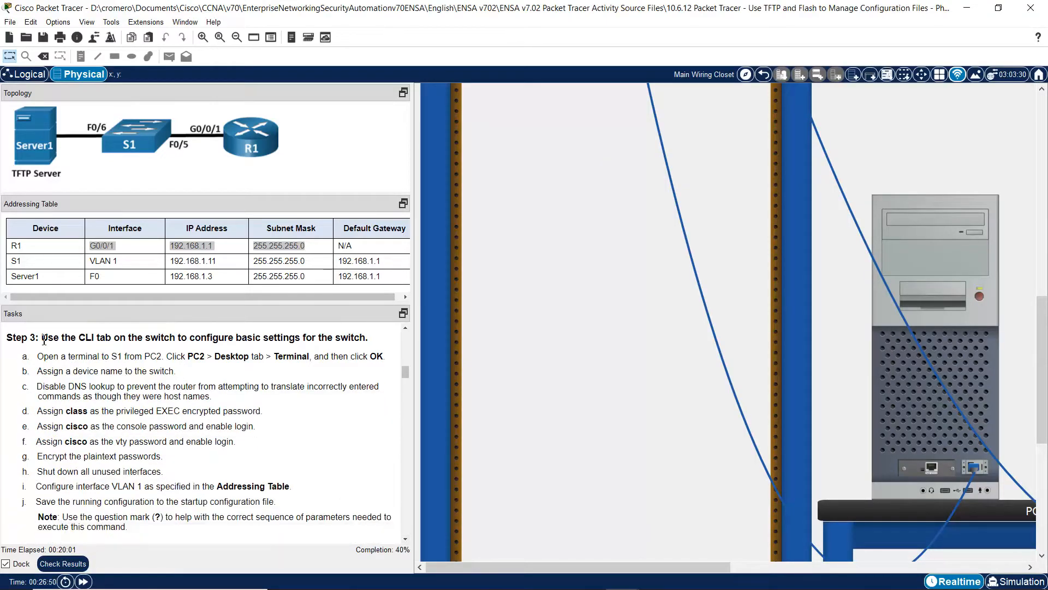
left_click_drag(44, 339, 349, 373)
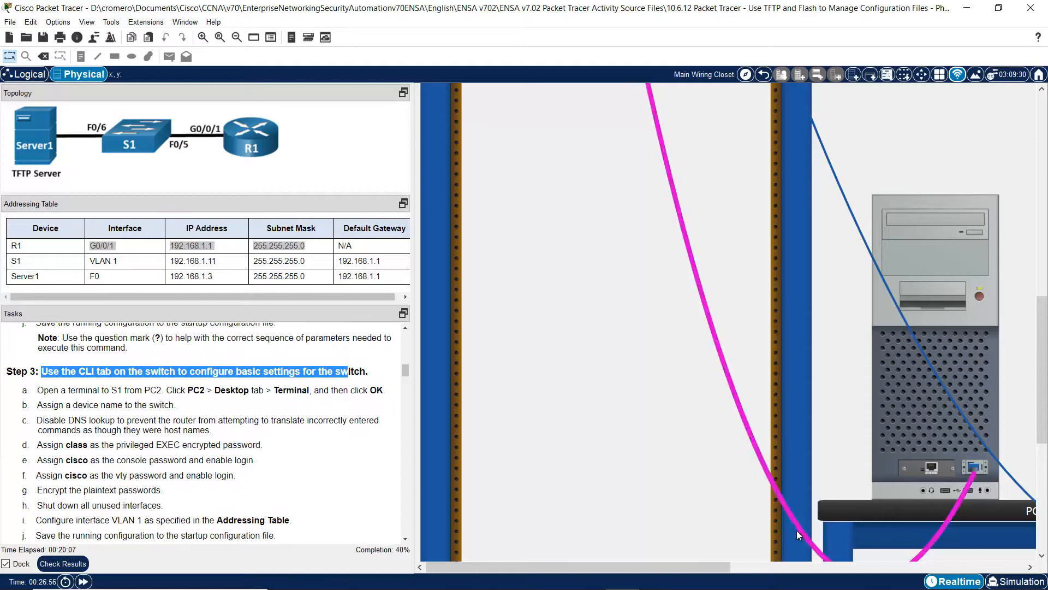
left_click_drag(702, 561, 950, 557)
- Open PC2's Terminal with default console settings and wake S1 to the Switch> prompt
left_click(845, 377)
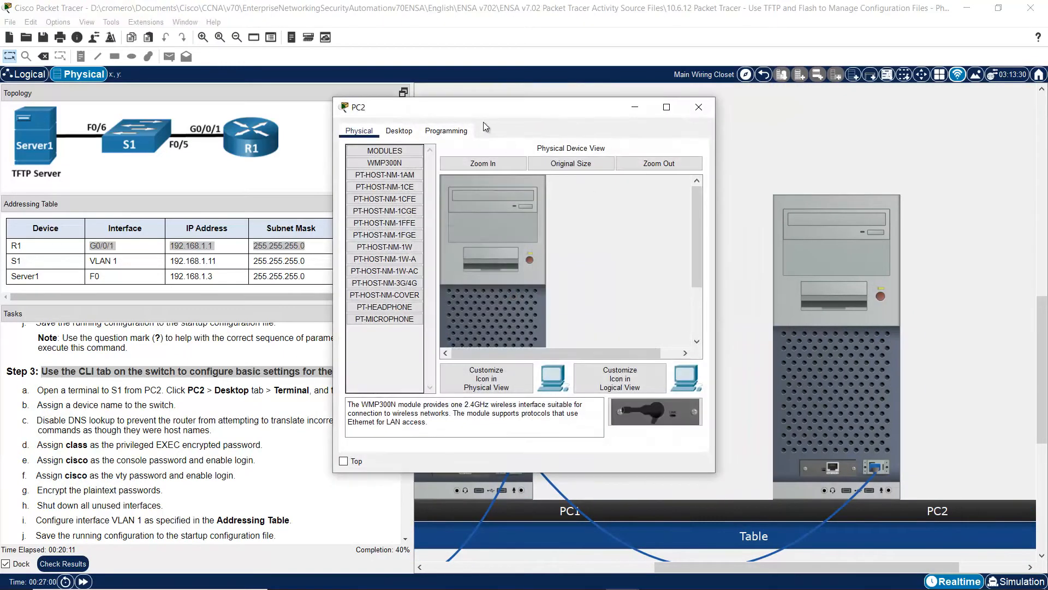
left_click(399, 130)
left_click(510, 206)
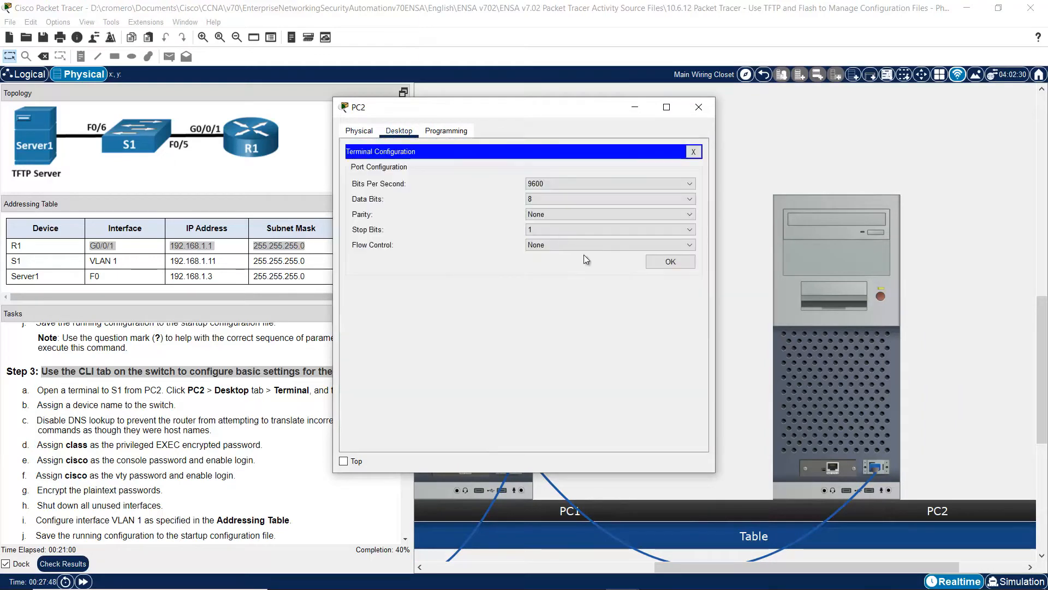
left_click(670, 262)
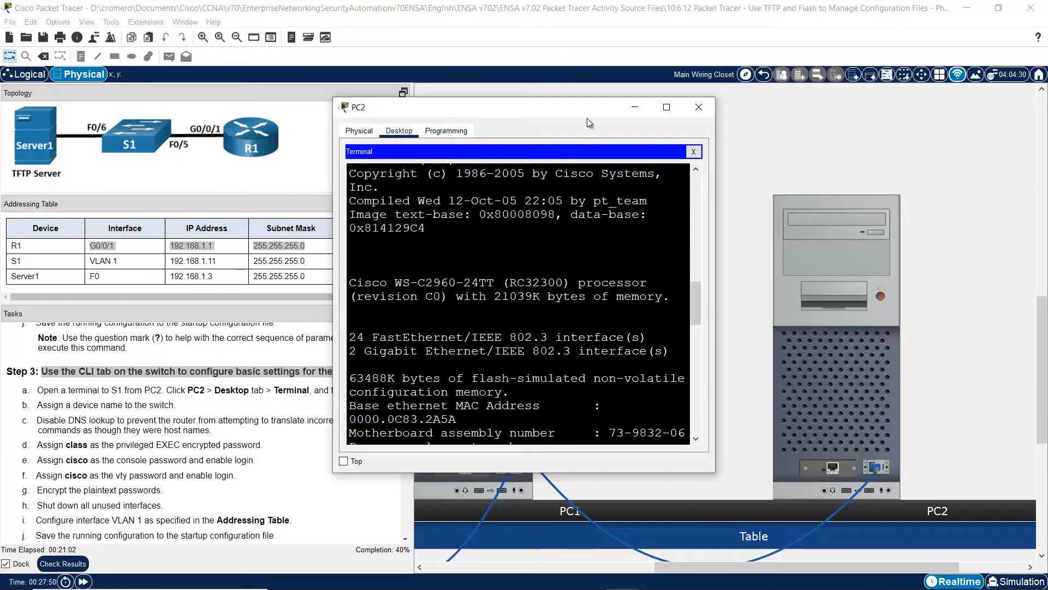
left_click_drag(604, 116, 834, 208)
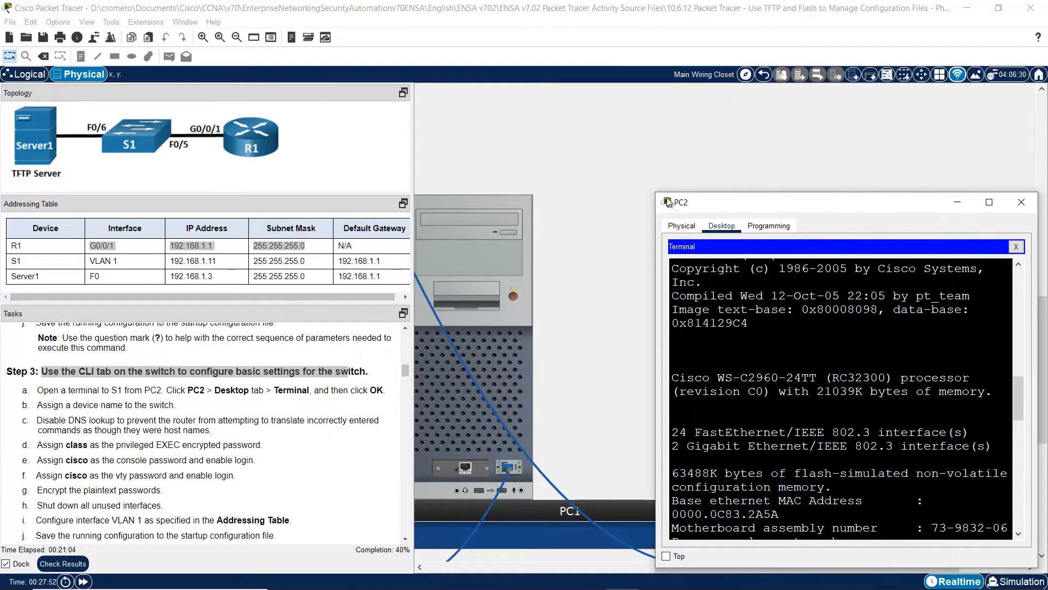
left_click_drag(656, 193, 387, 80)
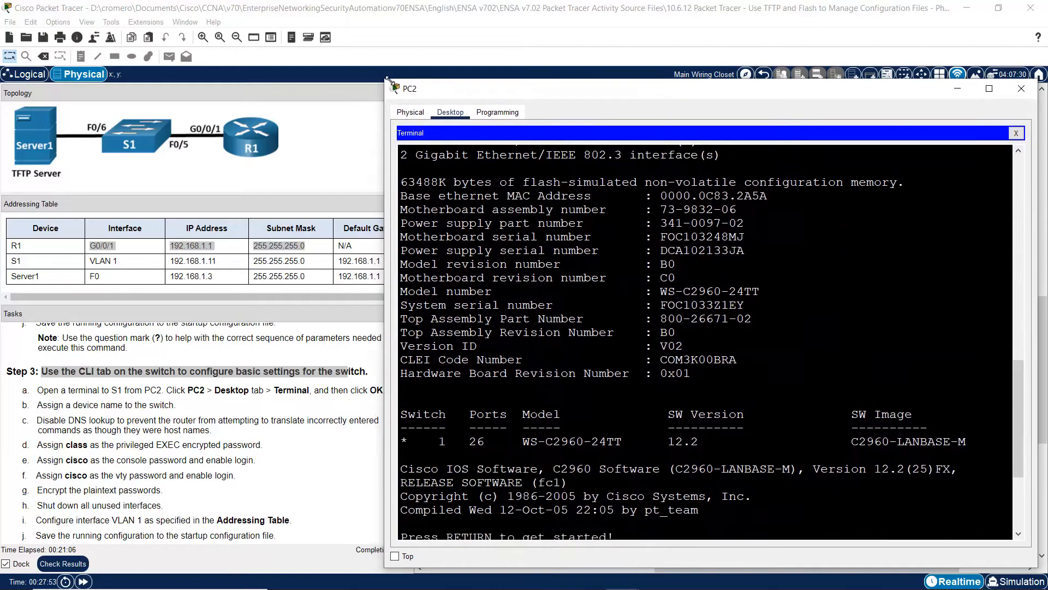
left_click(600, 327)
key("Return")
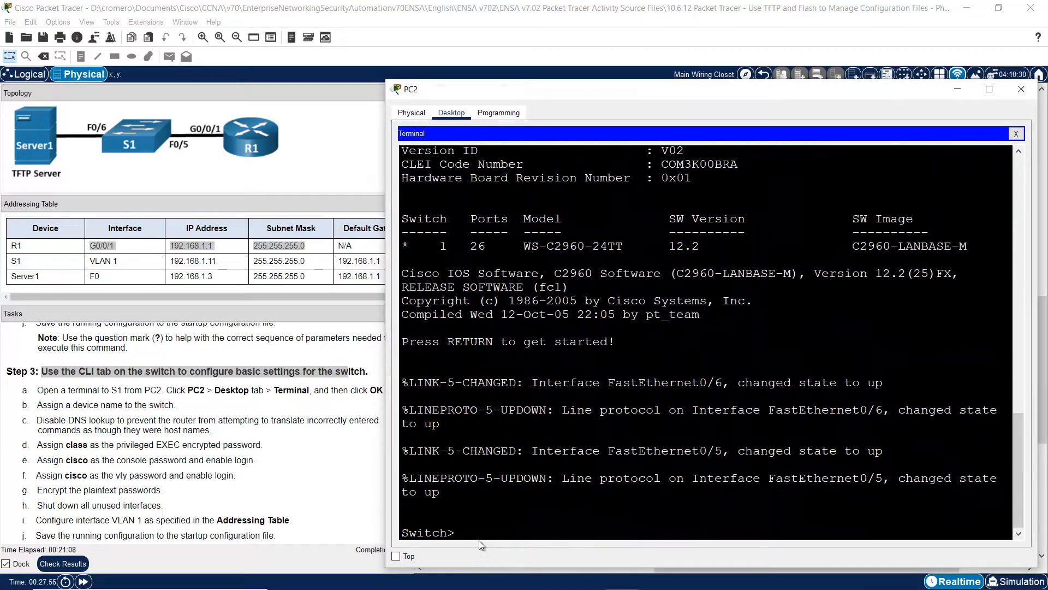
left_click_drag(457, 534, 391, 535)
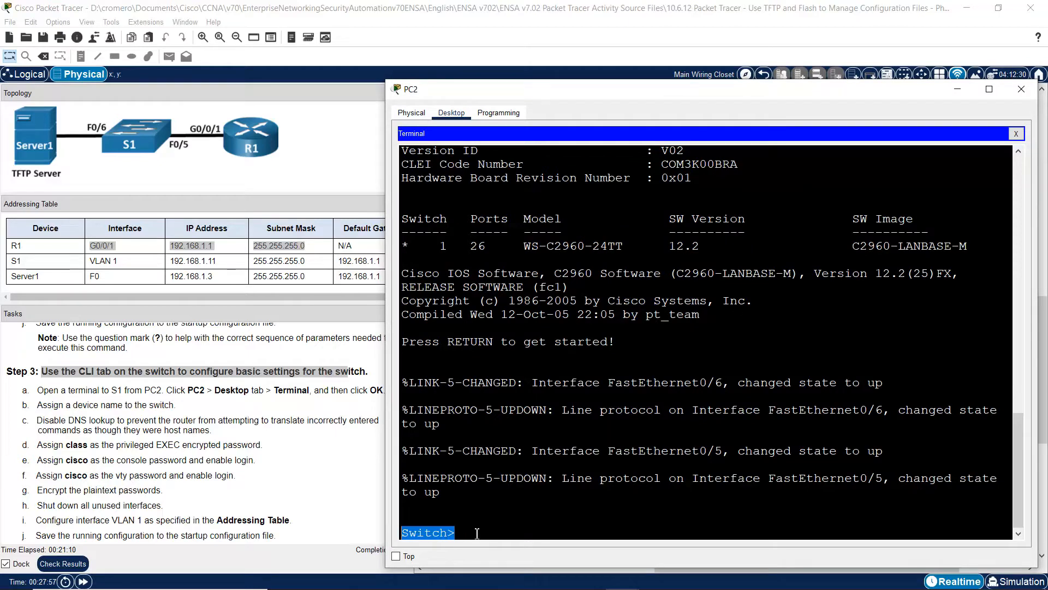
- Return to the workspace and show the full Step 3 list, marking task b on naming the switch
left_click(258, 460)
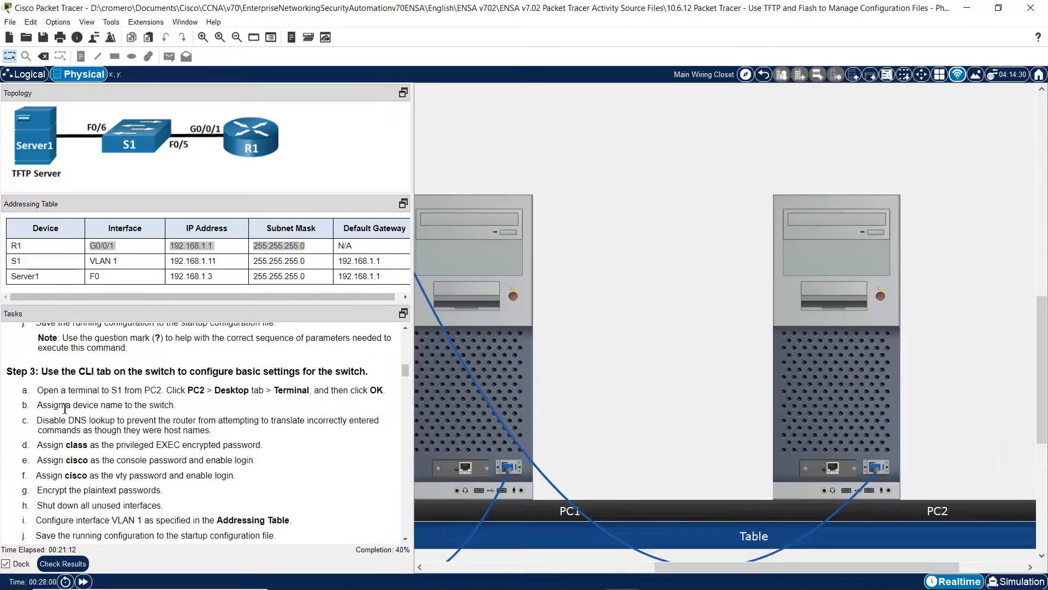
left_click(405, 538)
left_click(406, 539)
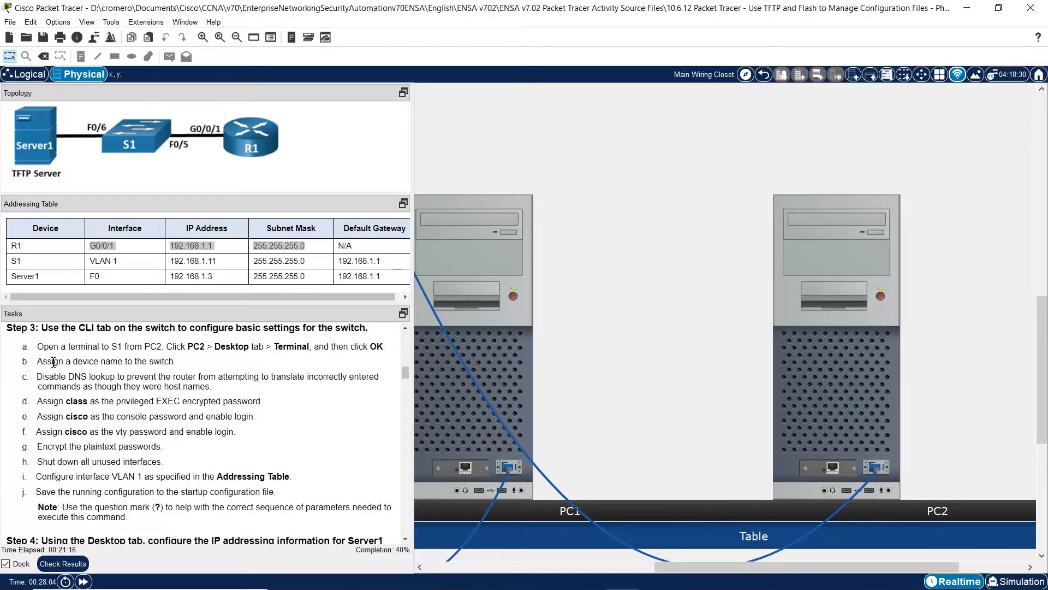
left_click_drag(53, 362, 200, 387)
- Enter global config on the switch, set hostname S1, and disable DNS lookup
left_click(851, 394)
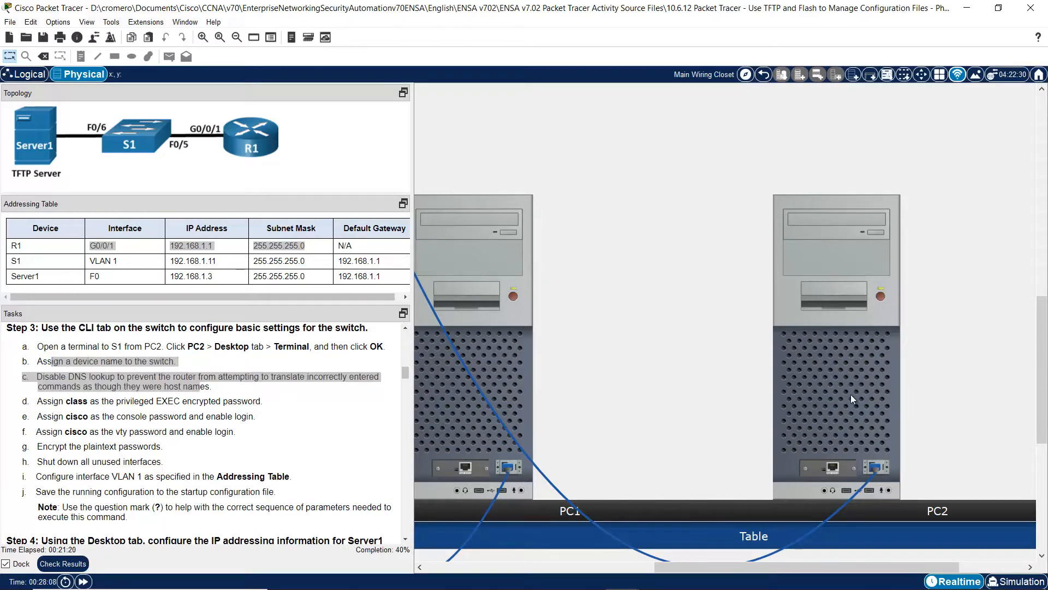
type("en")
key("Return")
type("conf term")
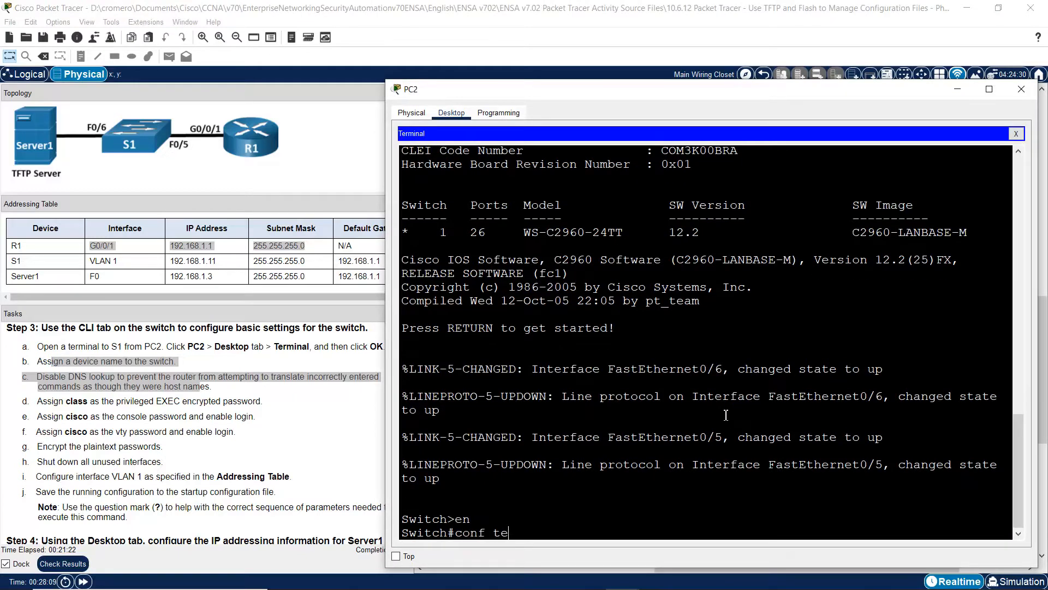
key("Return")
type("hostname S1")
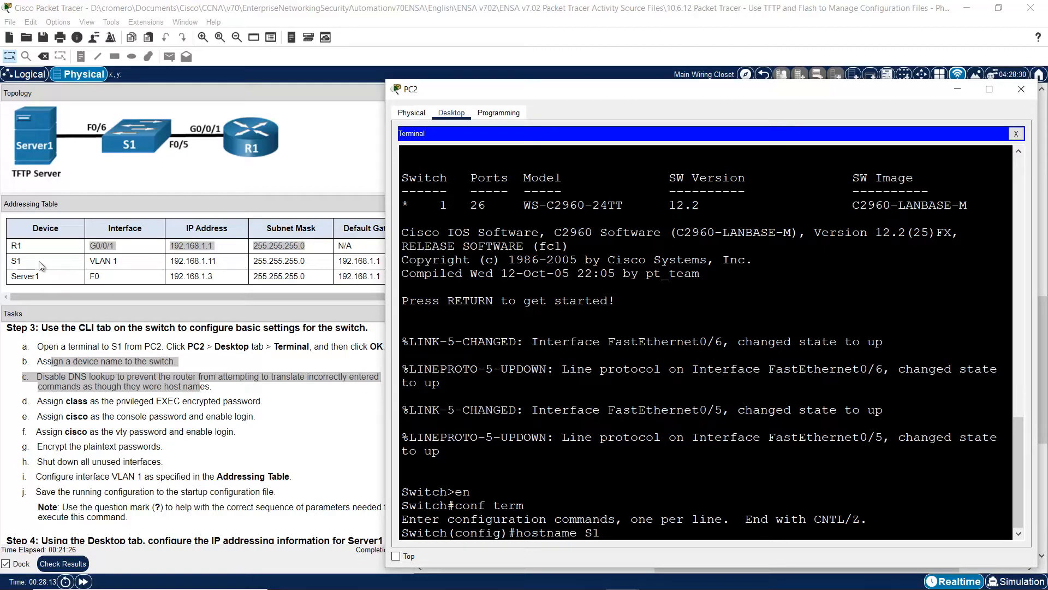
left_click(19, 265)
left_click_drag(7, 266, 23, 264)
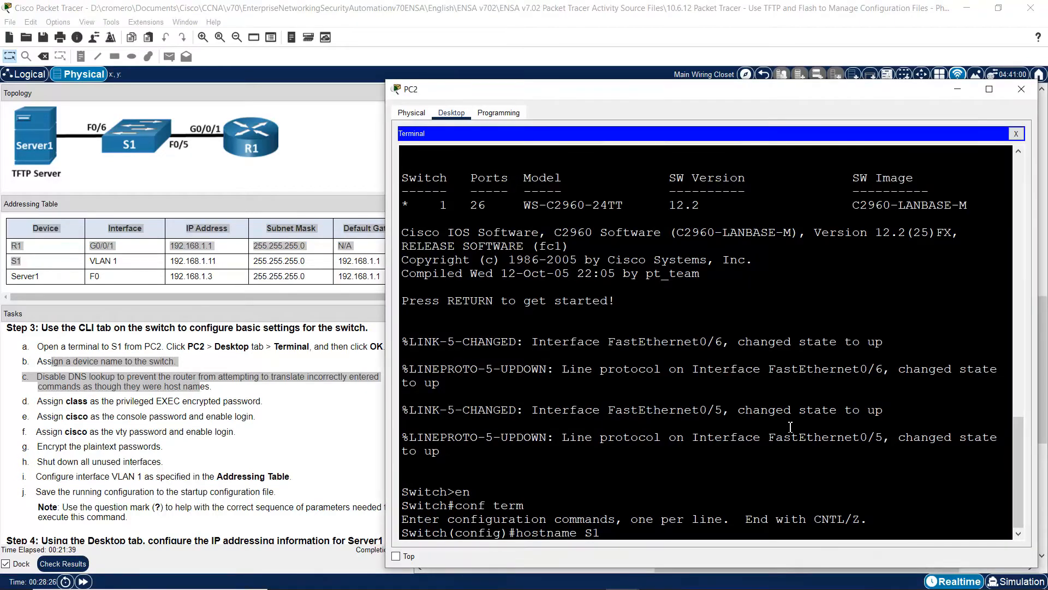
key("Return")
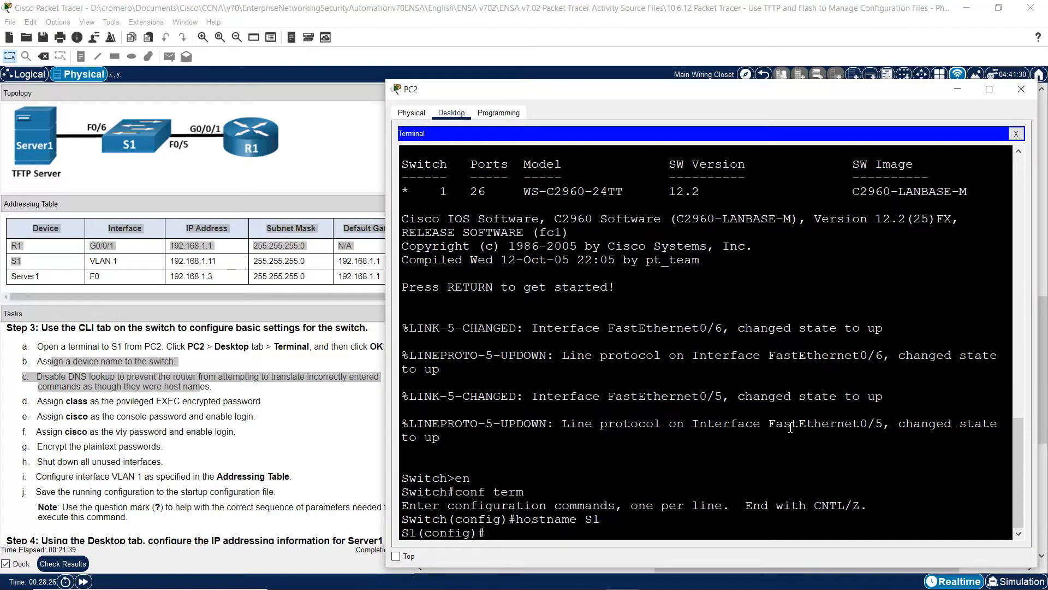
type("no ip domain lookup")
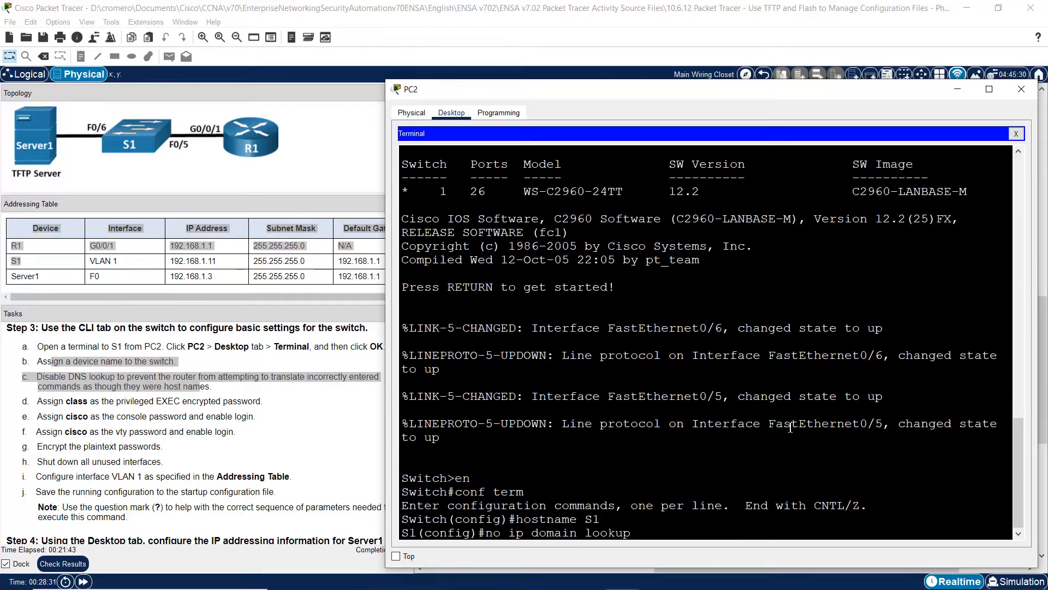
key("Return")
left_click(288, 395)
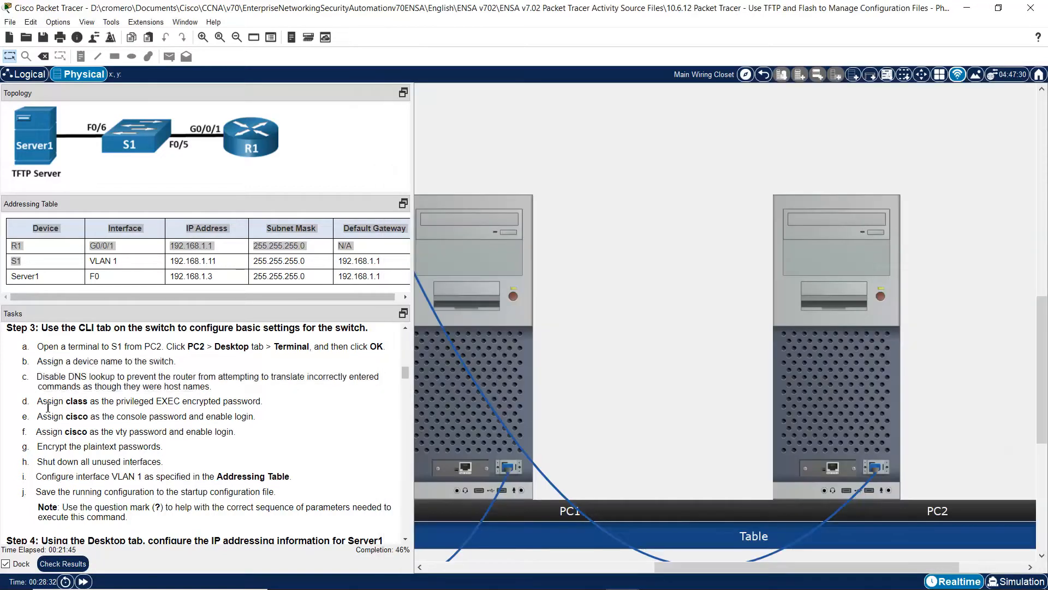
left_click_drag(47, 401, 278, 402)
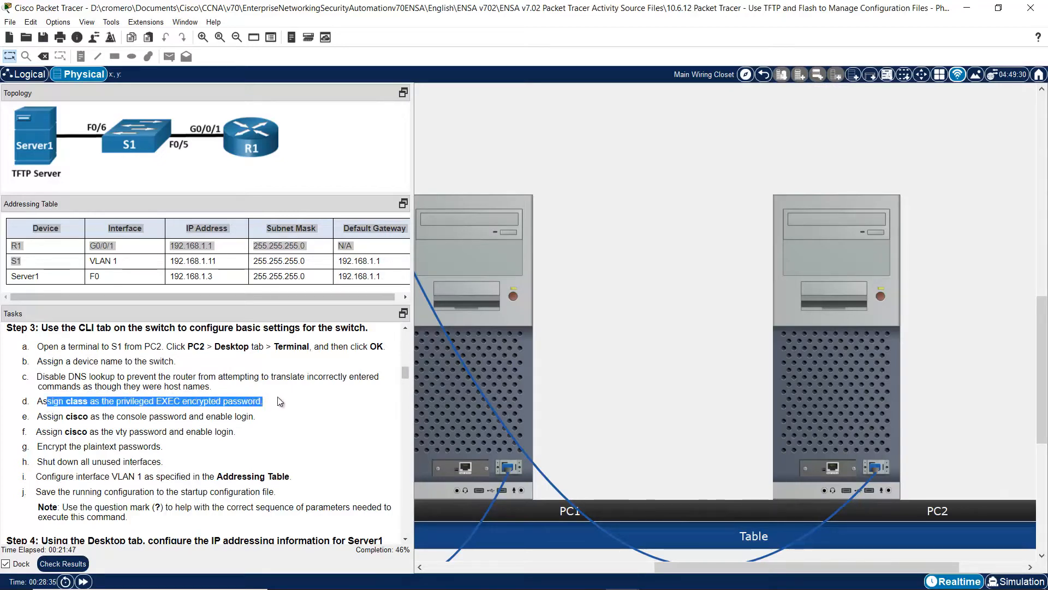
left_click(839, 367)
type("ena")
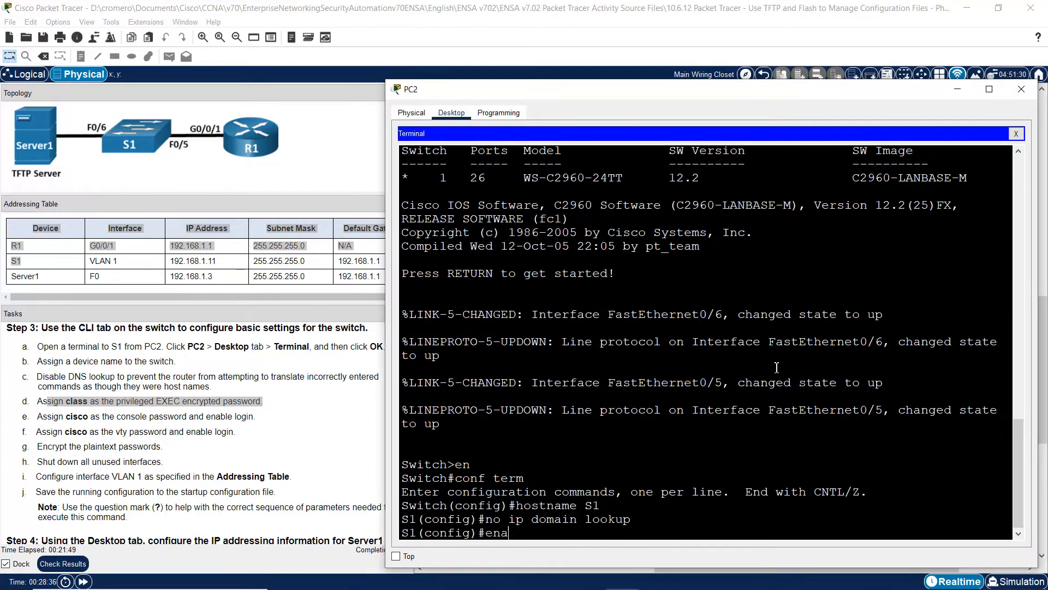
type("ble secrcet class")
key("Return")
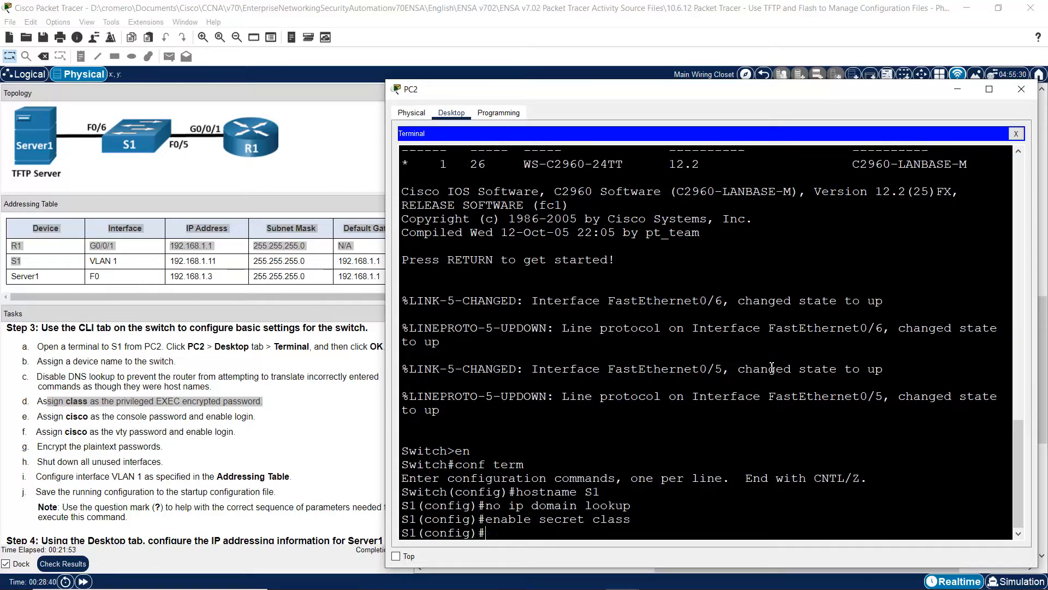
left_click_drag(47, 416, 253, 417)
left_click(843, 392)
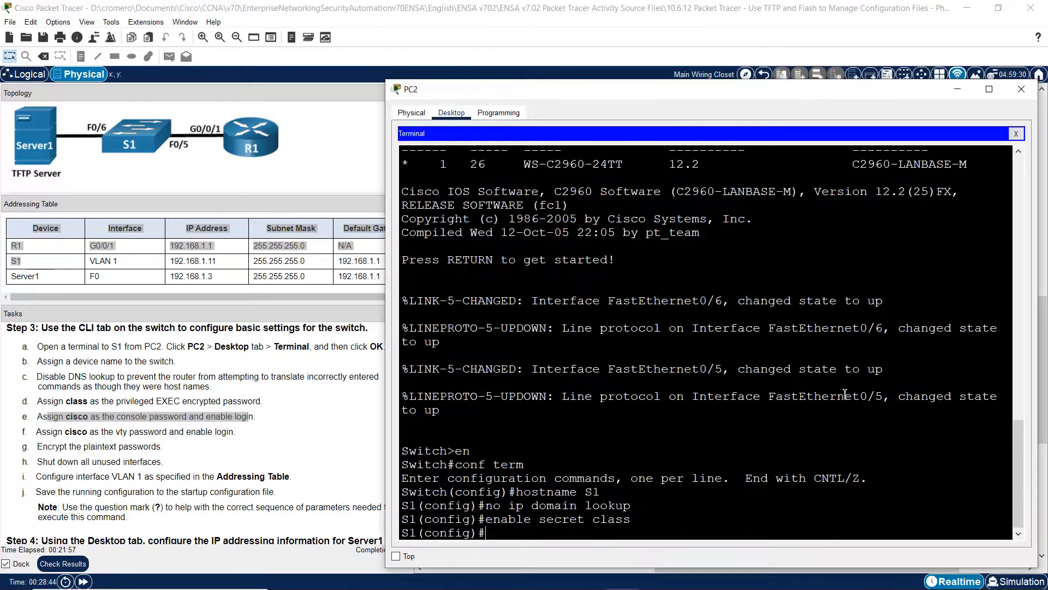
type("line console 0")
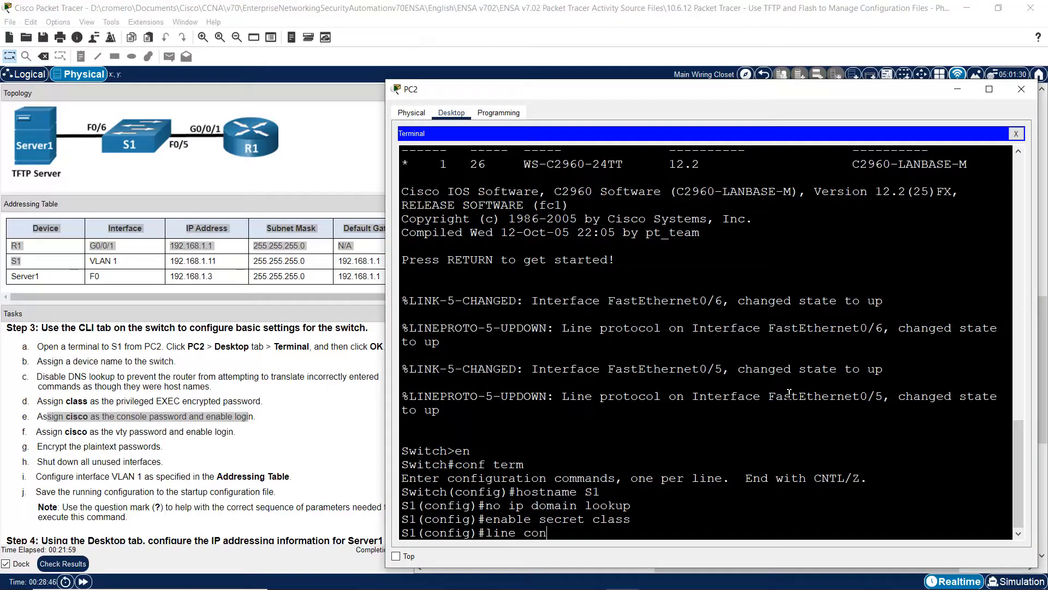
key("Return")
type("password cisco")
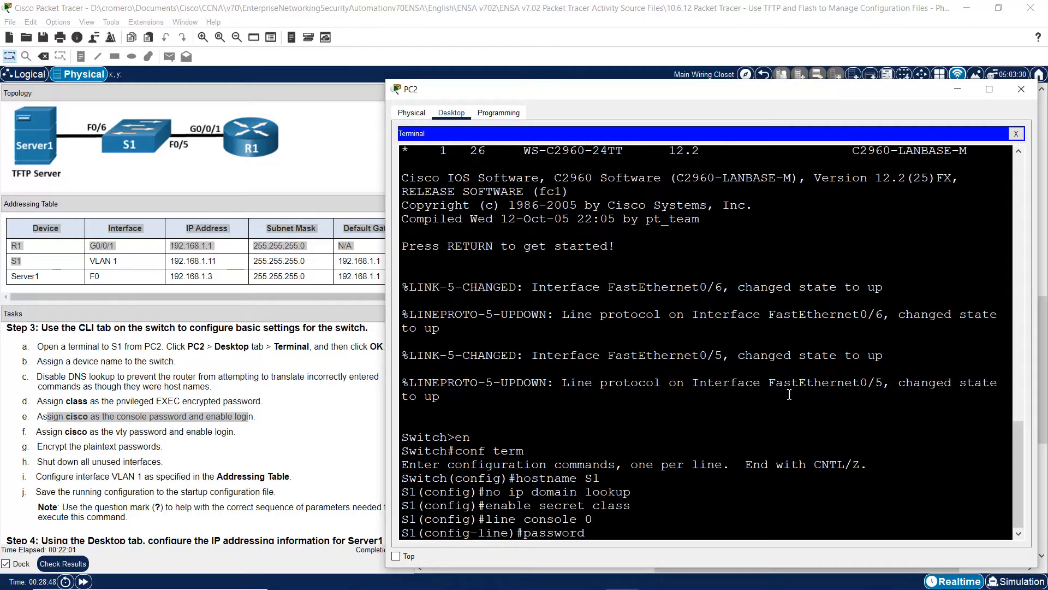
key("Return")
type("login")
key("Return")
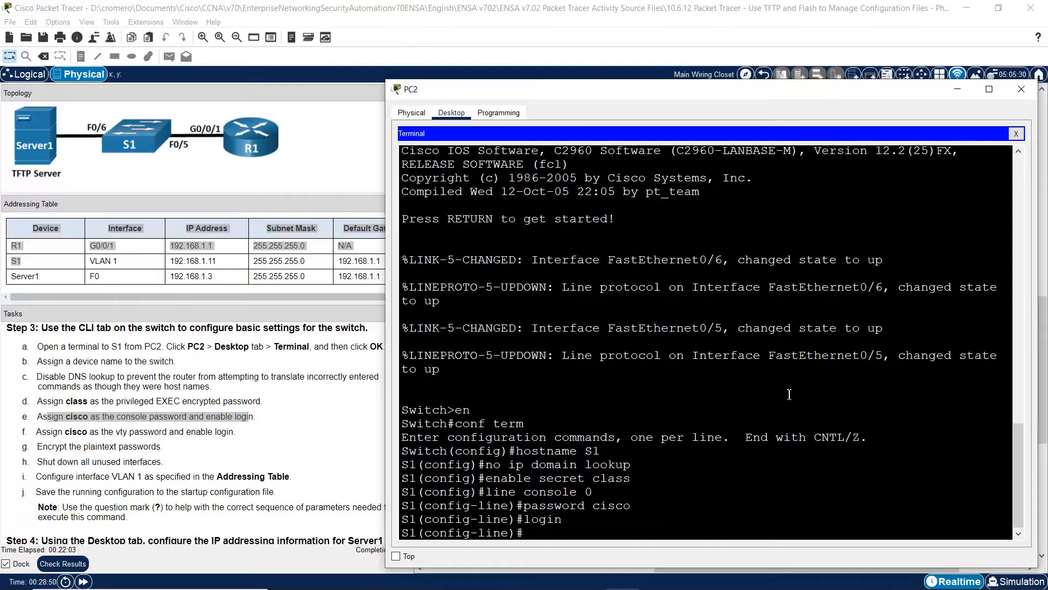
type("exit")
key("Return")
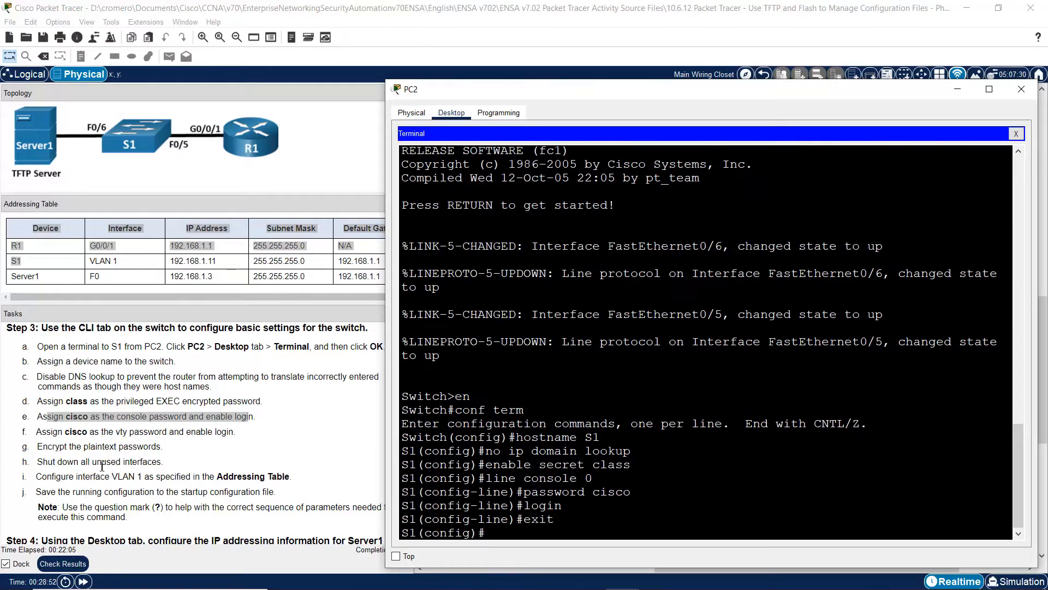
left_click_drag(53, 432, 226, 431)
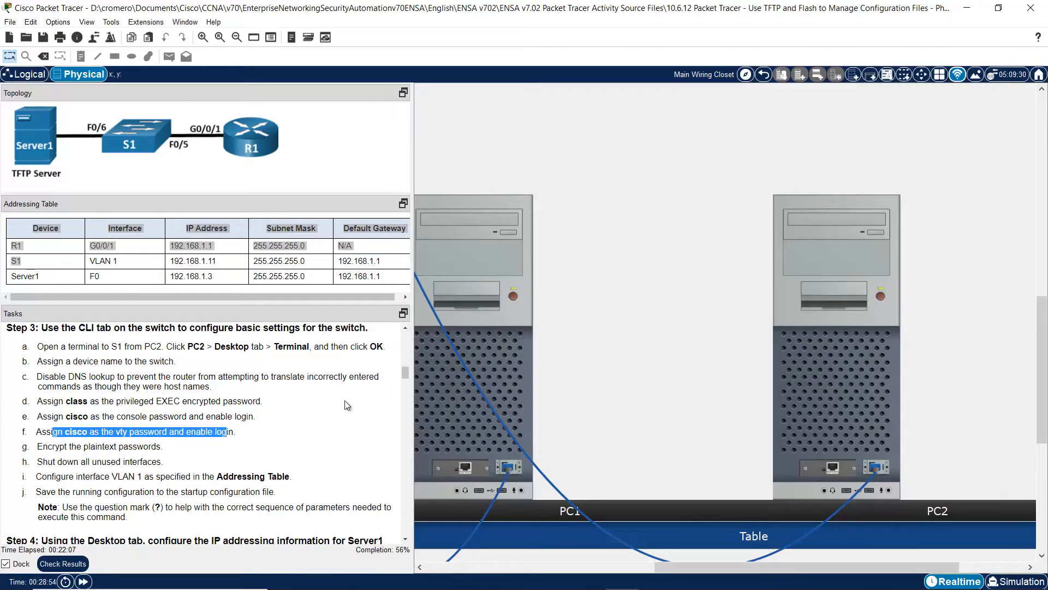
left_click(838, 389)
type("l")
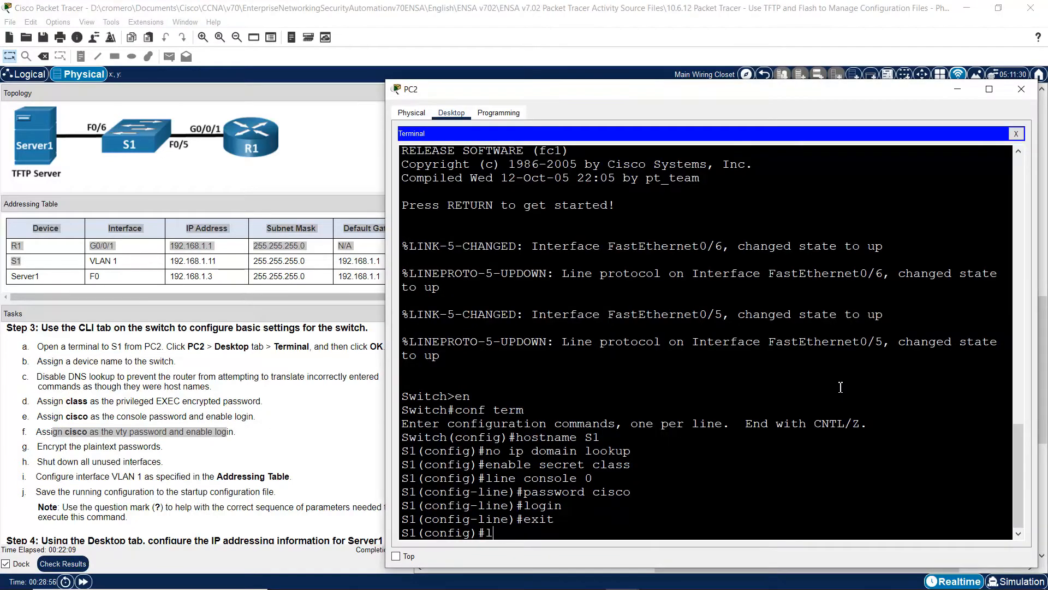
type("ine vty 0 15")
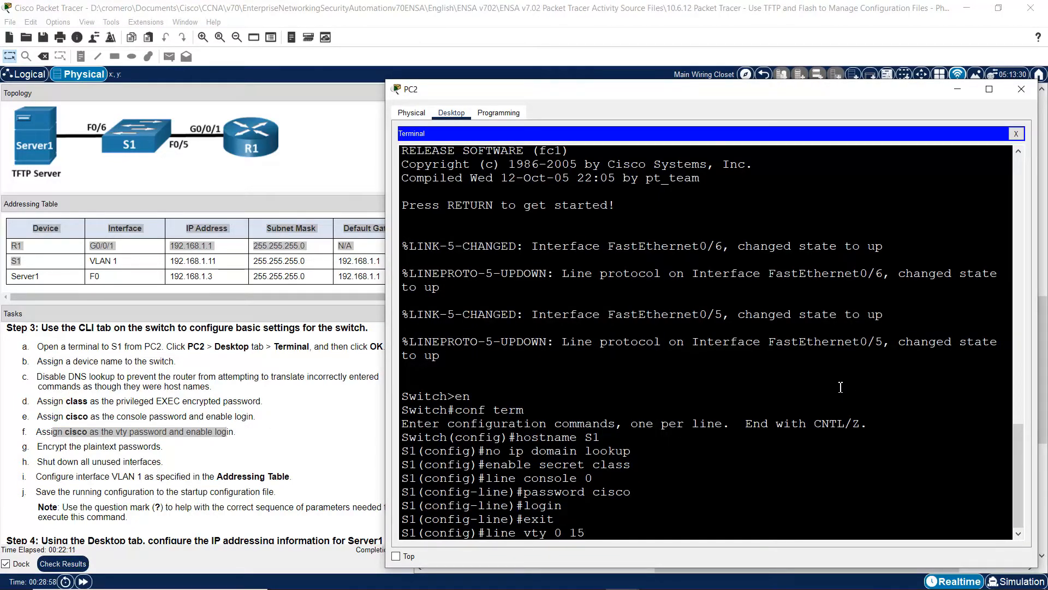
key("Return")
key("Up")
key("Up")
key("Up")
key("Up")
key("Return")
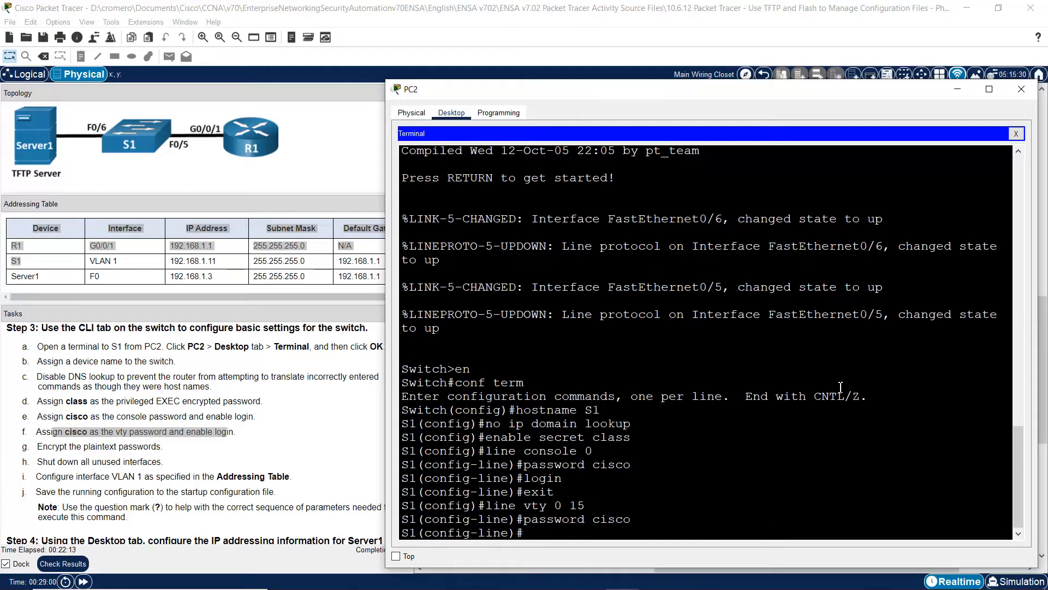
key("Up")
key("Up")
key("Up")
key("Up")
key("Return")
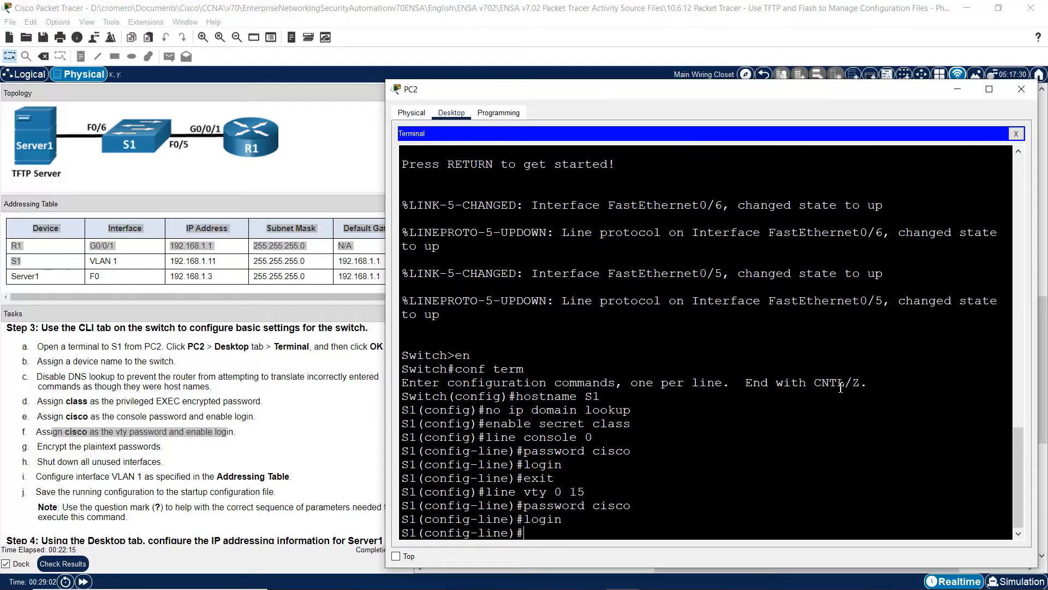
type("exit")
key("Return")
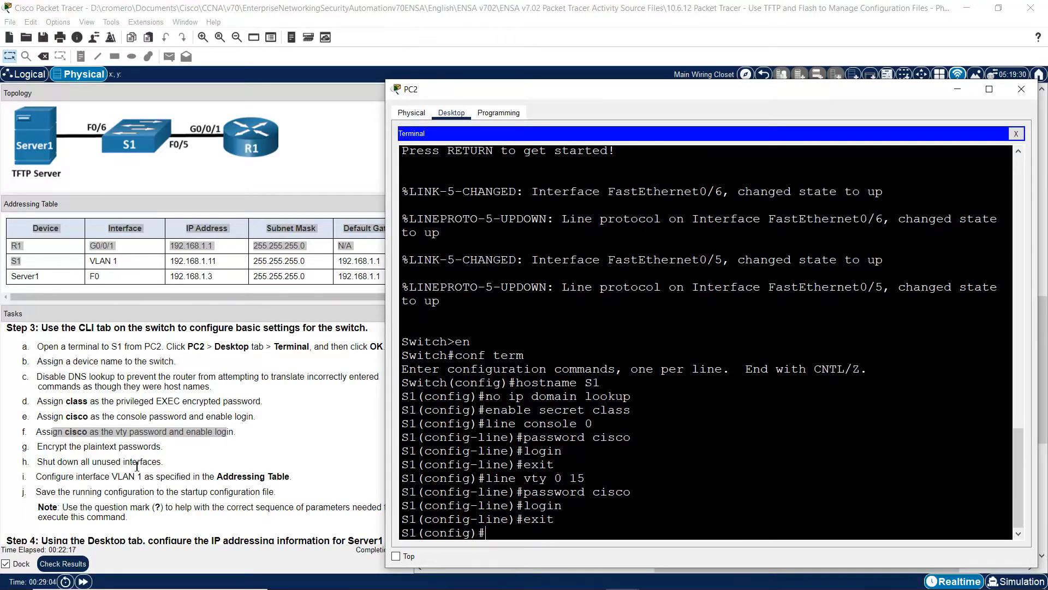
left_click(43, 446)
left_click_drag(43, 446, 170, 445)
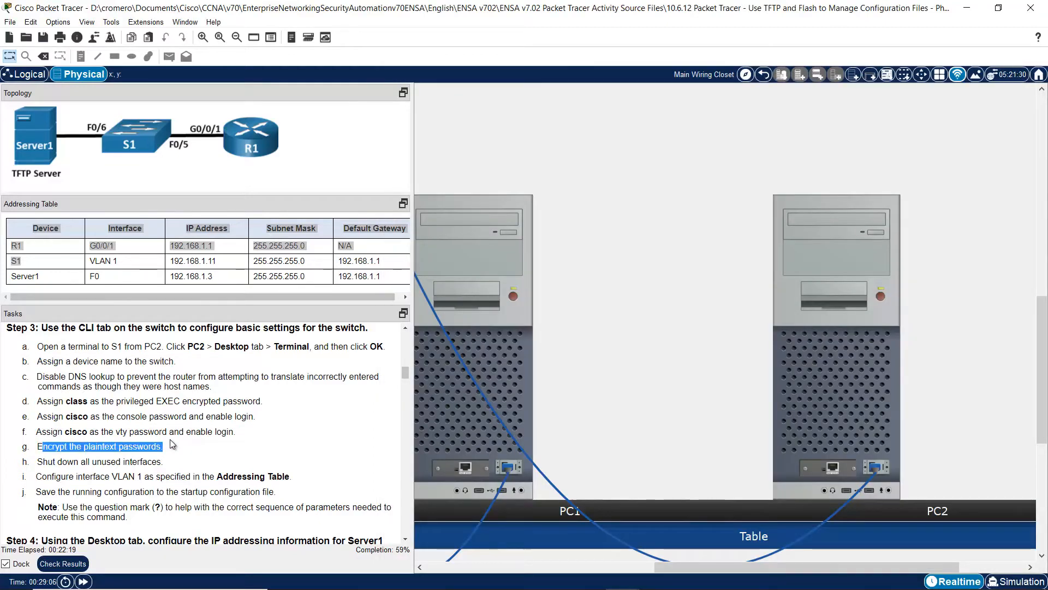
- Enter service password-encryption at S1's config prompt
left_click(171, 445)
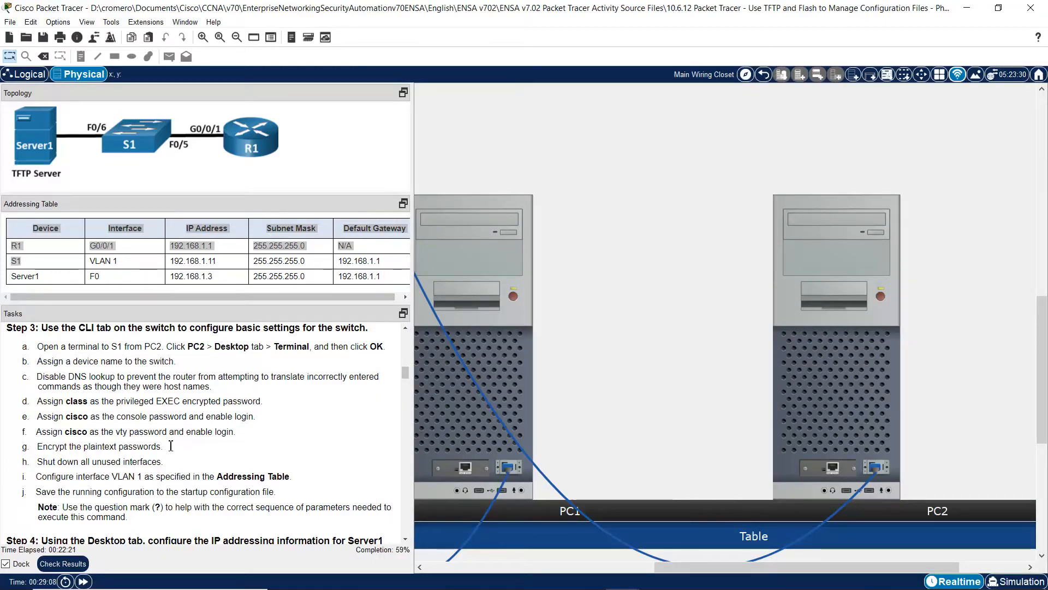
triple_click(171, 445)
key("alt+Tab")
type("ser")
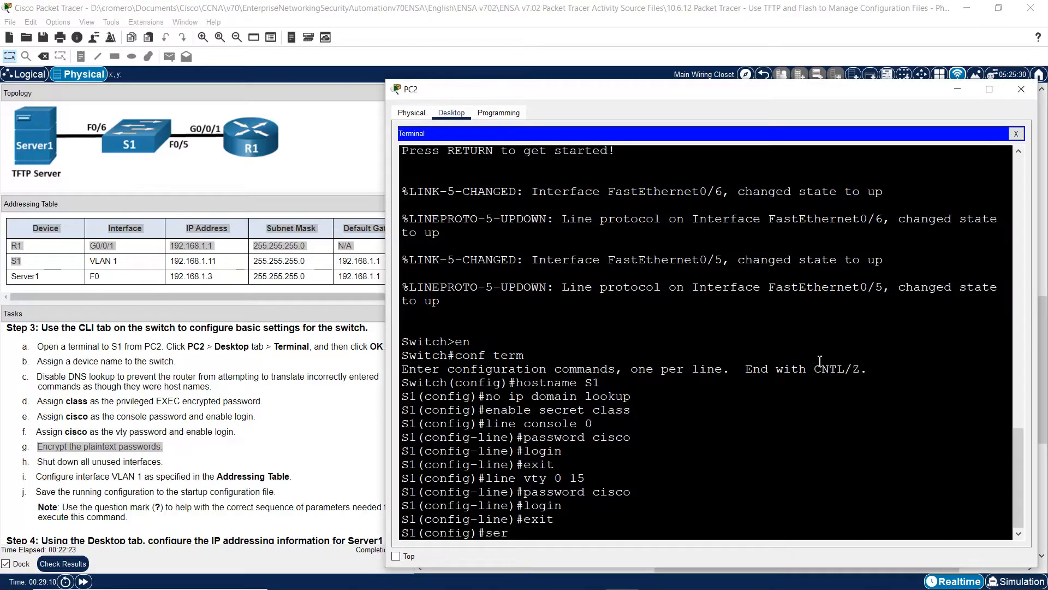
type("vice password-encryption")
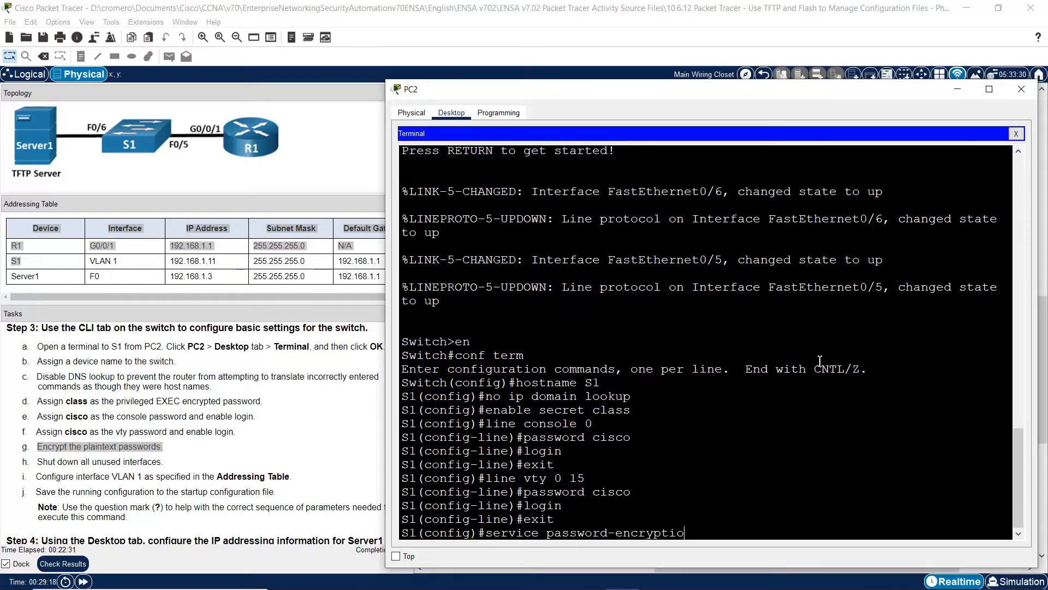
key("Return")
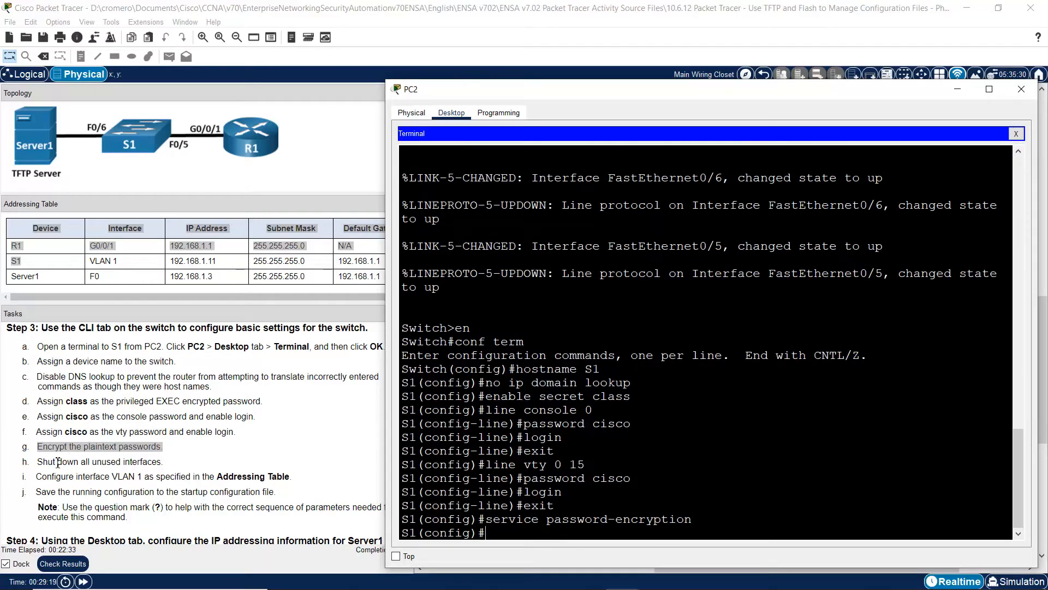
left_click_drag(55, 461, 164, 462)
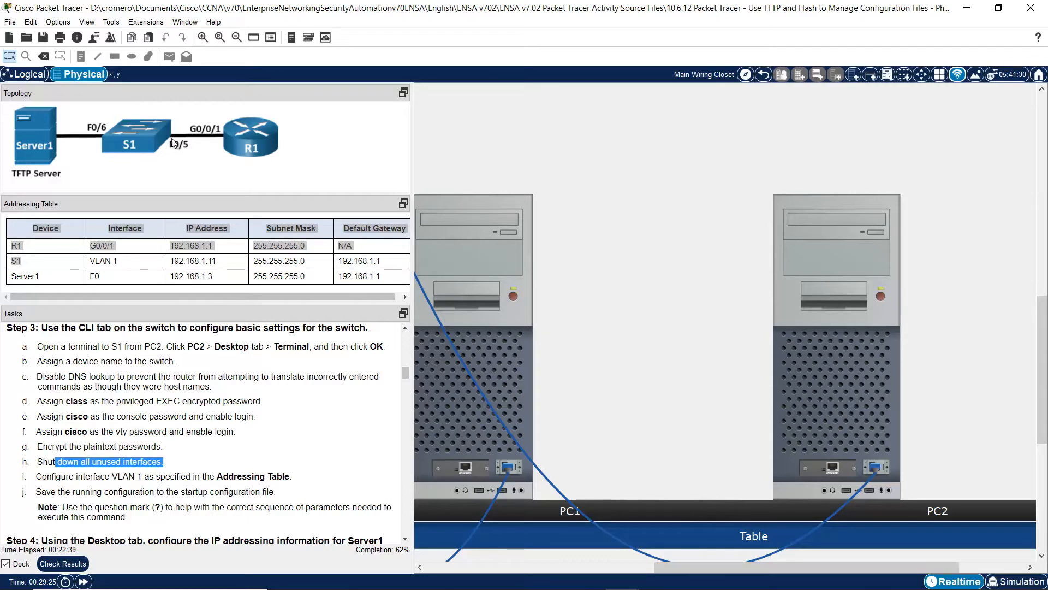
- Select interface range f0/1-4, f0/7-24, g0/1-2 on S1 and apply shutdown
left_click(823, 369)
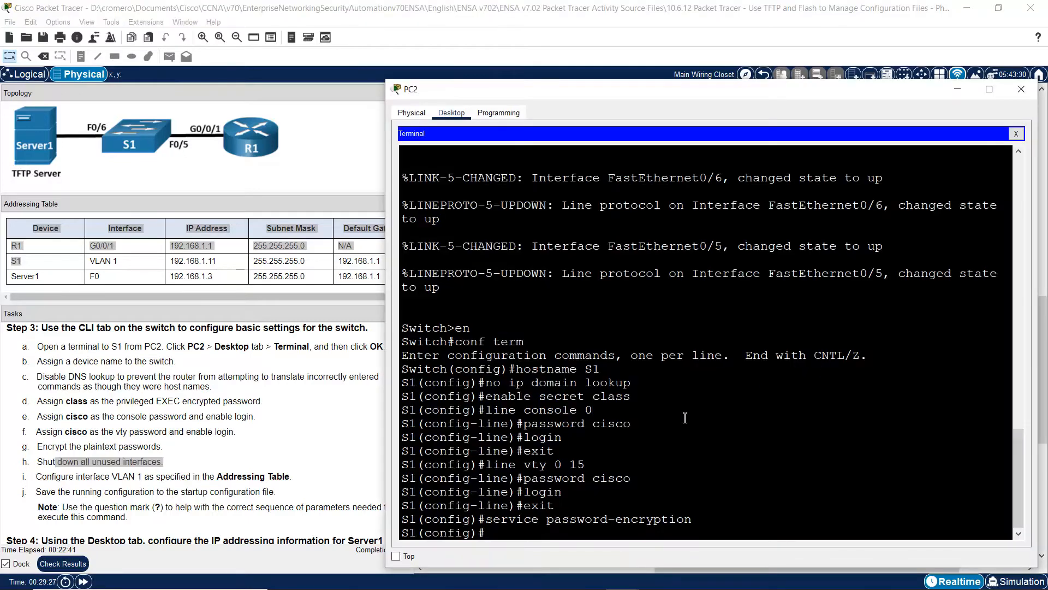
type("int range f0/1-4,f0/7-2")
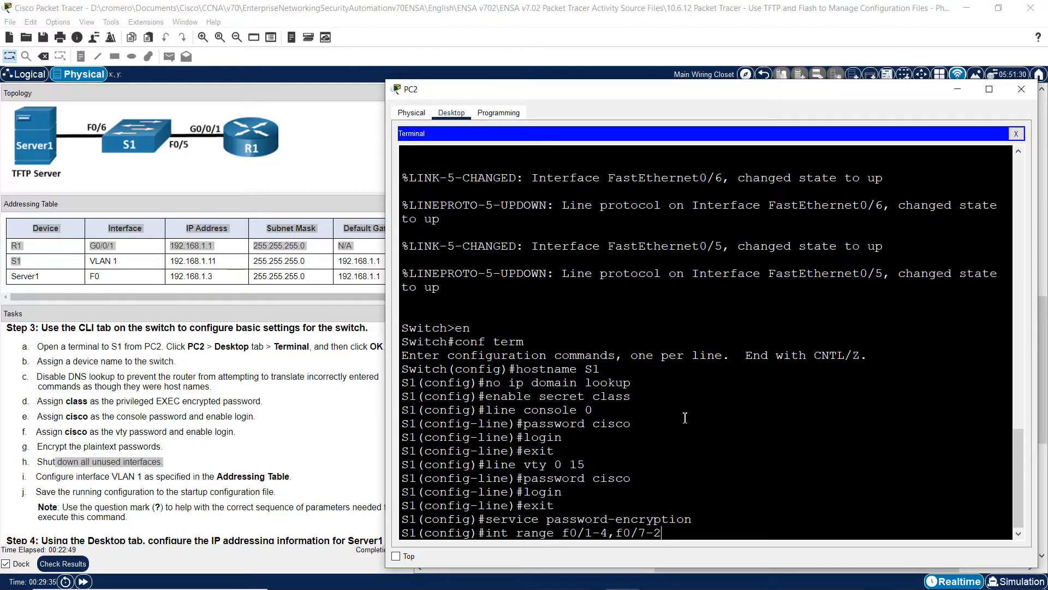
type("4,g0/1-2")
left_click_drag(590, 533, 752, 526)
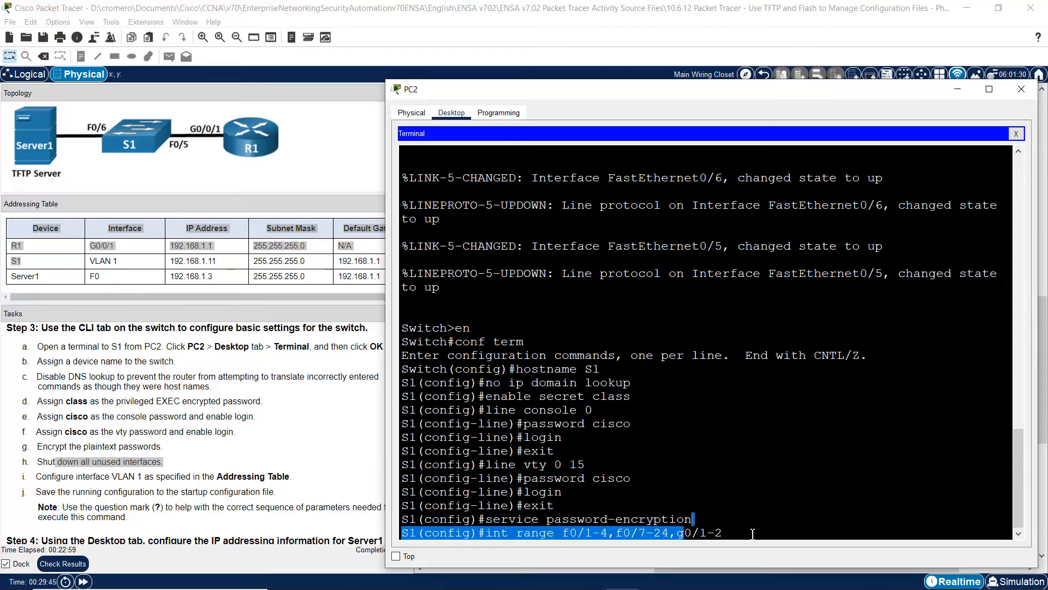
left_click(752, 534)
key("Return")
type("shutdown")
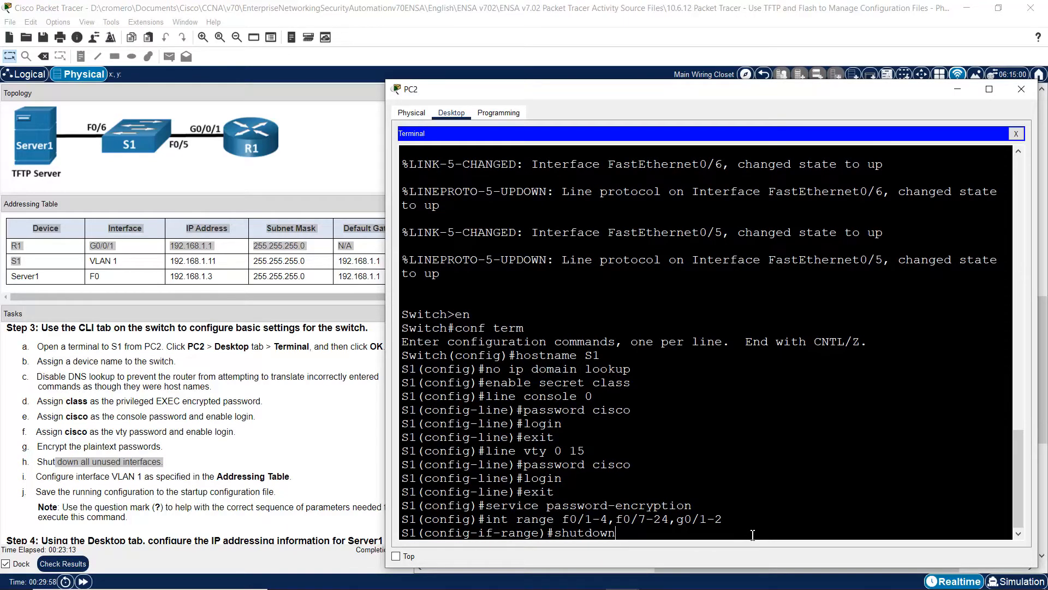
key("Return")
key("Return")
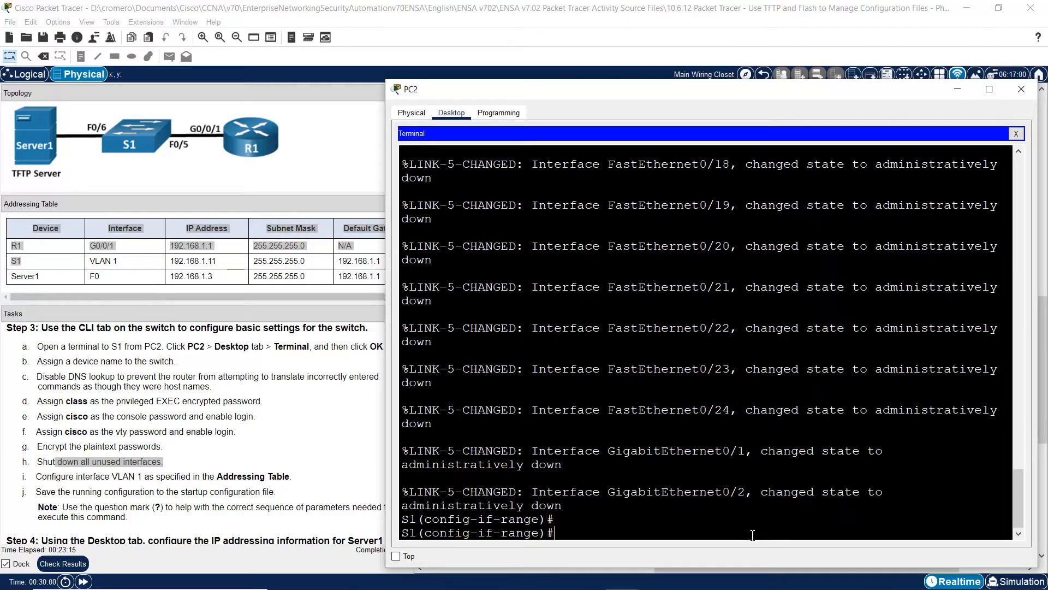
left_click_drag(1010, 507, 1011, 384)
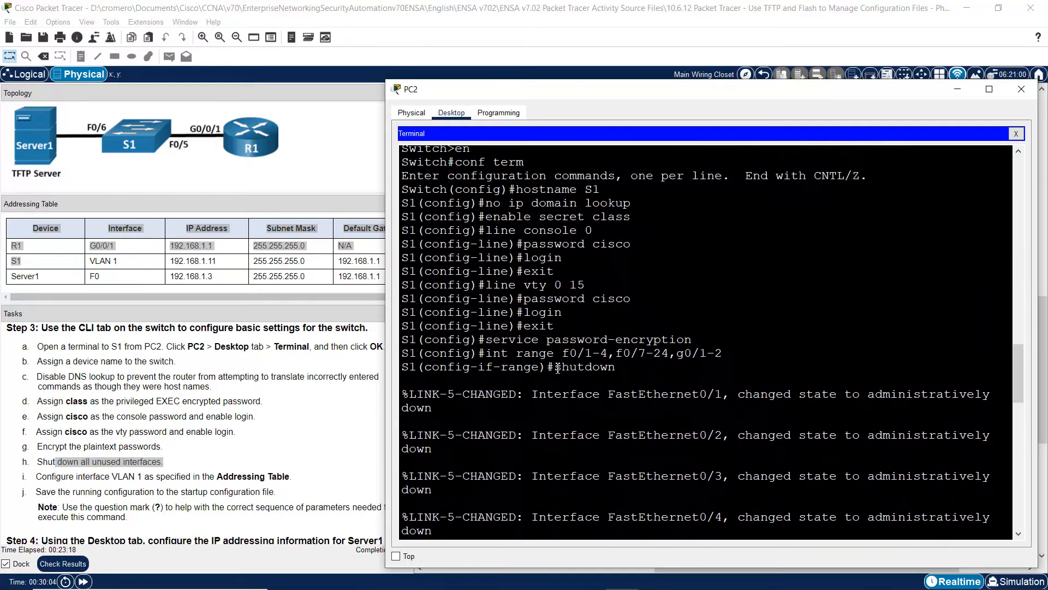
left_click_drag(555, 367, 643, 368)
left_click_drag(1021, 368, 1015, 510)
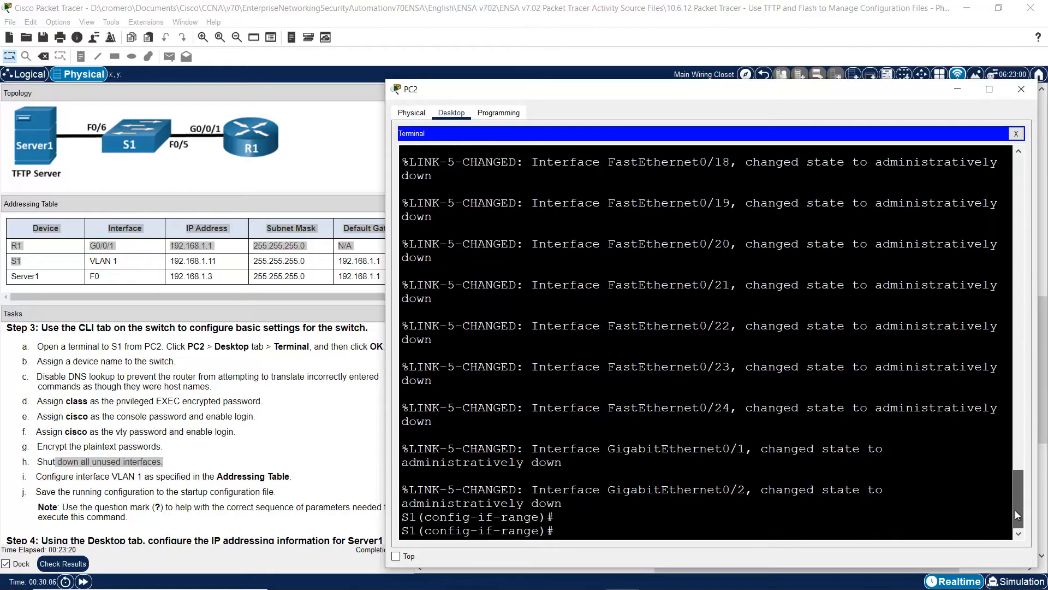
left_click(67, 461)
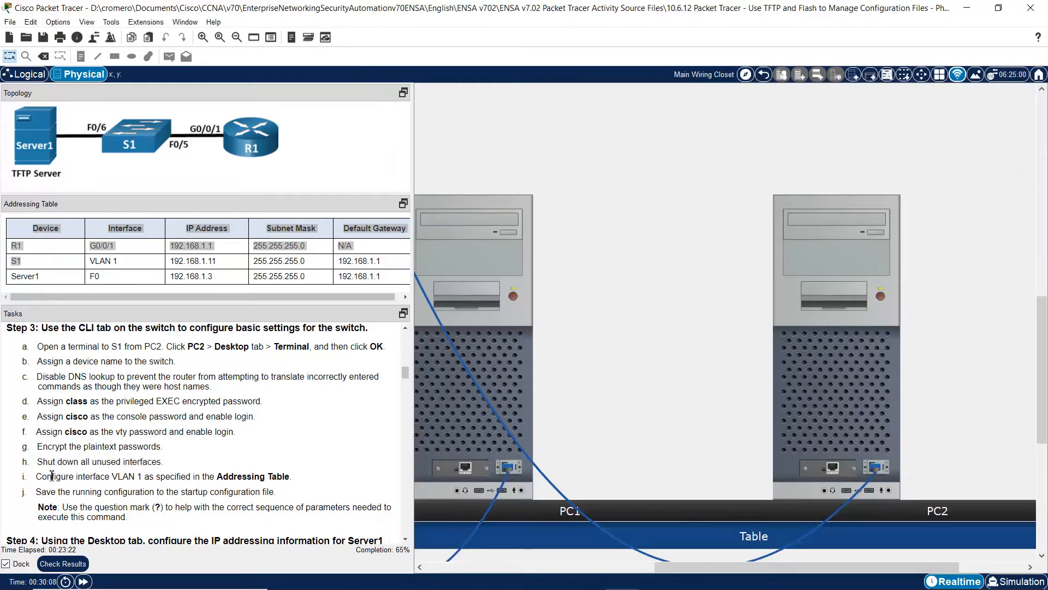
- Give S1's VLAN 1 interface 192.168.1.11 255.255.255.0 and bring it up with no shutdown
left_click_drag(47, 476, 212, 476)
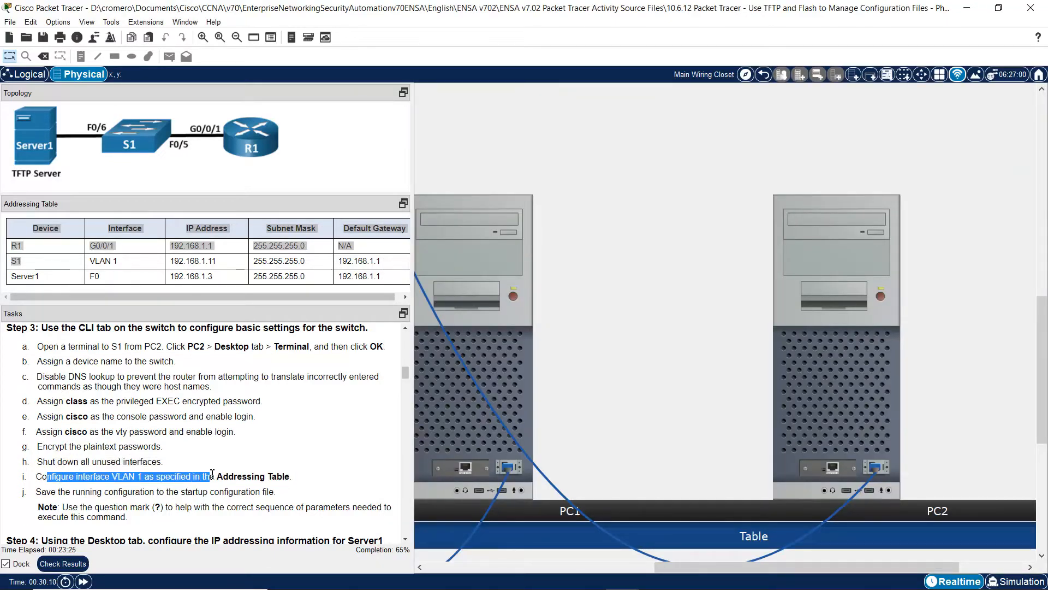
left_click(75, 260)
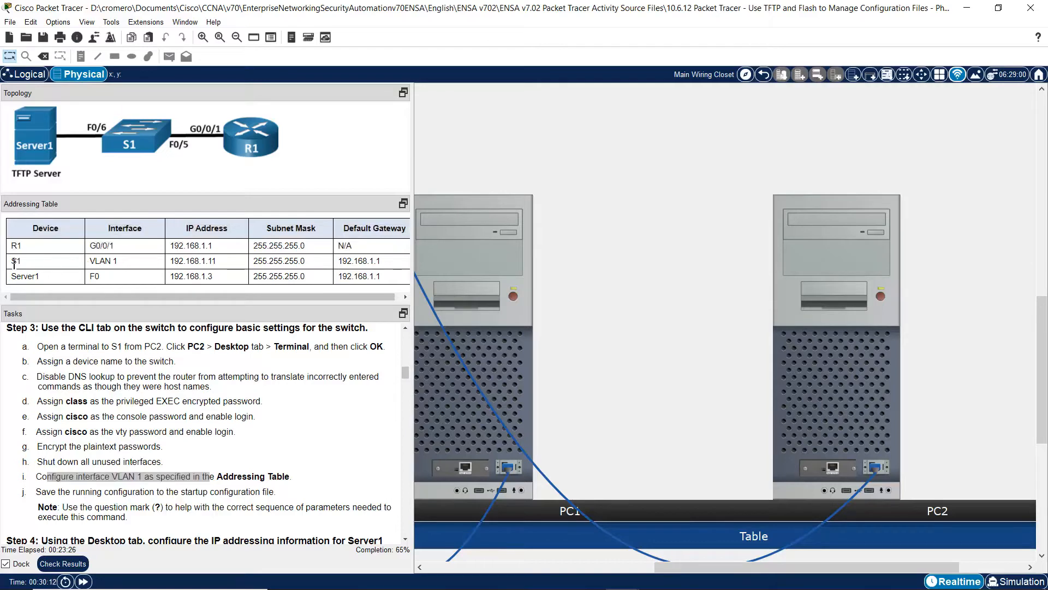
left_click_drag(45, 261, 366, 257)
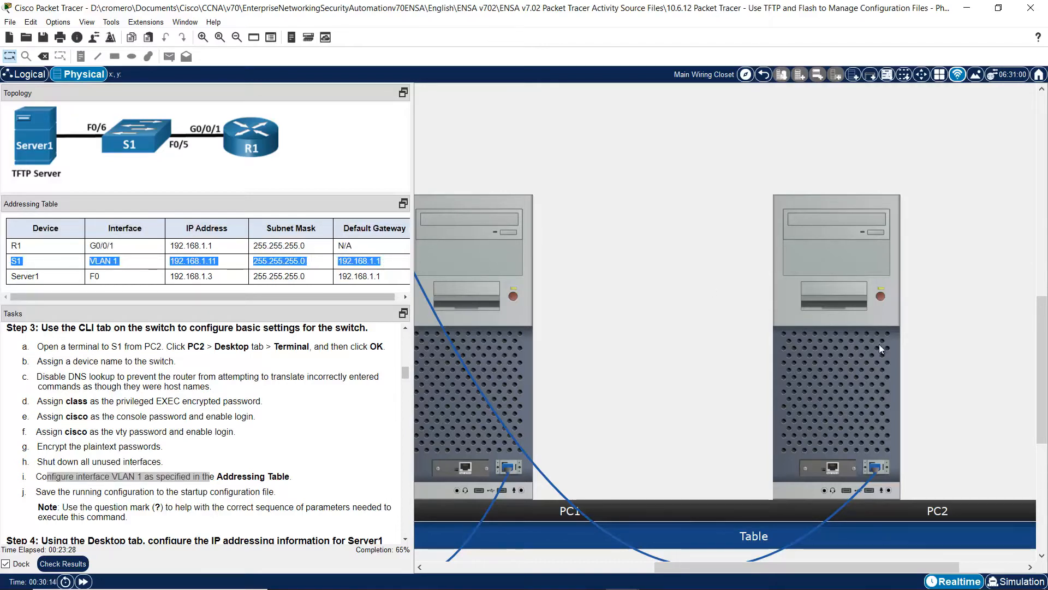
left_click(871, 382)
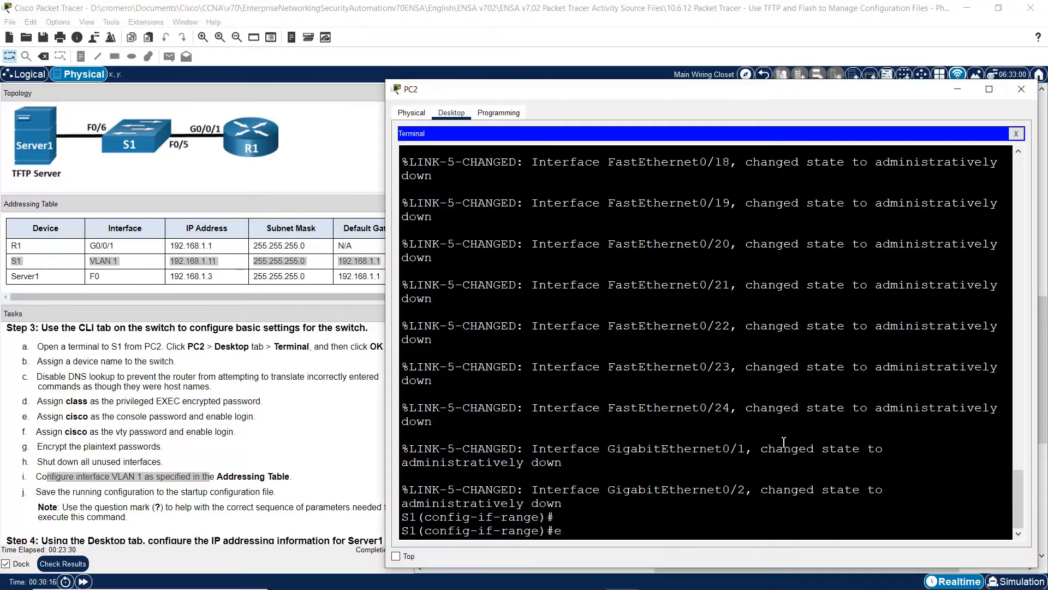
key("Return")
type("int vlan 1")
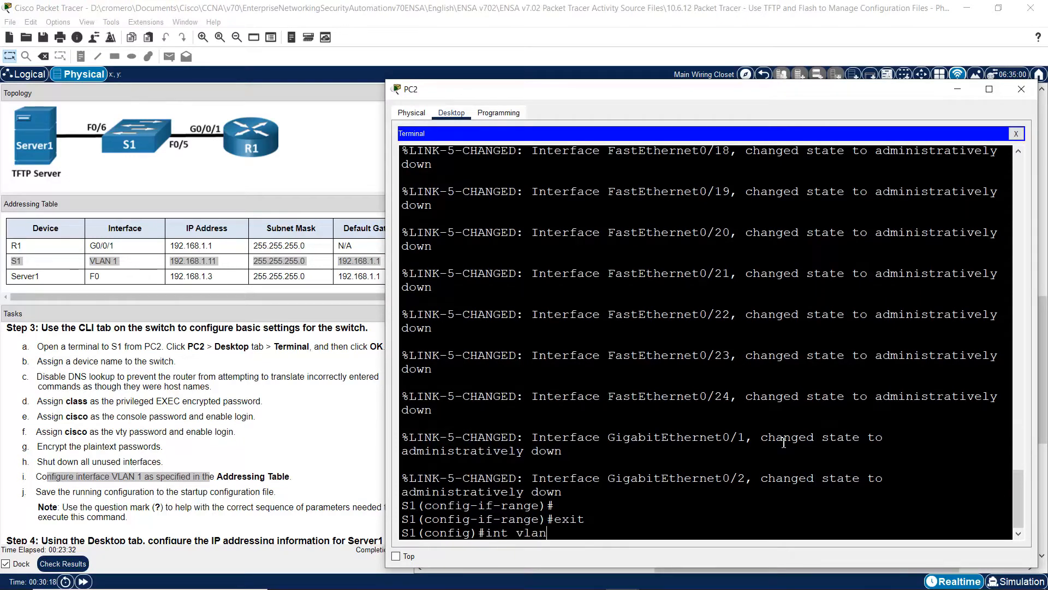
key("Return")
type("ip add")
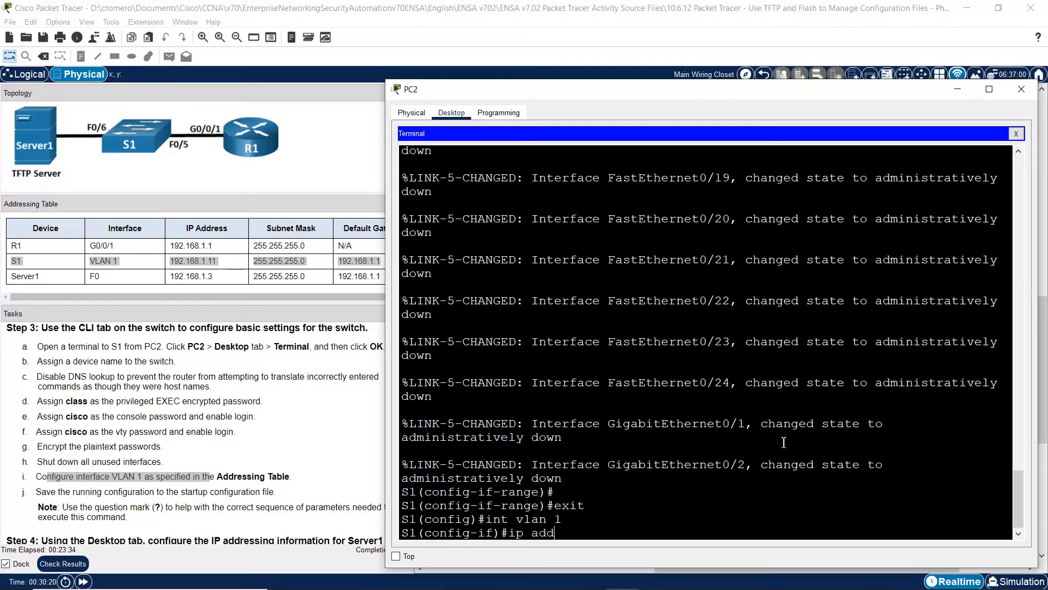
type("ress 192.168.1.11")
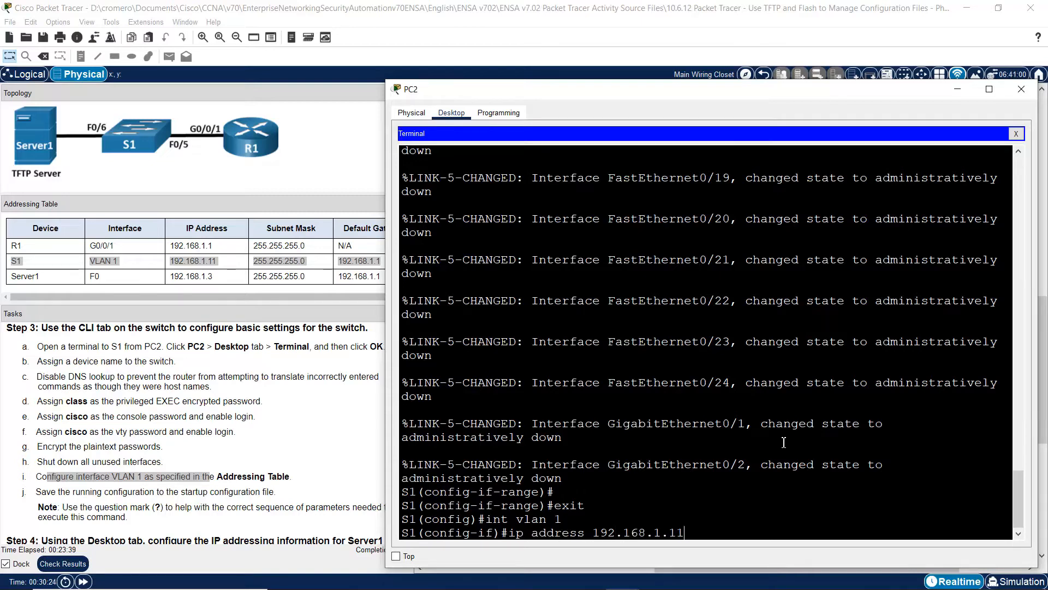
type(" 255.255.255.0")
key("Return")
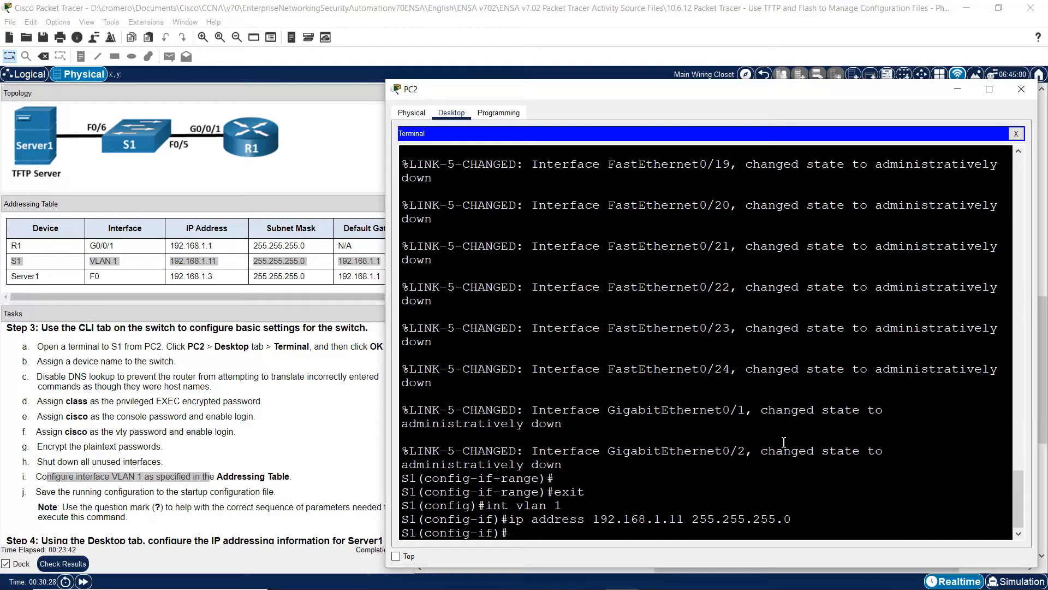
type("no shutdown")
key("Return")
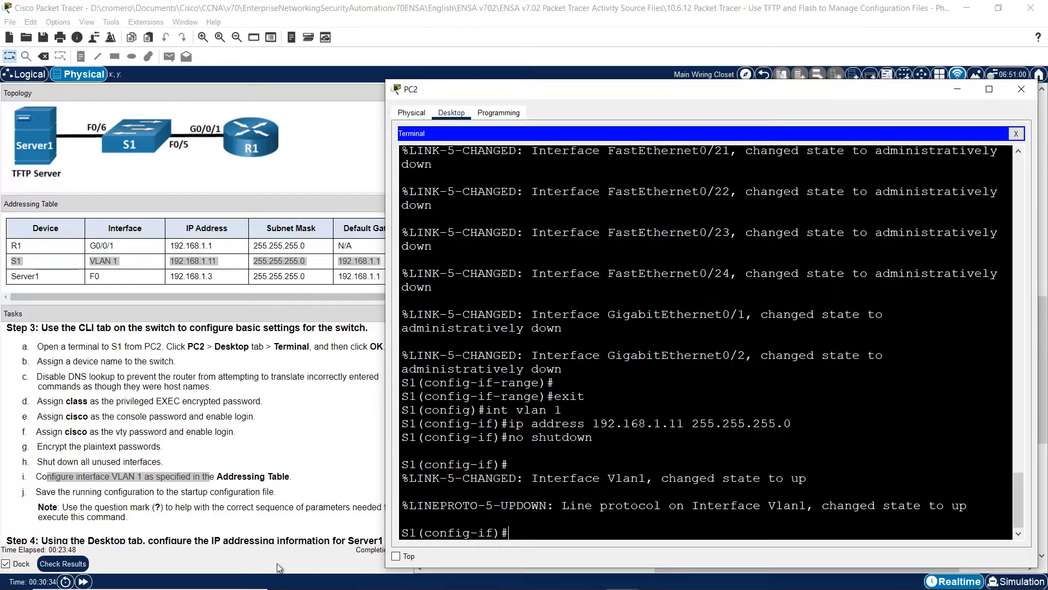
- Exit interface mode and set S1's default gateway to 192.168.1.1
left_click(350, 271)
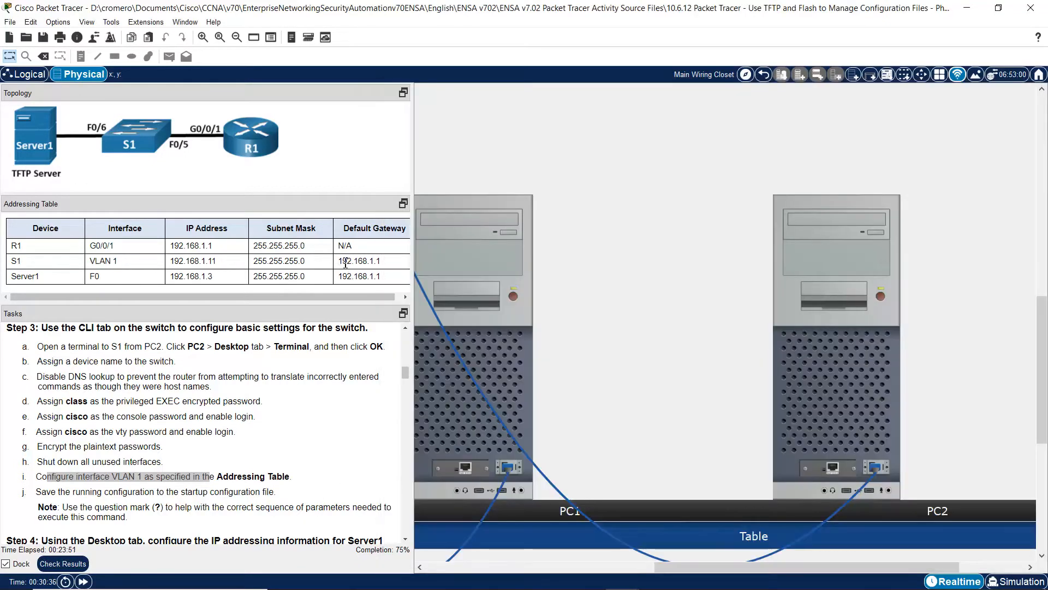
left_click_drag(342, 261, 402, 267)
left_click(890, 375)
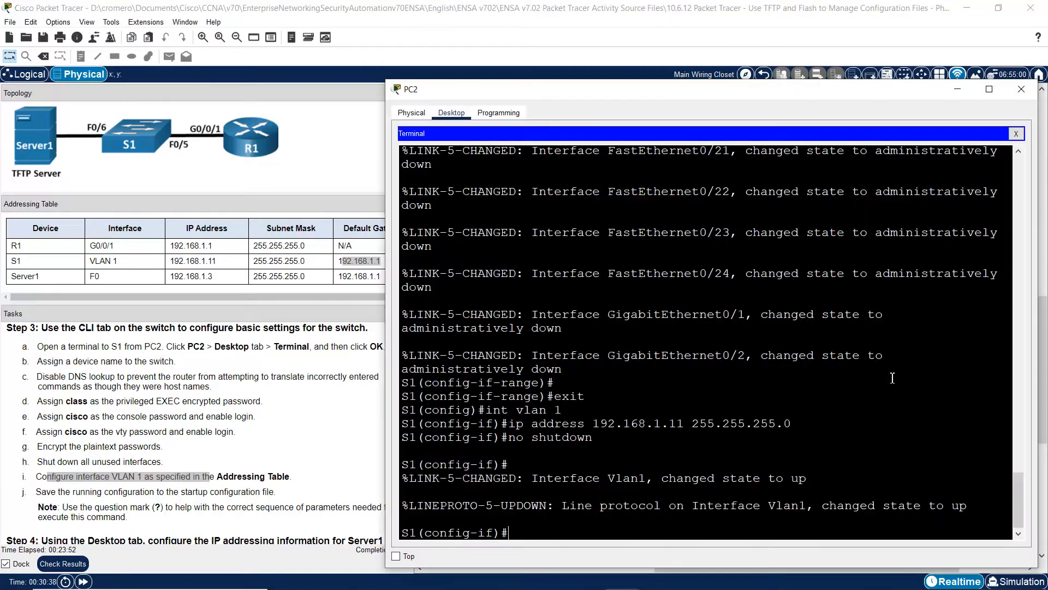
type("exit")
key("Return")
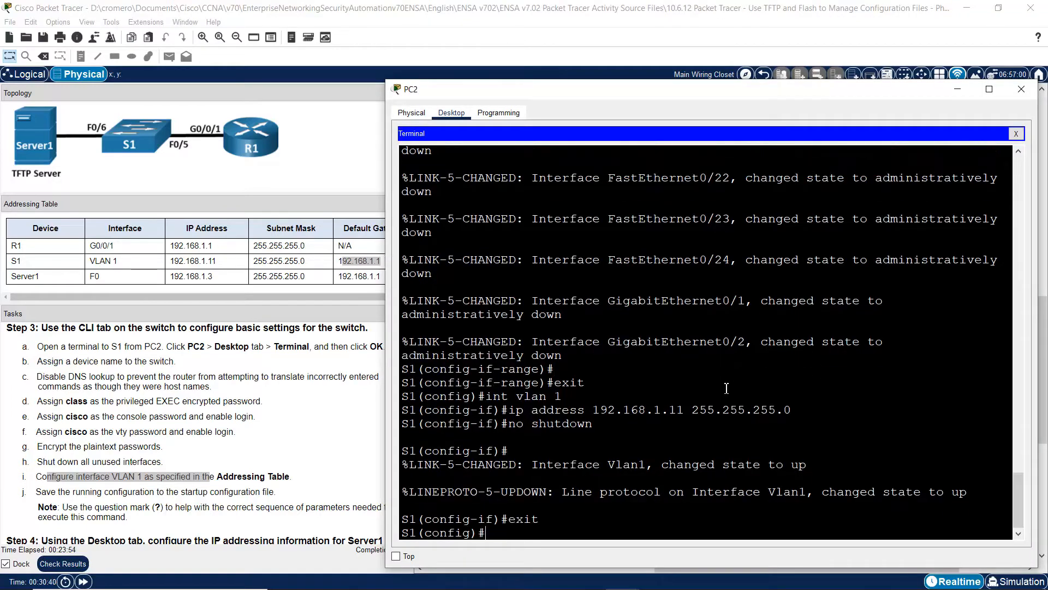
type("ip default-gateway 19")
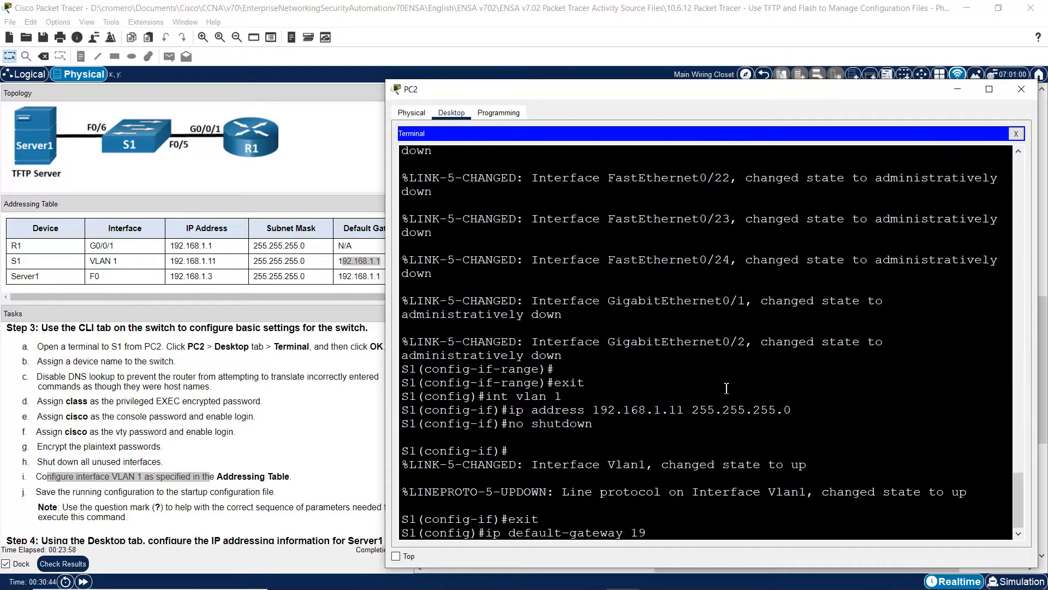
type("2.168.1.1")
key("Return")
left_click(50, 494)
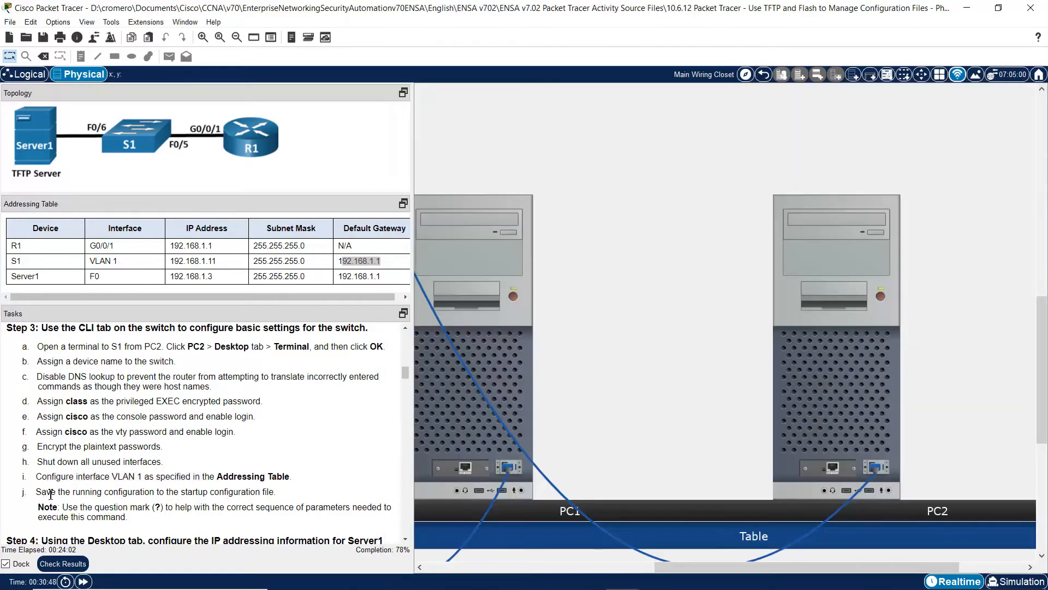
- Exit configuration mode and save S1's running-config to startup-config with copy run start
left_click_drag(58, 493, 279, 493)
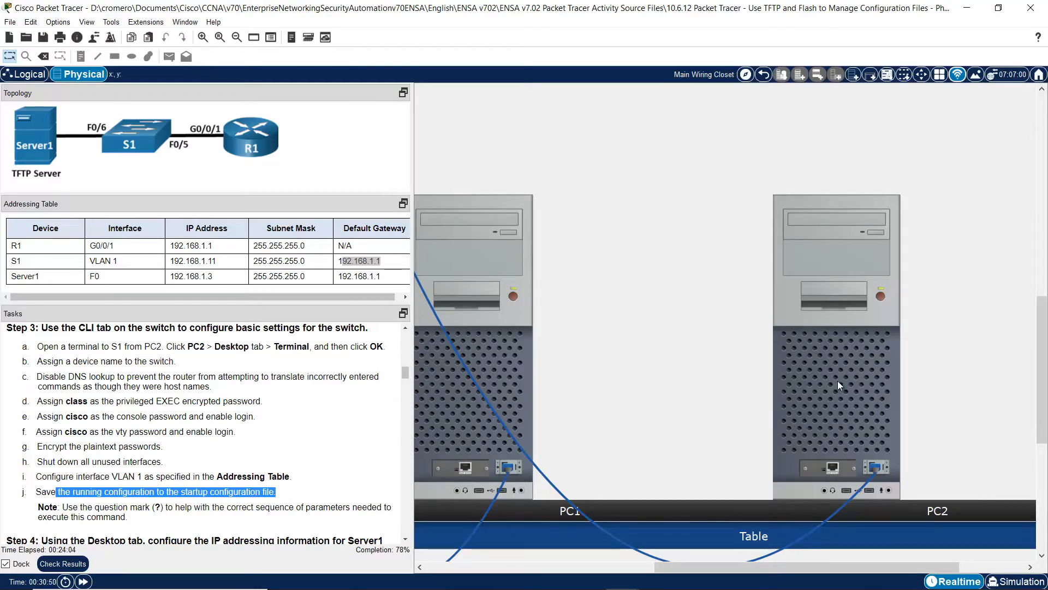
left_click(837, 381)
type("exit")
key("Return")
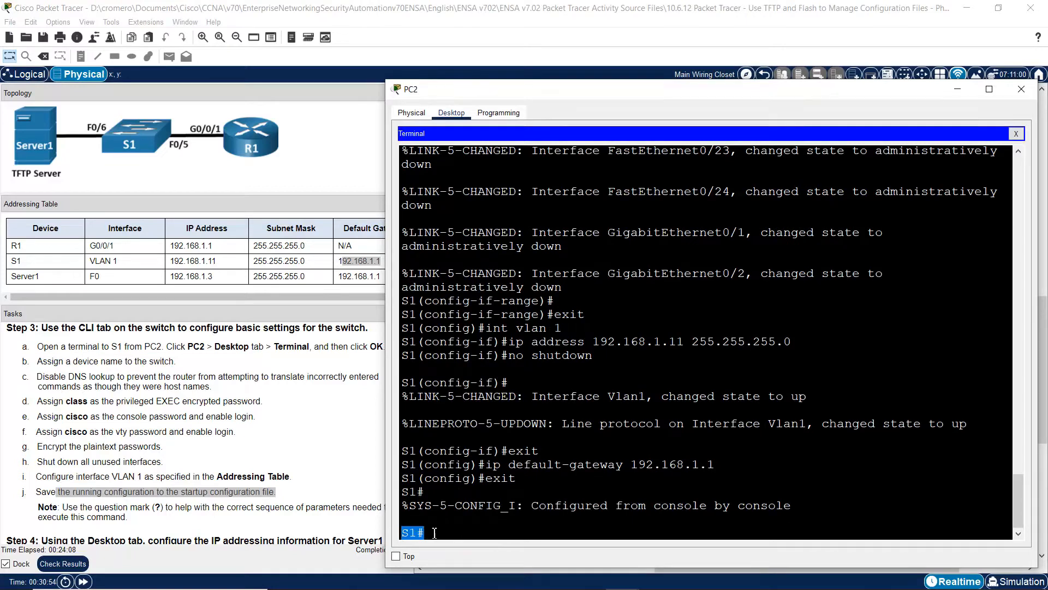
type("copy run")
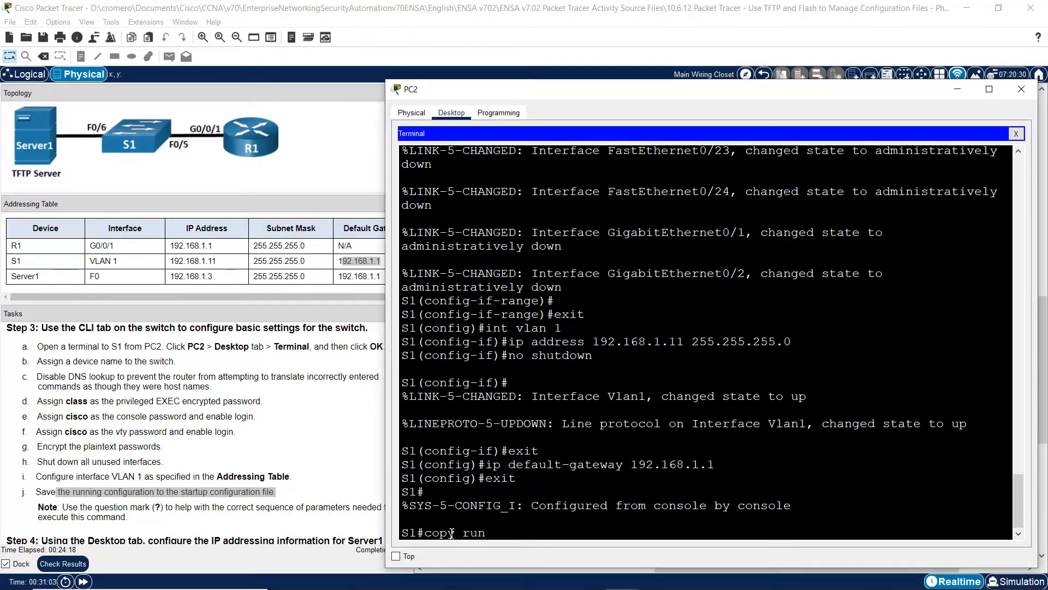
type(" star")
key("Return")
key("Return")
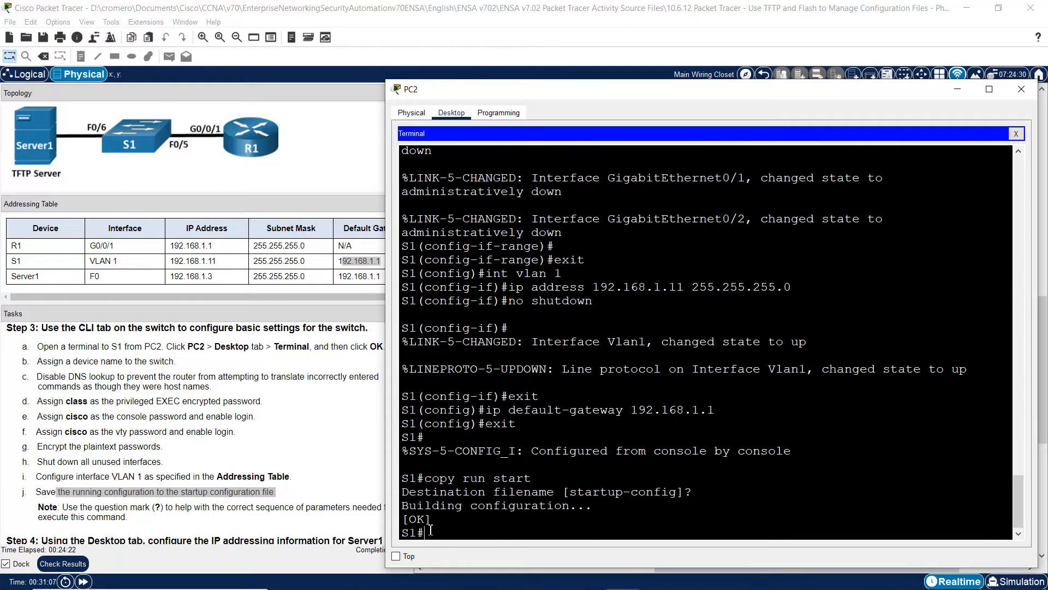
left_click(315, 489)
scroll(402, 536, "down", 5)
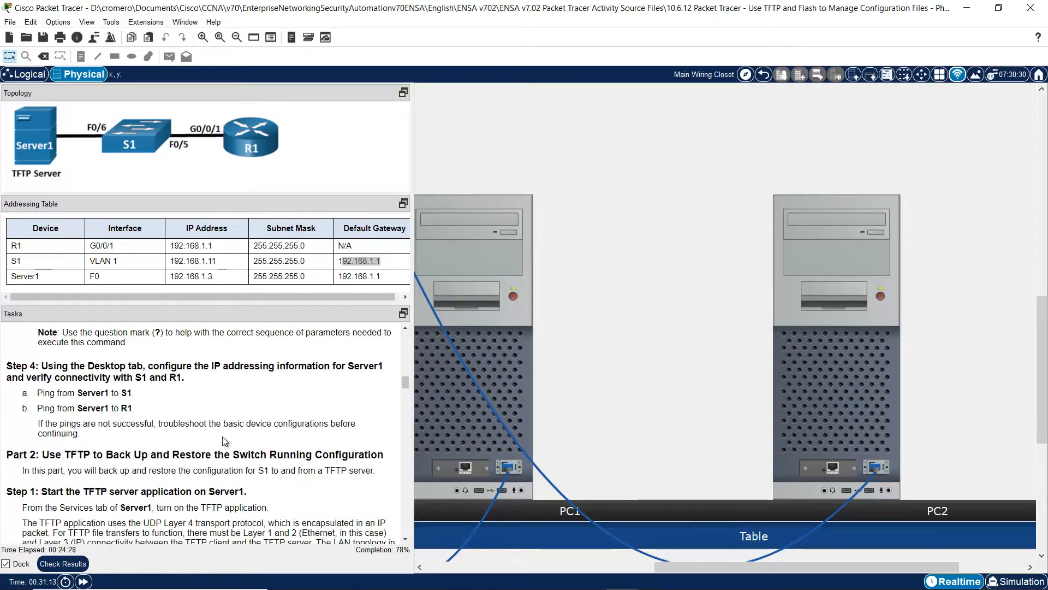
- Show the Step 4 tasks, pan the canvas to the rack, and open Server1
left_click_drag(41, 366, 185, 377)
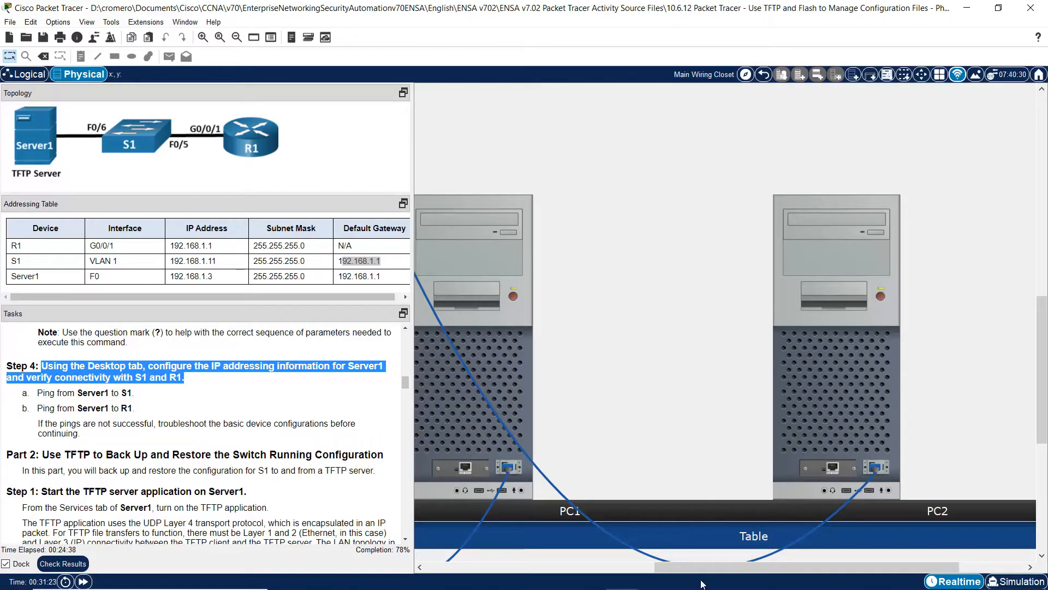
left_click_drag(680, 568, 419, 576)
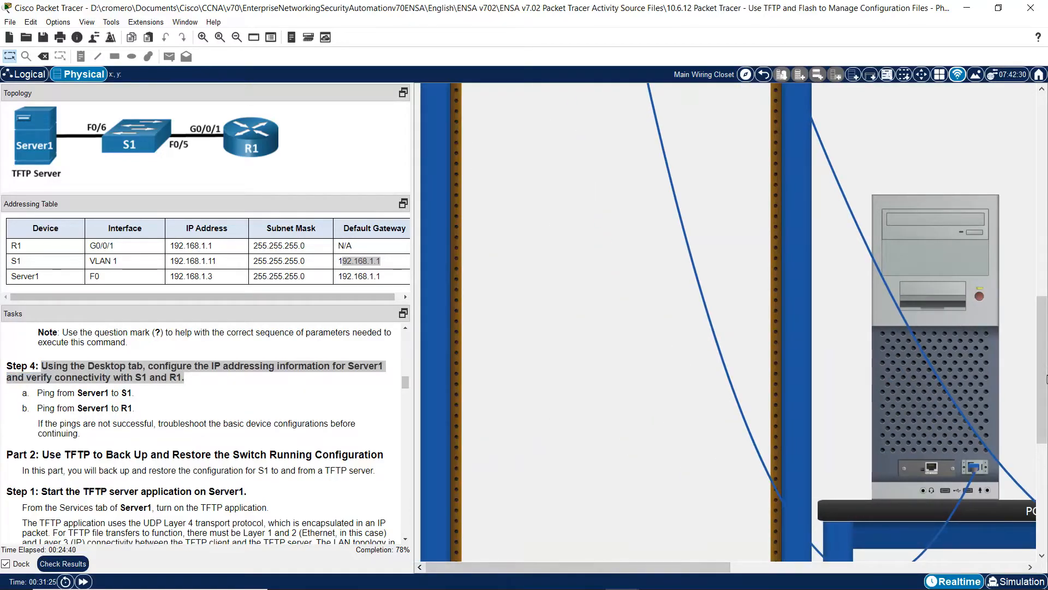
left_click_drag(1044, 385, 1047, 220)
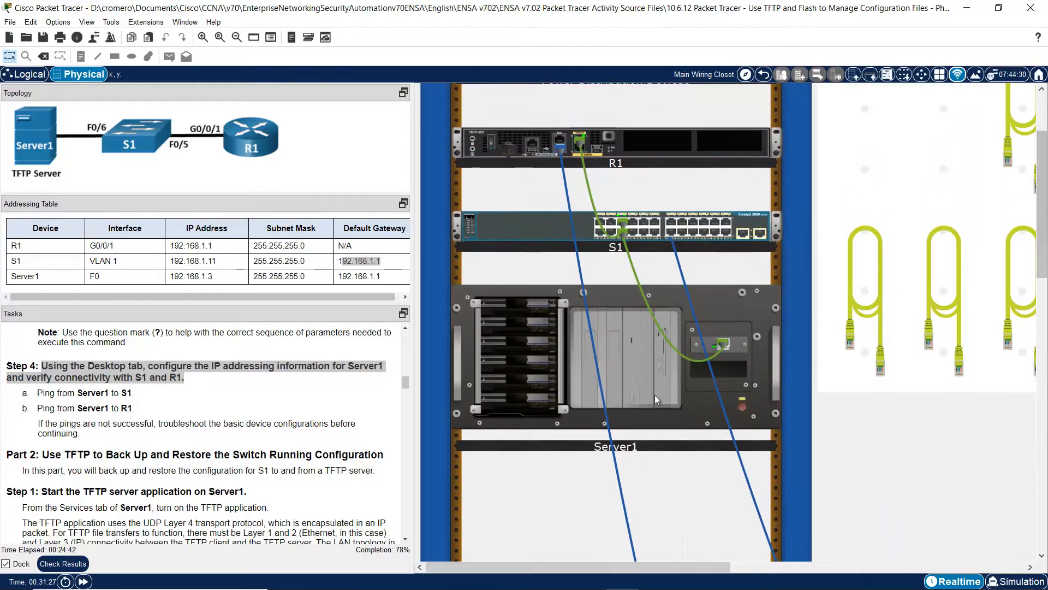
left_click(573, 289)
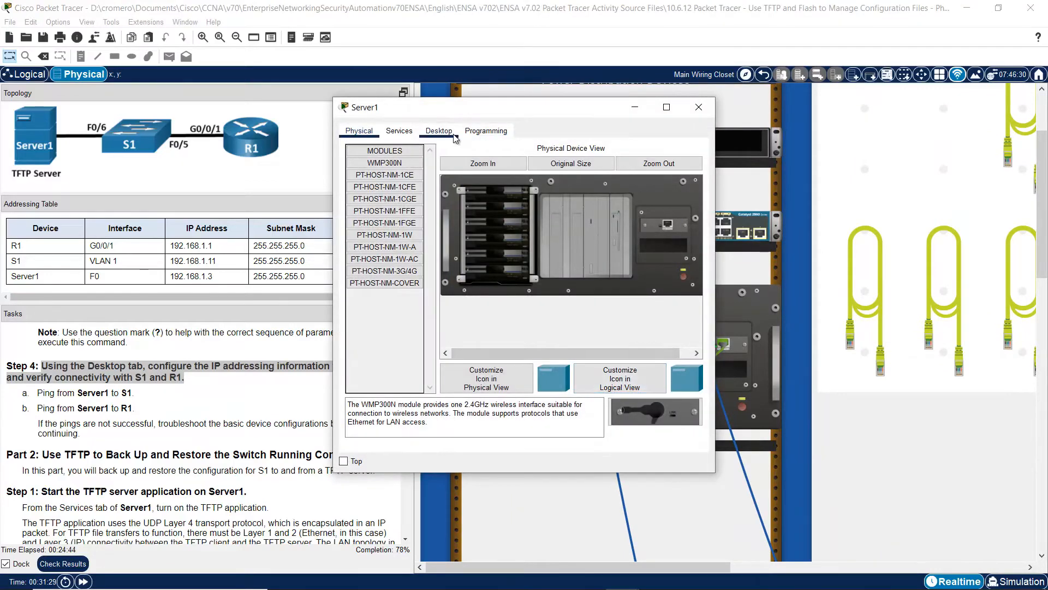
- Enter 192.168.1.3, default mask 255.255.255.0 and gateway 192.168.1.1 in Server1's IP Configuration
left_click(439, 131)
left_click(399, 170)
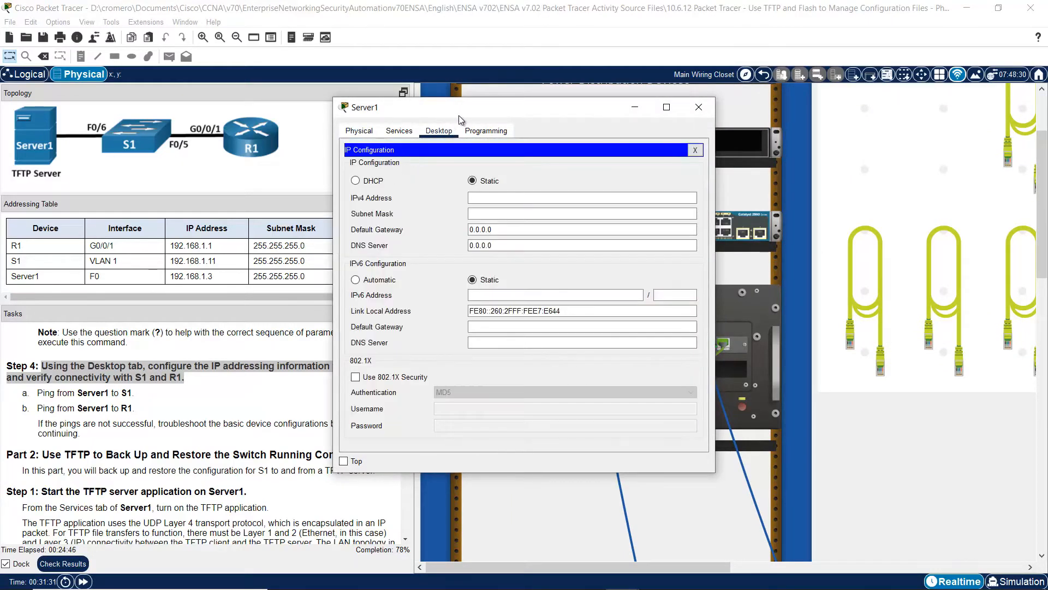
left_click_drag(459, 111, 600, 137)
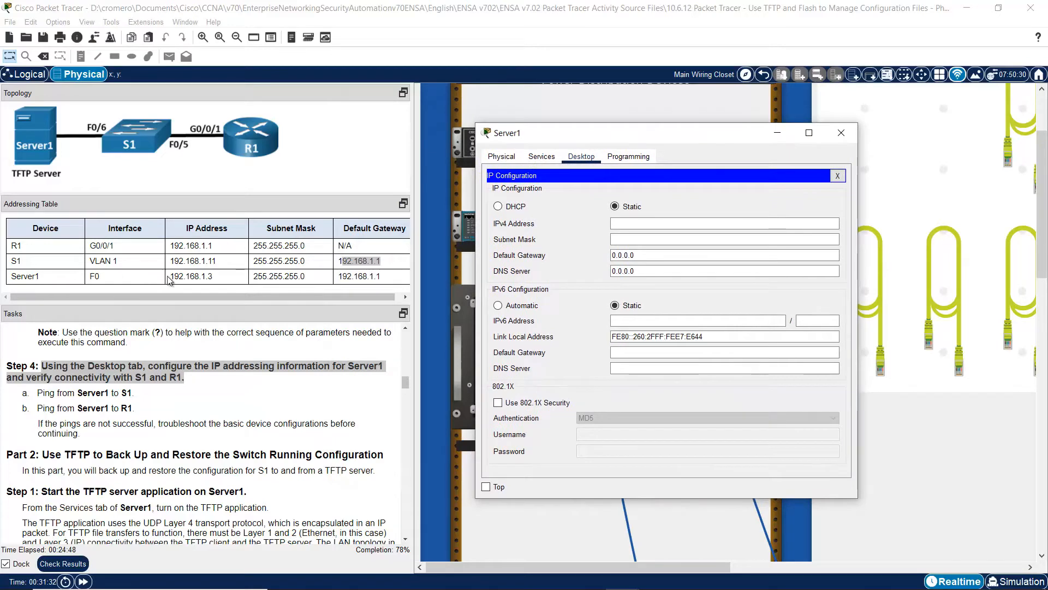
left_click_drag(16, 276, 388, 281)
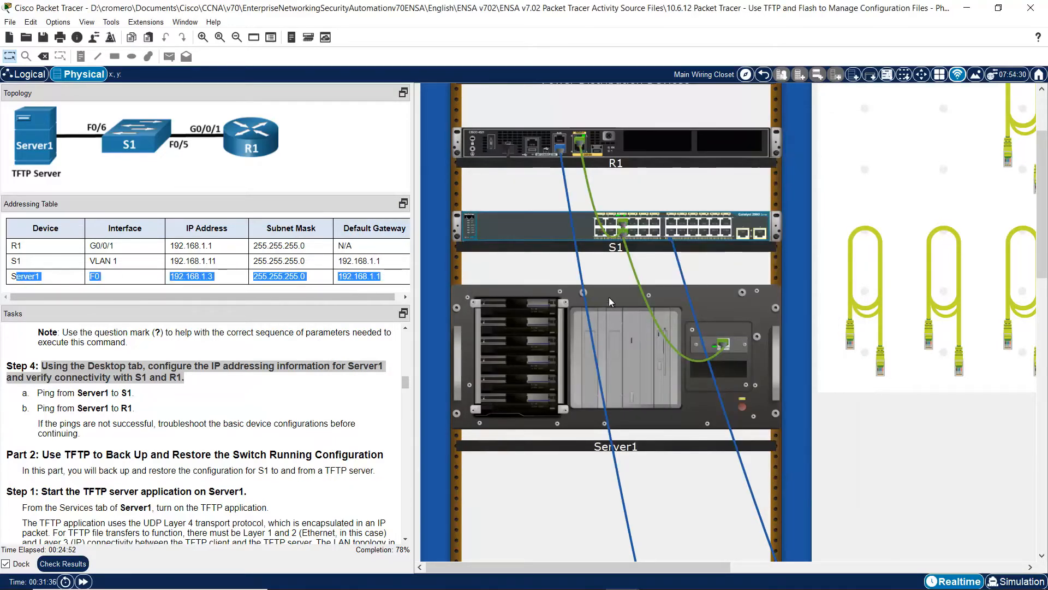
left_click(617, 314)
left_click(665, 224)
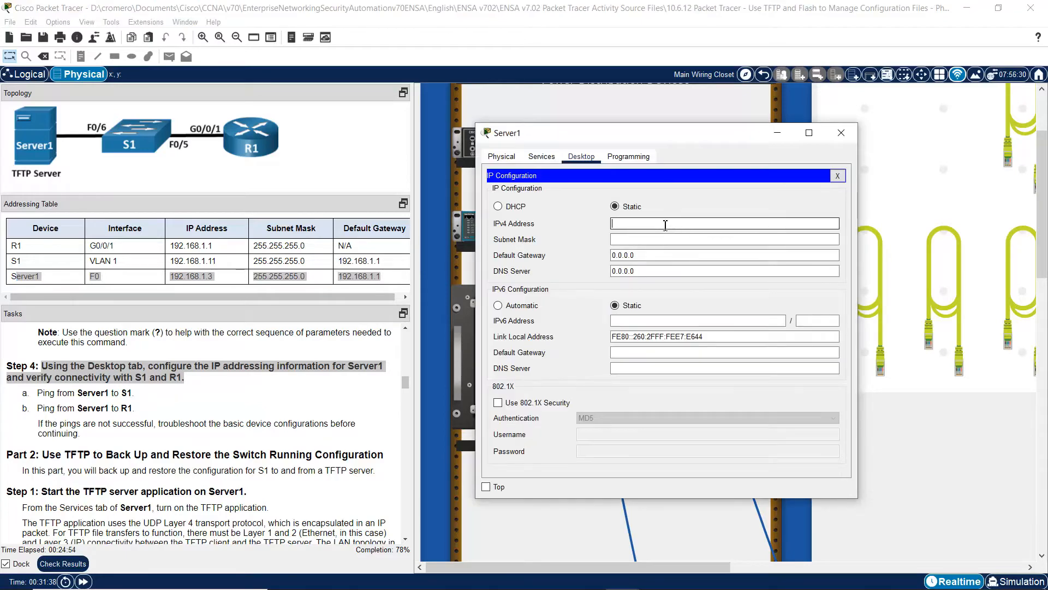
type("192.168.1.3")
key("Tab")
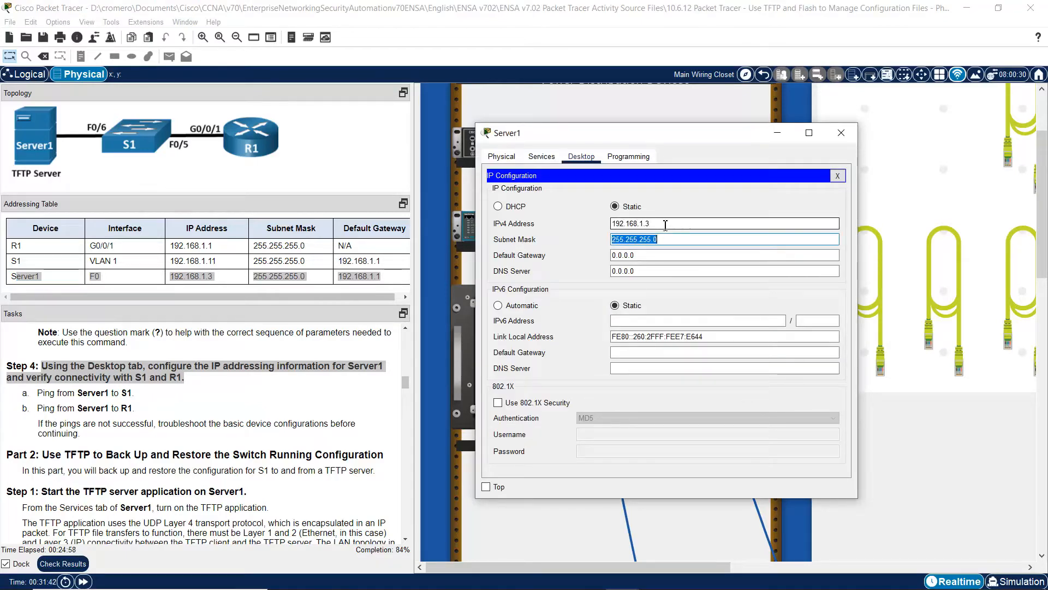
key("Tab")
type("1")
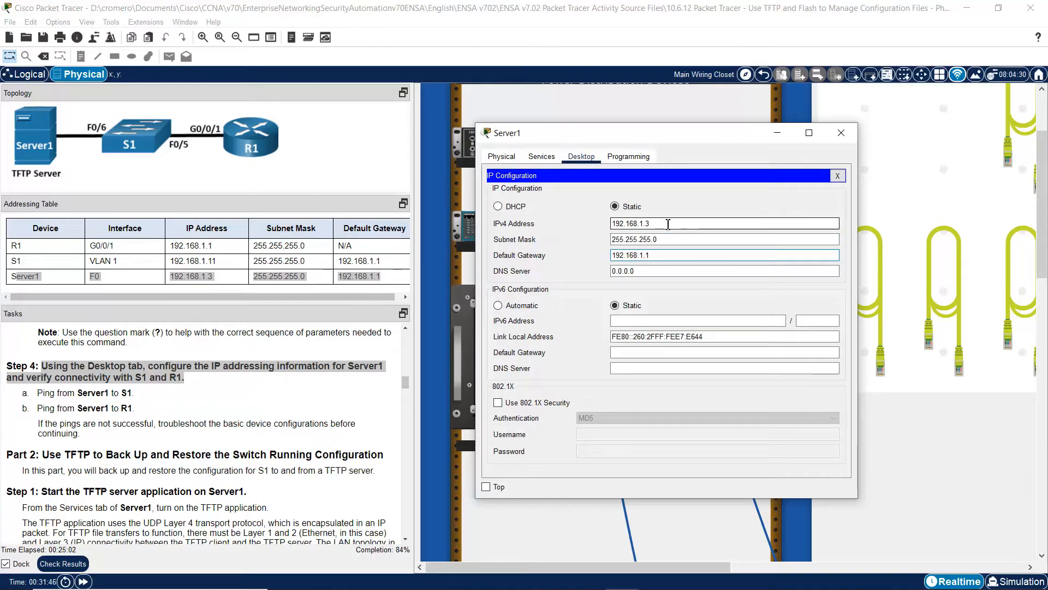
left_click(844, 132)
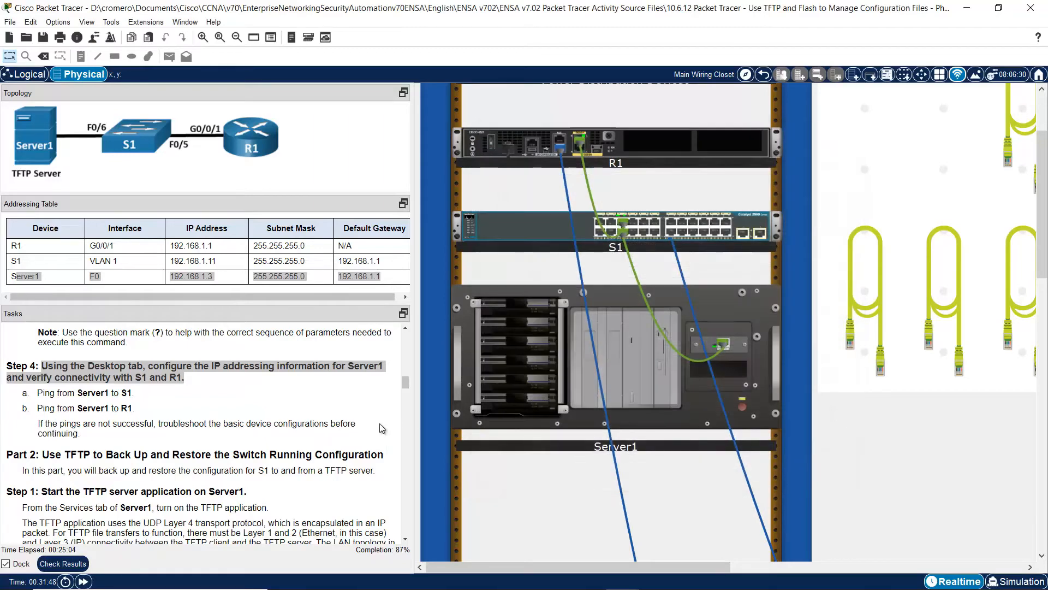
- From Server1's Command Prompt, ping S1 at 192.168.1.11
left_click_drag(43, 393, 146, 394)
left_click(80, 395)
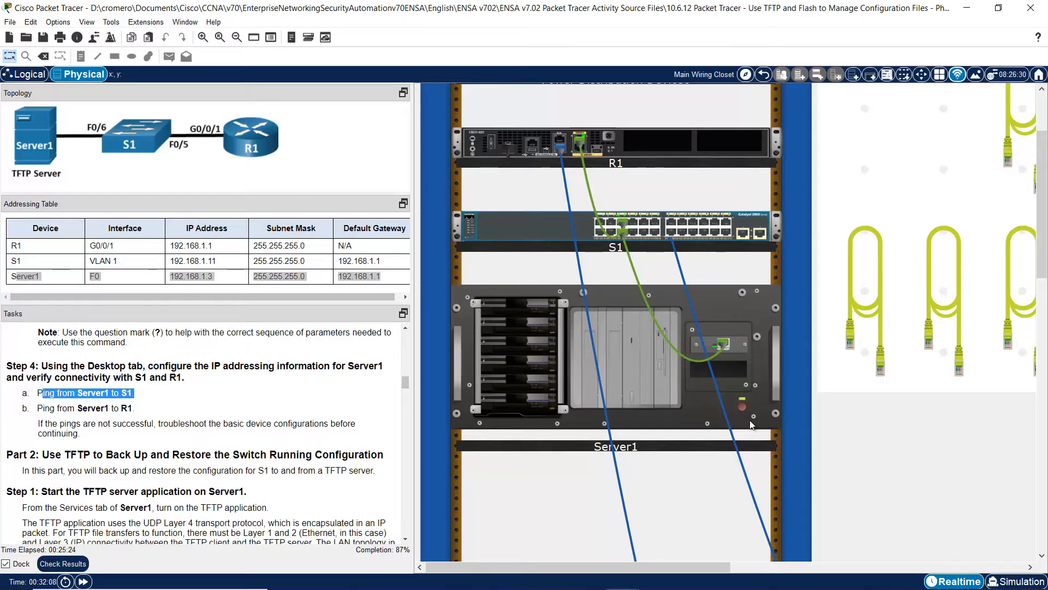
left_click(621, 337)
left_click(456, 135)
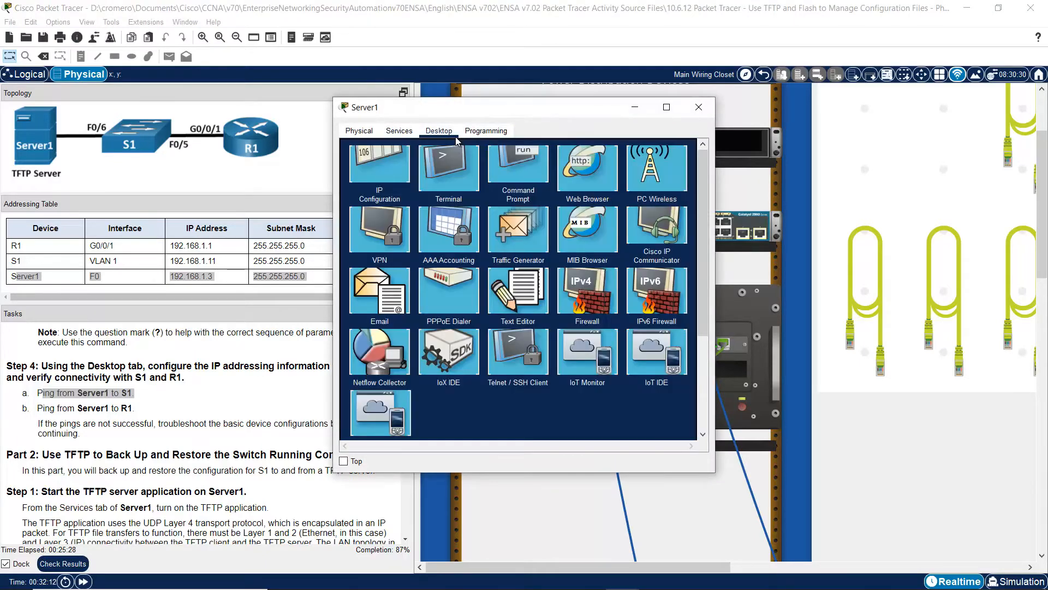
left_click(541, 175)
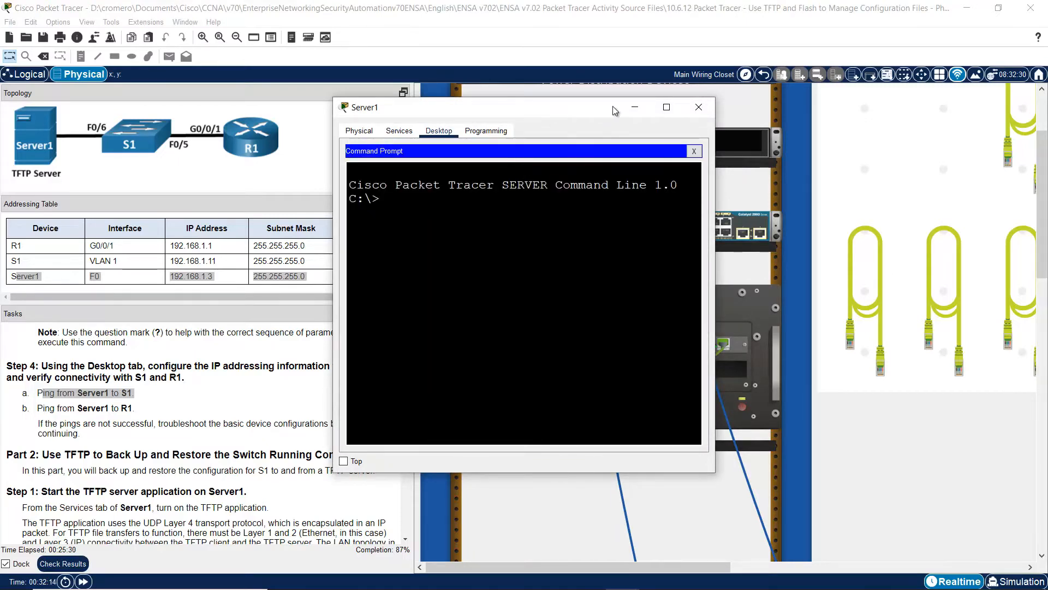
left_click_drag(615, 111, 752, 128)
type("ping")
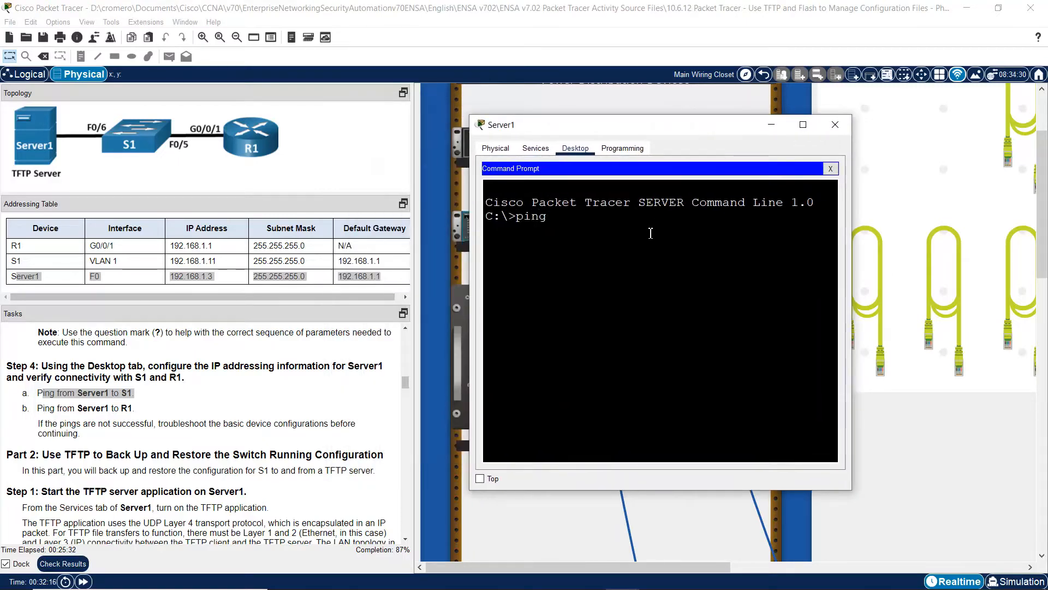
left_click_drag(855, 251, 1020, 253)
left_click(161, 274)
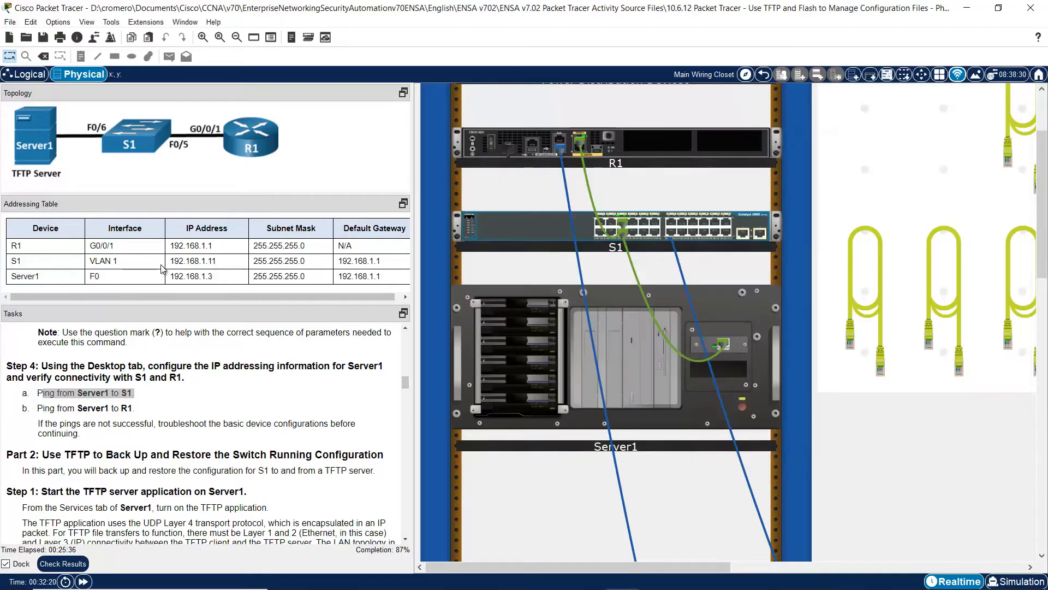
left_click_drag(171, 261, 240, 262)
left_click(649, 355)
type("192")
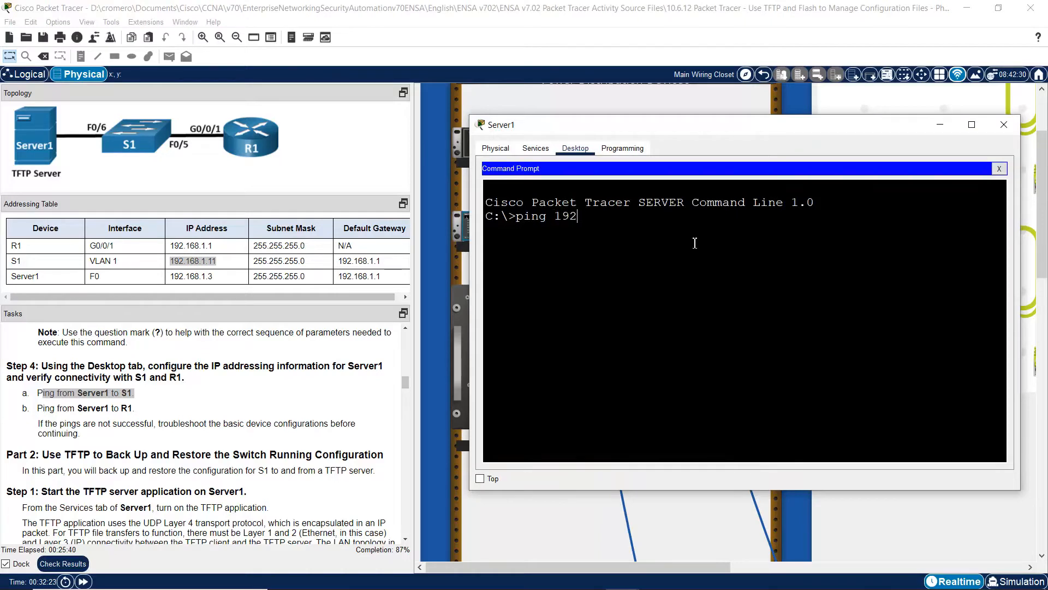
type(".168.1.11")
key("Return")
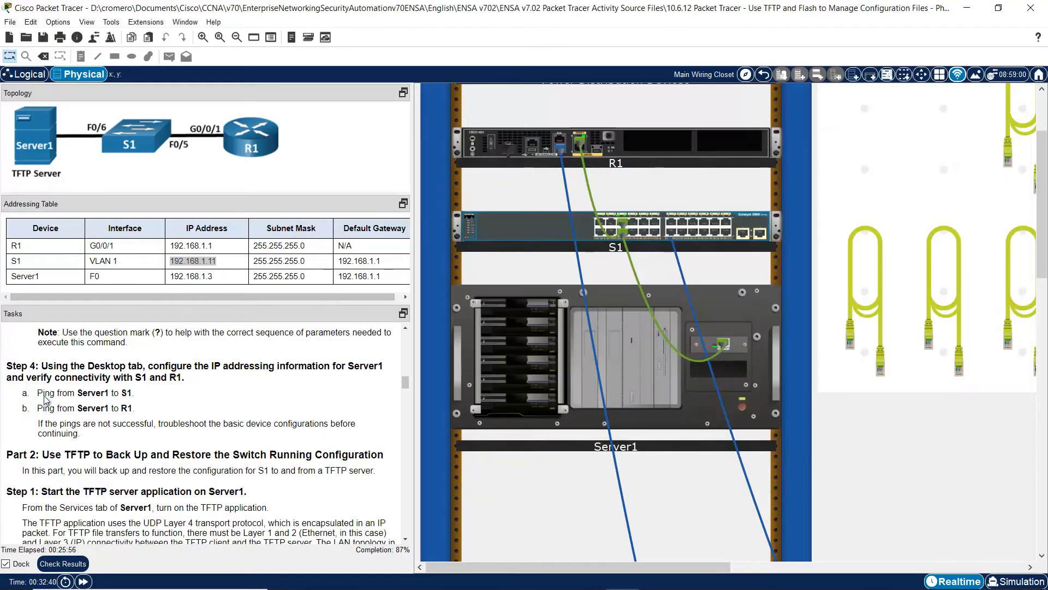
- Ping R1 at 192.168.1.1 from Server1 and review the Step 4 troubleshooting note
left_click(46, 389)
left_click_drag(46, 408, 136, 409)
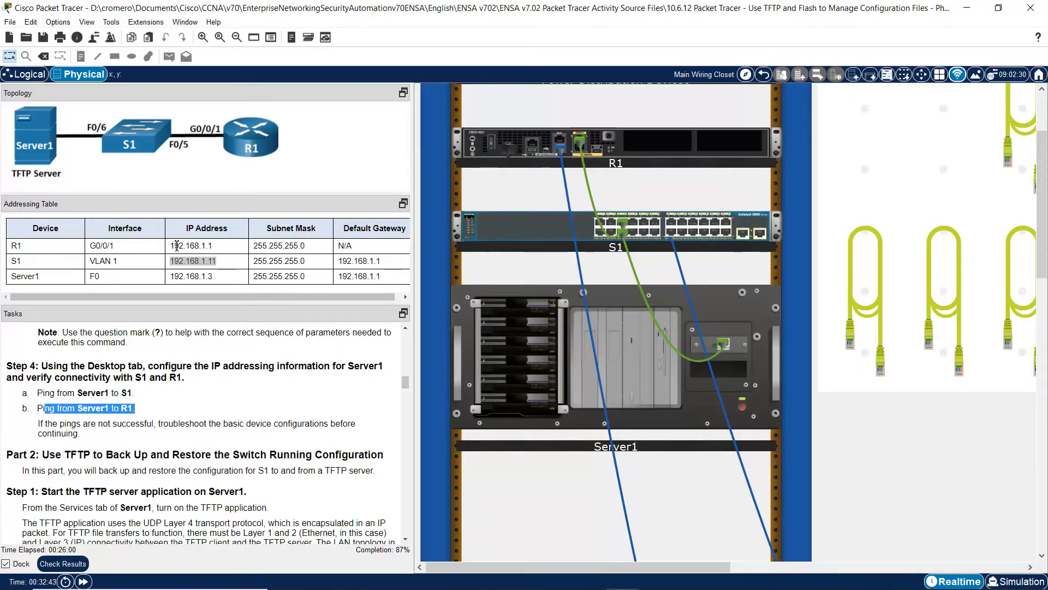
left_click_drag(174, 246, 238, 250)
key("ctrl+c")
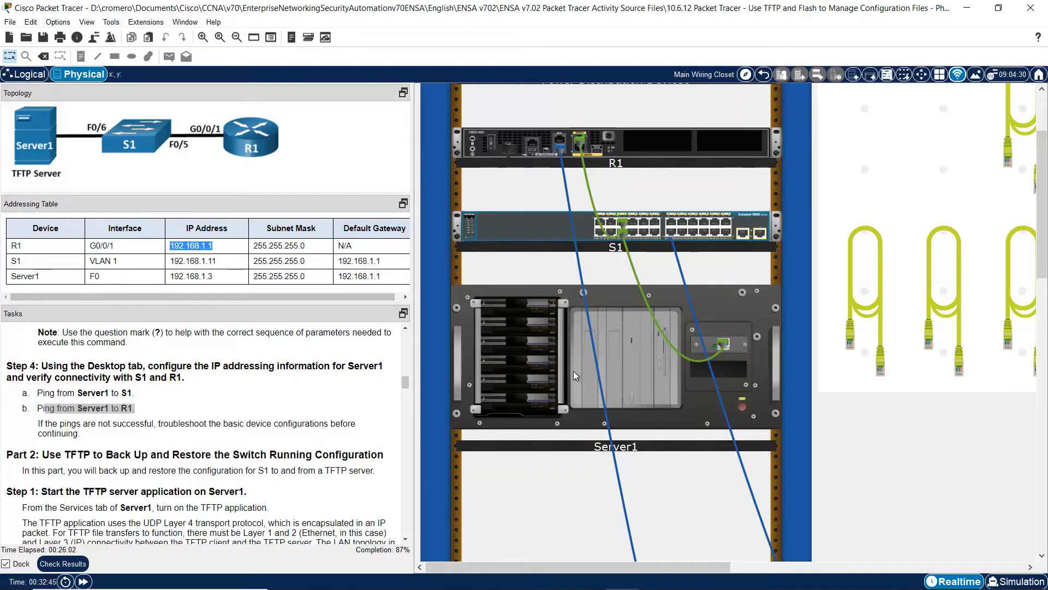
left_click(574, 371)
type("ping")
key("ctrl+v")
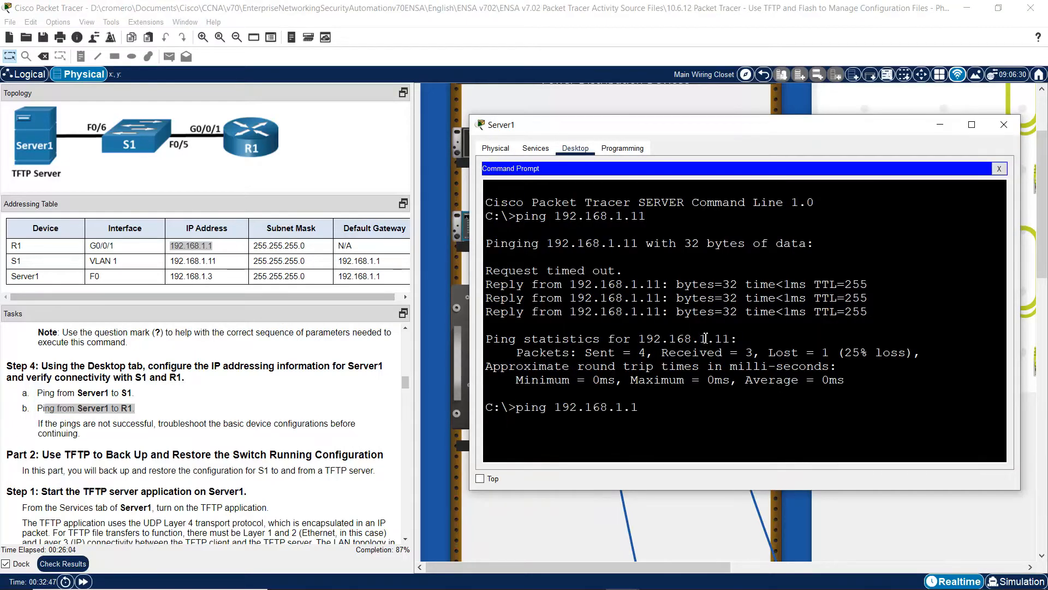
key("Return")
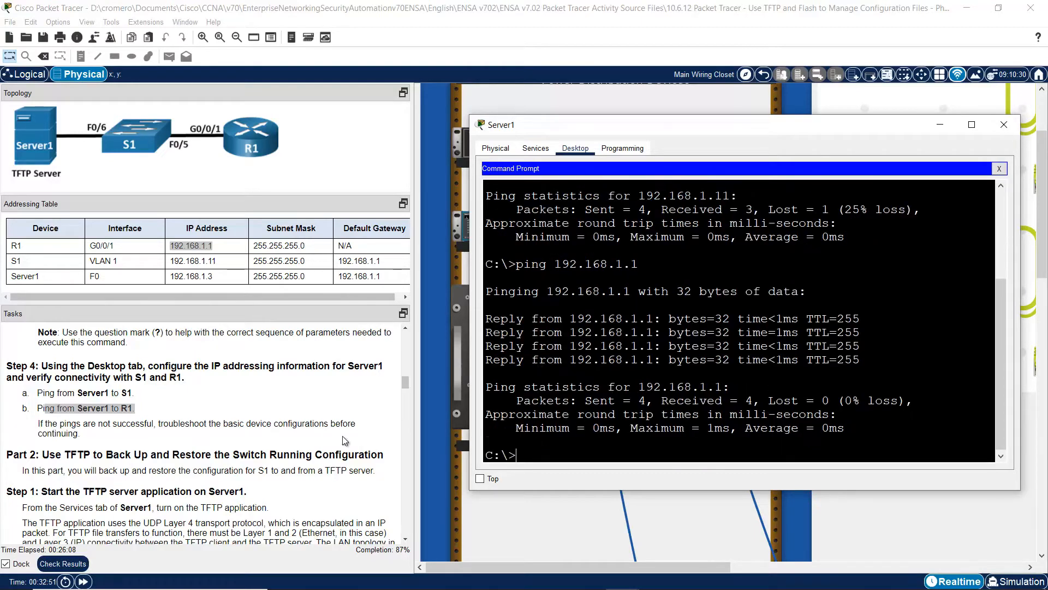
left_click(40, 422)
left_click_drag(41, 422, 92, 440)
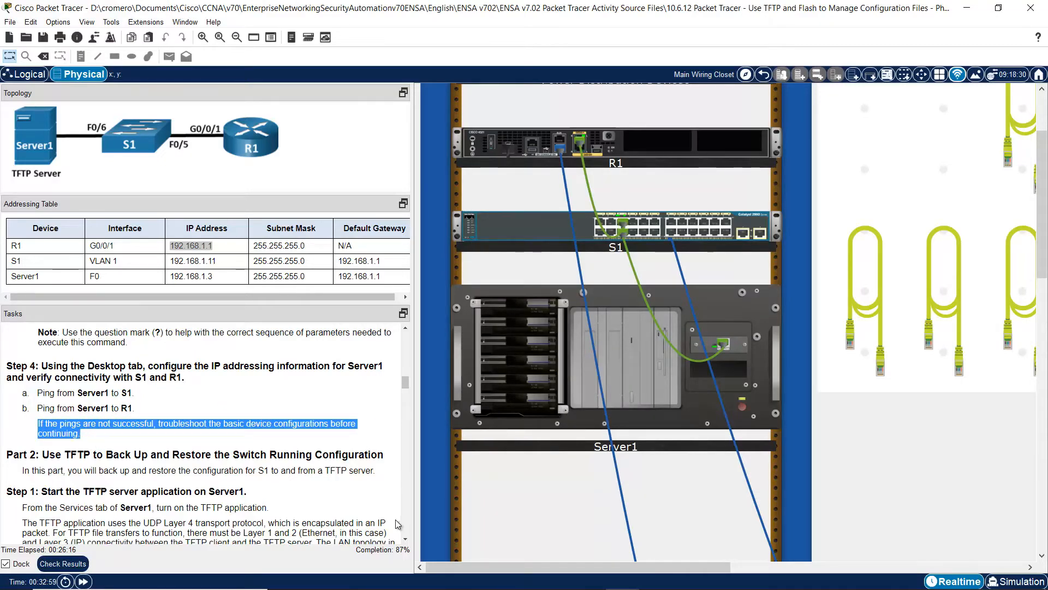
- Read the Part 2 backup and Step 1 TFTP instructions, then bring up Server1's window
left_click(405, 540)
scroll(405, 540, "down", 3)
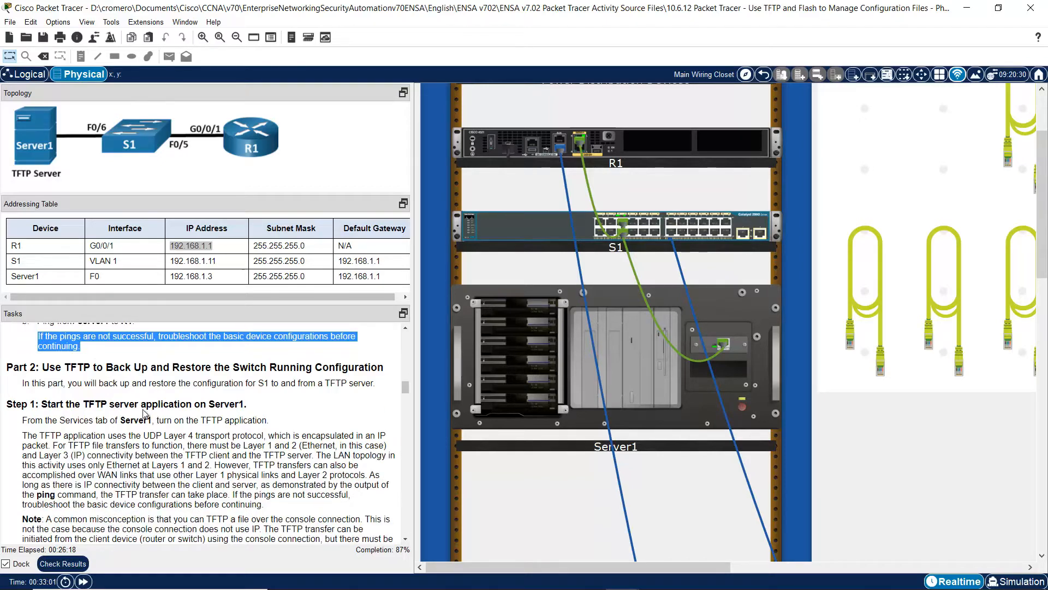
left_click_drag(46, 365, 384, 366)
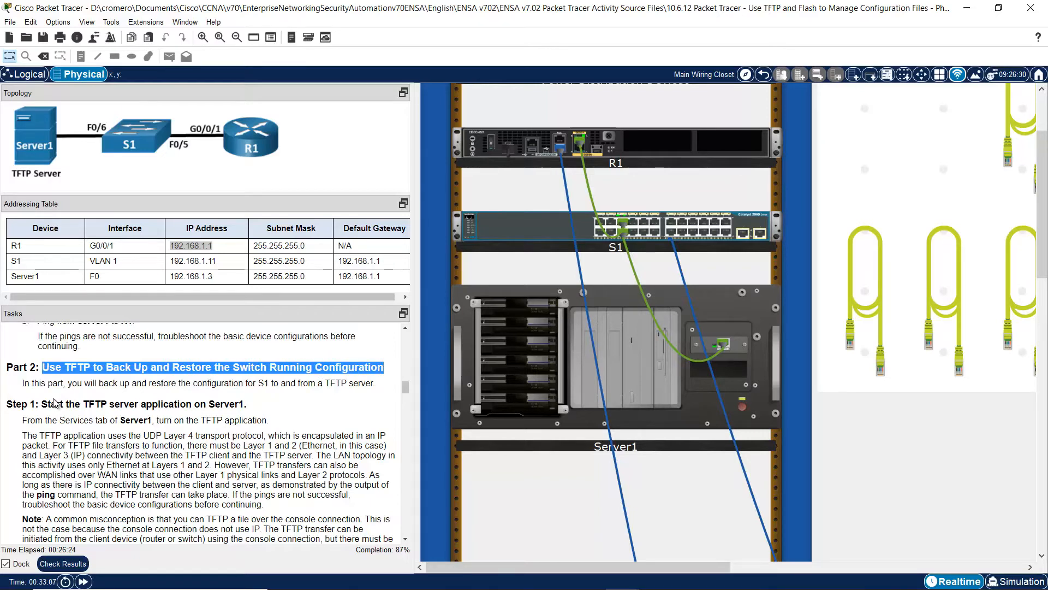
left_click_drag(68, 382, 265, 386)
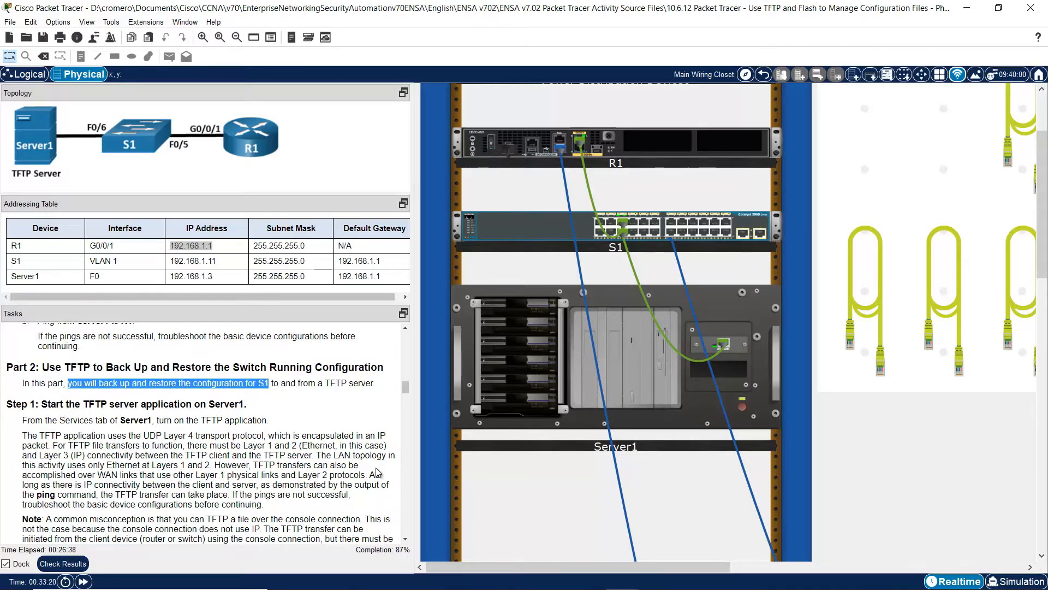
scroll(408, 541, "down", 3)
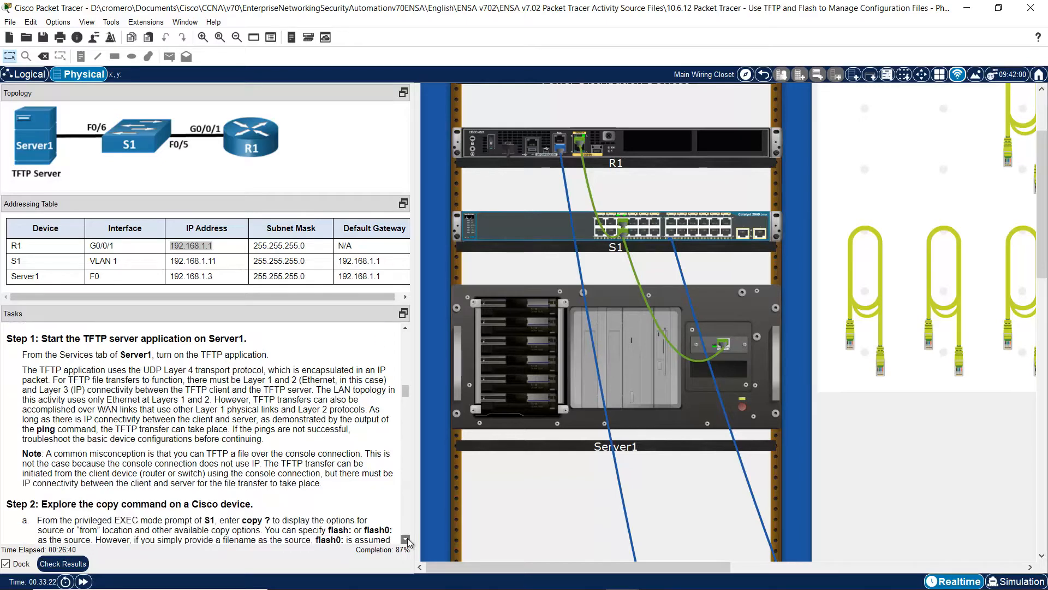
left_click_drag(46, 341, 250, 341)
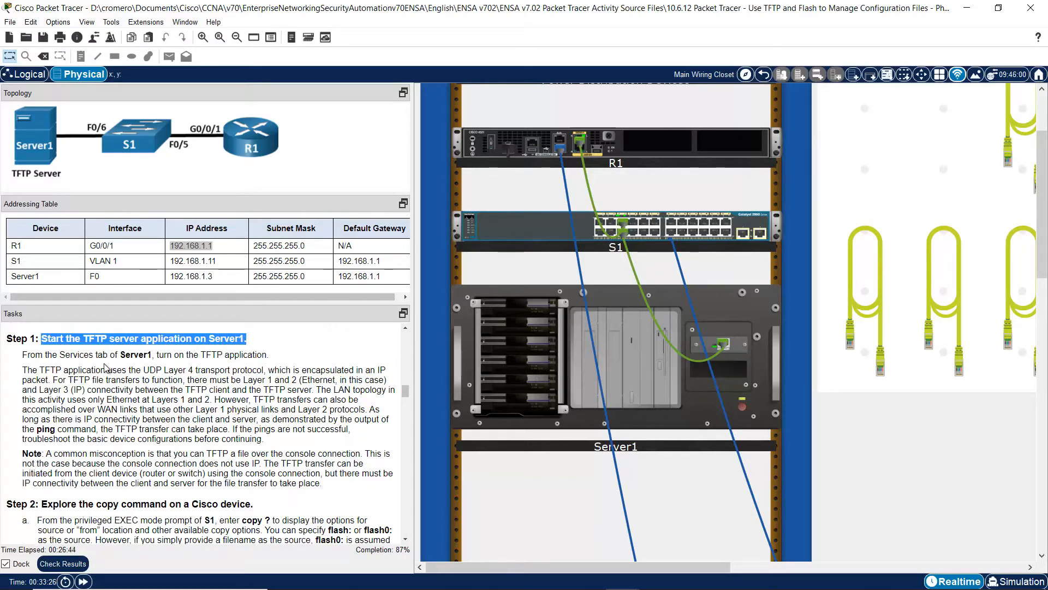
left_click_drag(28, 354, 271, 353)
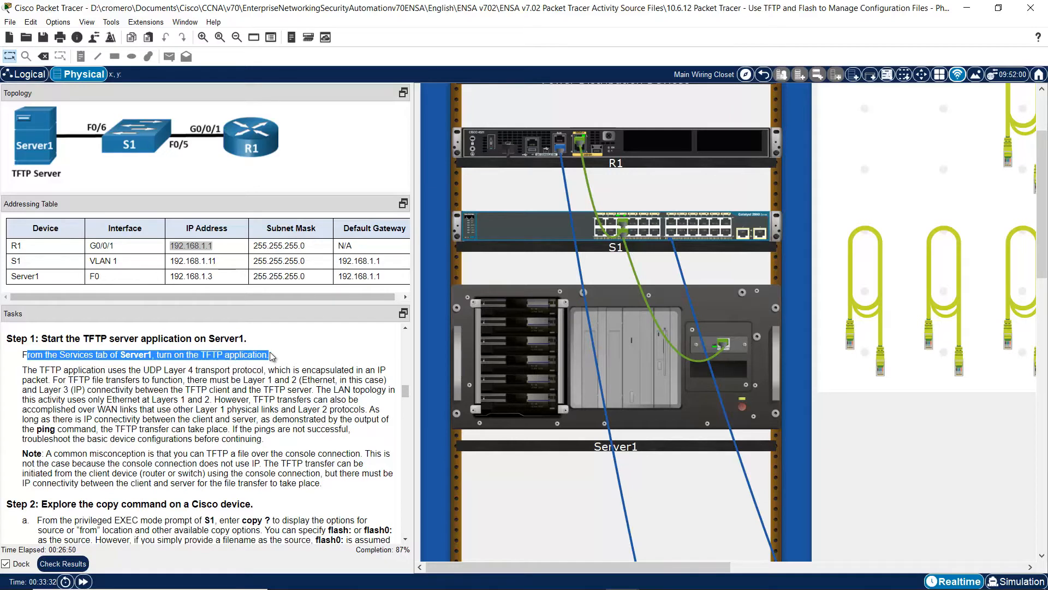
left_click(640, 357)
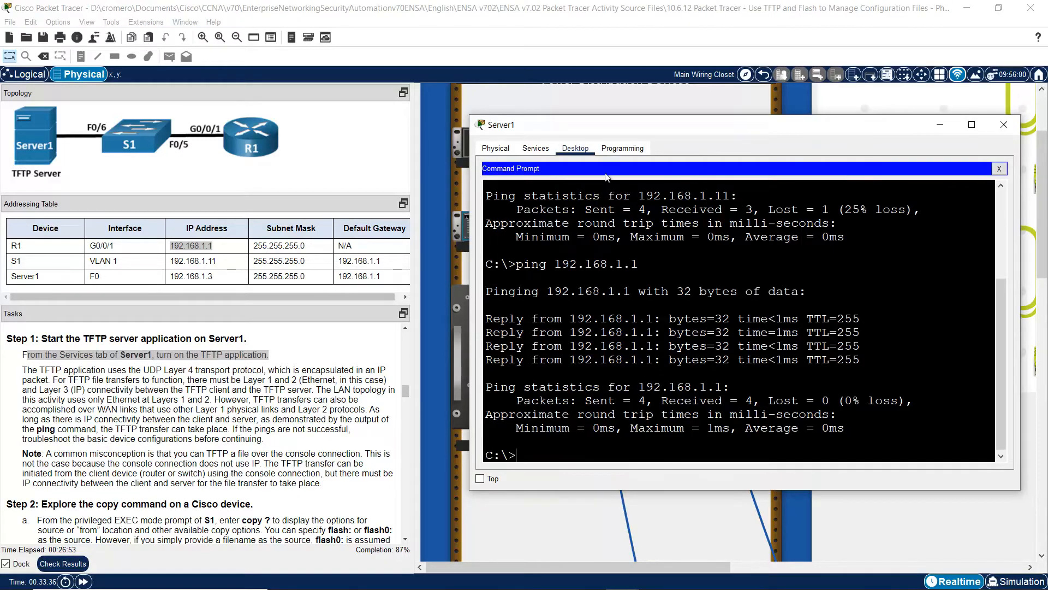
- Switch Server1's TFTP service on under Services > TFTP and review the TFTP explanation
left_click(535, 148)
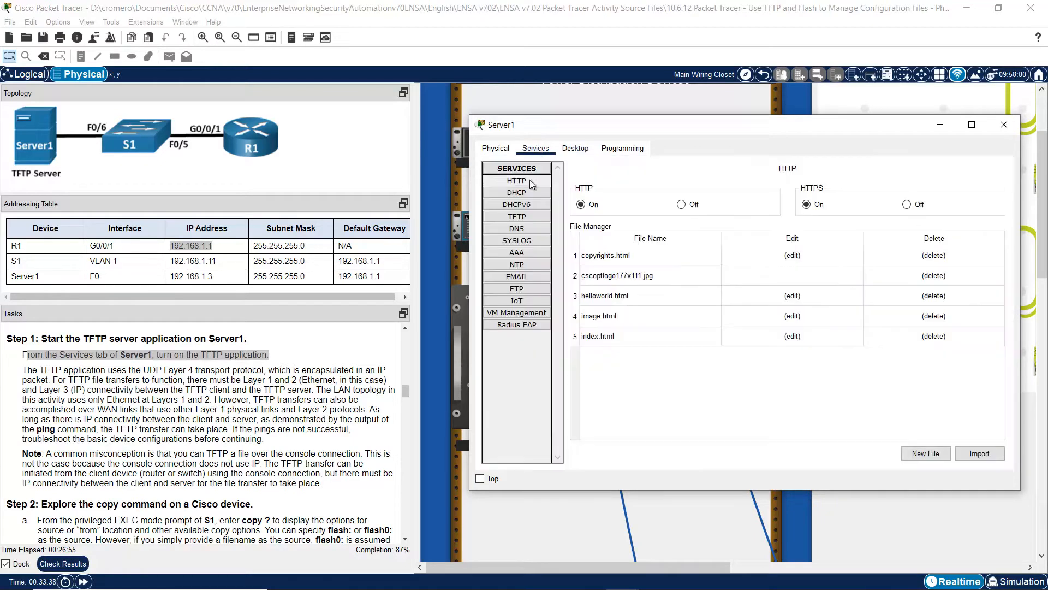
left_click(518, 218)
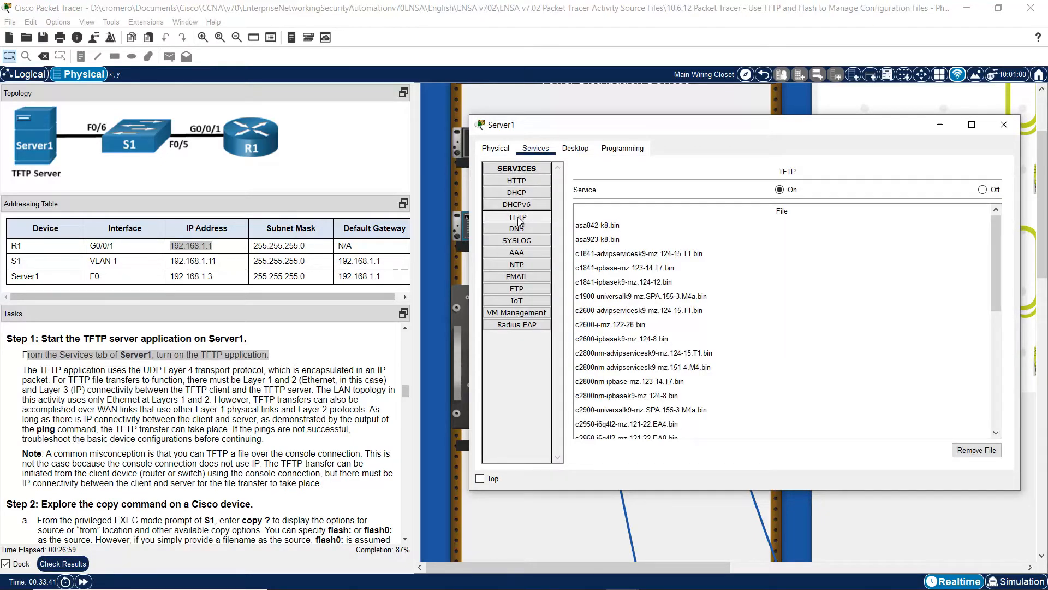
left_click(780, 189)
left_click_drag(22, 370, 175, 380)
left_click_drag(289, 381, 234, 431)
- Read the advice on failed pings and the note about TFTP transfer misconceptions
left_click(259, 432)
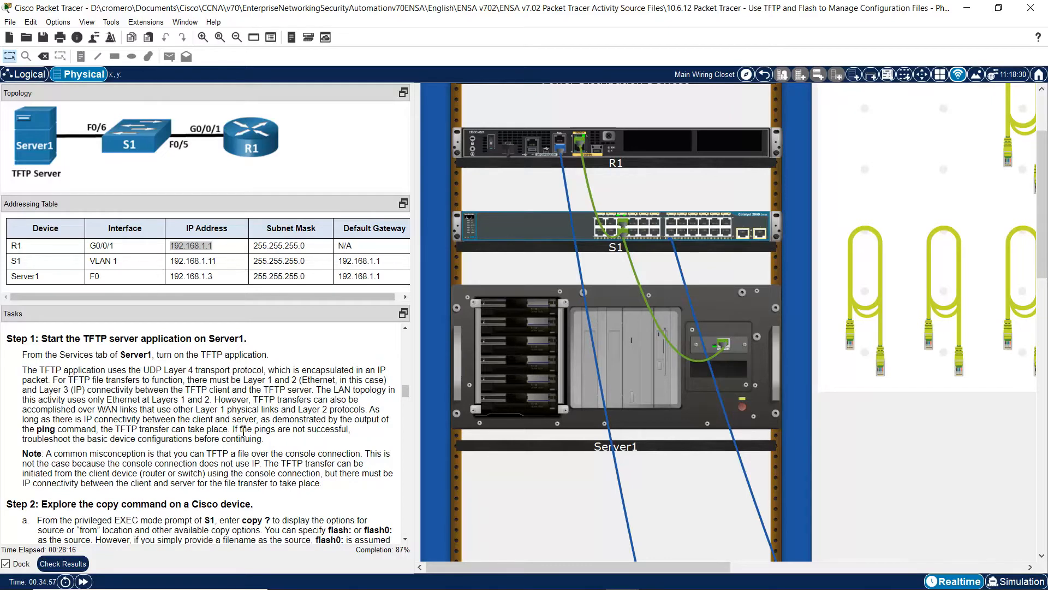
left_click_drag(234, 430, 272, 441)
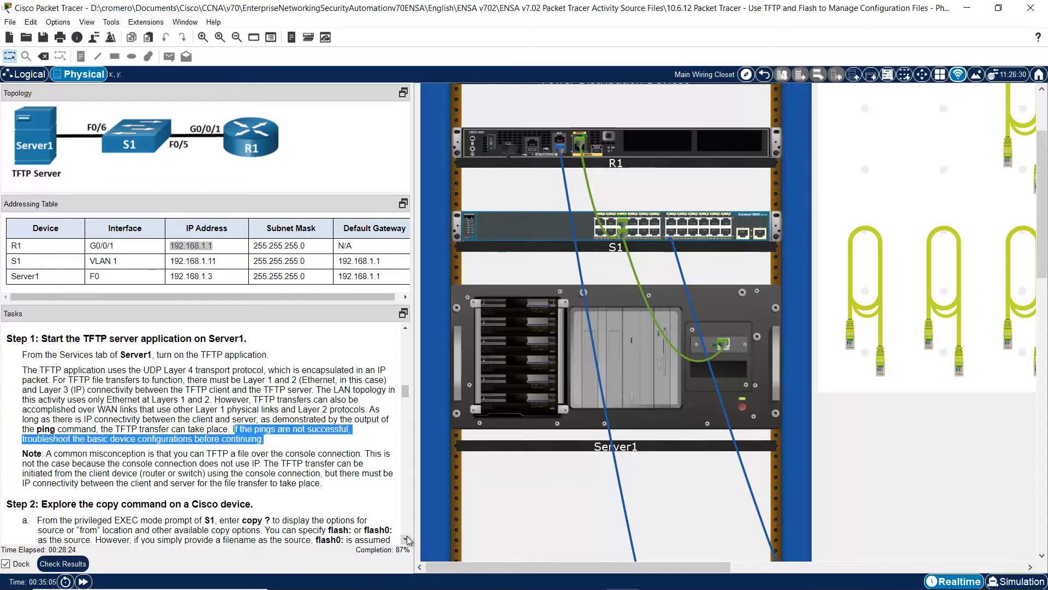
scroll(407, 540, "down", 3)
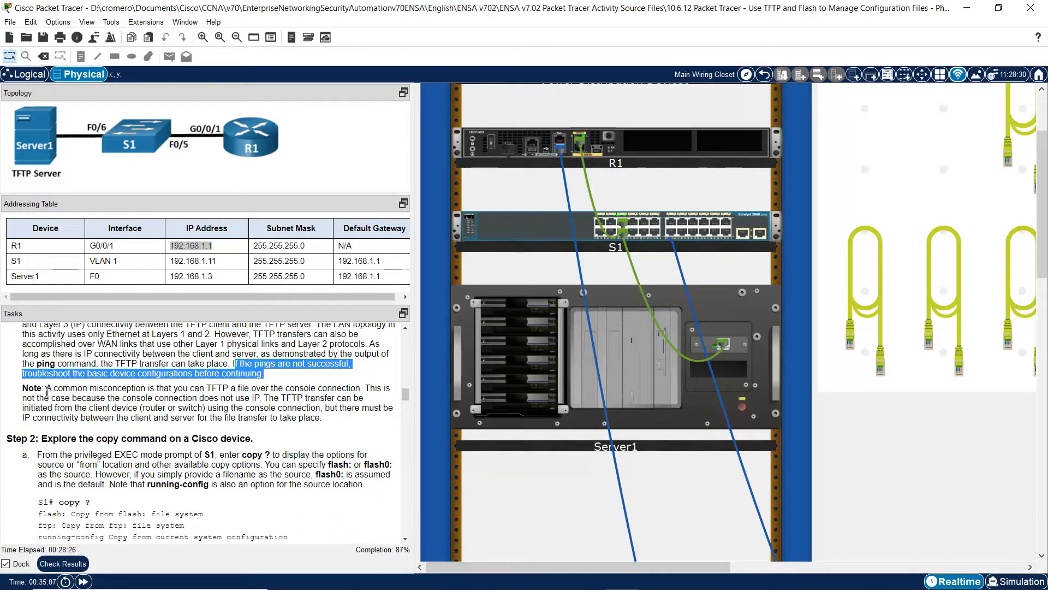
left_click_drag(46, 389, 267, 399)
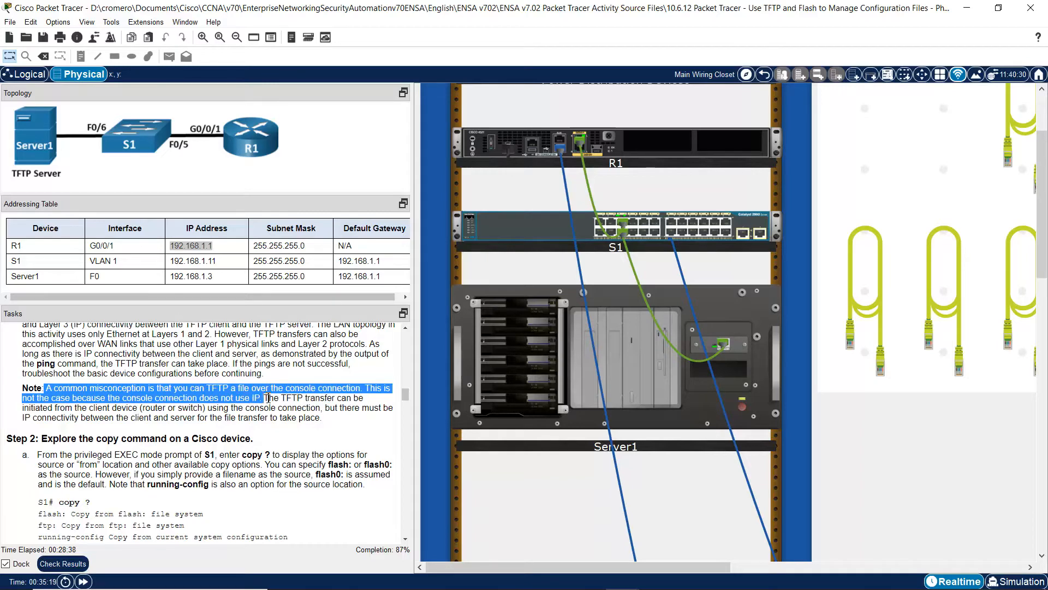
left_click(264, 398)
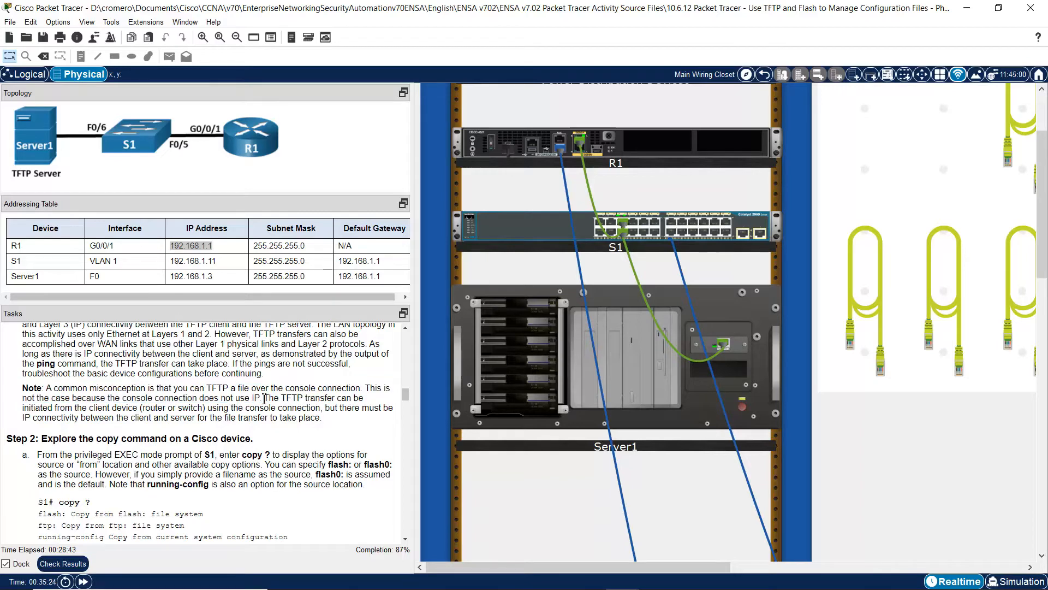
left_click_drag(264, 399, 335, 422)
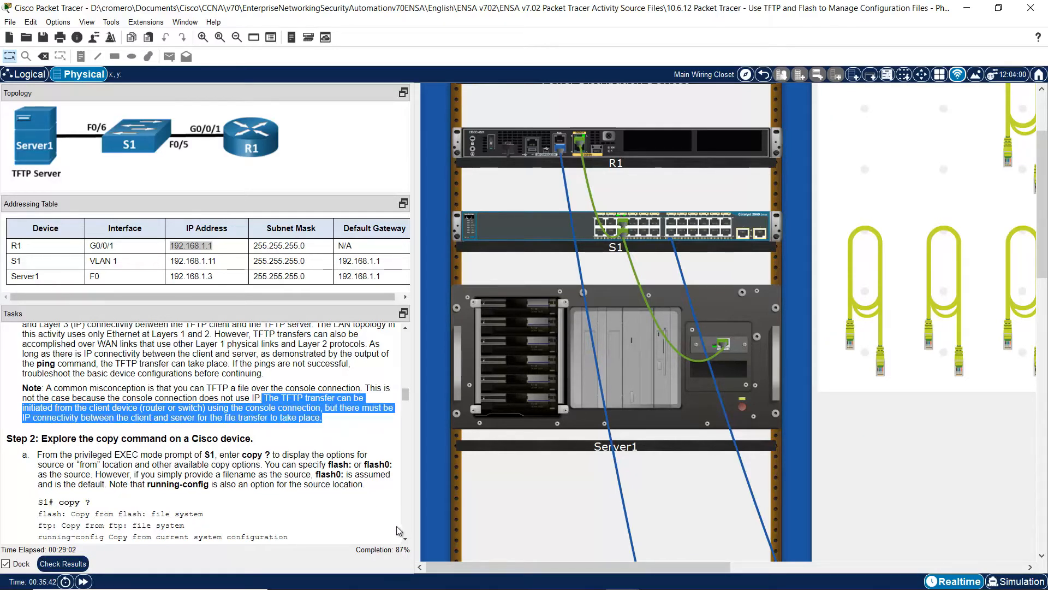
- Read the Step 2 copy-command instructions and scroll the Physical workspace to PC1 and PC2
scroll(404, 532, "down", 3)
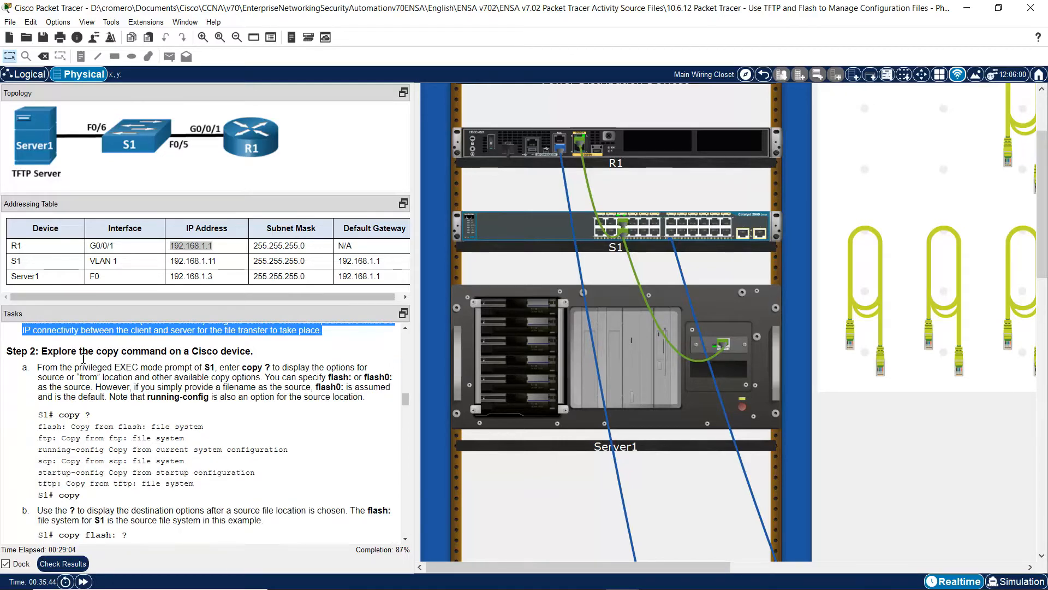
left_click_drag(49, 350, 256, 351)
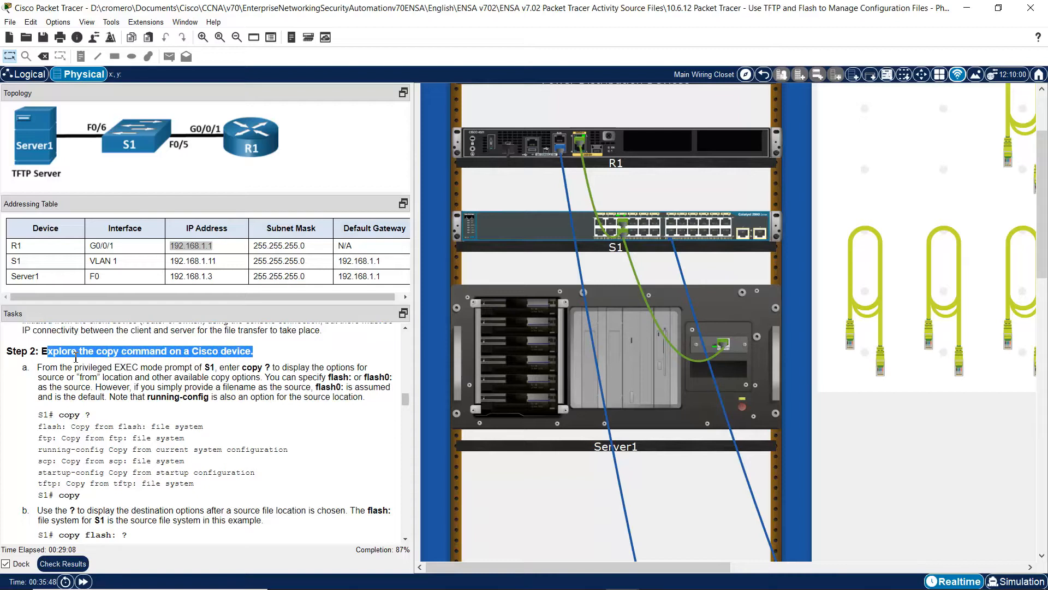
left_click_drag(43, 367, 224, 364)
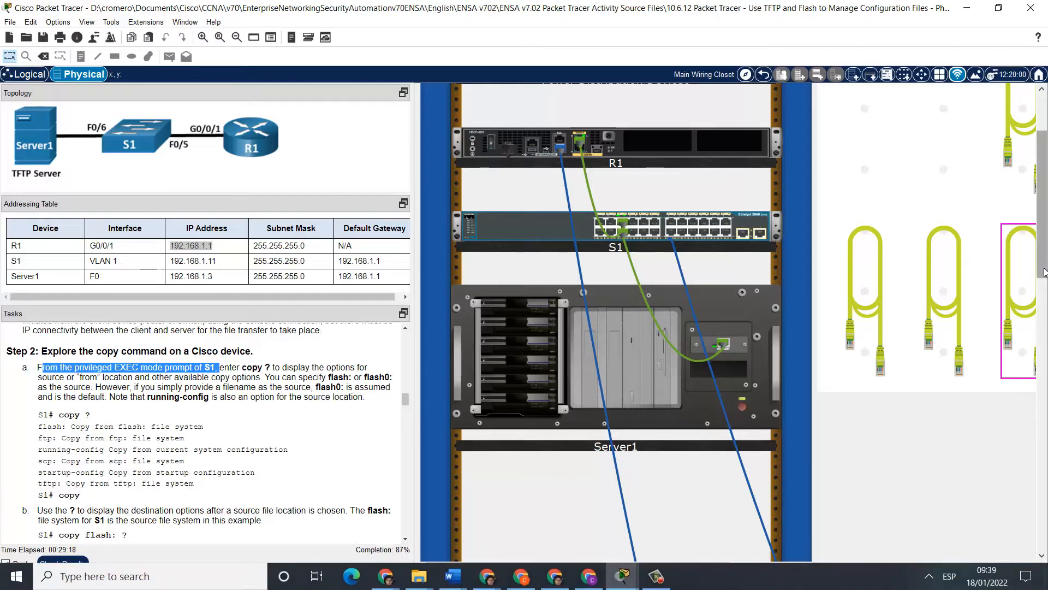
left_click_drag(1043, 256, 1047, 443)
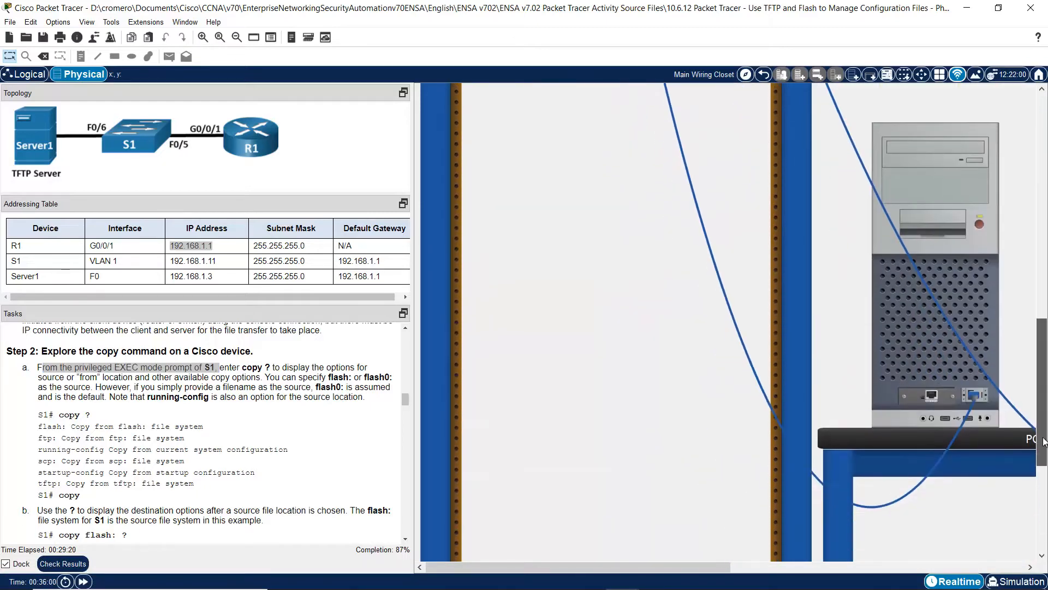
left_click_drag(712, 567, 940, 566)
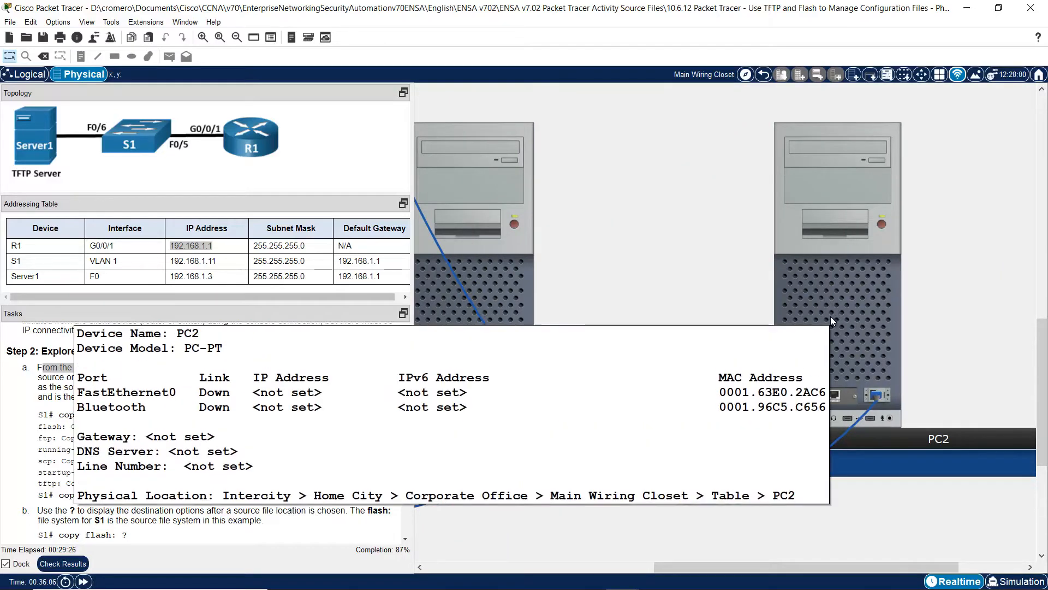
- Run copy ? on S1 via PC2's terminal, listing flash, ftp, running-config, scp, startup-config, tftp
left_click(875, 310)
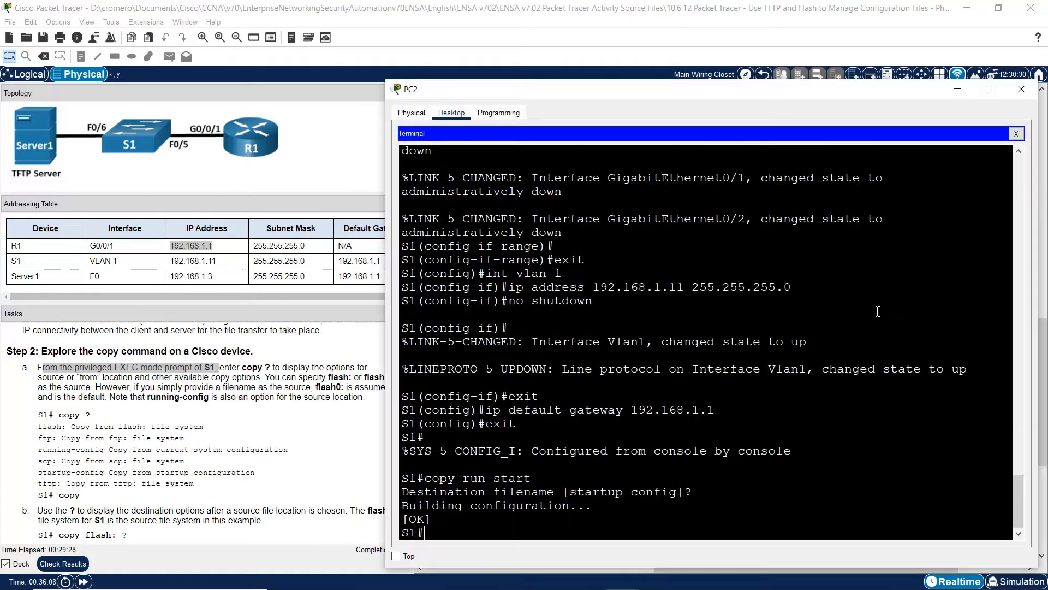
double_click(427, 534)
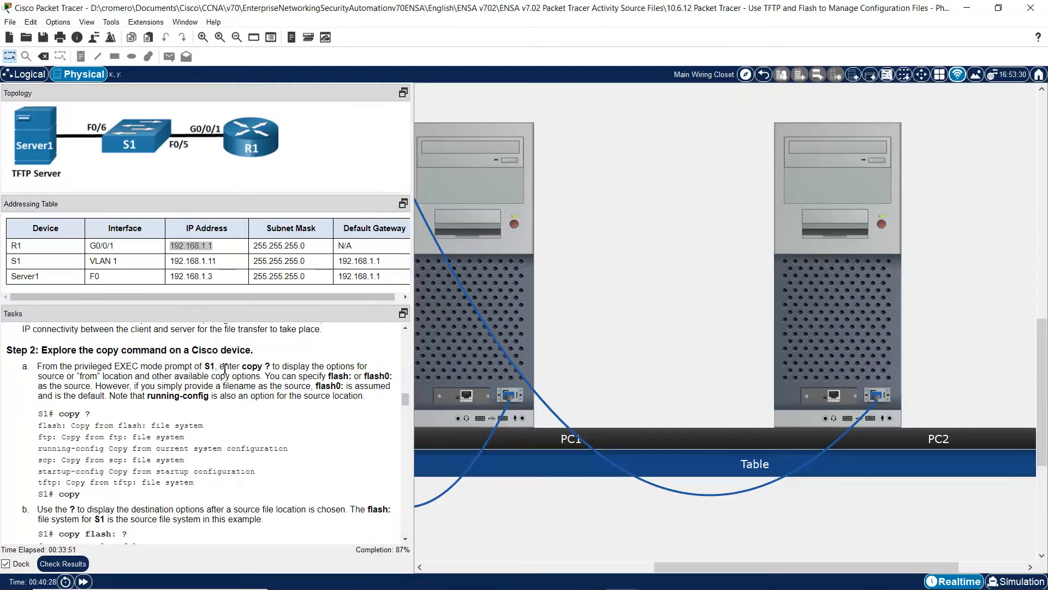
left_click_drag(226, 369, 271, 367)
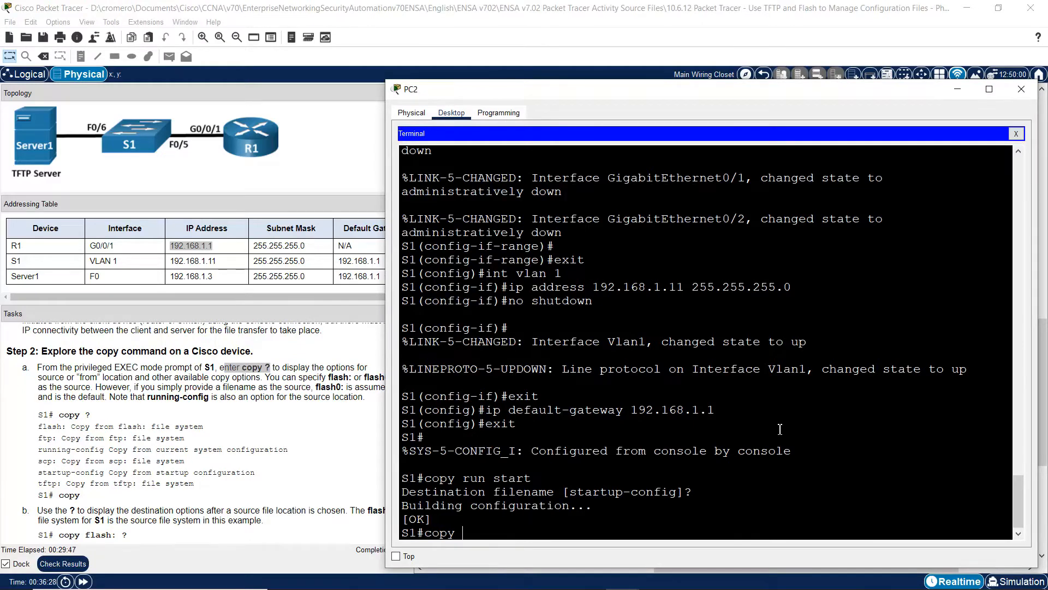
type("?")
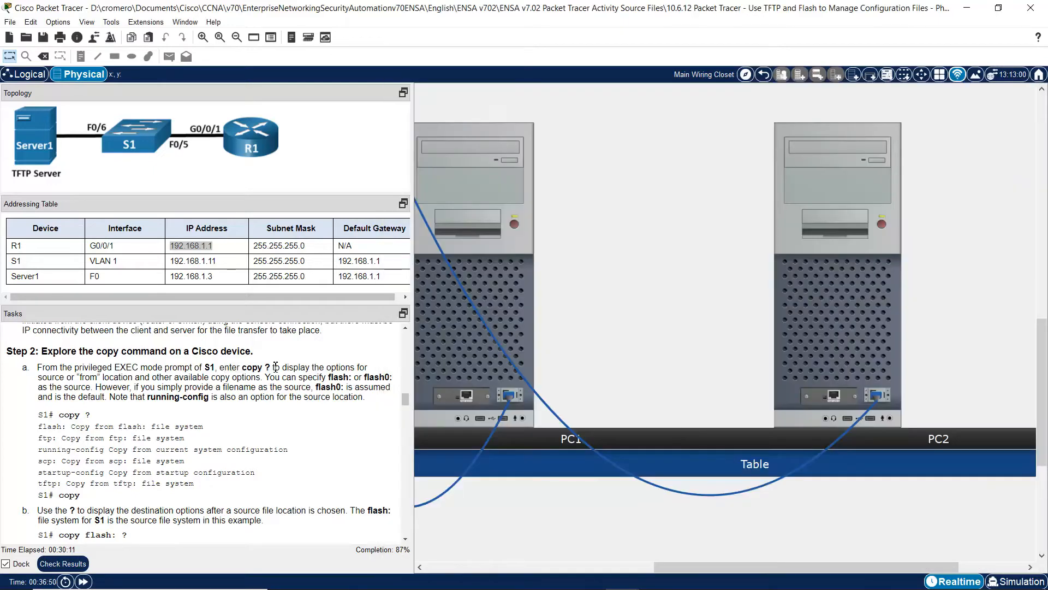
left_click_drag(272, 367, 66, 377)
left_click(860, 308)
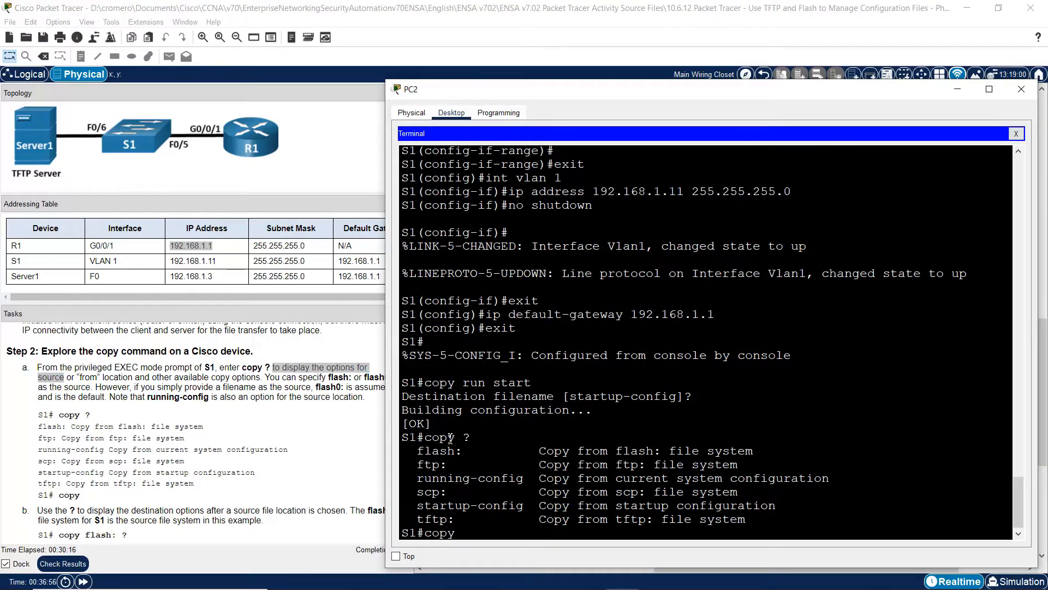
double_click(451, 438)
left_click_drag(418, 451, 455, 520)
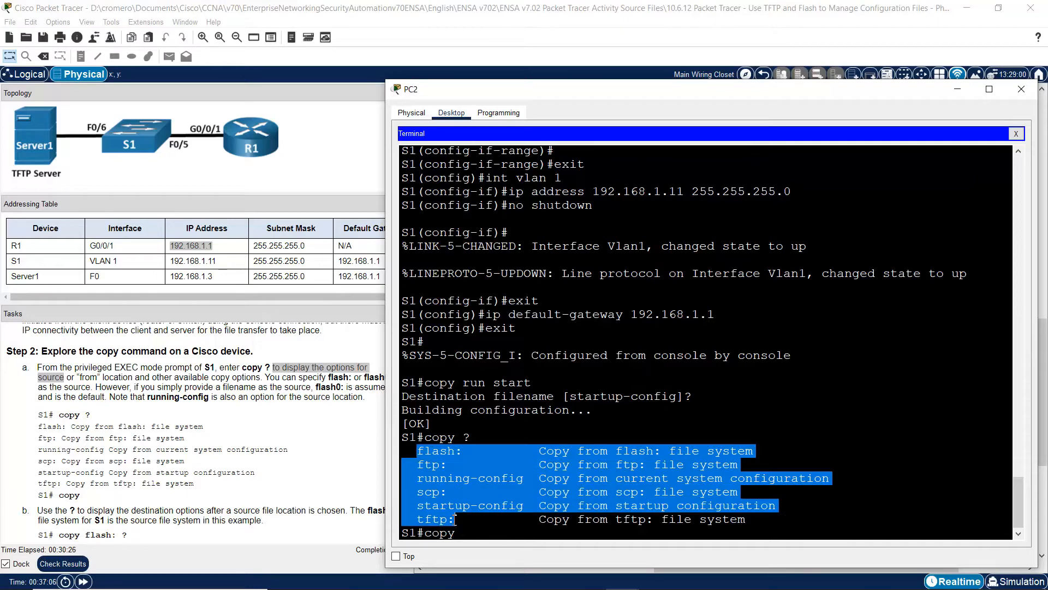
left_click(176, 383)
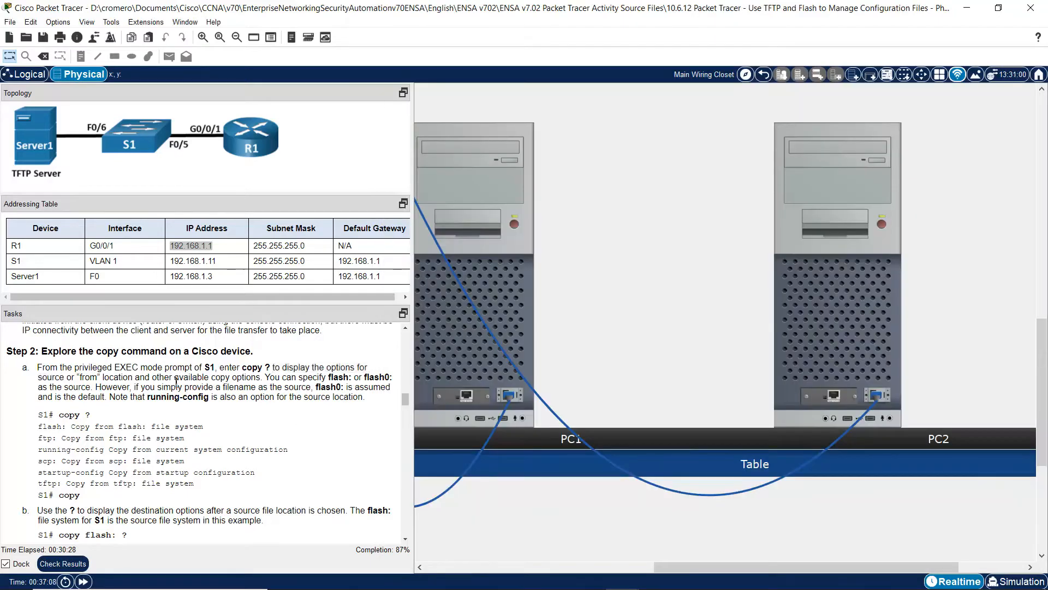
- Compare the flash: source option with the notes on specifying flash and filenames
left_click_drag(271, 377, 95, 387)
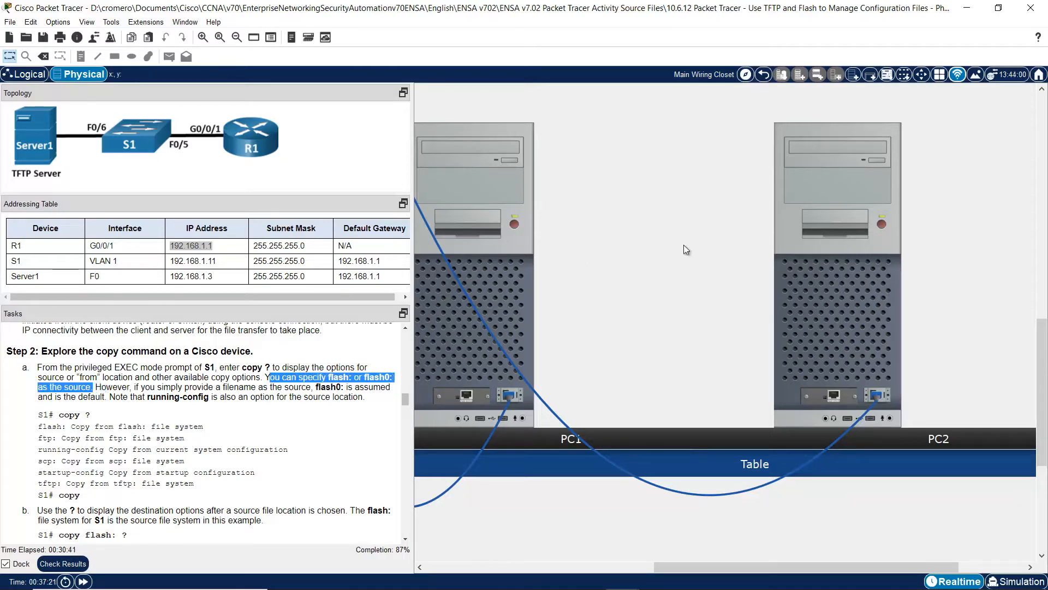
key("alt+Tab")
left_click(445, 473)
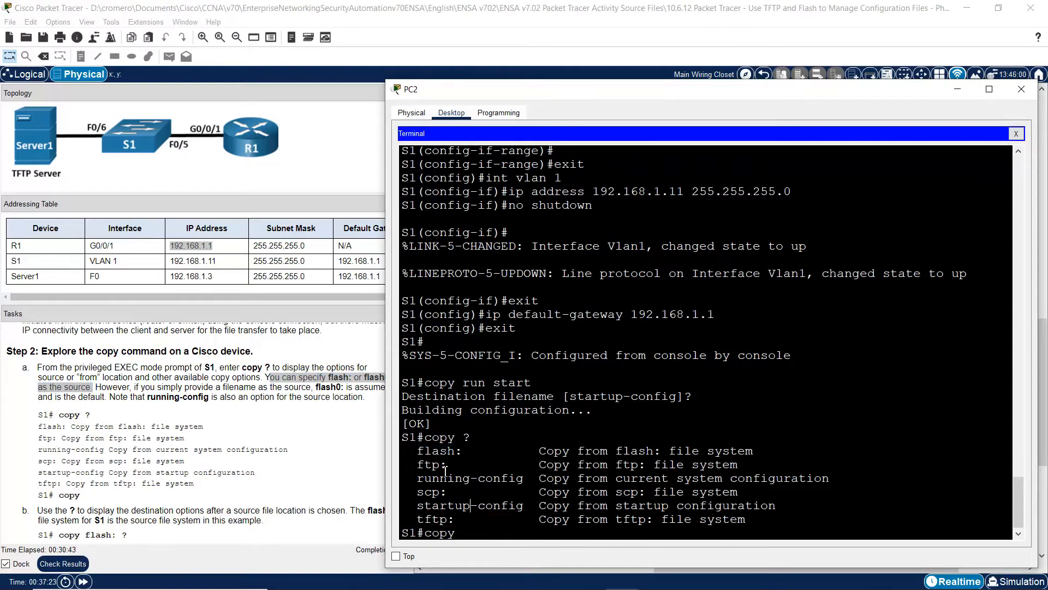
left_click_drag(418, 451, 478, 451)
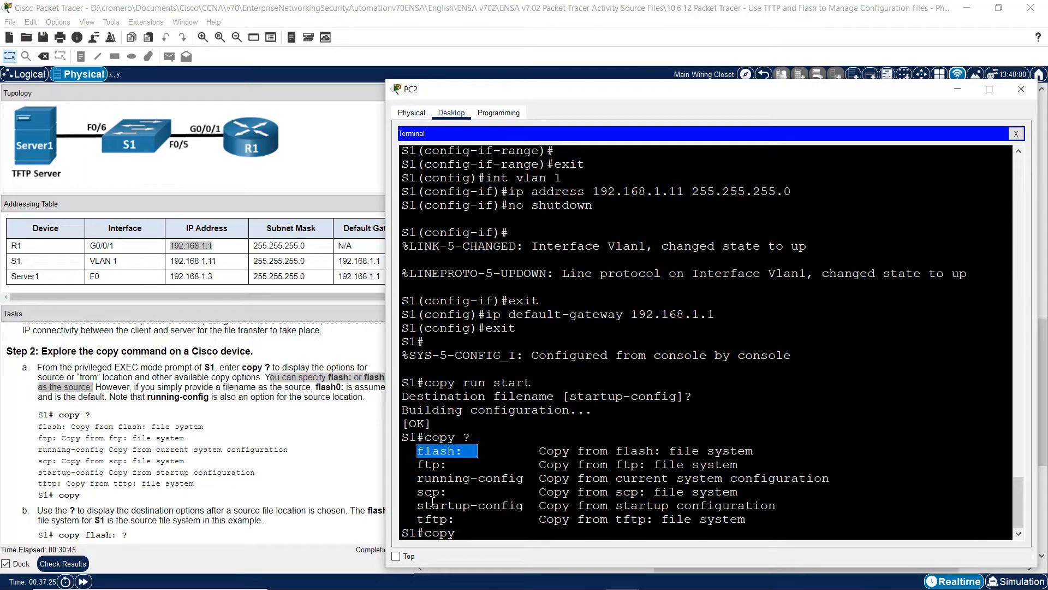
left_click(144, 389)
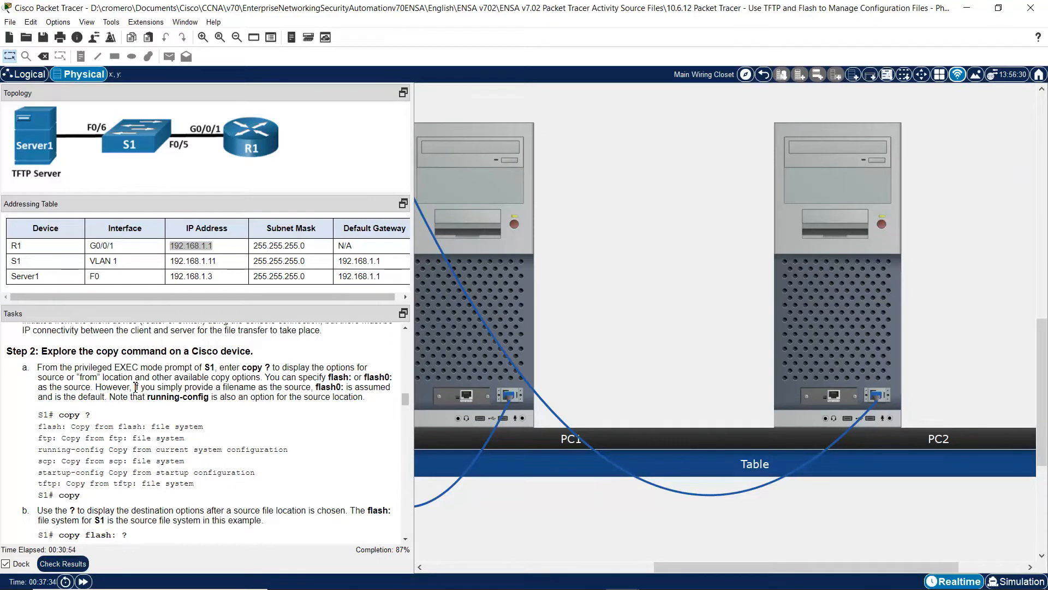
left_click_drag(136, 388, 311, 388)
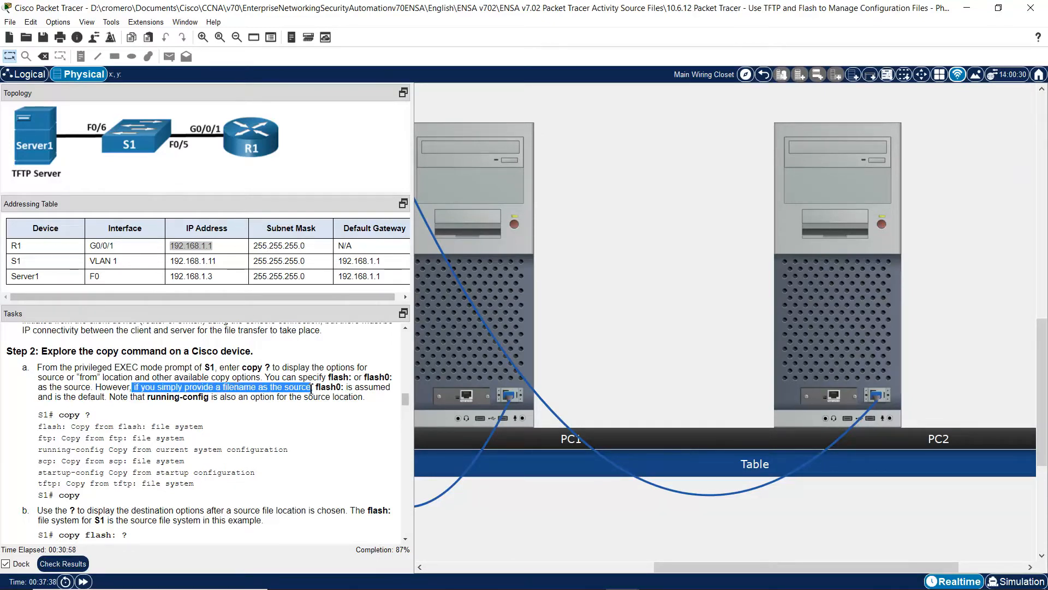
left_click(317, 391)
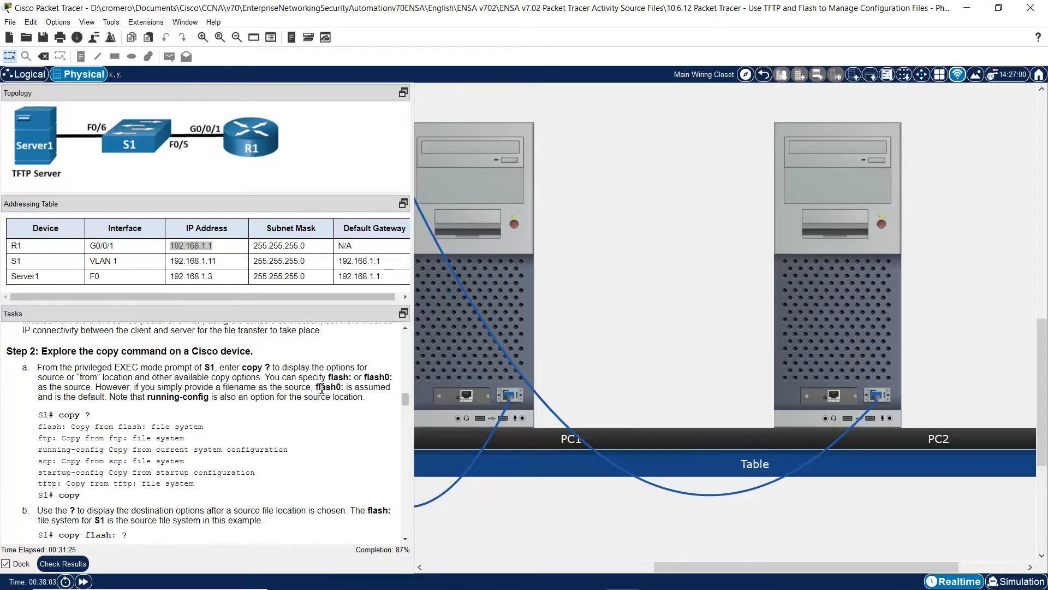
- Check the flash0: default and running-config source notes against S1's output, then move to Step 2b
left_click_drag(322, 388, 100, 397)
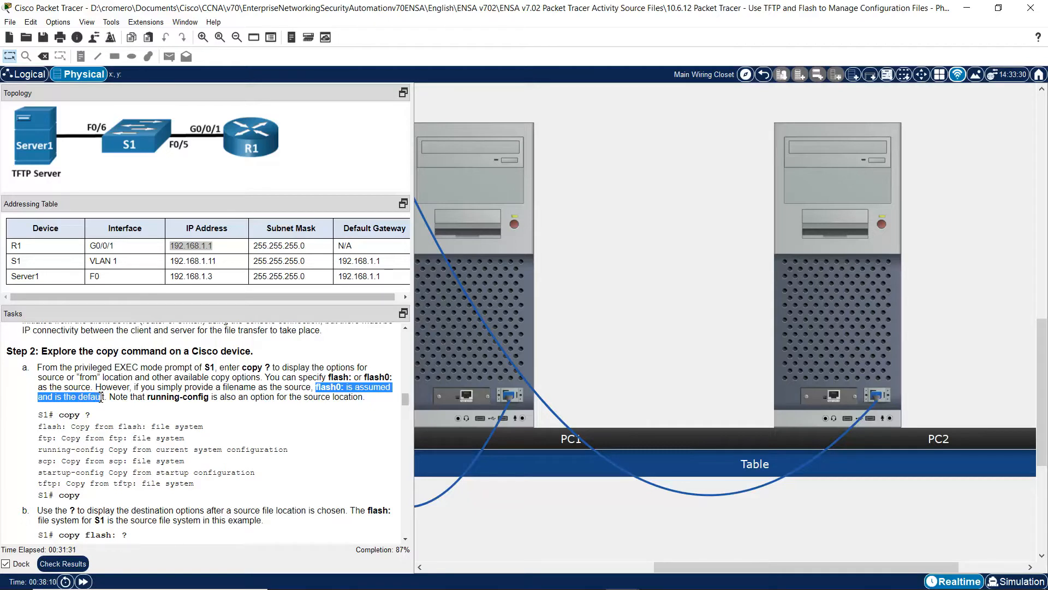
left_click_drag(101, 397, 192, 397)
left_click_drag(261, 399, 366, 397)
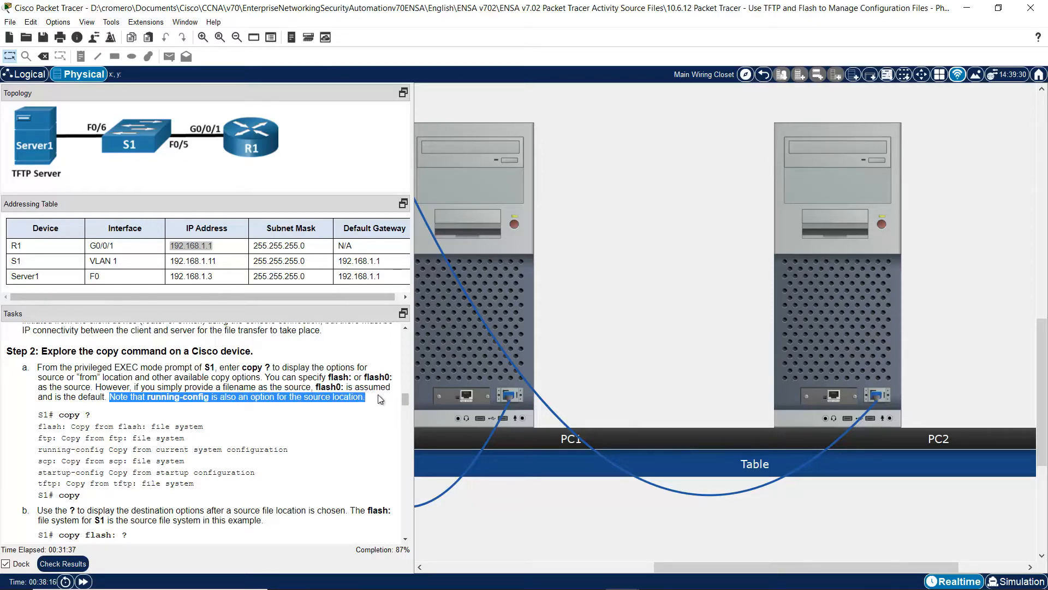
left_click(807, 320)
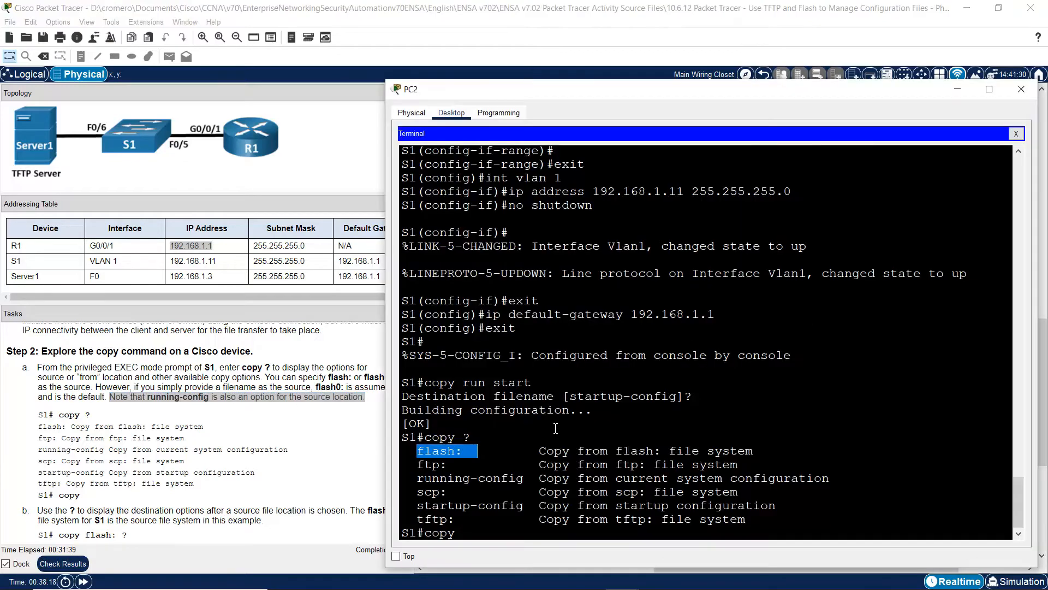
left_click_drag(420, 480, 529, 480)
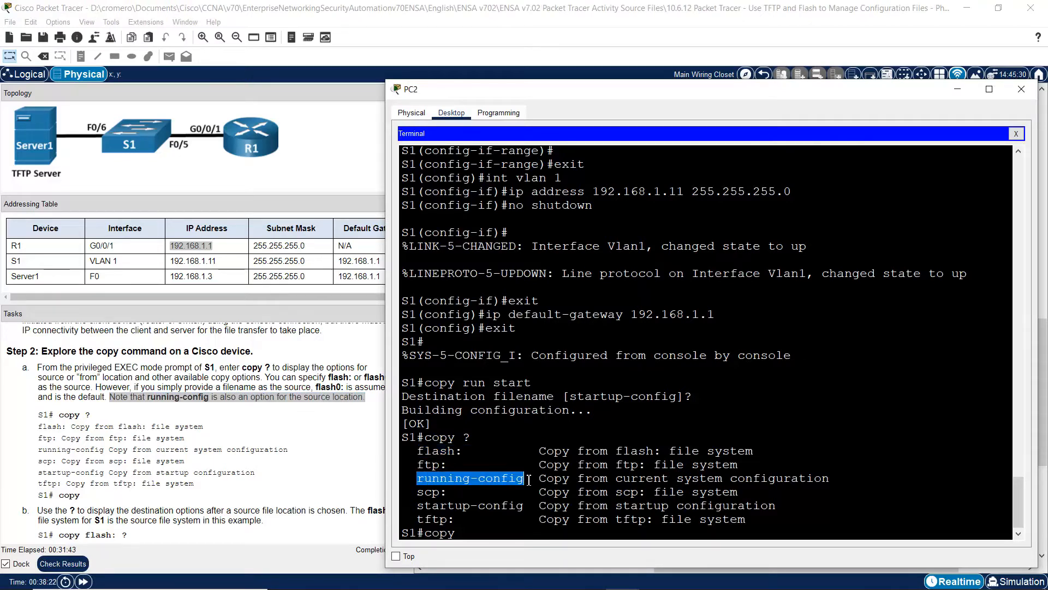
left_click(254, 424)
left_click(407, 539)
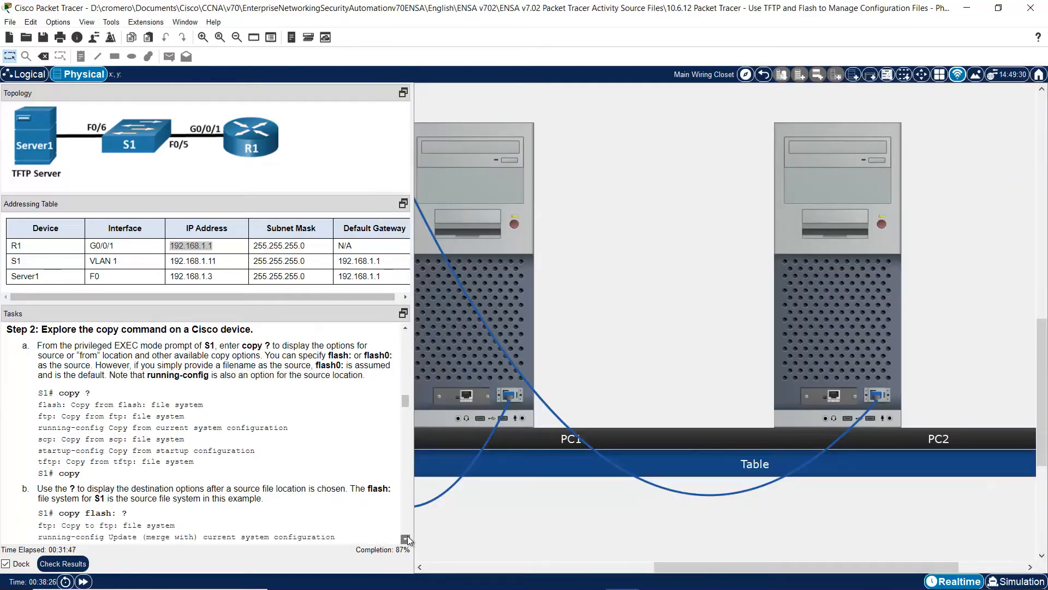
- Enter copy flash: ? on S1 and review its destinations ftp, running-config, scp, startup-config, tftp
scroll(408, 540, "down", 5)
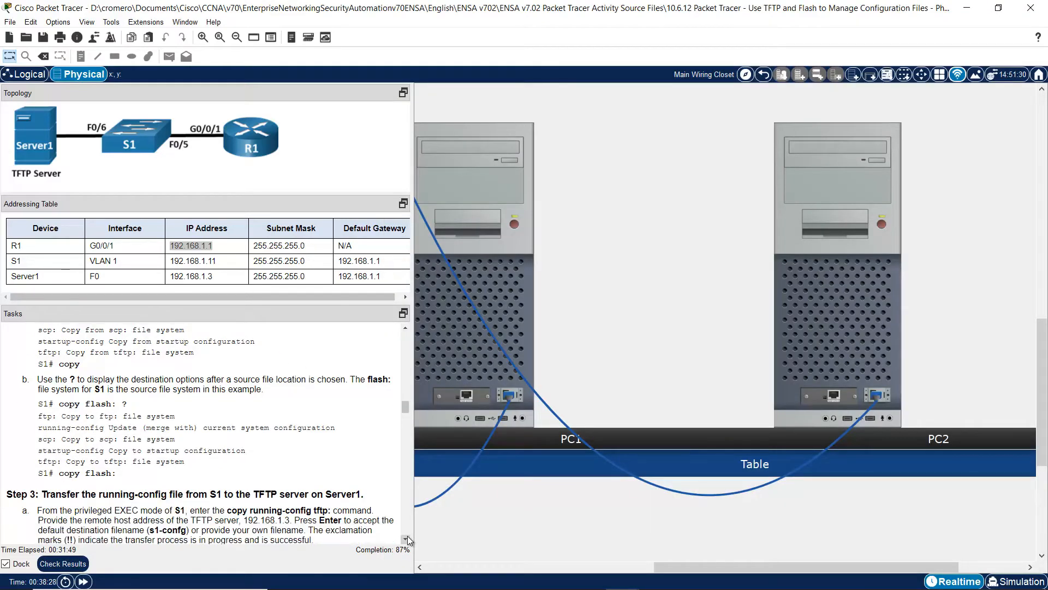
scroll(104, 394, "up", 1)
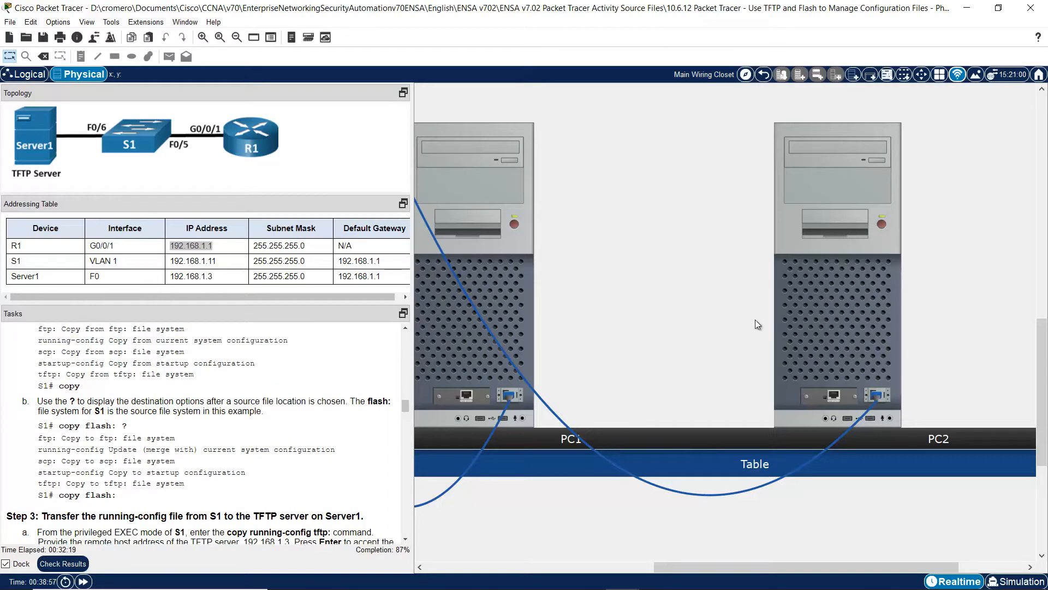
left_click(838, 304)
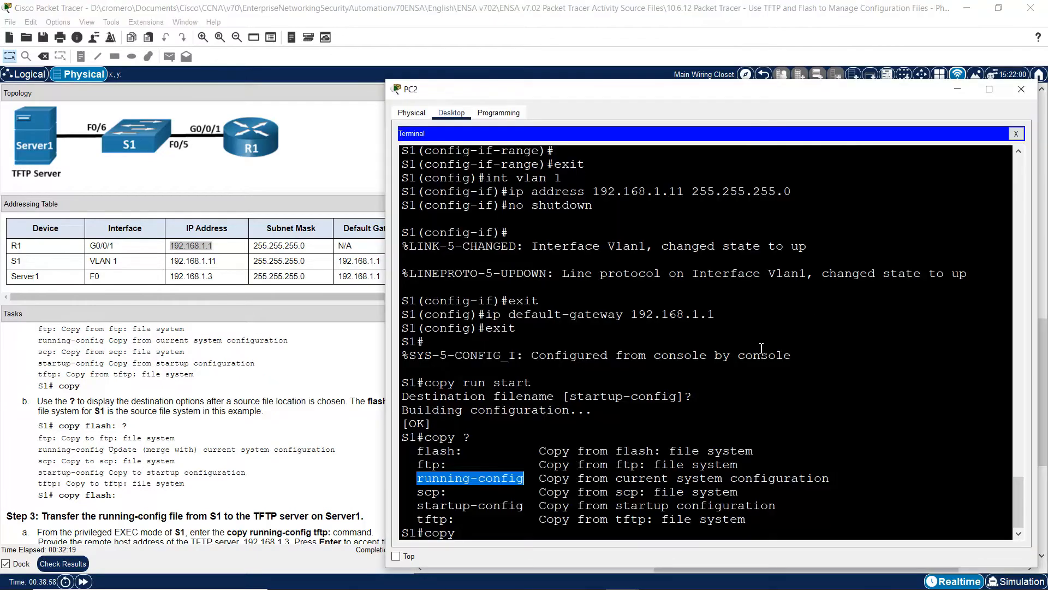
left_click(527, 530)
type("flash")
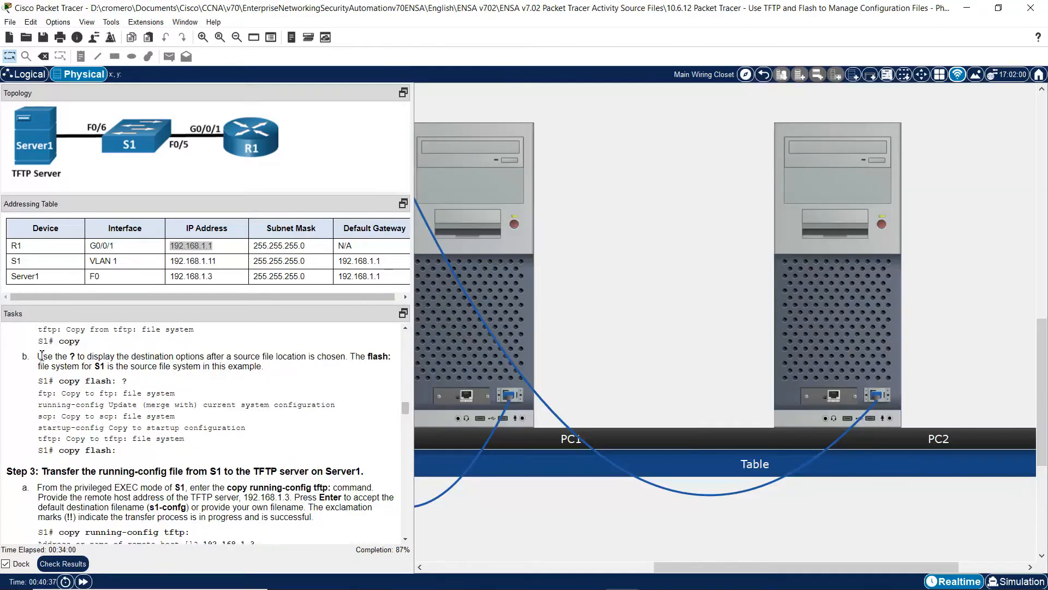
left_click_drag(42, 356, 281, 367)
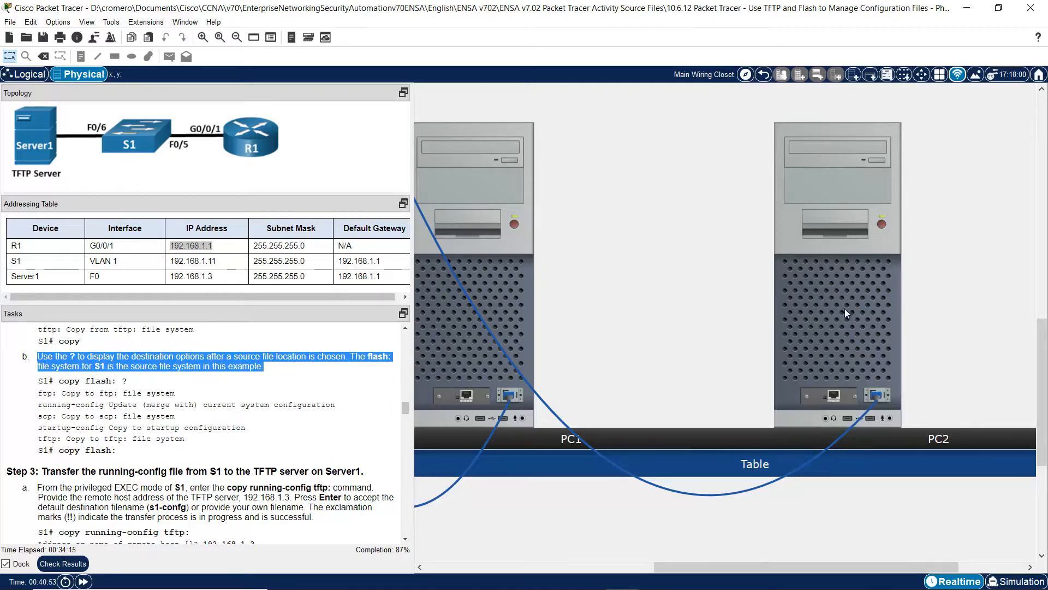
left_click(845, 312)
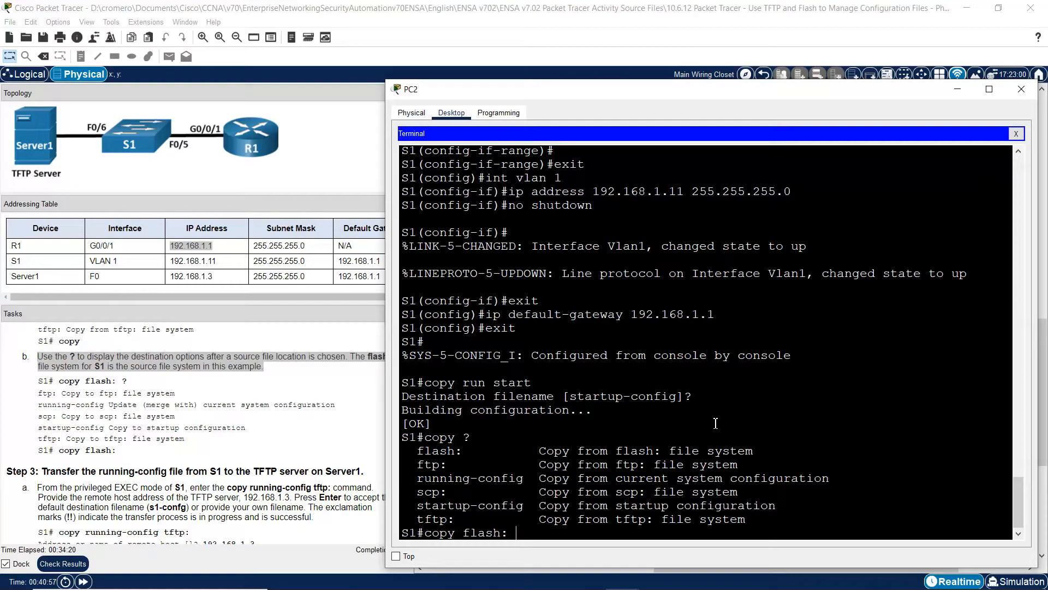
type("?")
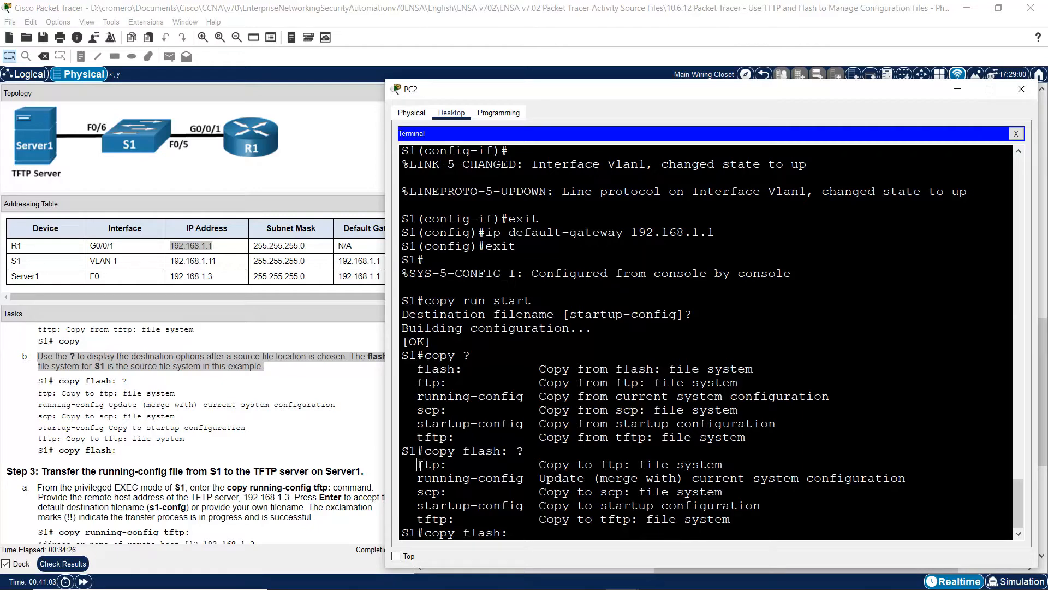
left_click_drag(417, 465, 524, 479)
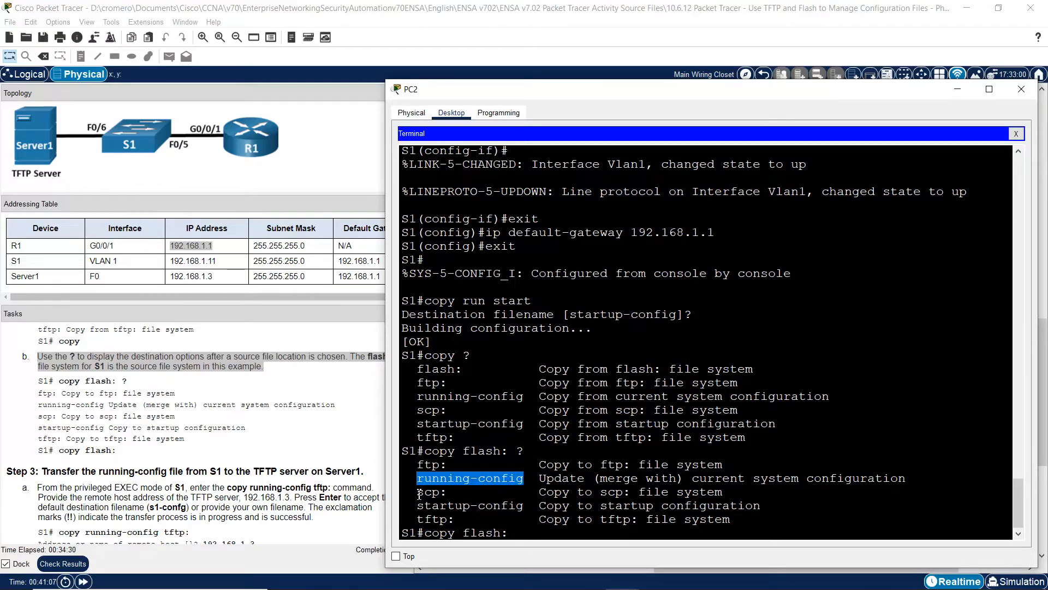
left_click_drag(417, 492, 529, 508)
left_click_drag(417, 519, 458, 519)
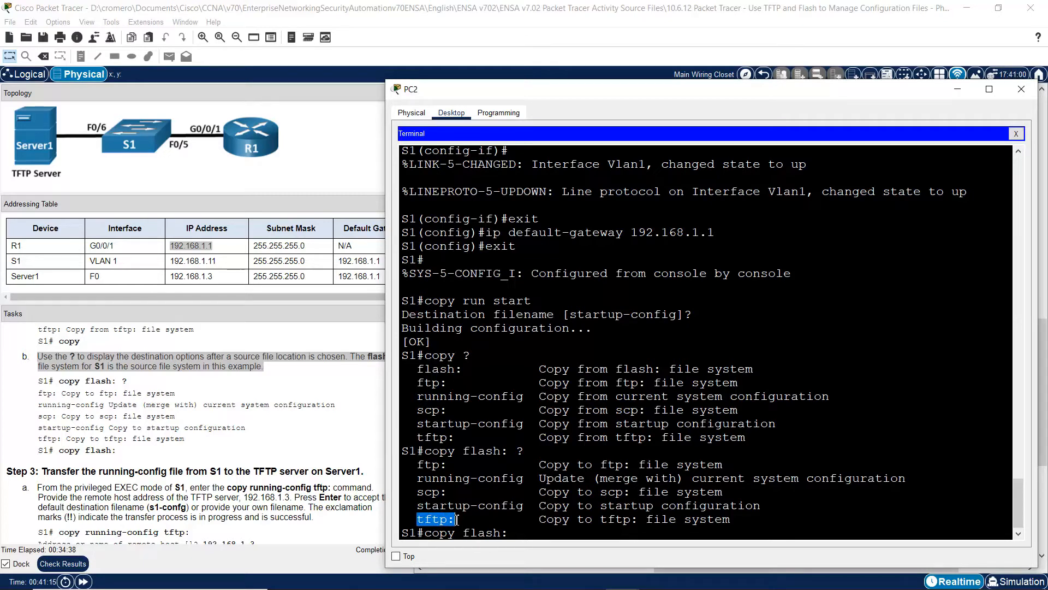
left_click(242, 433)
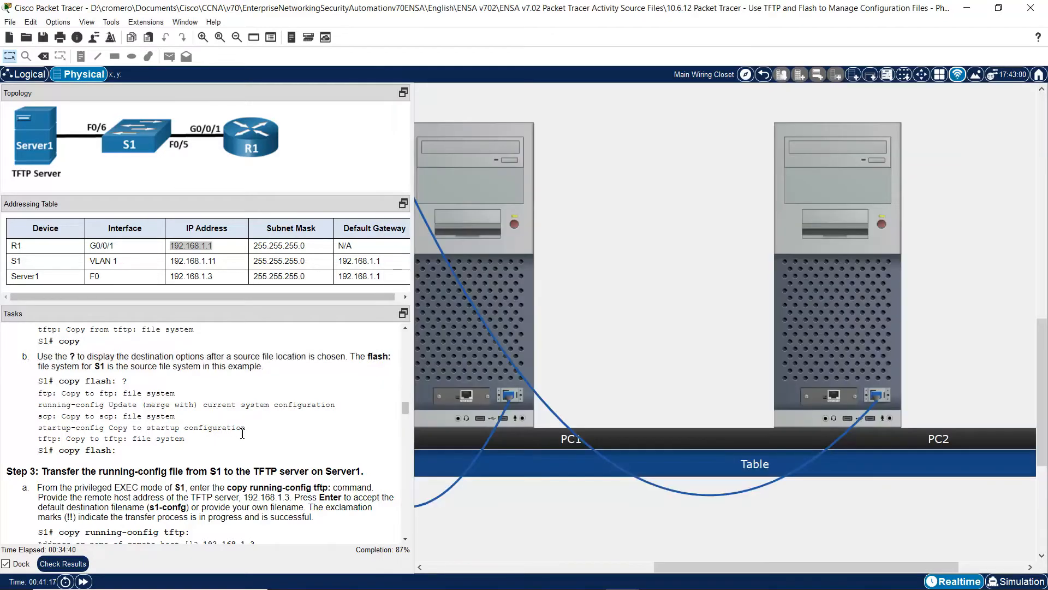
- Read Step 3a, noting the copy running-config tftp command syntax
scroll(402, 535, "down", 3)
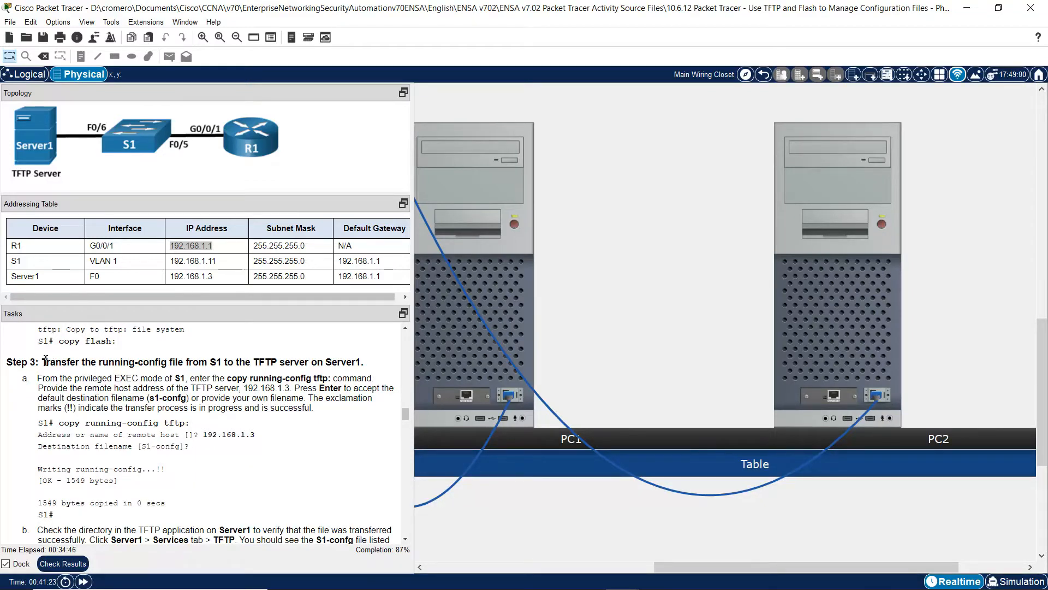
left_click_drag(45, 360, 367, 364)
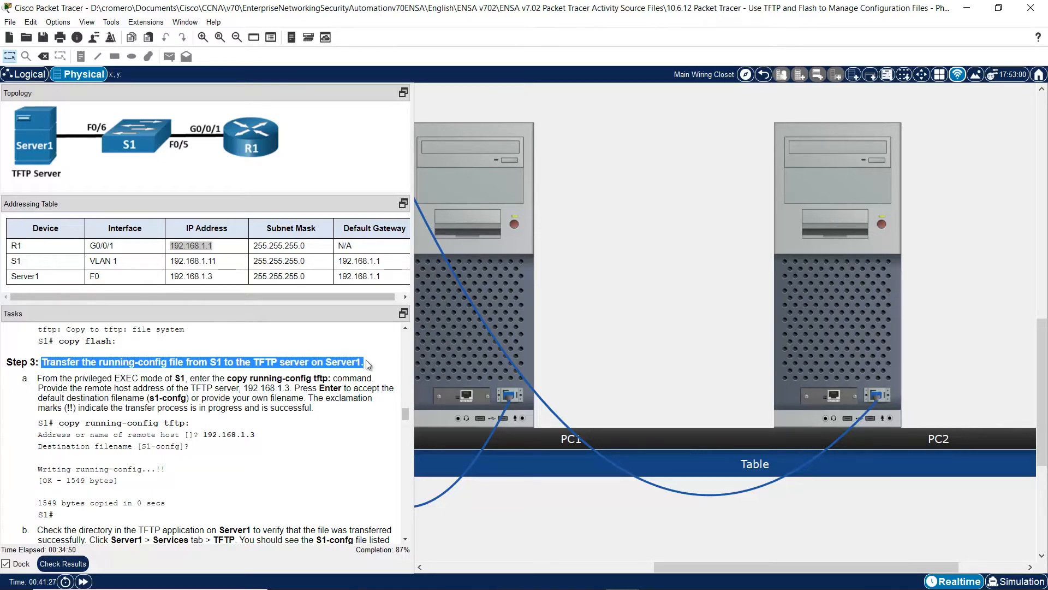
left_click(45, 377)
left_click_drag(37, 378, 312, 378)
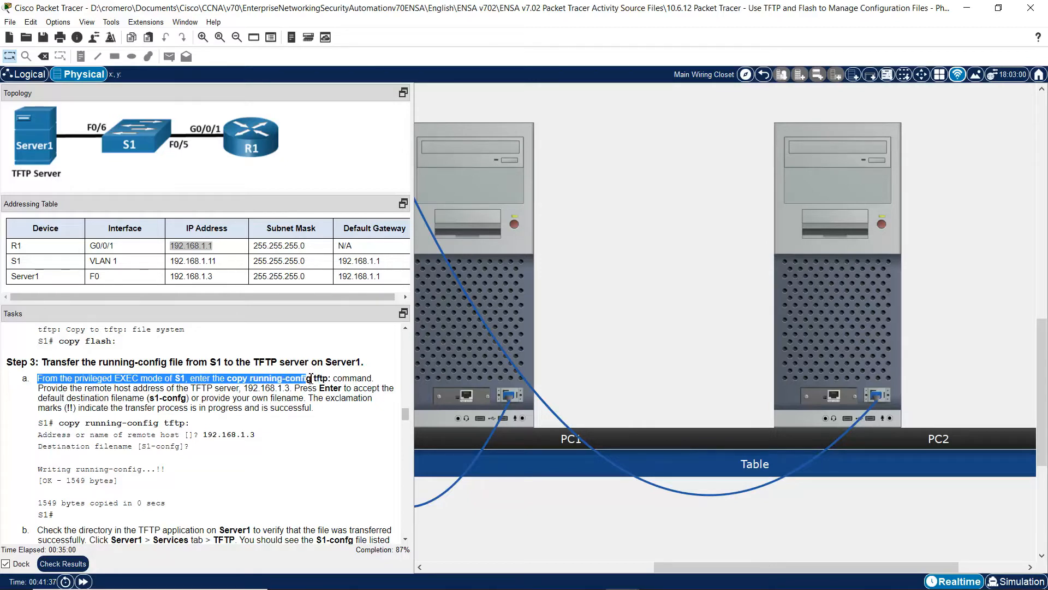
left_click(312, 378)
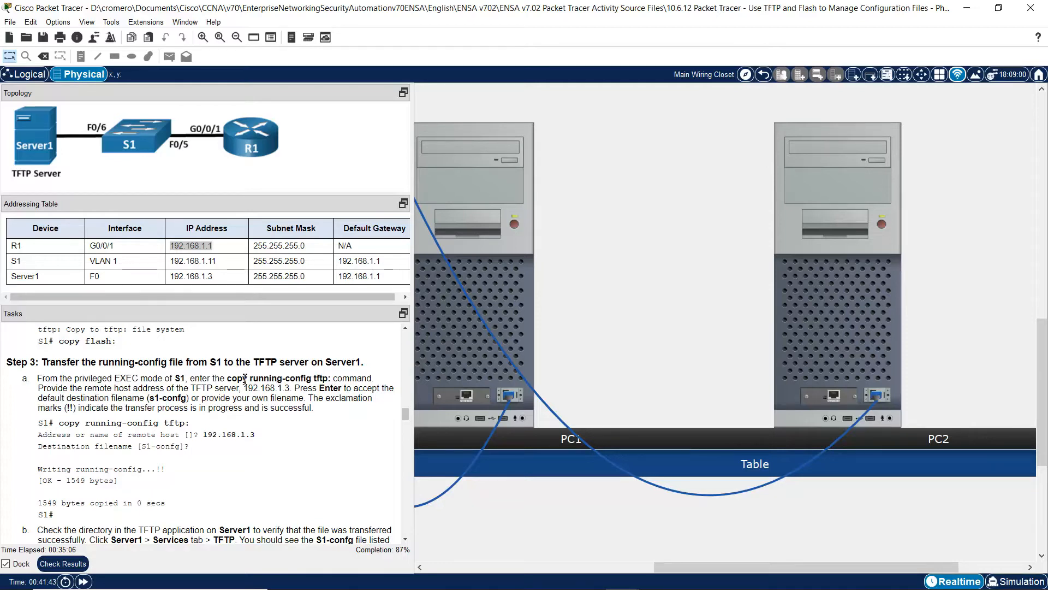
double_click(246, 378)
left_click(256, 378)
left_click_drag(256, 378, 312, 378)
left_click(322, 377)
double_click(322, 378)
left_click(136, 378)
- Replace the unfinished command on S1 with copy running-config tftp: and run it
left_click(855, 318)
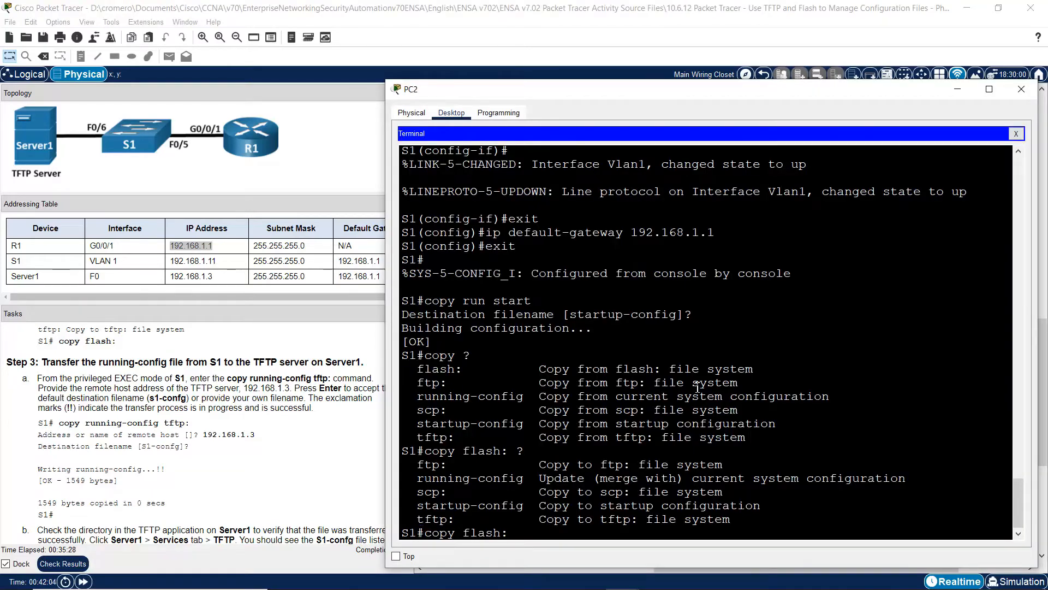
key("BackSpace")
key("BackSpace")
key("BackSpace")
key("BackSpace")
key("BackSpace")
key("BackSpace")
key("BackSpace")
key("BackSpace")
key("BackSpace")
key("BackSpace")
type("copy running-config tftp")
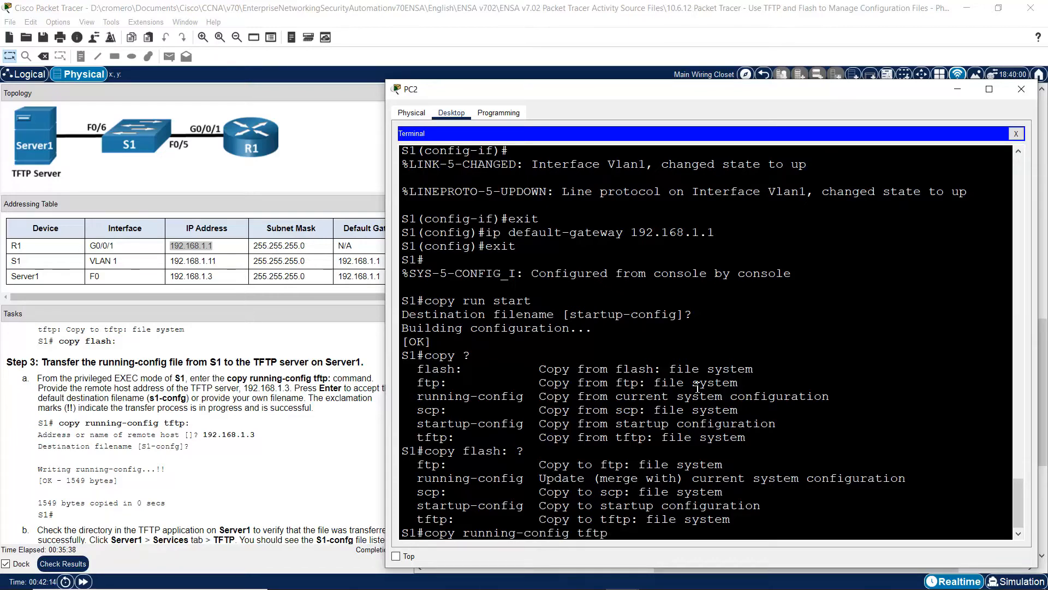
type(":")
key("Return")
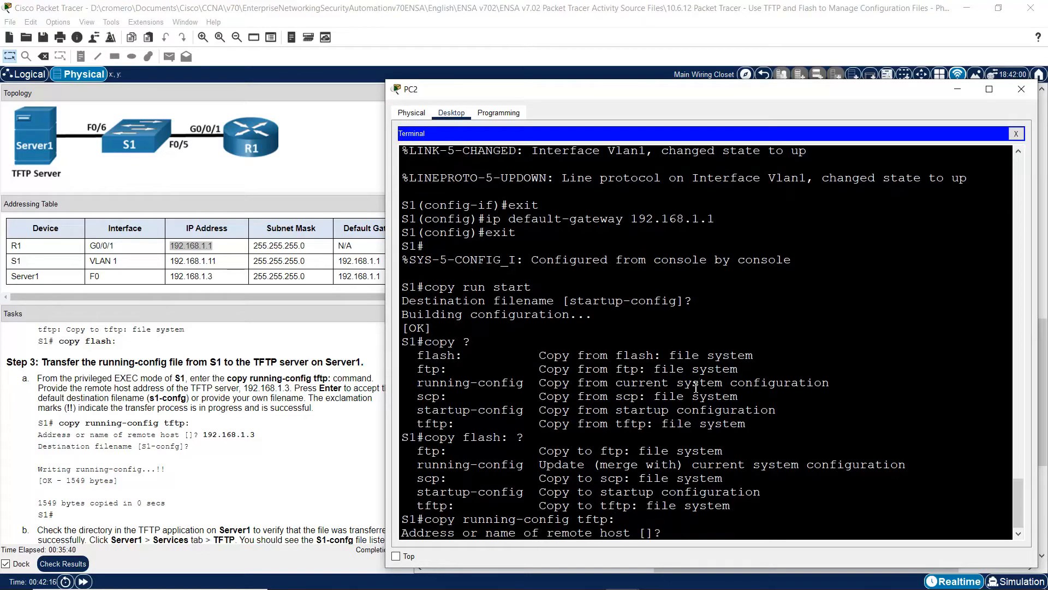
- Give 192.168.1.3 as the remote TFTP host, reaching the destination filename prompt
left_click(143, 367)
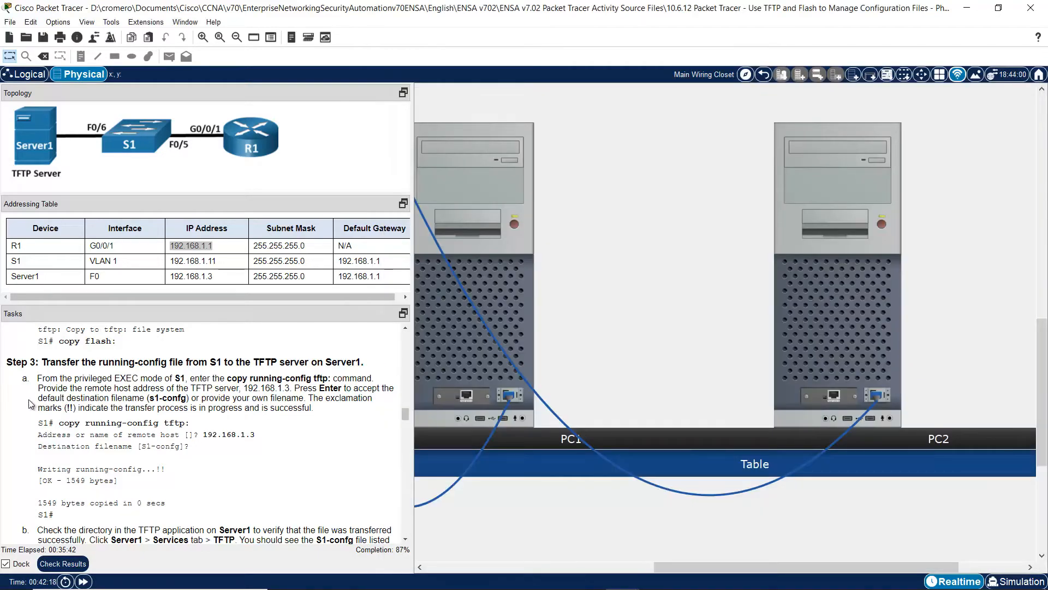
left_click_drag(39, 389, 295, 388)
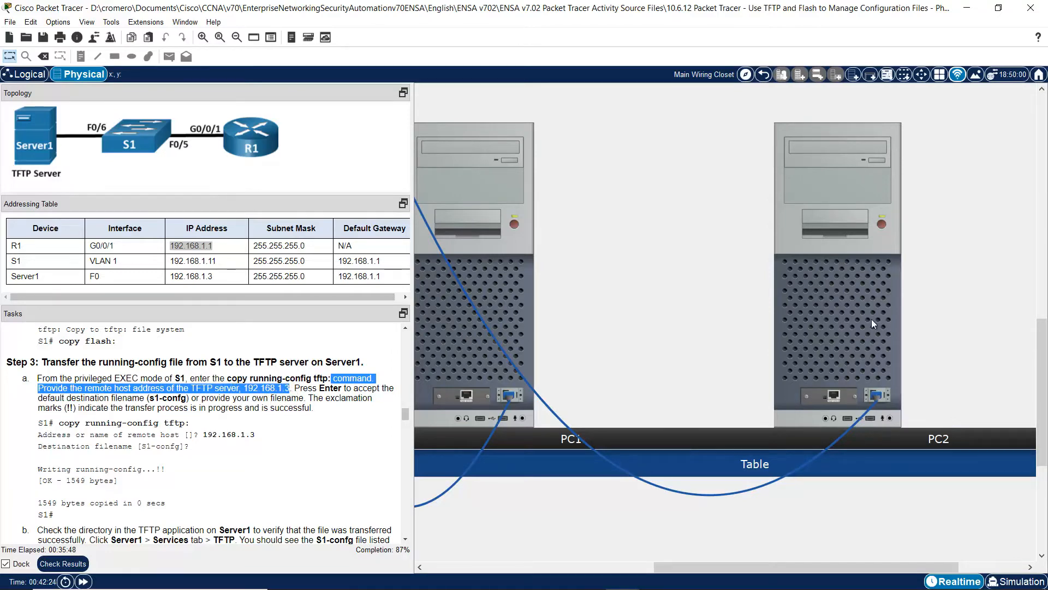
left_click(872, 323)
type("192.168.1.3")
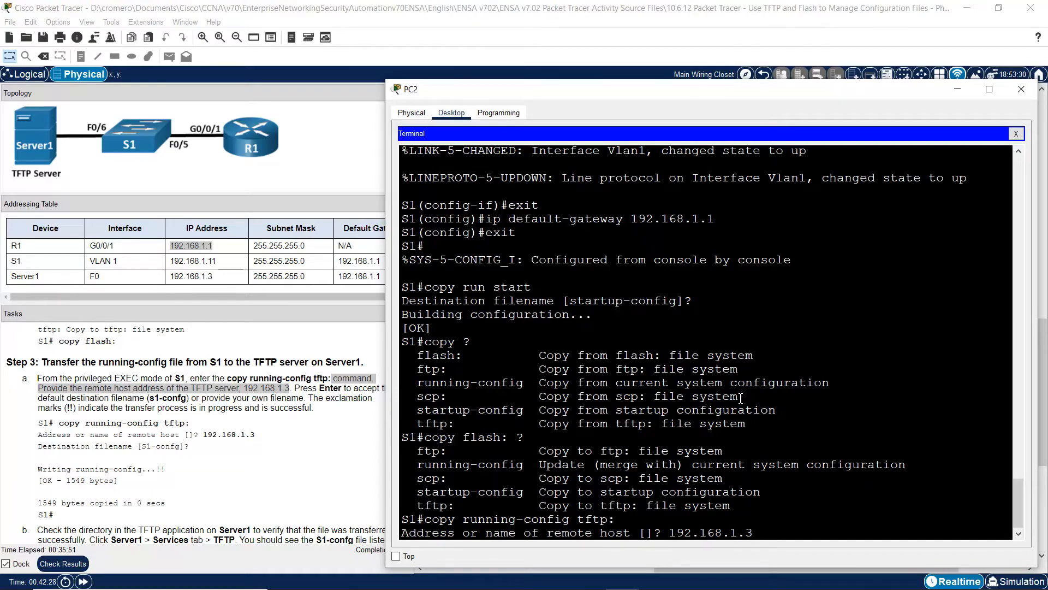
key("Return")
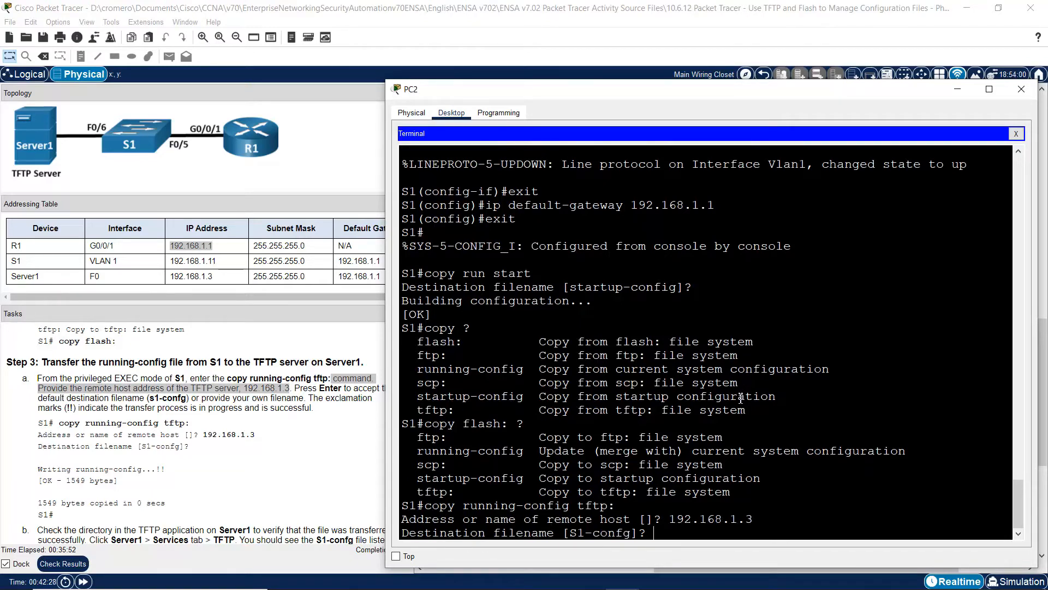
left_click(307, 390)
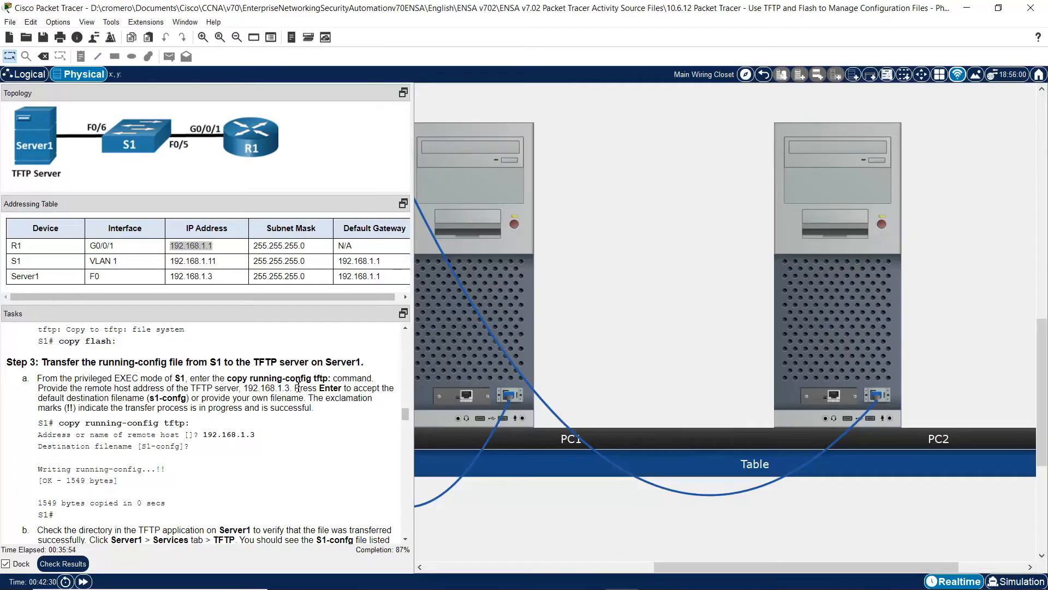
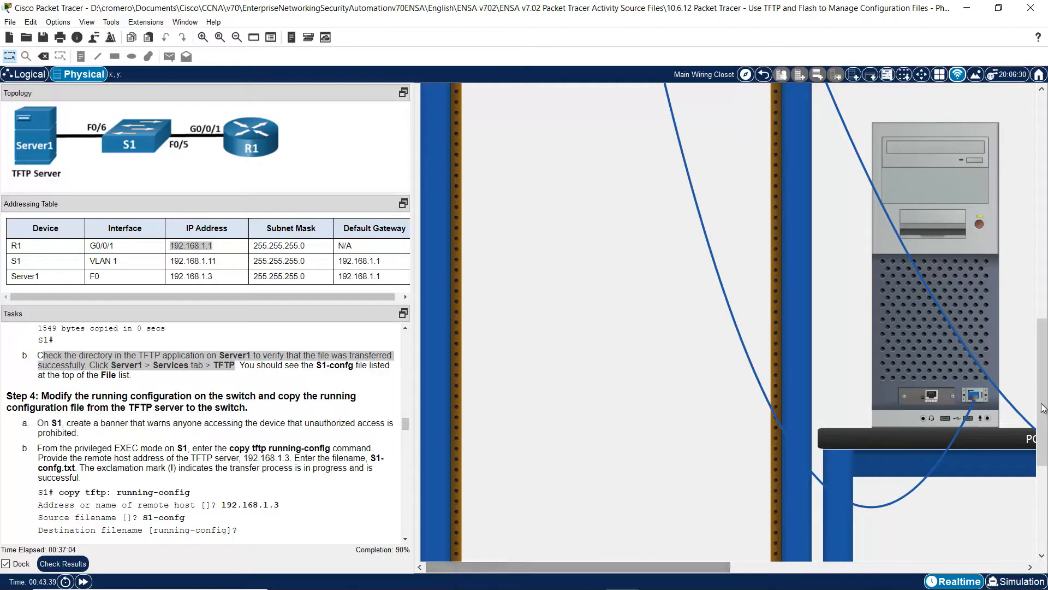
- Scroll the Physical view up to the rack holding R1, S1 and Server1
scroll(998, 241, "up", 8)
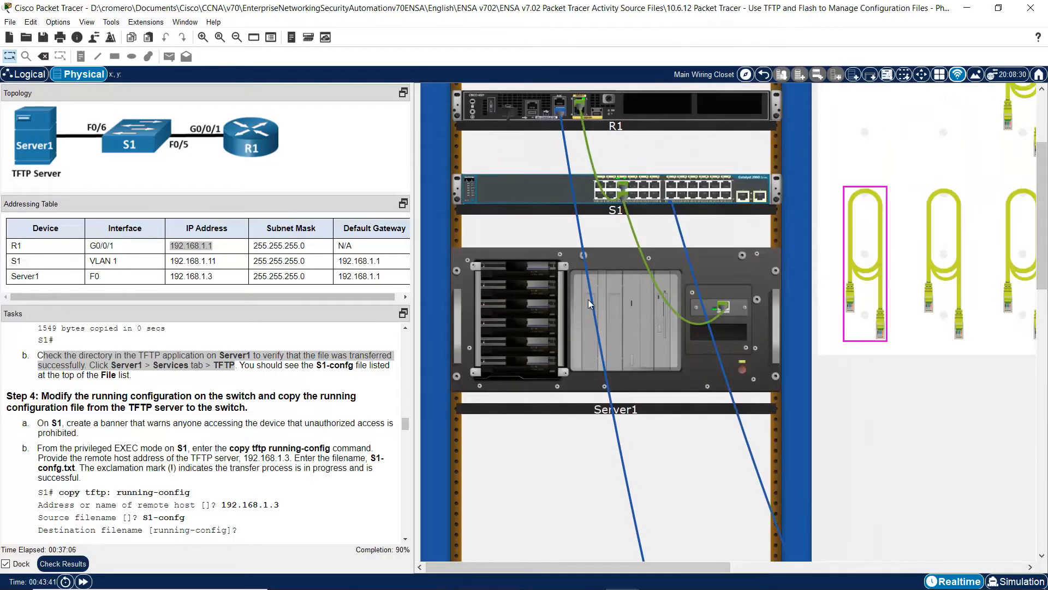
- Confirm S1-config is in Server1's TFTP file list, then bring up the Step 4 instructions
left_click(634, 303)
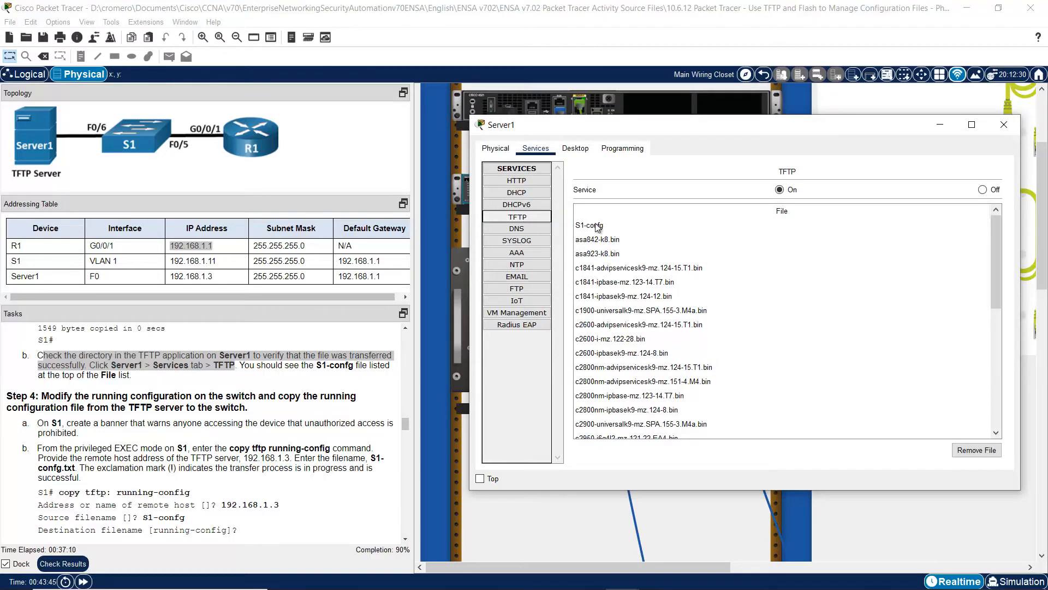
left_click(596, 226)
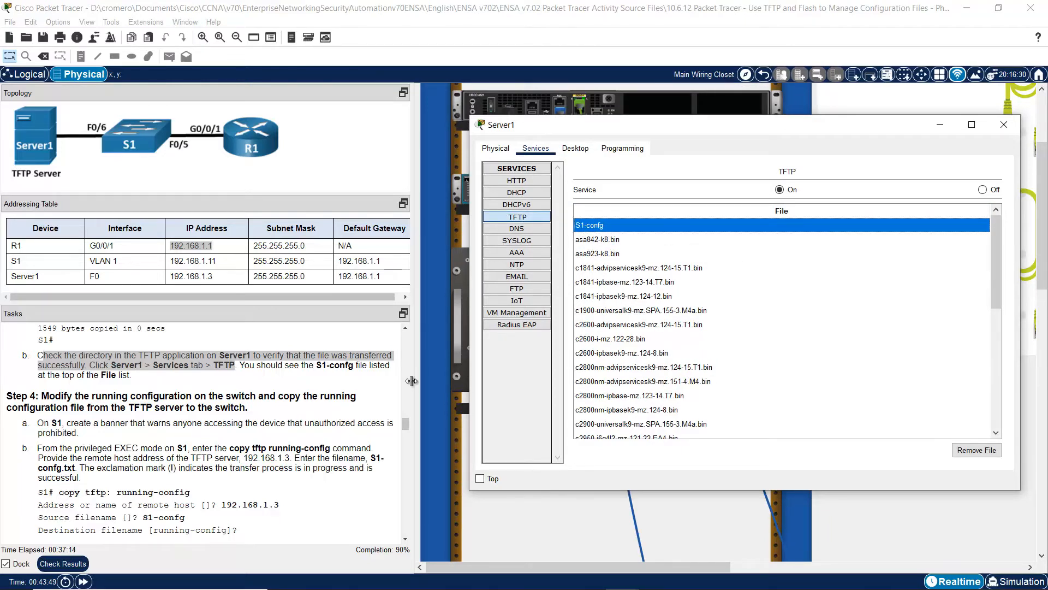
left_click(407, 540)
left_click(407, 539)
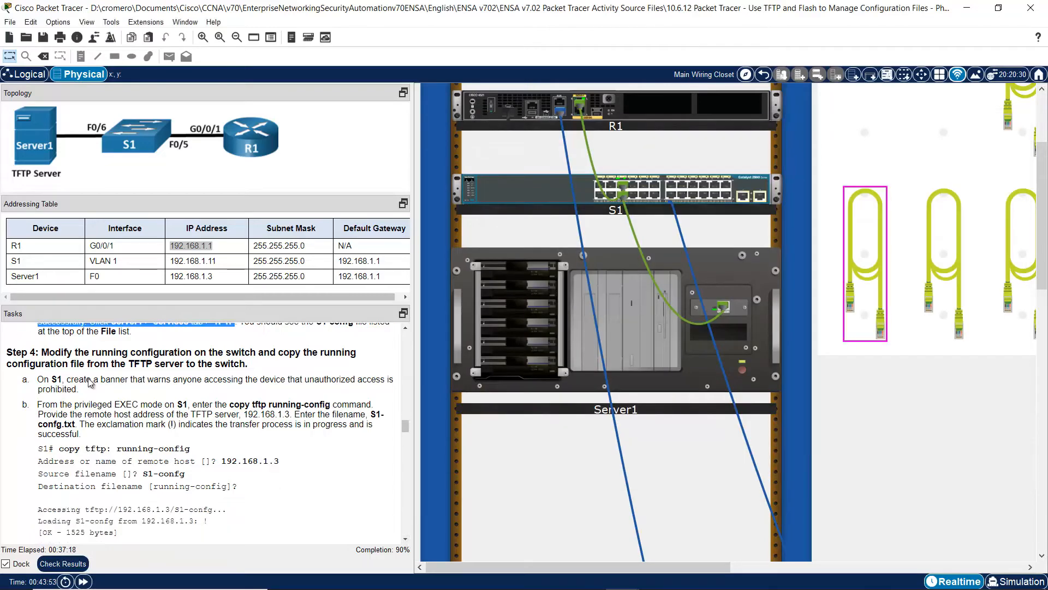
- Read Step 4's warning-banner task and pan the workspace to the PC2 tower on the table
left_click_drag(50, 354, 253, 363)
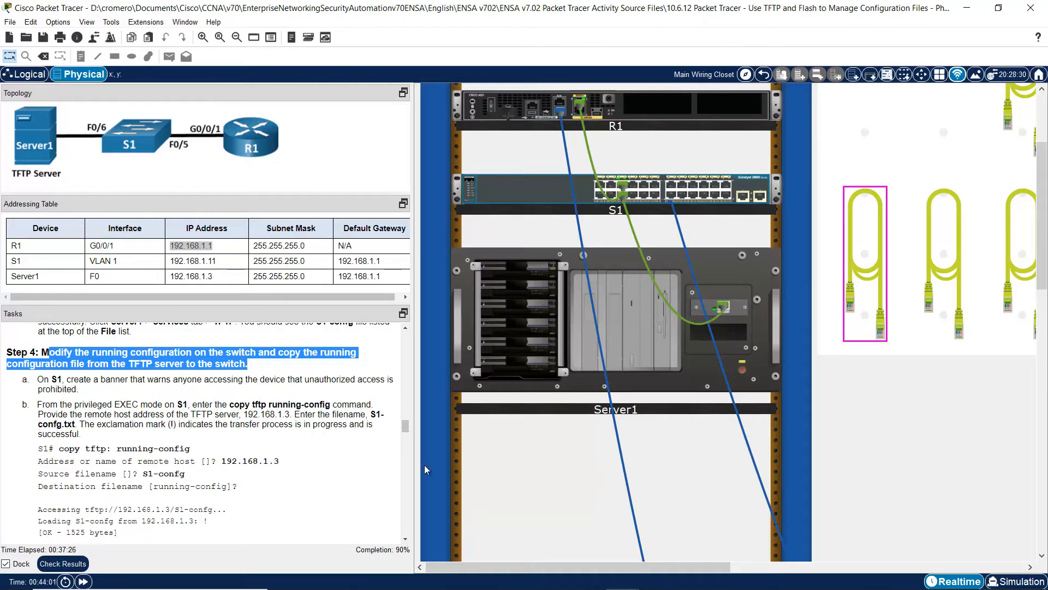
left_click(405, 539)
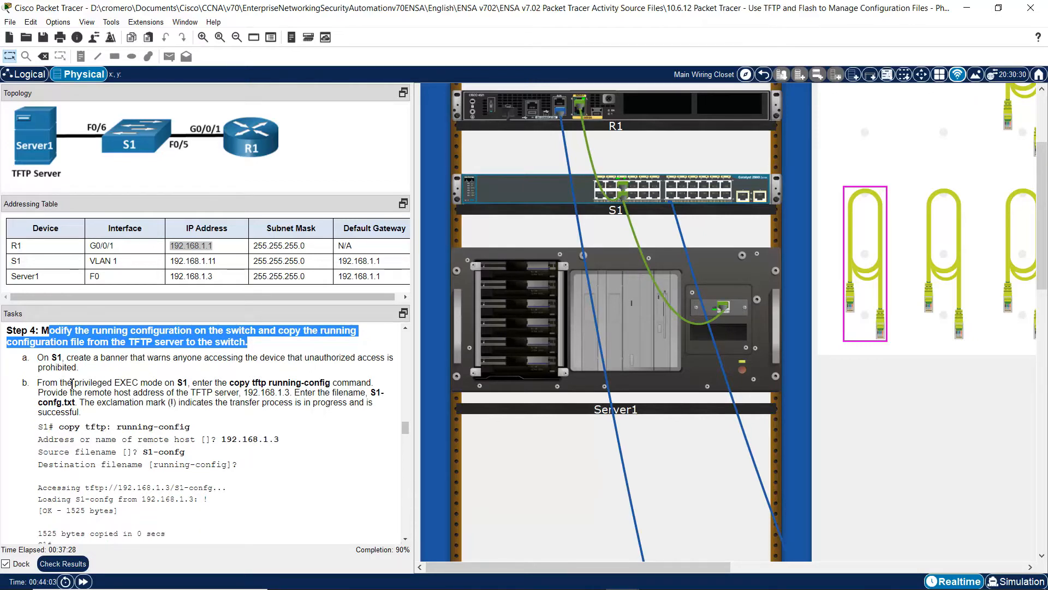
left_click_drag(37, 357, 89, 369)
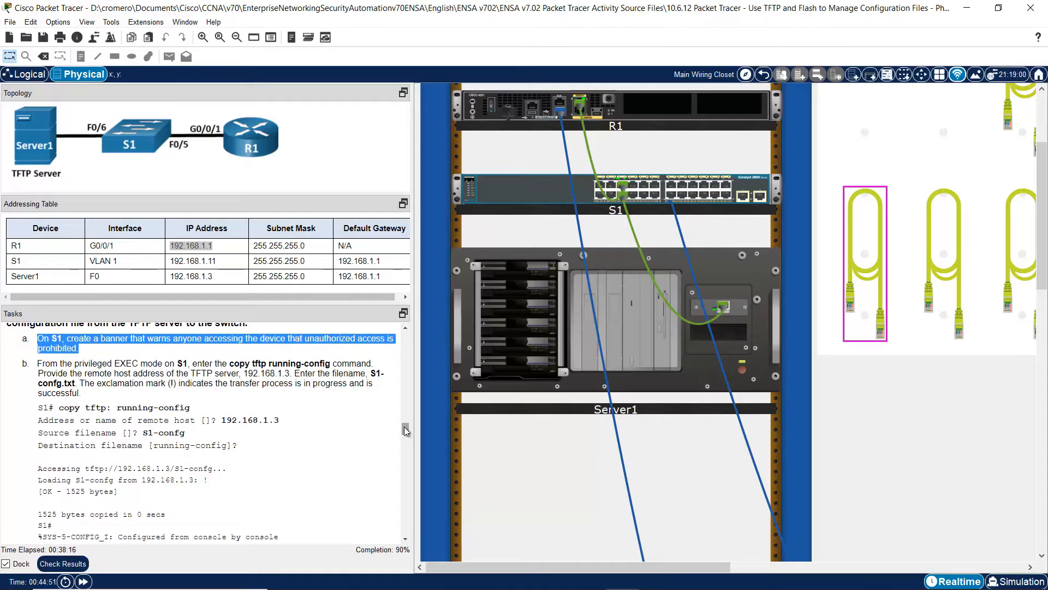
left_click_drag(718, 563, 999, 566)
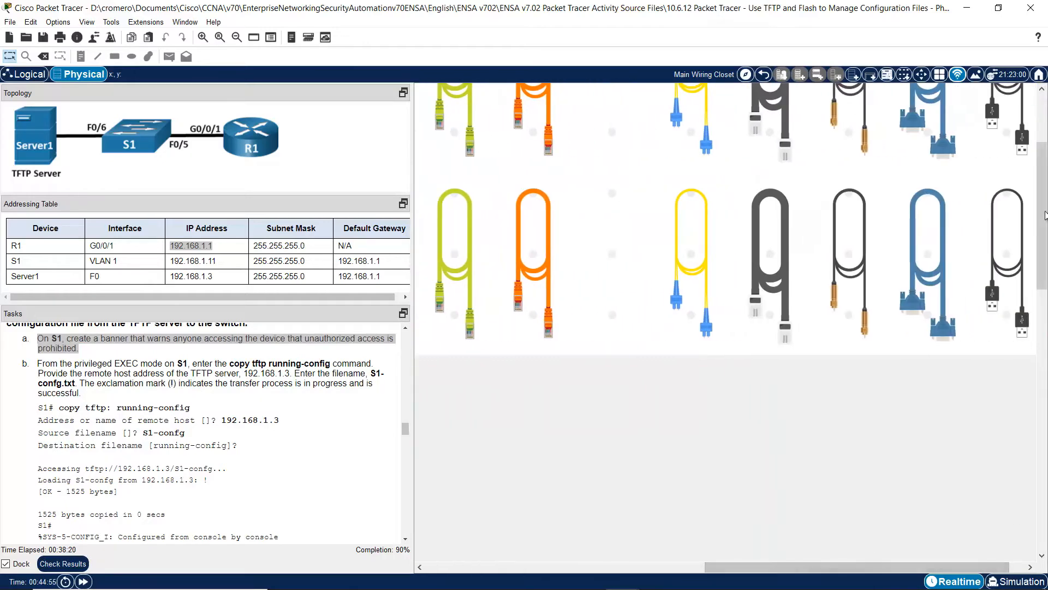
left_click_drag(1043, 232, 1043, 404)
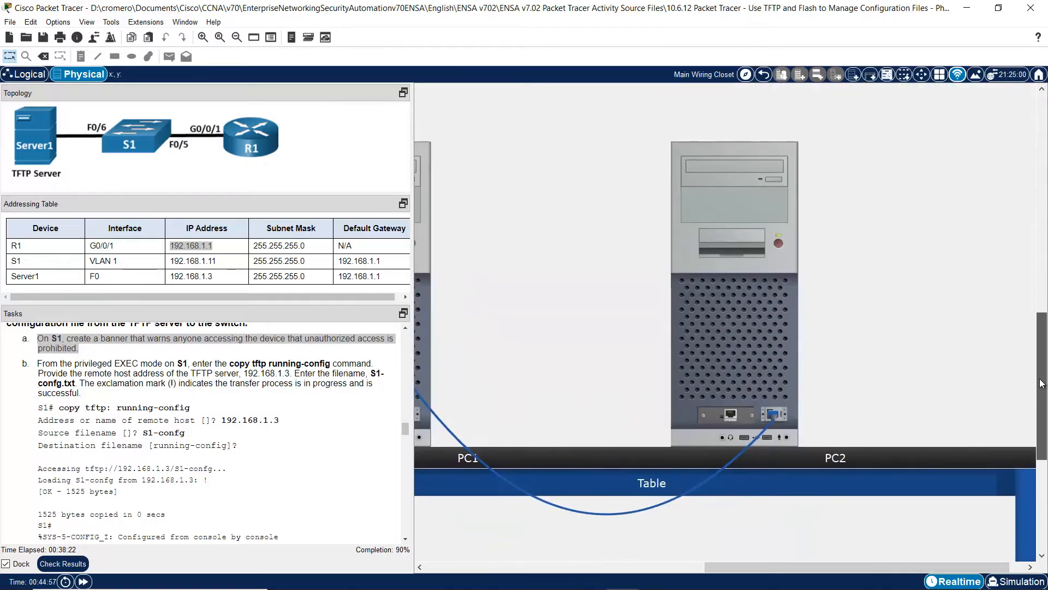
- Run show run on S1 from PC2's terminal and page through to the end
left_click(760, 351)
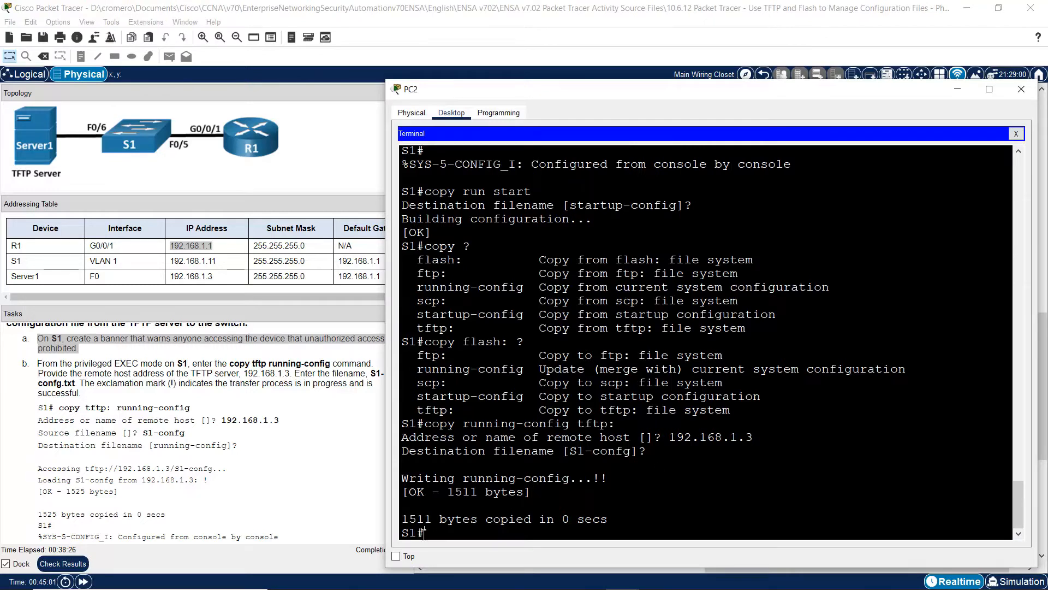
left_click_drag(433, 535, 400, 538)
left_click(452, 534)
type("show run")
key("Return")
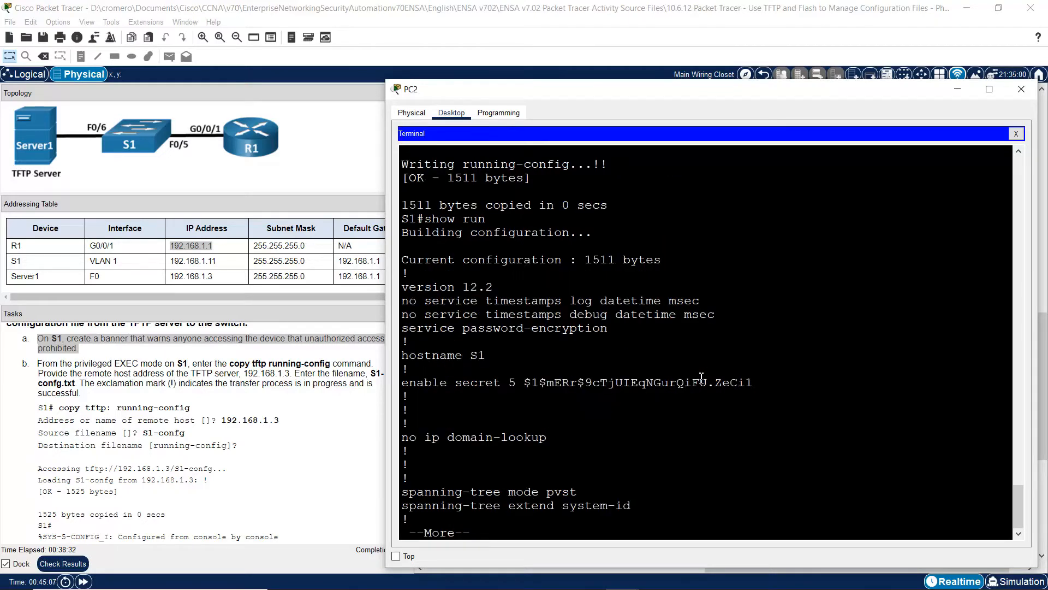
key("Return")
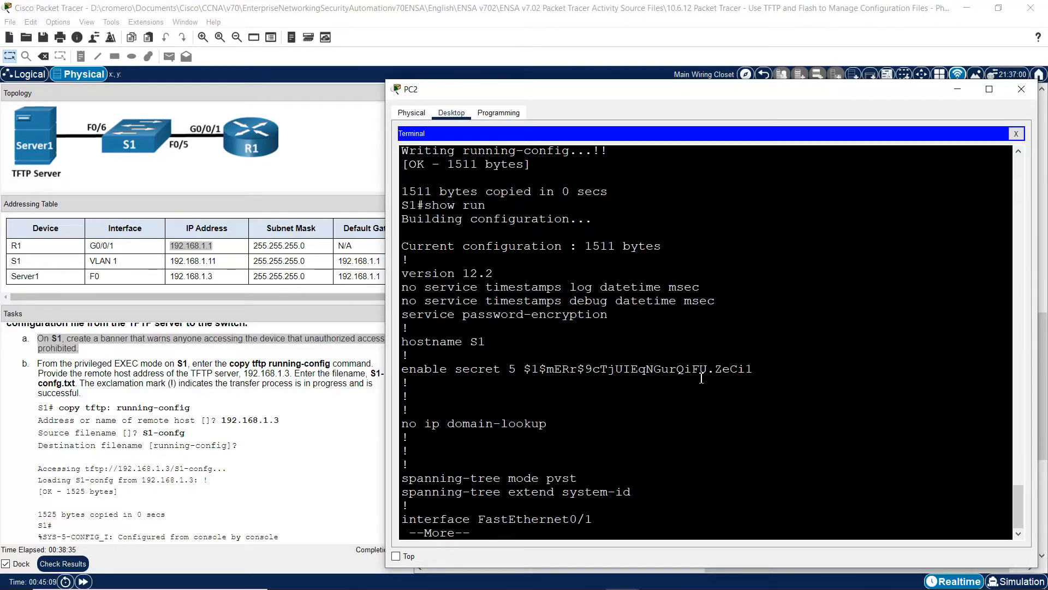
key("Return")
key("Return")
key("Return")
key("Return")
key("Return")
key("Return")
key("Return")
key("Return")
key("Return")
key("Return")
key("Return")
key("Return")
key("Return")
key("Return")
key("Return")
key("Return")
key("Return")
key("Return")
key("Return")
key("Return")
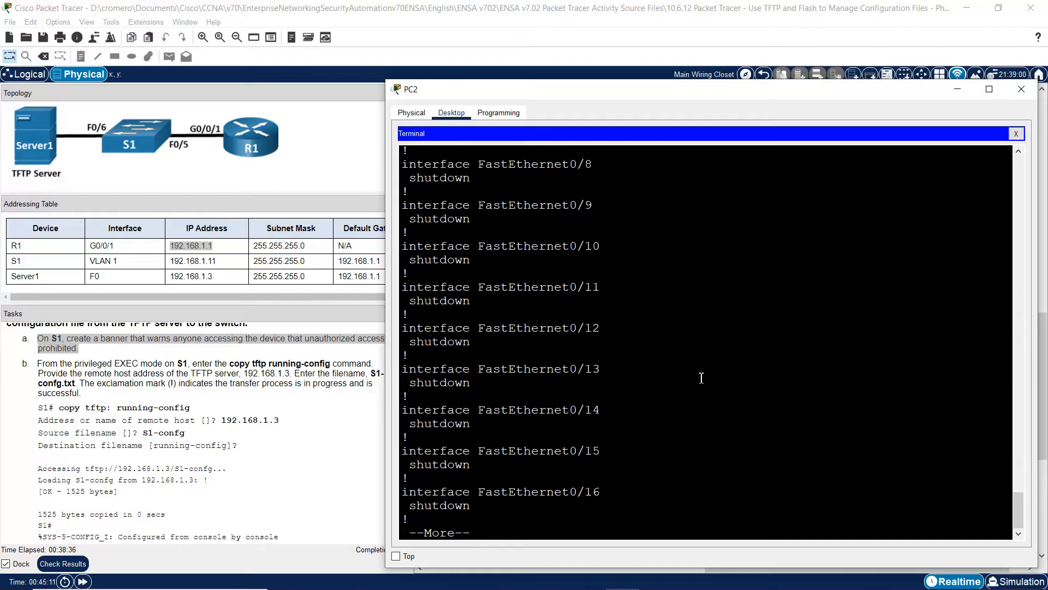
key("Return")
key("Return")
key("Return")
key("Return")
key("Return")
key("Return")
key("Return")
key("Return")
key("Return")
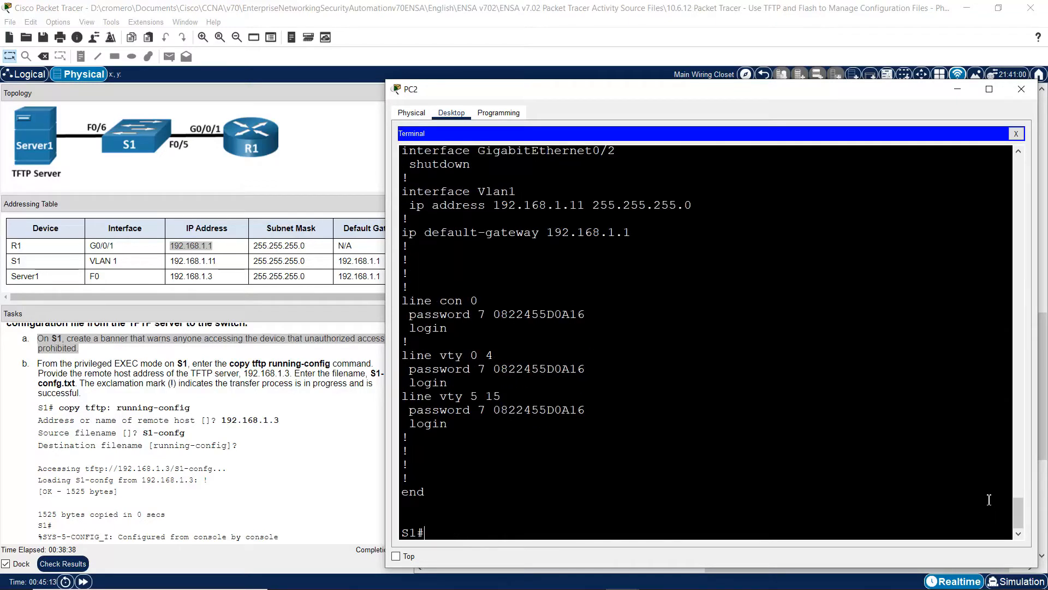
- Review S1's hostname and global settings, then read task a's banner instruction
left_click_drag(1015, 510, 1010, 402)
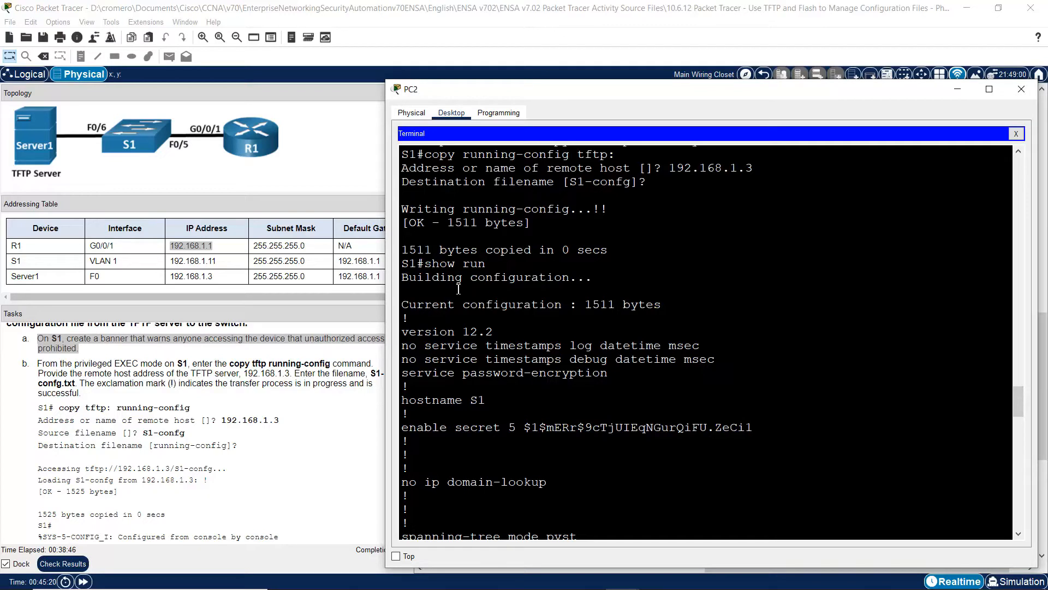
left_click_drag(449, 316, 559, 503)
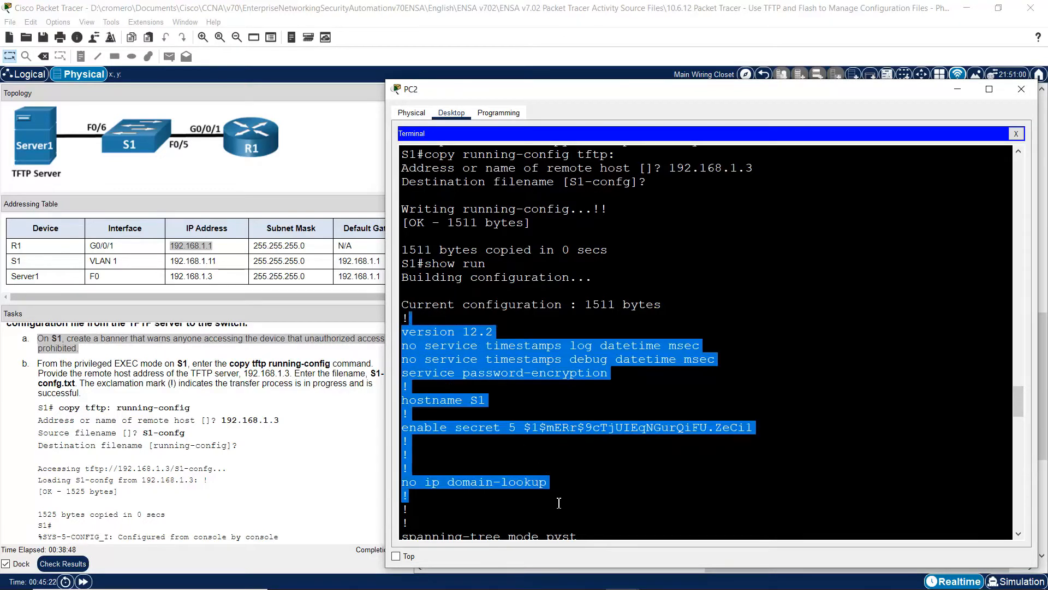
left_click_drag(1020, 392, 1016, 503)
left_click_drag(433, 210, 534, 494)
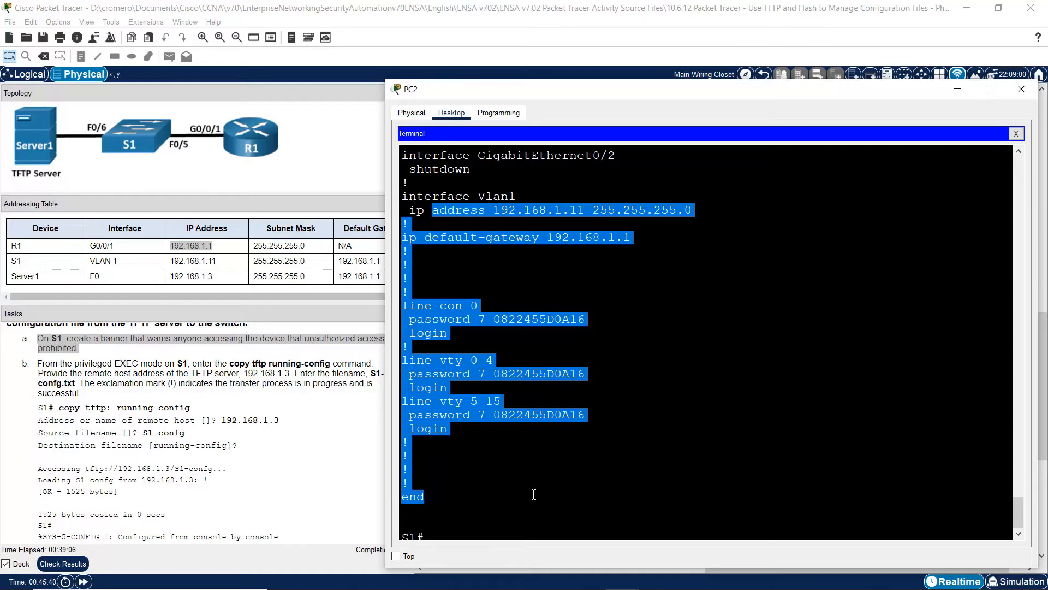
left_click(87, 363)
left_click_drag(63, 338, 81, 349)
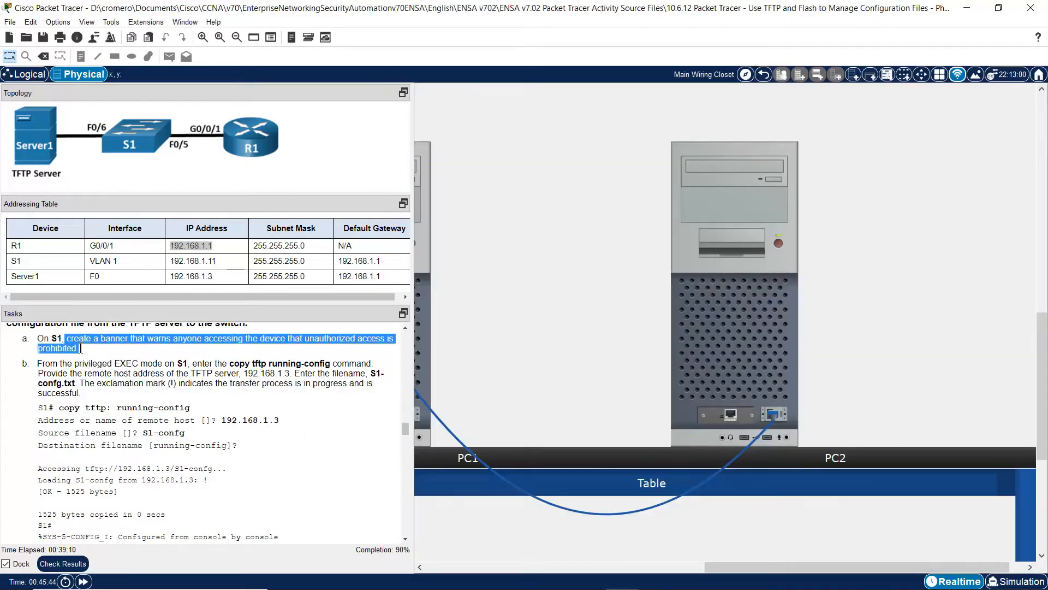
- In global configuration on S1, set the MOTD banner 'Unauthorized Access is Prohibited!'
left_click(745, 355)
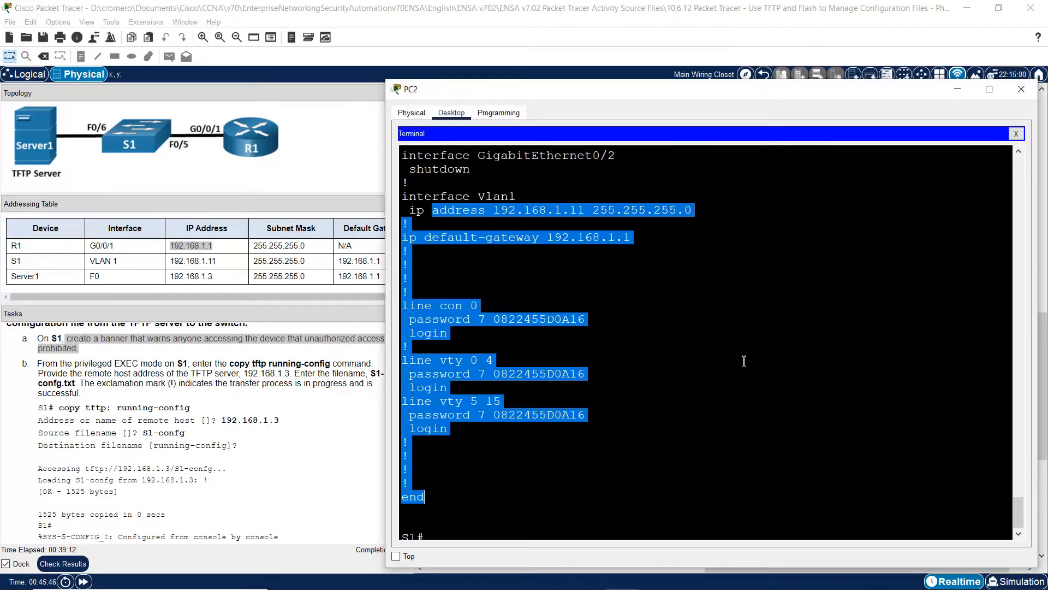
left_click(691, 451)
type("conf term")
key("Return")
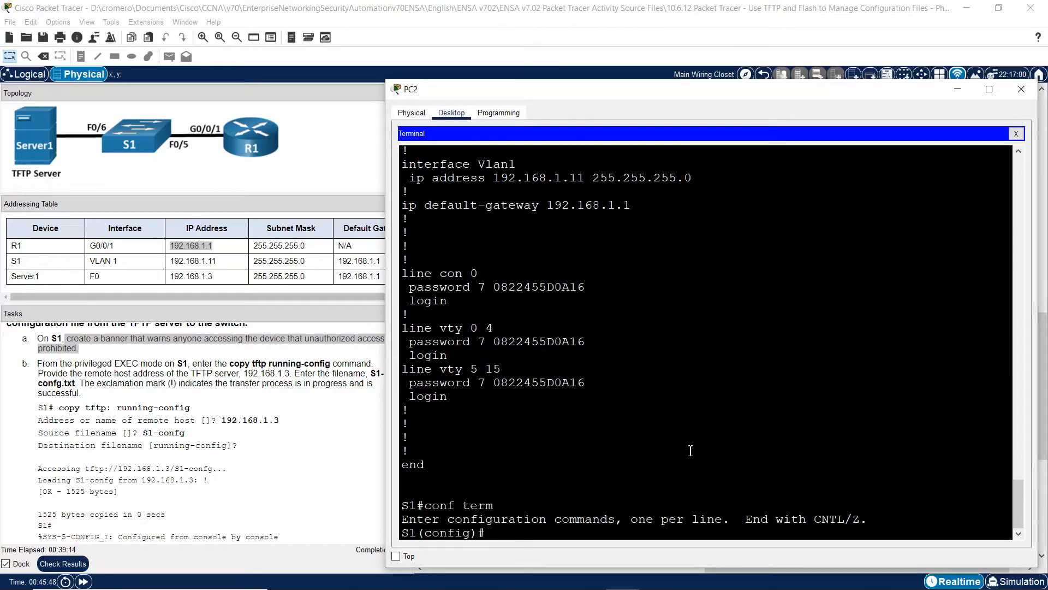
type("banner motd %%")
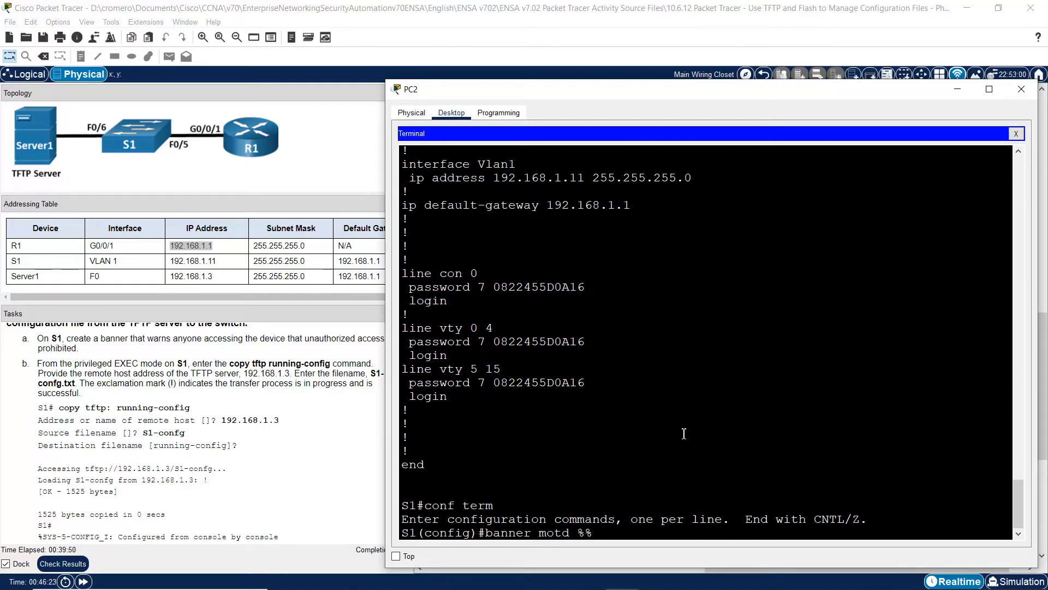
type("Unauthorized ")
type("Access is Pr")
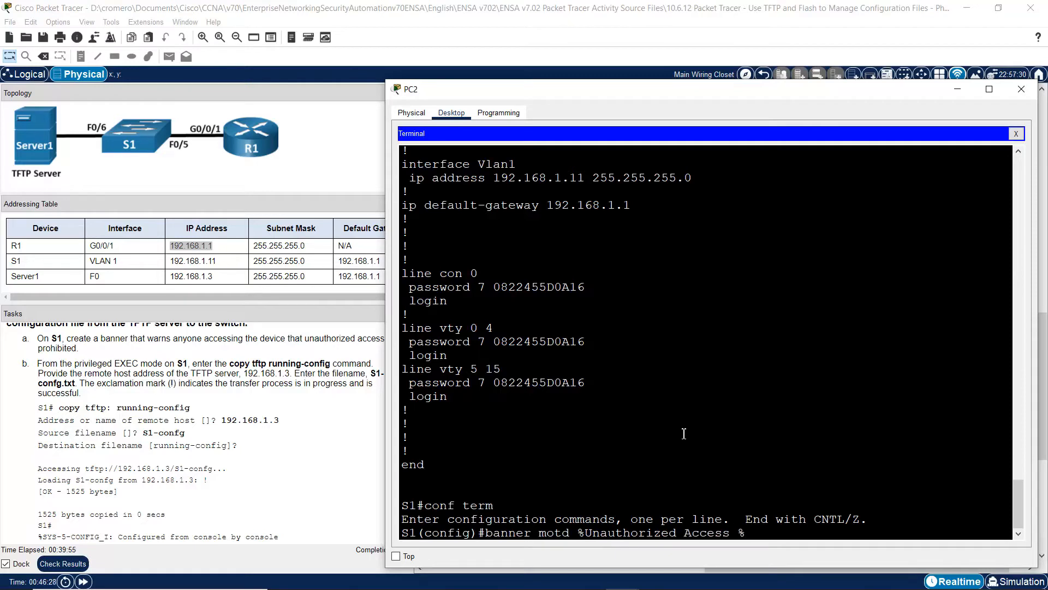
type("ohibited")
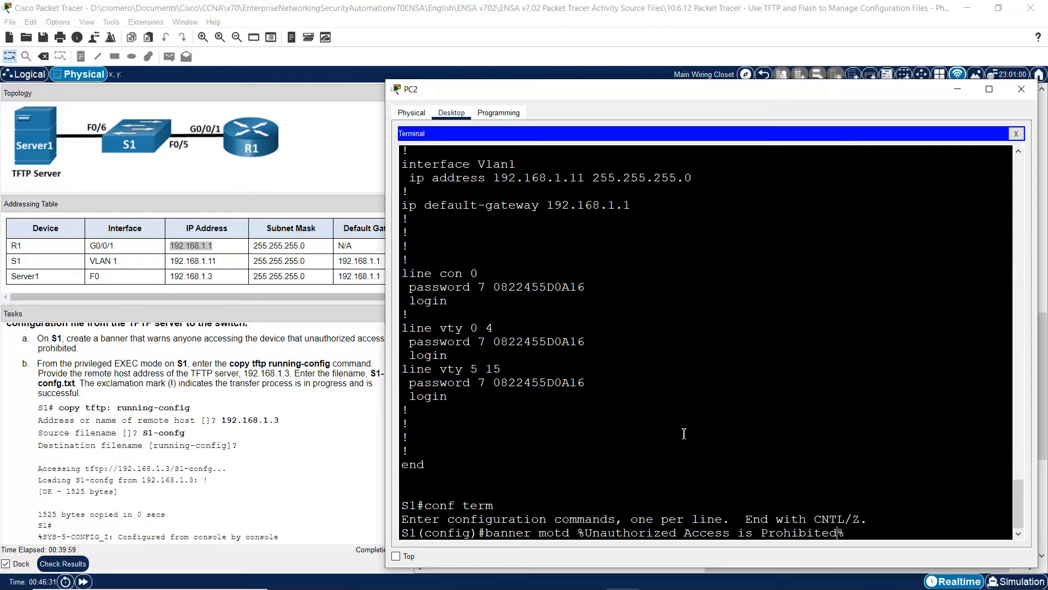
type("!")
key("Return")
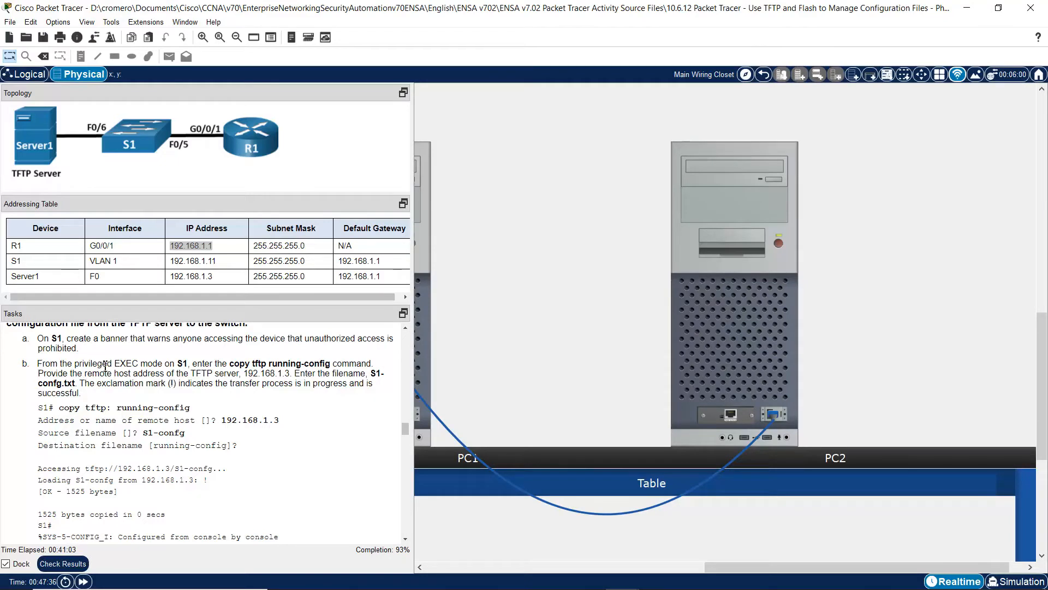
- Read task b's privileged EXEC and copy tftp running-config instructions
left_click_drag(37, 364, 331, 362)
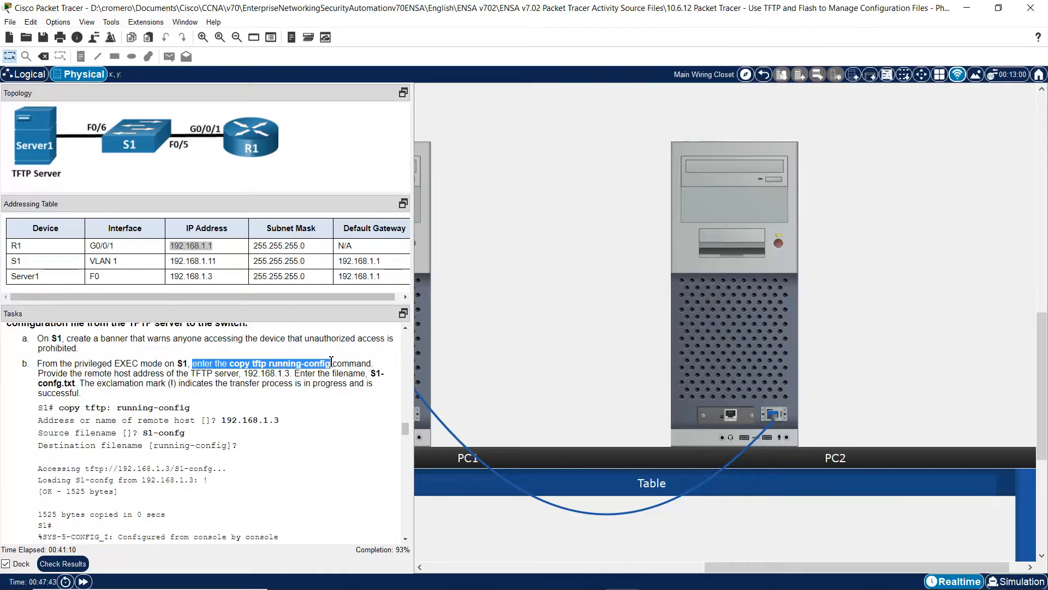
left_click_drag(253, 363, 327, 366)
left_click(273, 365)
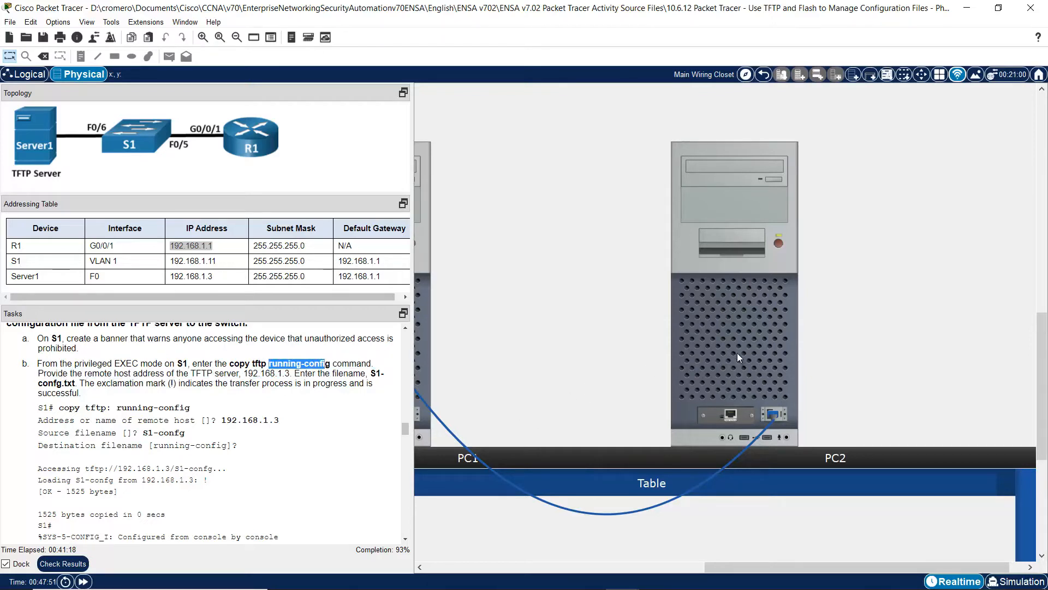
scroll(399, 431, "down", 1)
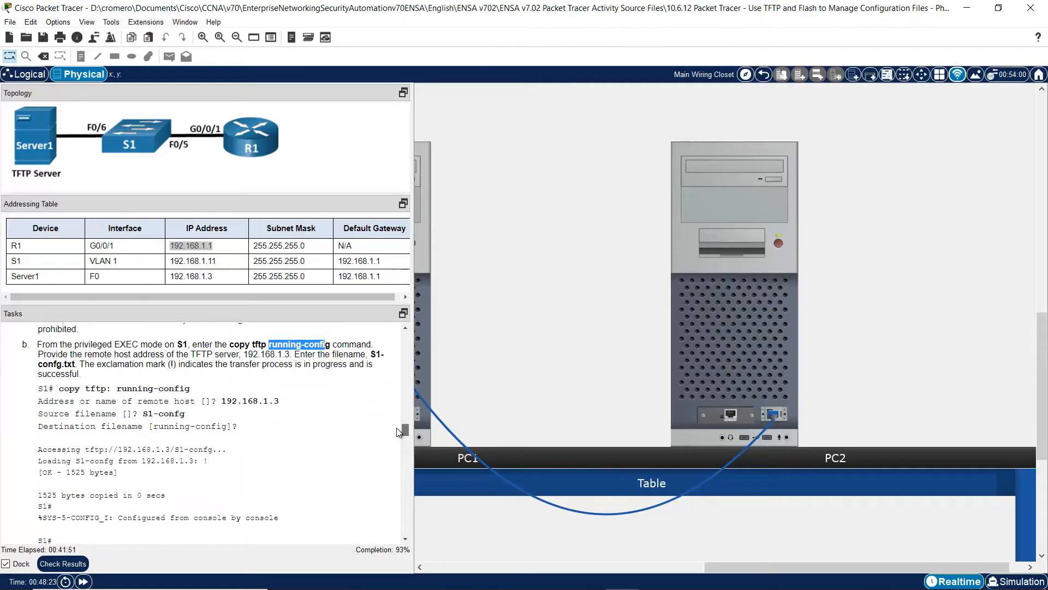
left_click(352, 379)
- Exit configuration mode and confirm the banner motd line in S1's show run output
left_click(736, 328)
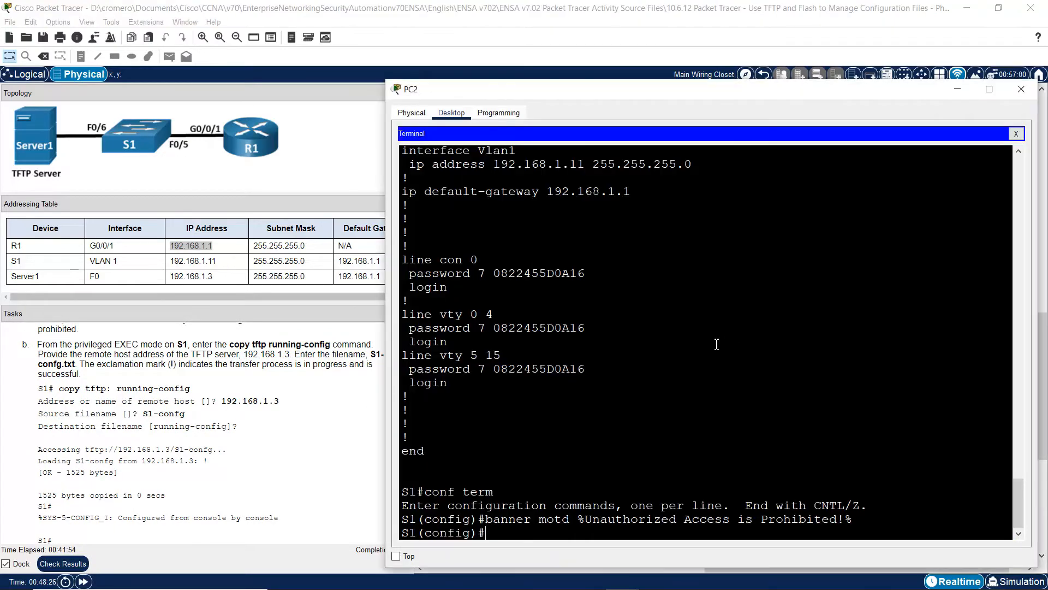
type("exit")
key("Return")
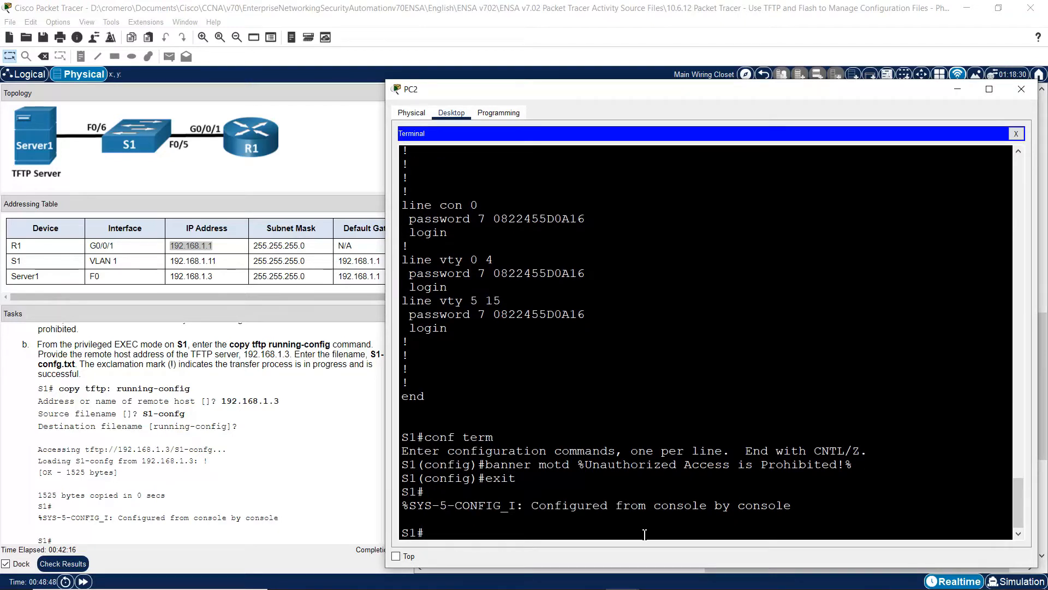
type("show run")
key("Return")
key("space")
key("space")
key("space")
key("space")
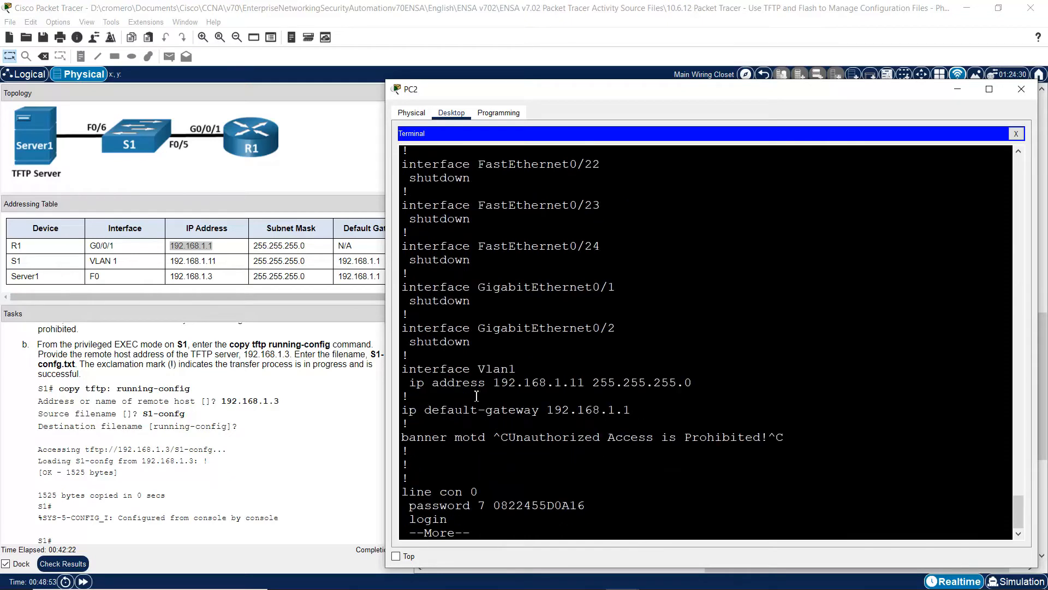
left_click_drag(418, 436, 410, 423)
left_click_drag(814, 426, 816, 435)
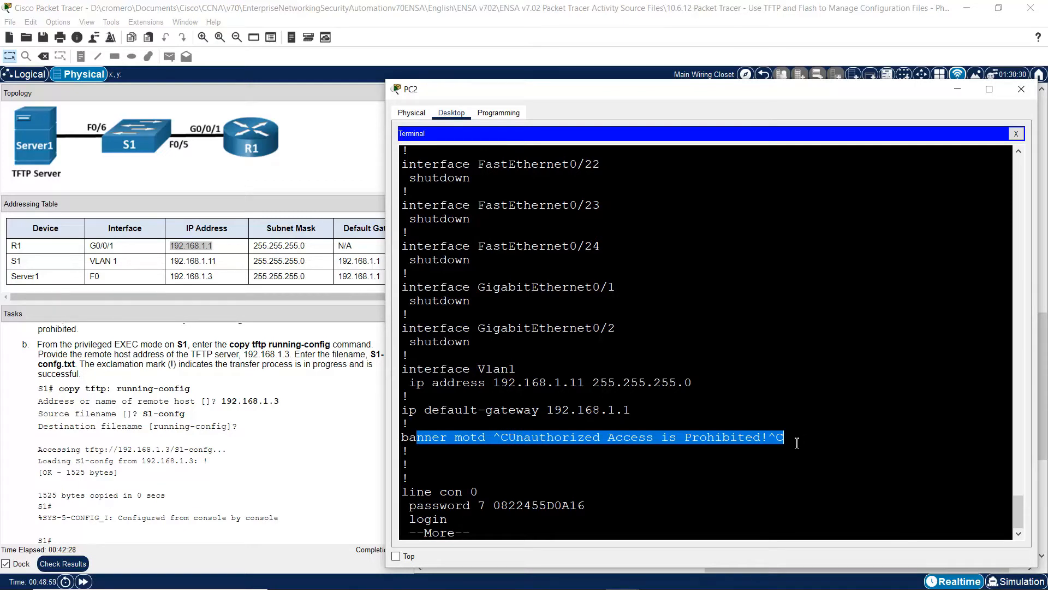
key("space")
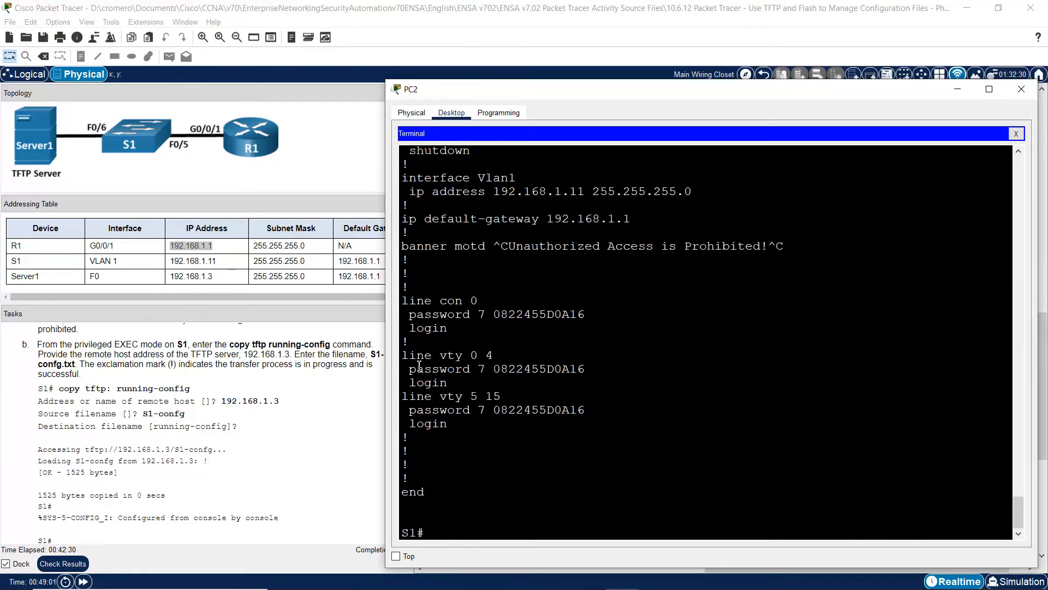
- Read the copy running-config command wording in the task instructions
left_click(251, 345)
left_click_drag(233, 345, 321, 345)
left_click(252, 345)
- Run copy tftp: running-config on S1 and give 192.168.1.3 as the TFTP host
left_click(768, 350)
type("copy t")
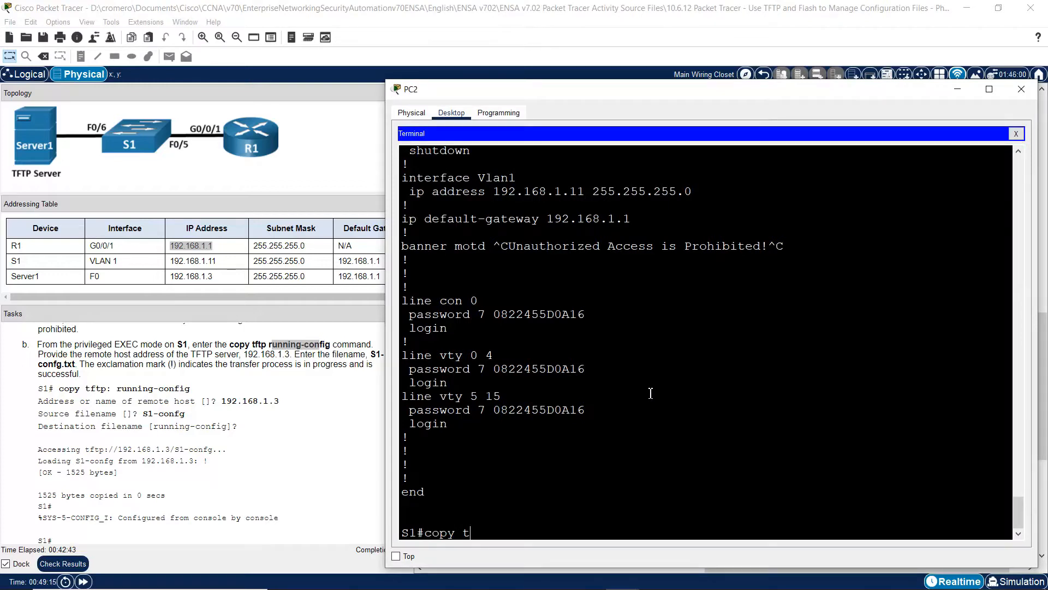
type("ftp: running-config")
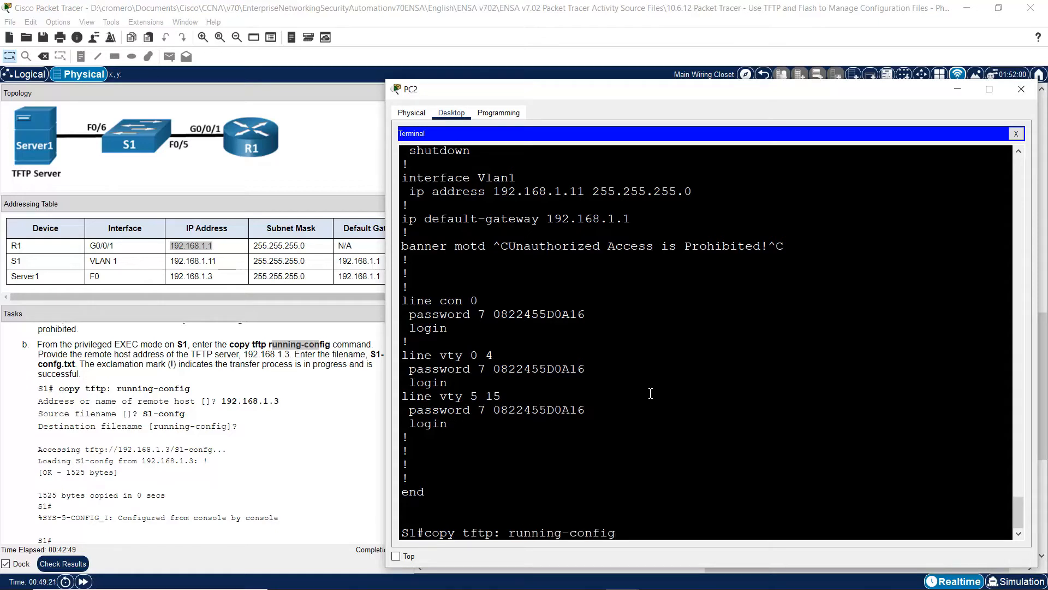
key("Return")
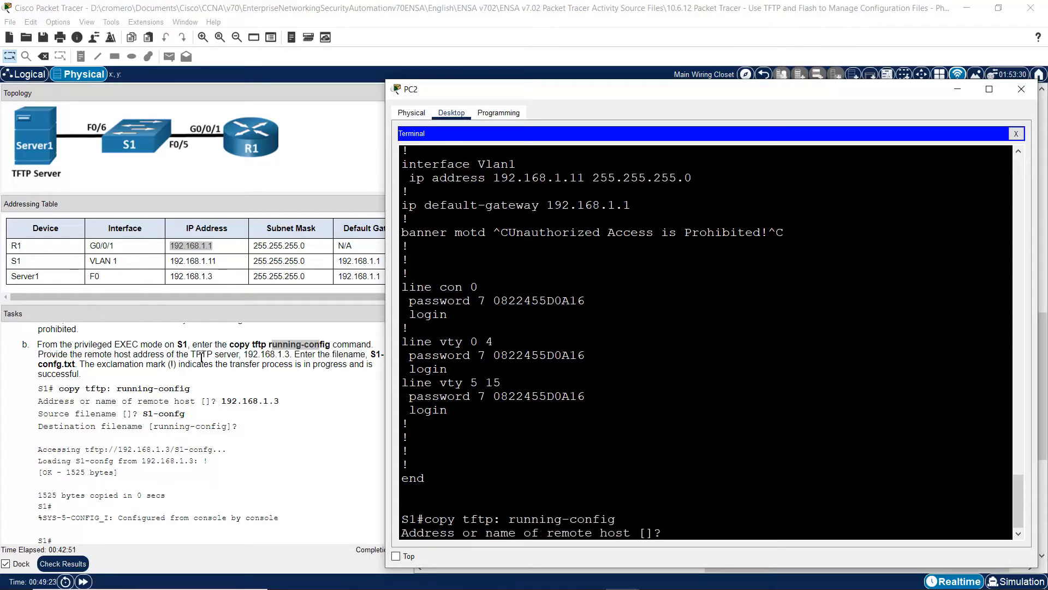
left_click_drag(196, 354, 294, 354)
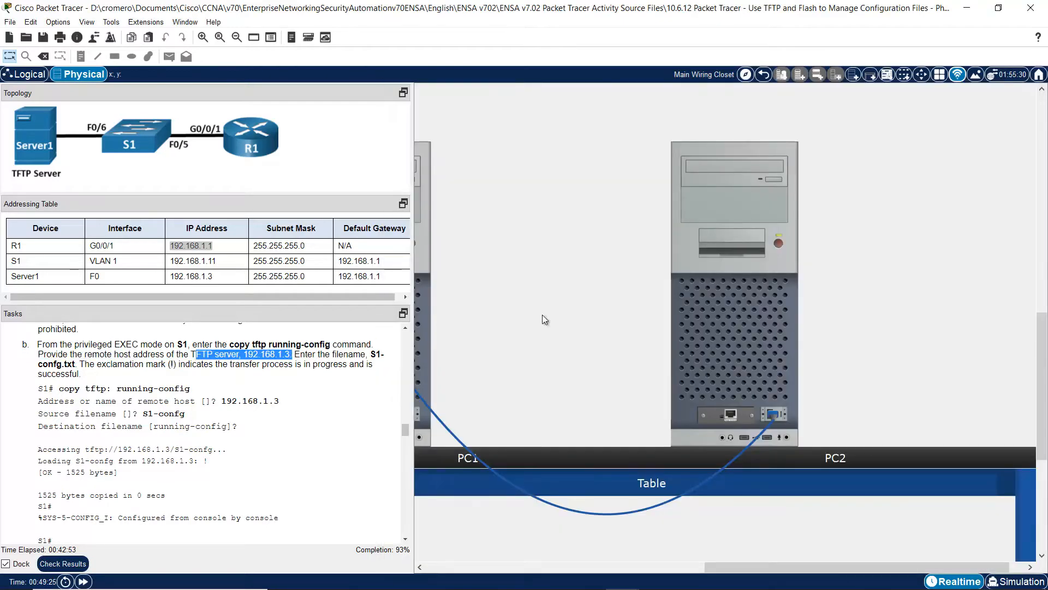
left_click(761, 343)
type("192.")
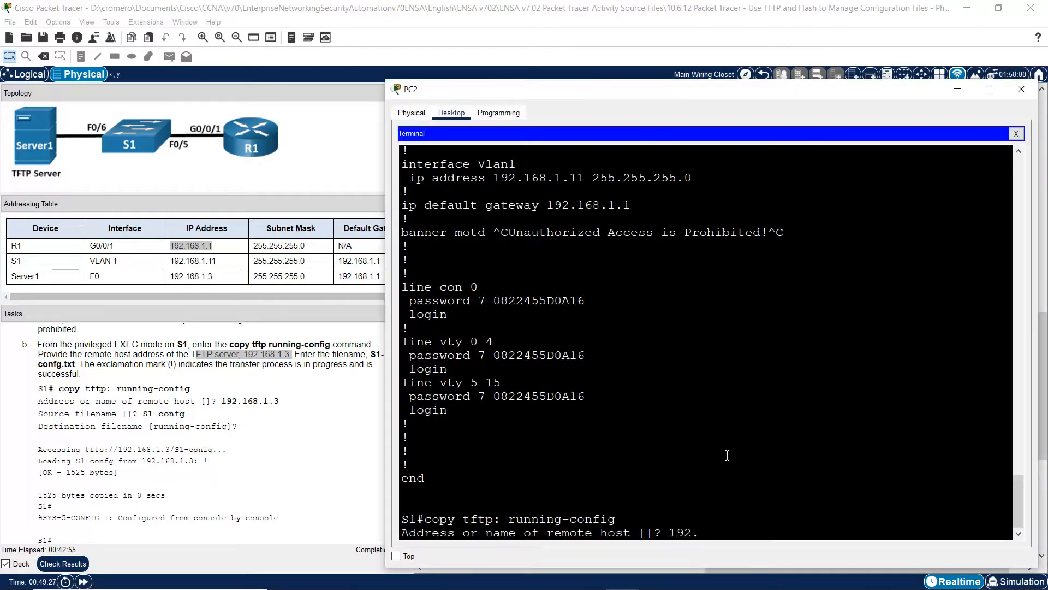
type("168.1.3")
key("Return")
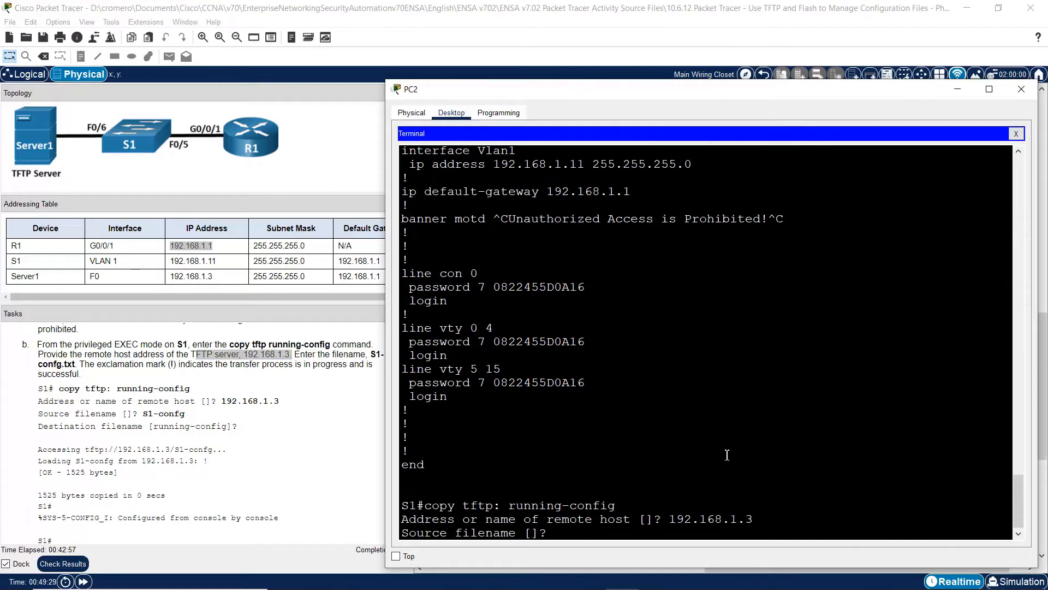
- Read the task's source filename instruction and pan the workspace
left_click(312, 350)
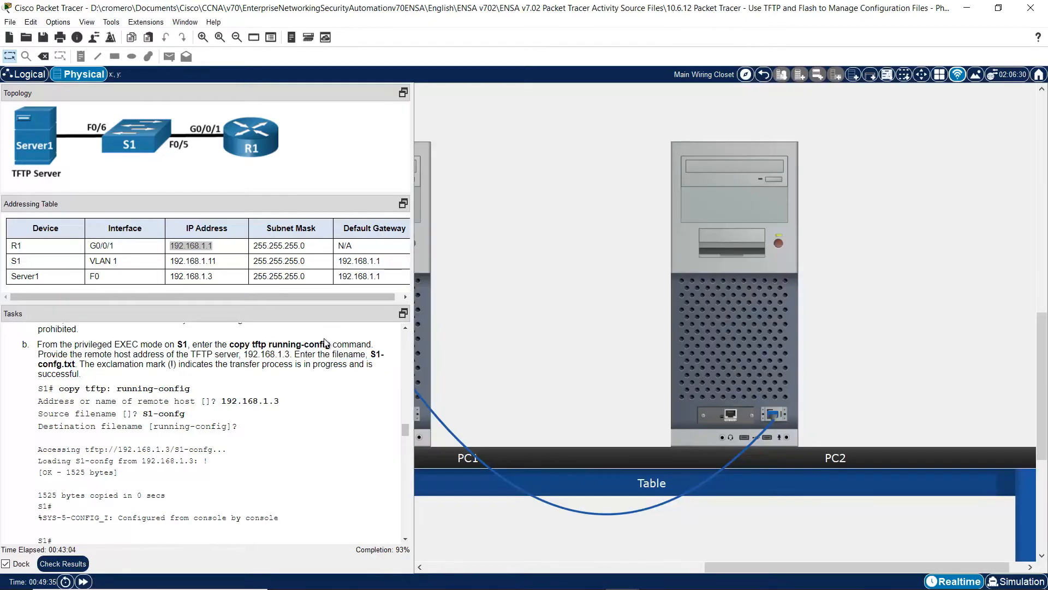
left_click_drag(305, 354, 284, 358)
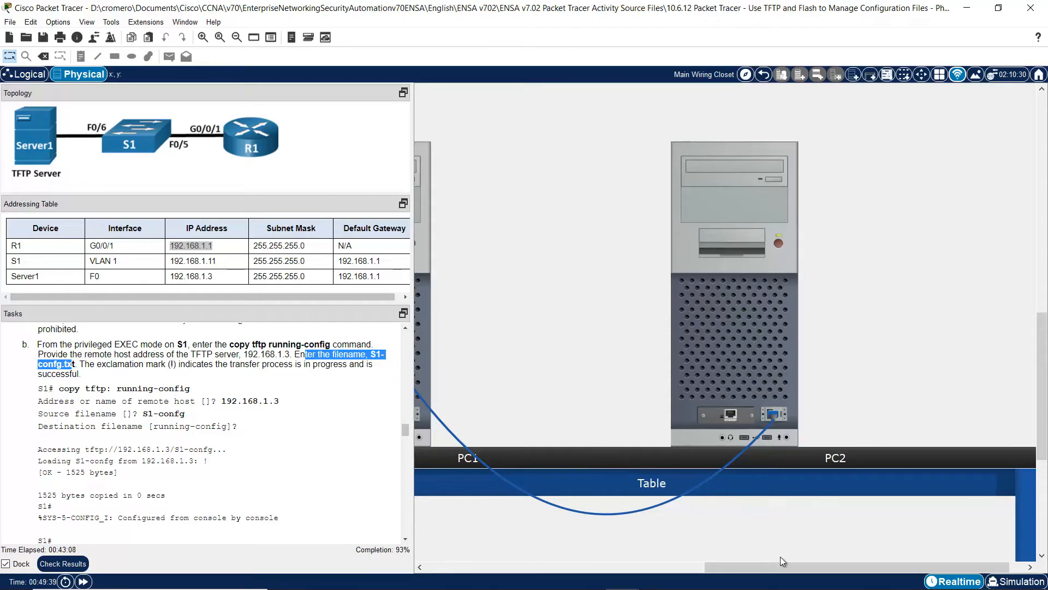
left_click_drag(779, 569, 500, 568)
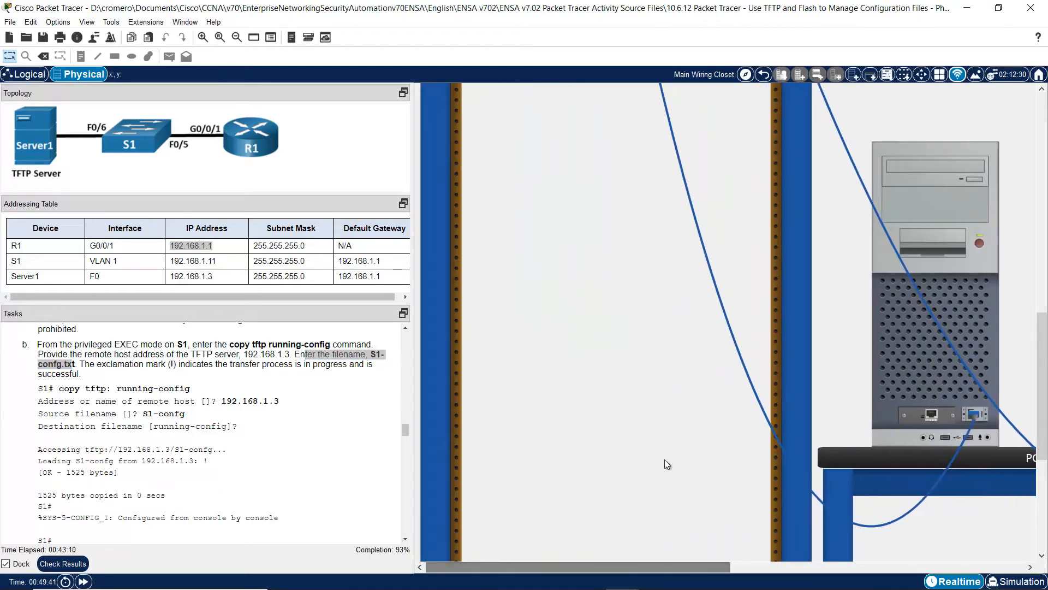
- Recheck that S1-config is listed in Server1's TFTP files, then hide its window
scroll(664, 459, "up", 5)
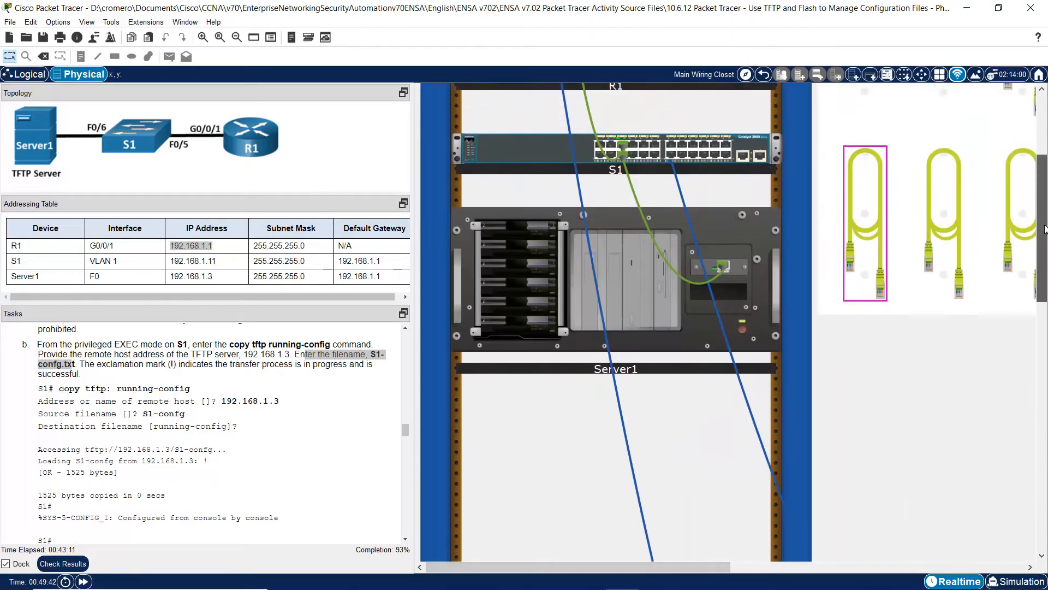
left_click(659, 292)
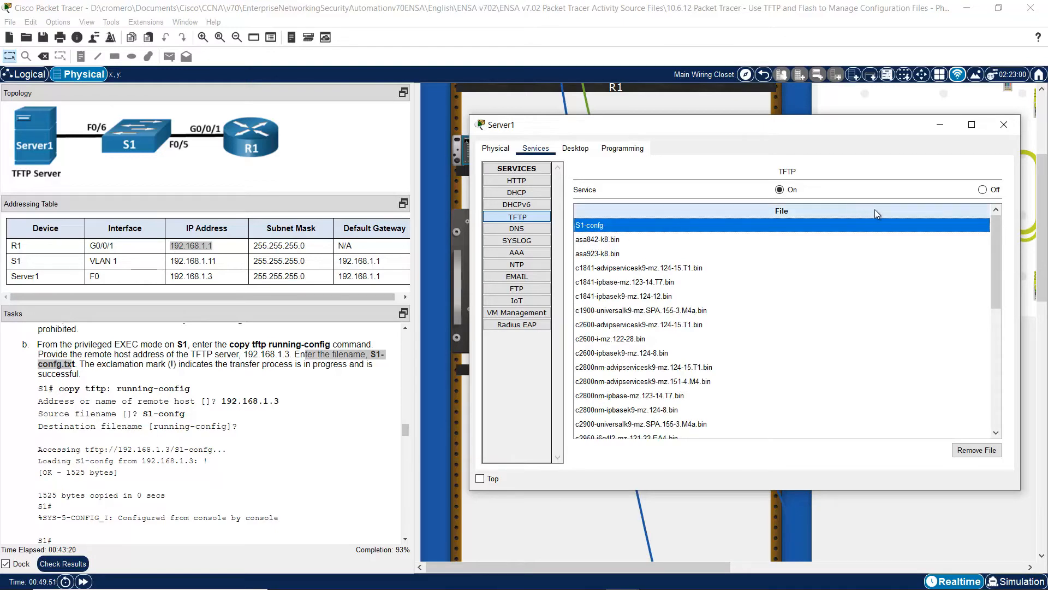
left_click(947, 127)
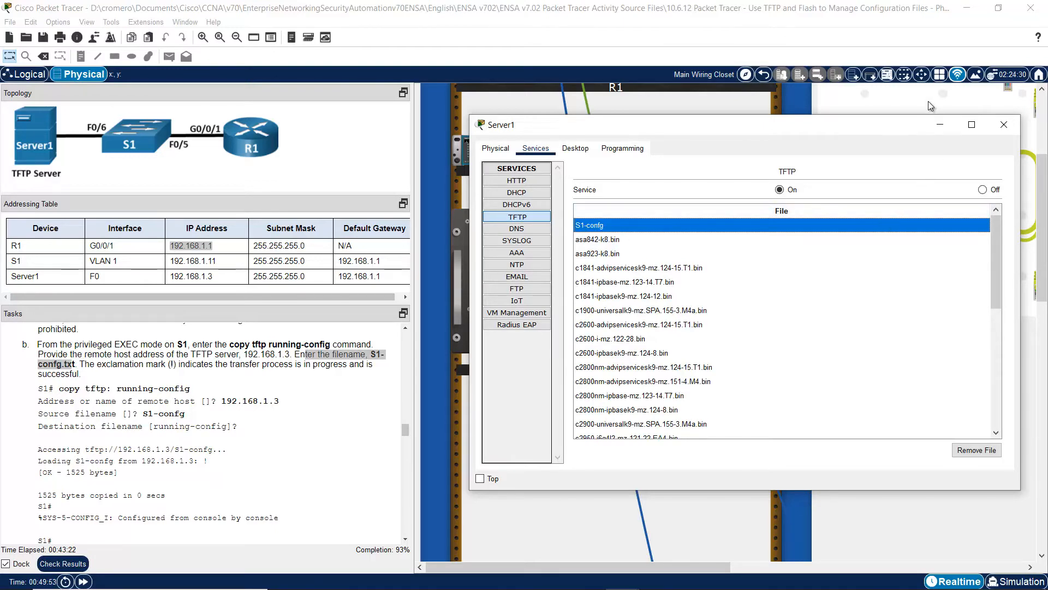
left_click_drag(695, 570, 990, 567)
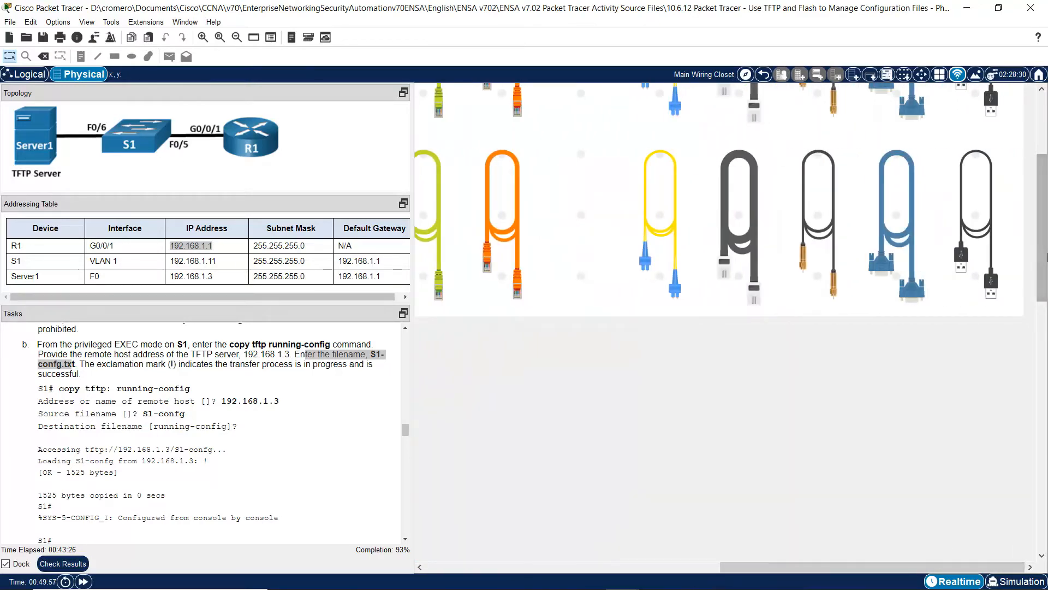
- Enter S1-confg as the source filename in PC2's terminal
left_click_drag(1041, 259, 1031, 443)
left_click(697, 298)
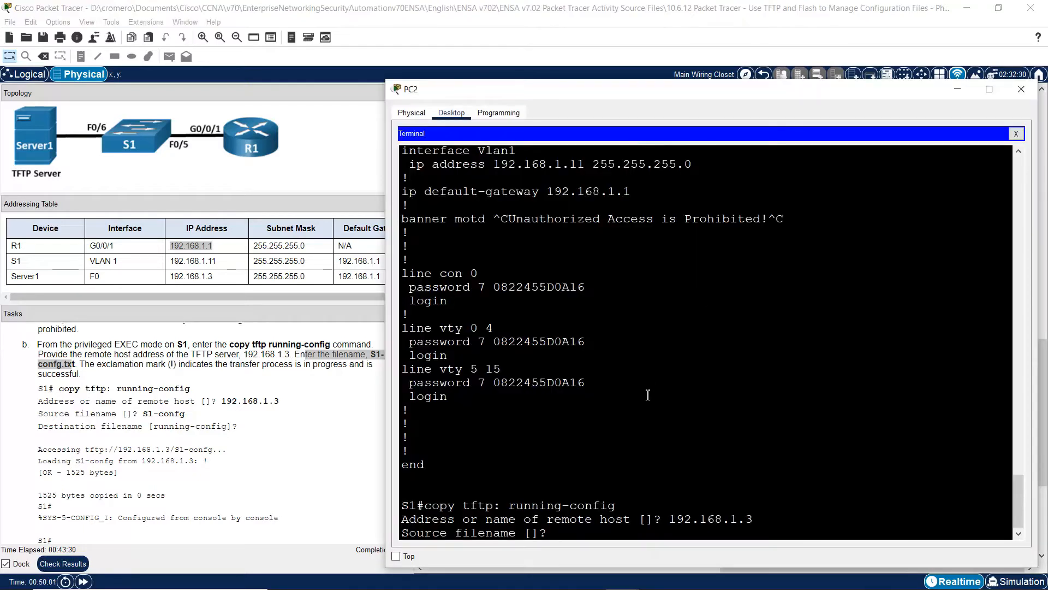
type("confg")
key("Return")
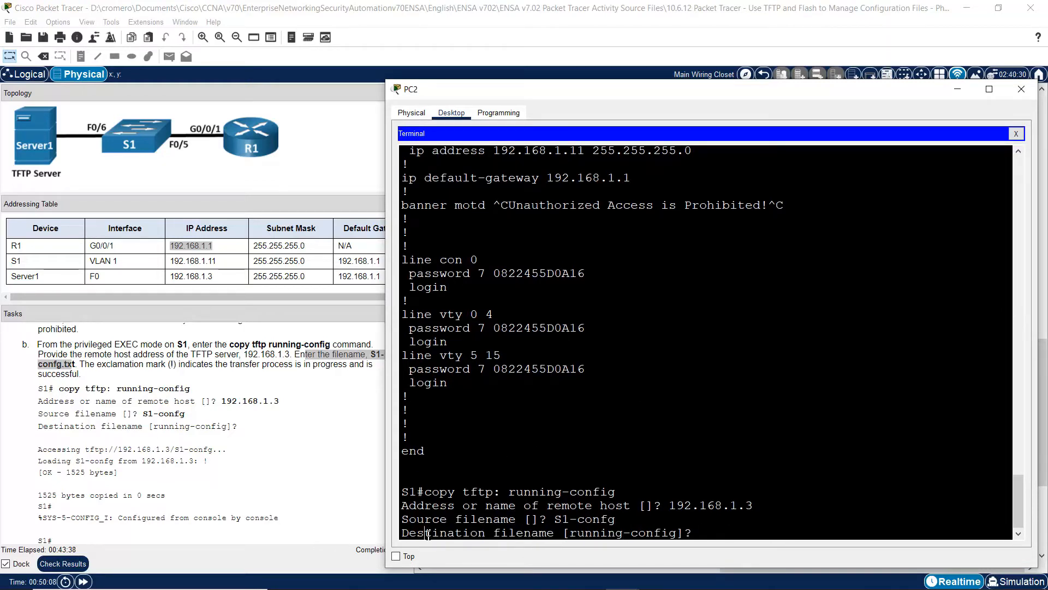
- Accept running-config as destination and confirm the 1511-byte transfer completed OK
left_click_drag(426, 534, 542, 537)
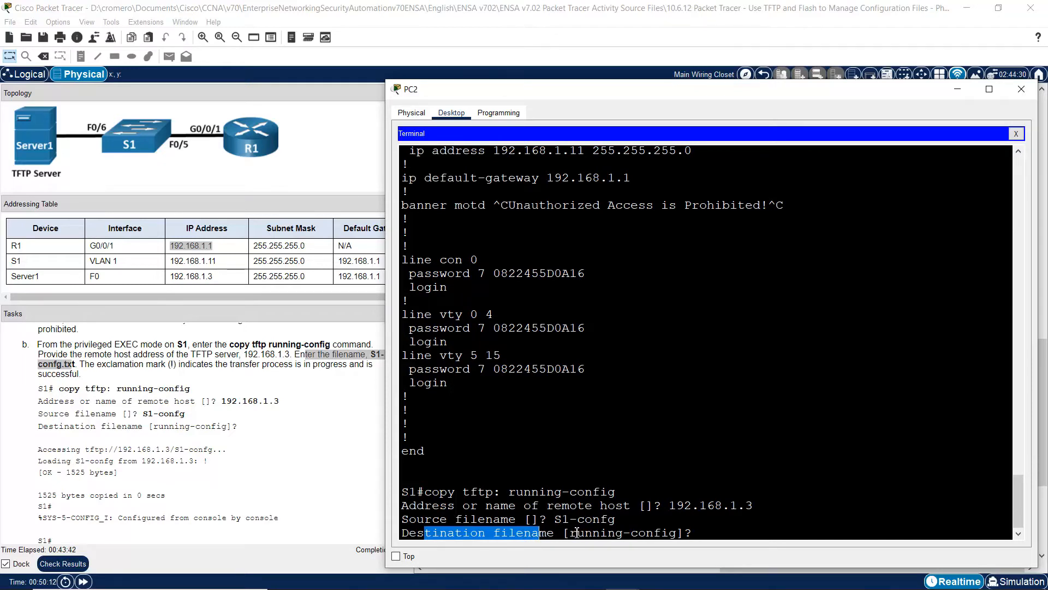
left_click_drag(577, 534, 669, 538)
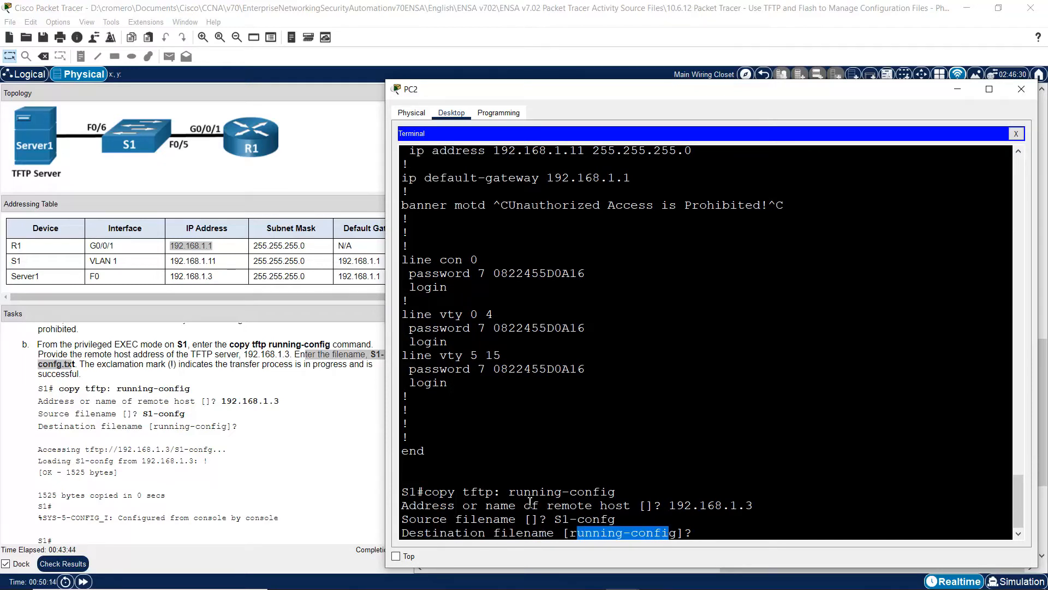
left_click_drag(516, 494, 617, 493)
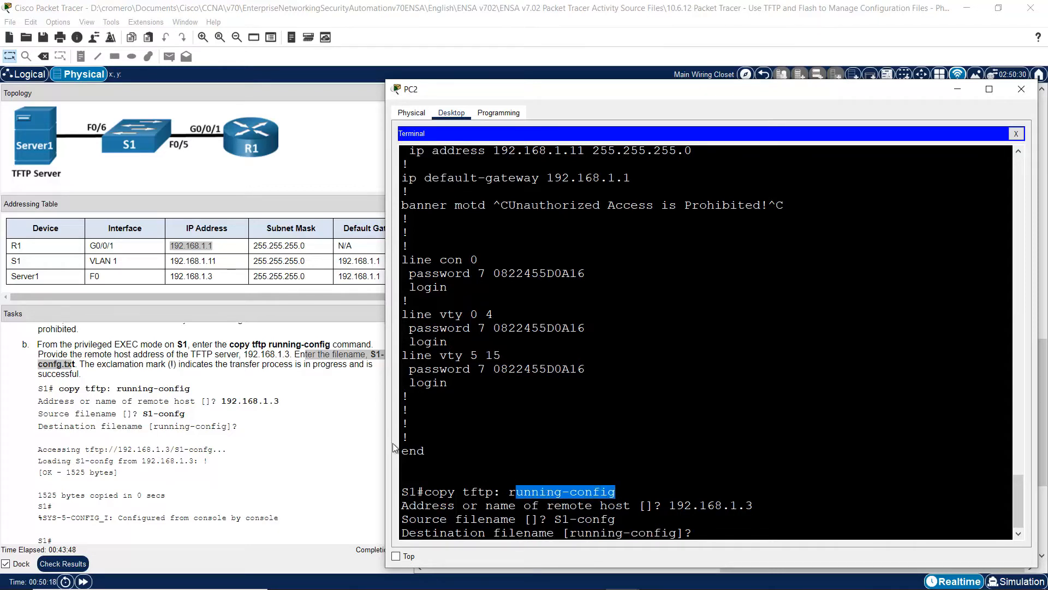
left_click(706, 532)
key("Return")
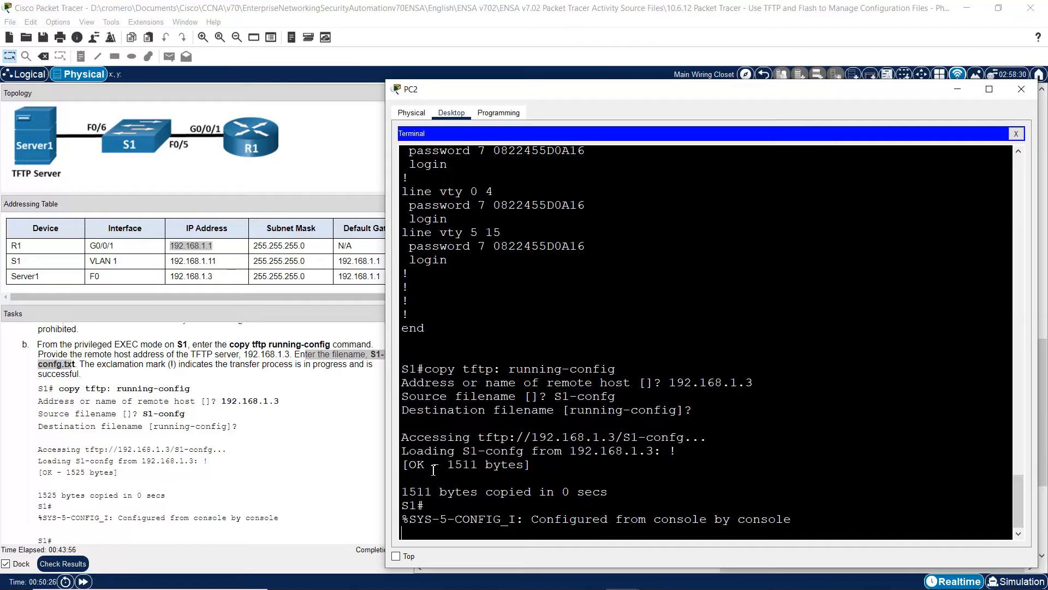
left_click_drag(415, 464, 419, 464)
key("Return")
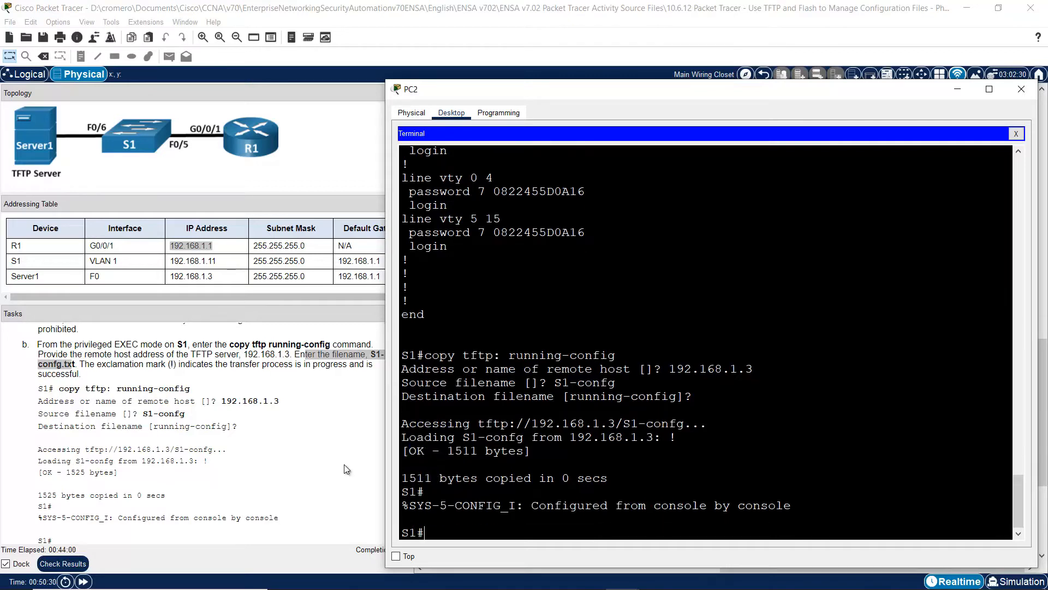
left_click(354, 450)
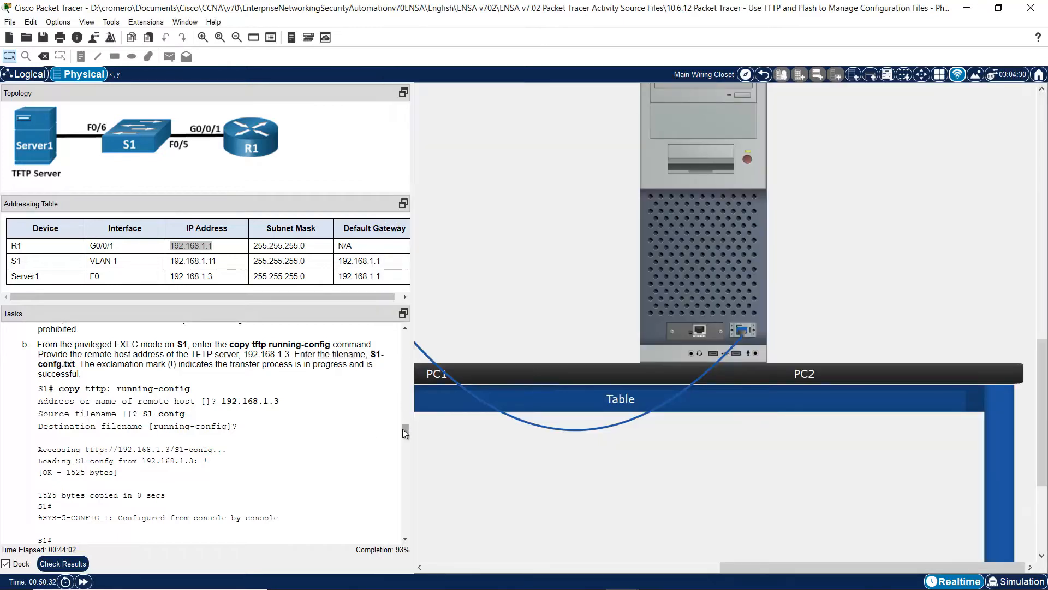
- Run show run on S1 and verify the default gateway and banner motd lines remain
scroll(402, 430, "down", 2)
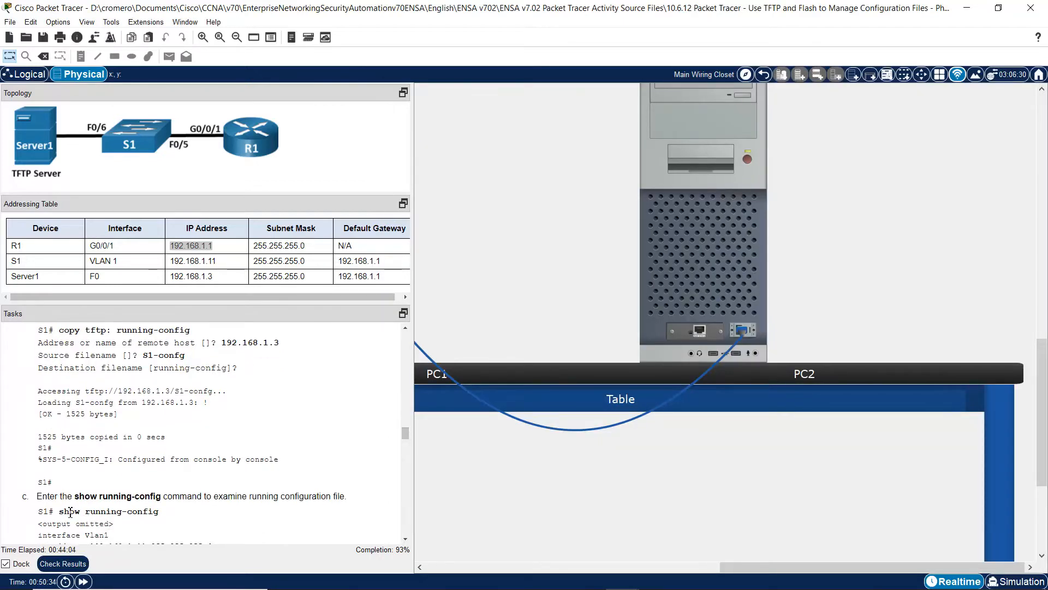
left_click_drag(68, 512, 161, 517)
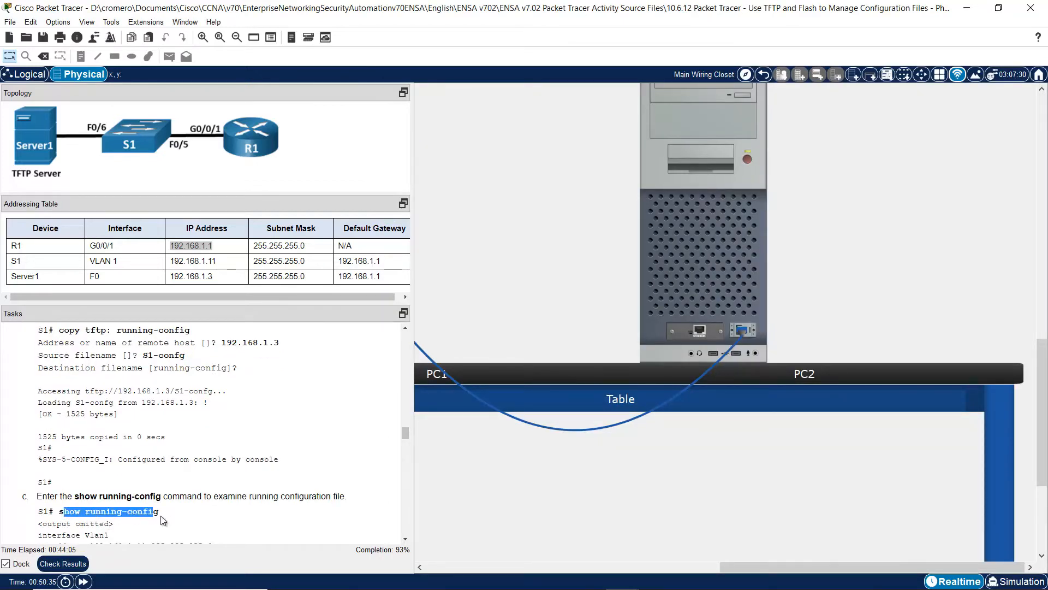
left_click(719, 249)
type("show ru")
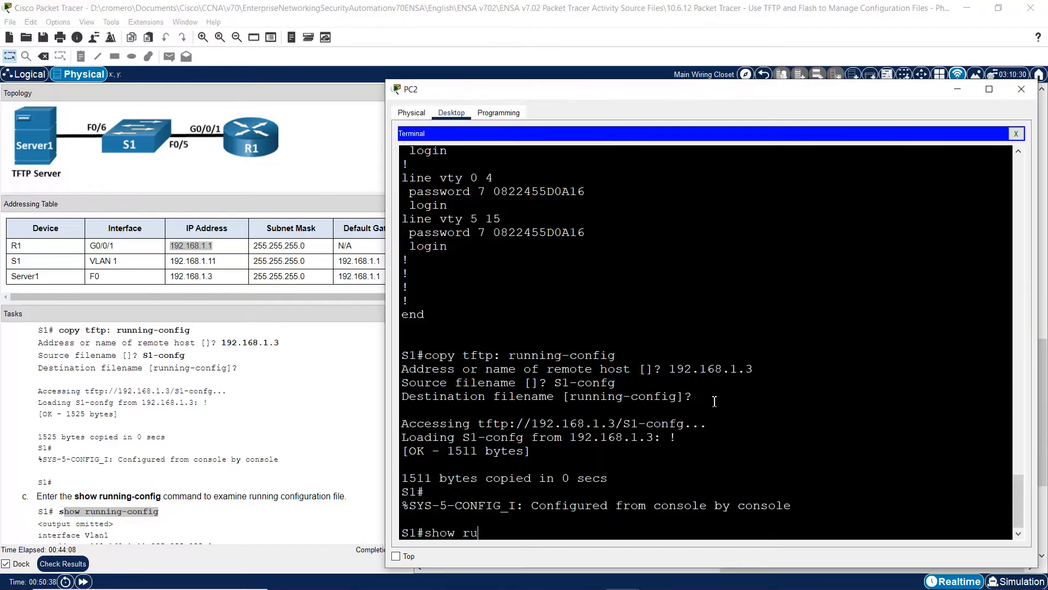
type("n")
key("Return")
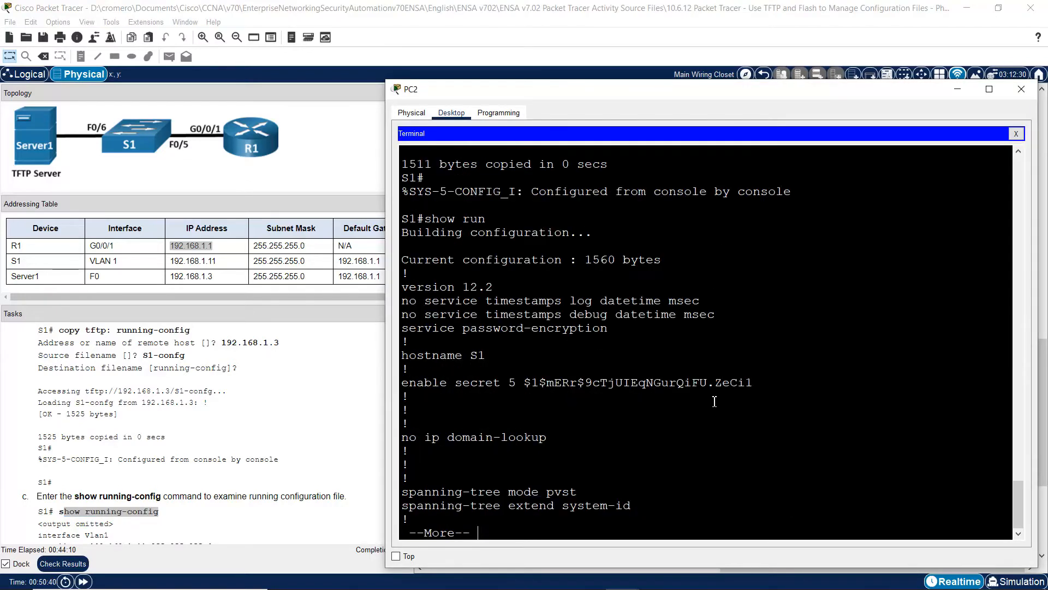
key("space")
key("space")
key("space")
key("space")
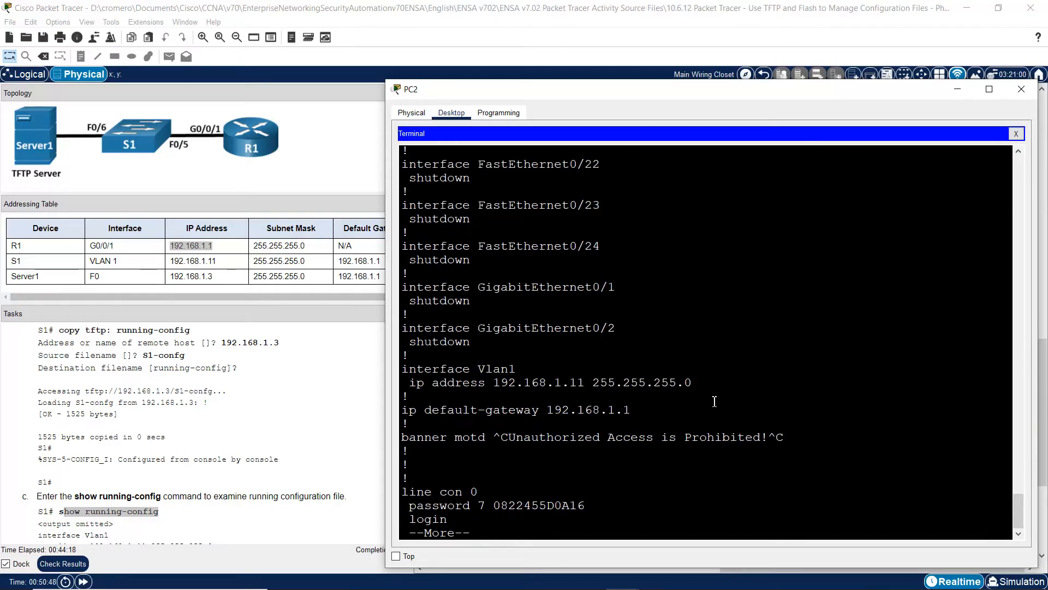
key("space")
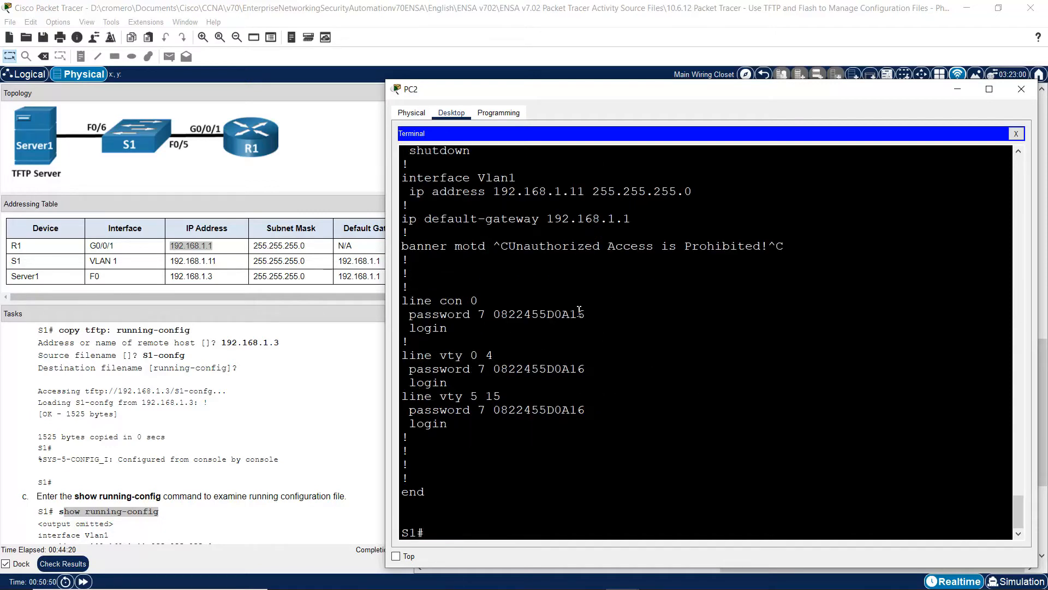
left_click_drag(420, 219, 485, 275)
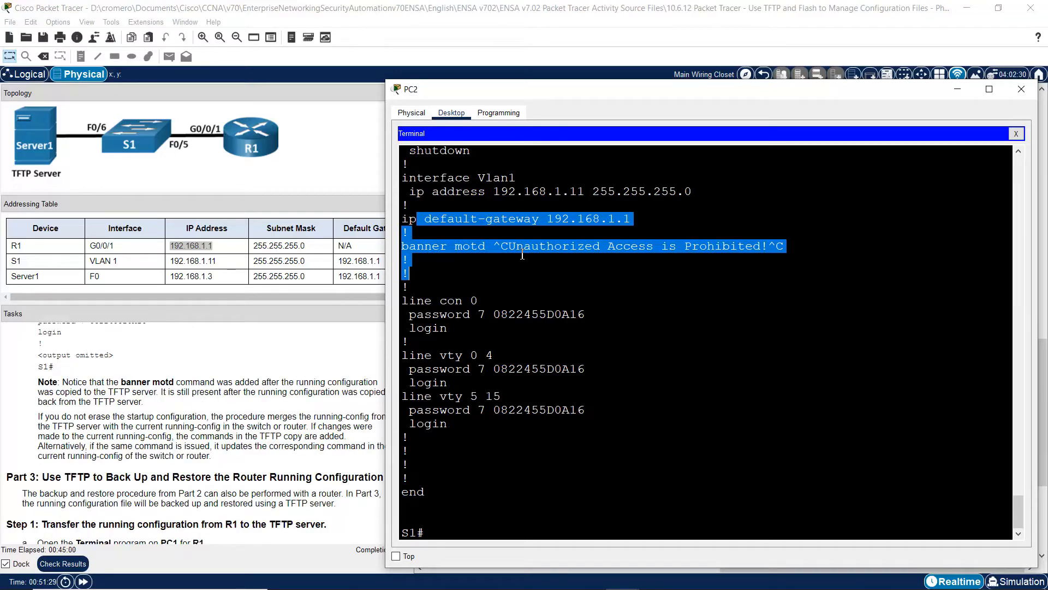
left_click(522, 254)
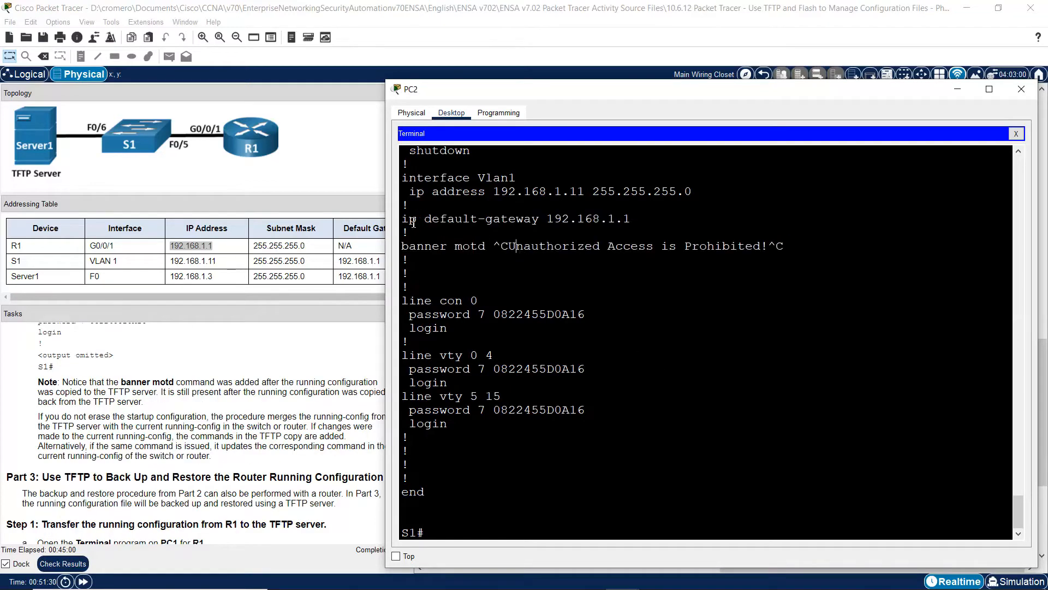
- Highlight the Note sentences about banner motd and how the TFTP restore merges configurations
left_click_drag(408, 219, 437, 277)
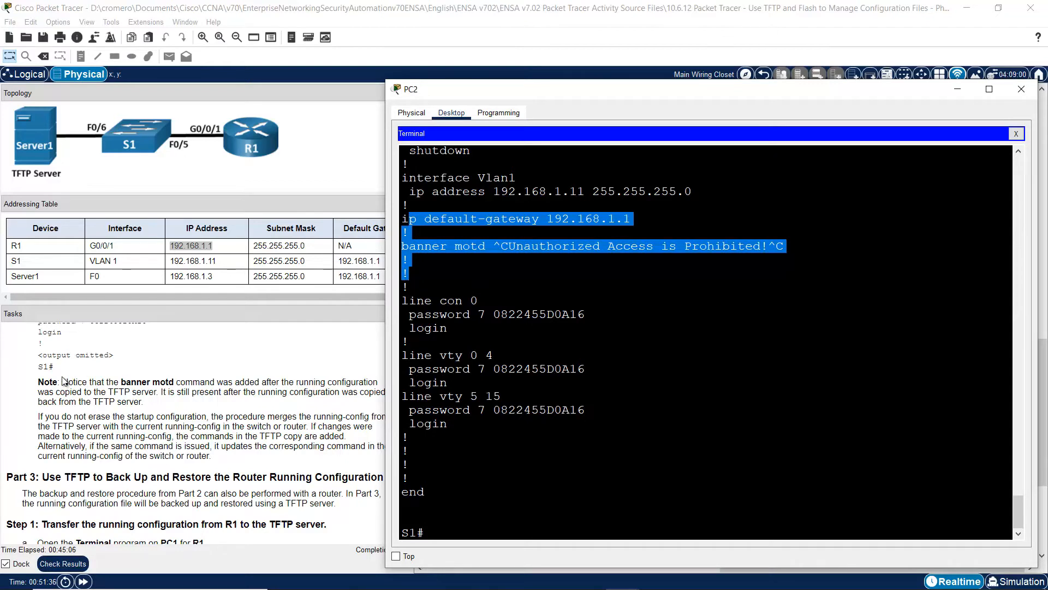
left_click_drag(61, 382, 145, 404)
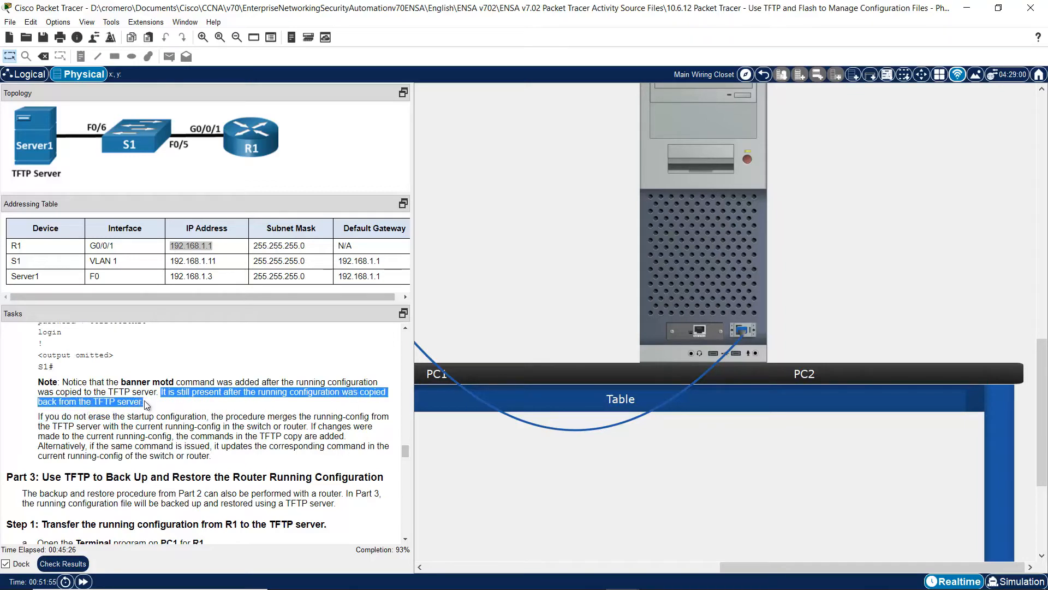
left_click(39, 419)
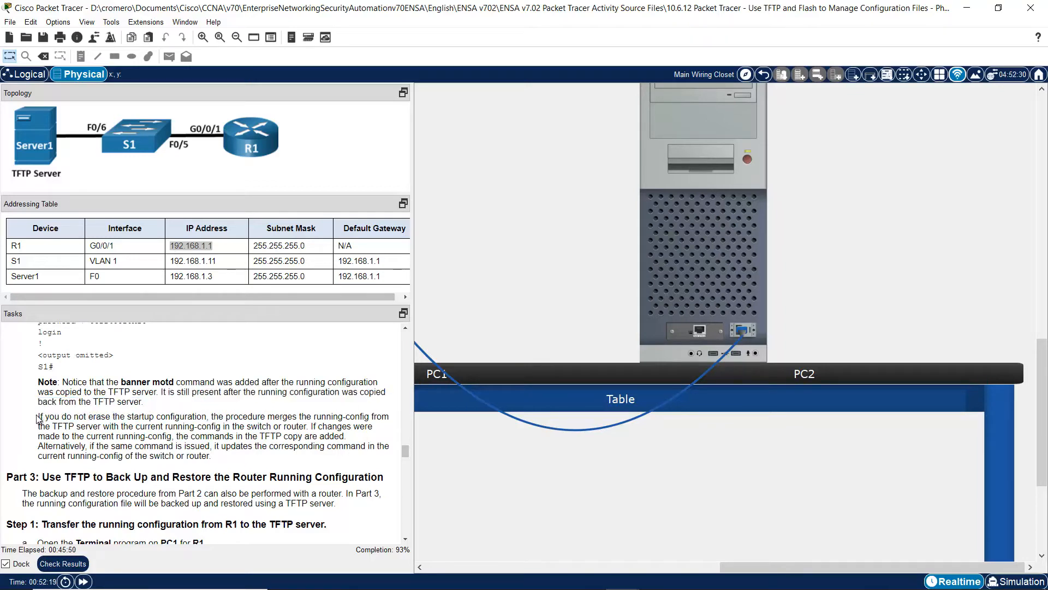
left_click_drag(60, 419, 208, 418)
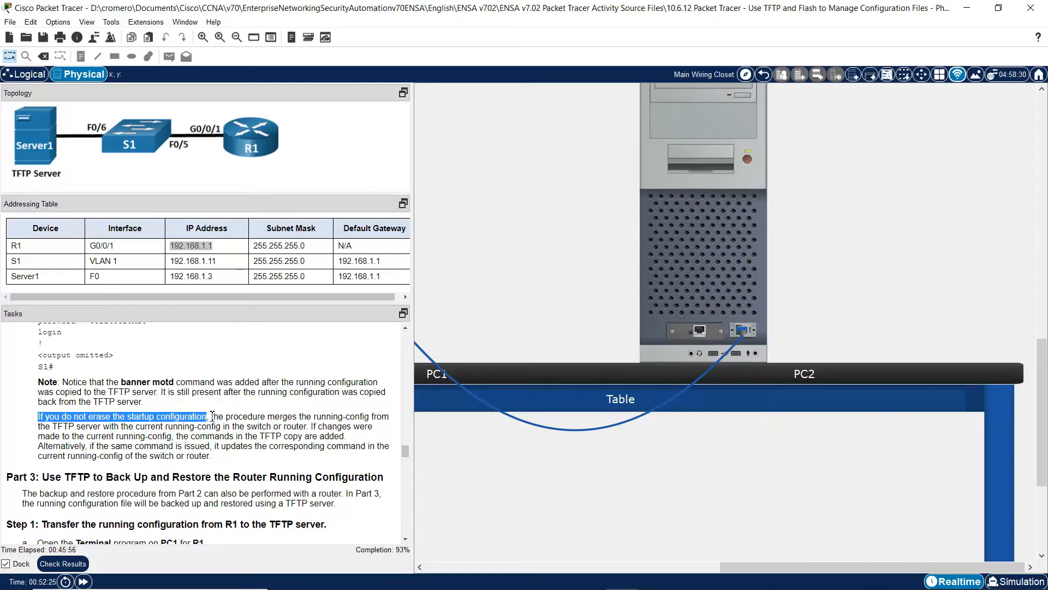
mouse_move(211, 416)
left_mouse_down()
mouse_move(392, 417)
mouse_move(82, 427)
mouse_move(226, 425)
mouse_move(262, 436)
mouse_move(377, 428)
mouse_move(43, 429)
left_mouse_up()
left_click_drag(309, 426, 345, 437)
left_click(191, 437)
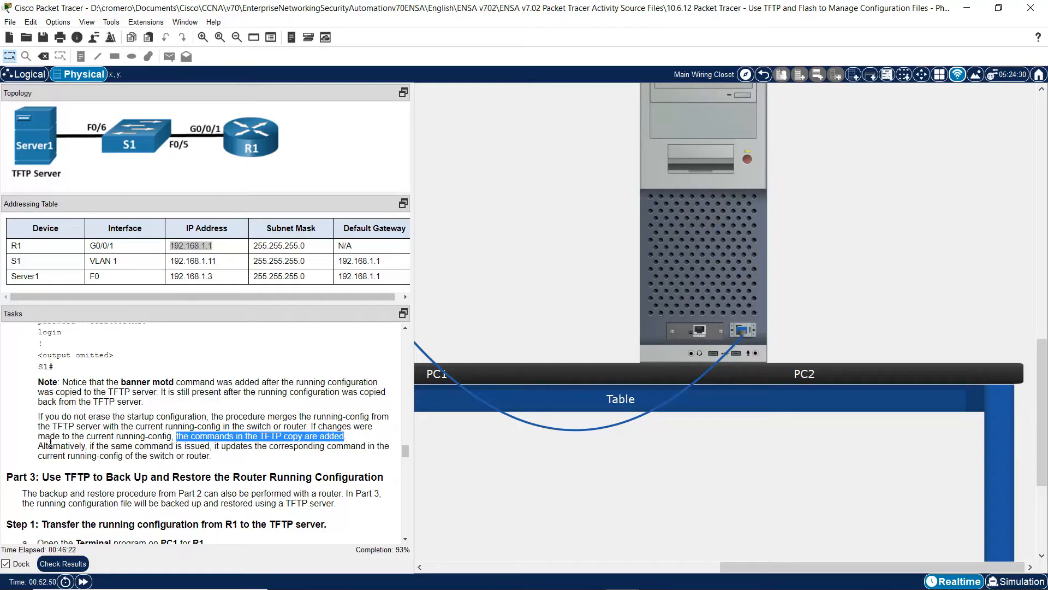
left_click_drag(88, 446, 203, 455)
left_click(222, 449)
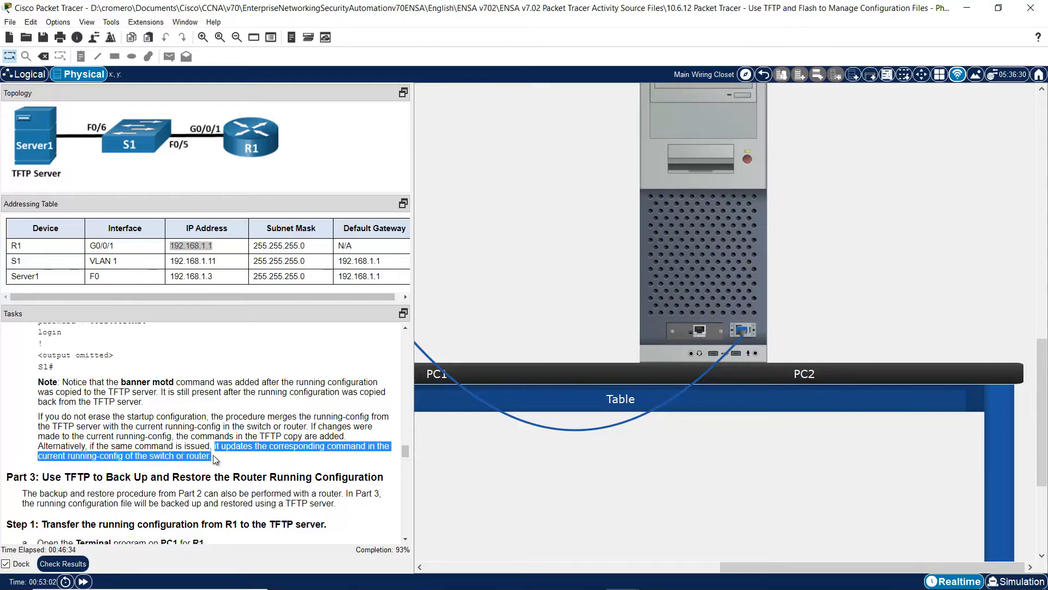
left_click(316, 460)
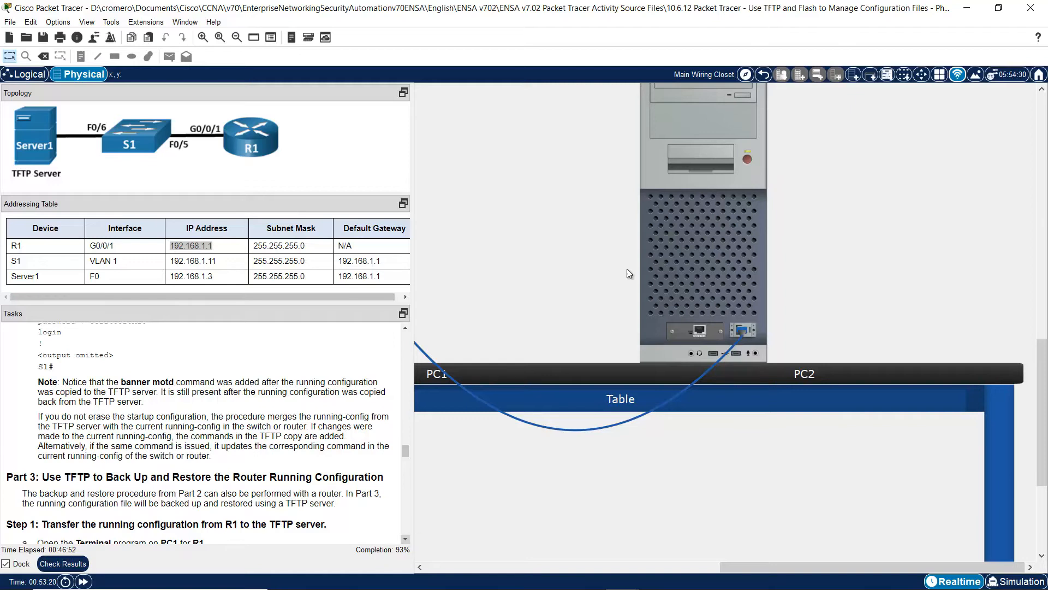
left_click(730, 231)
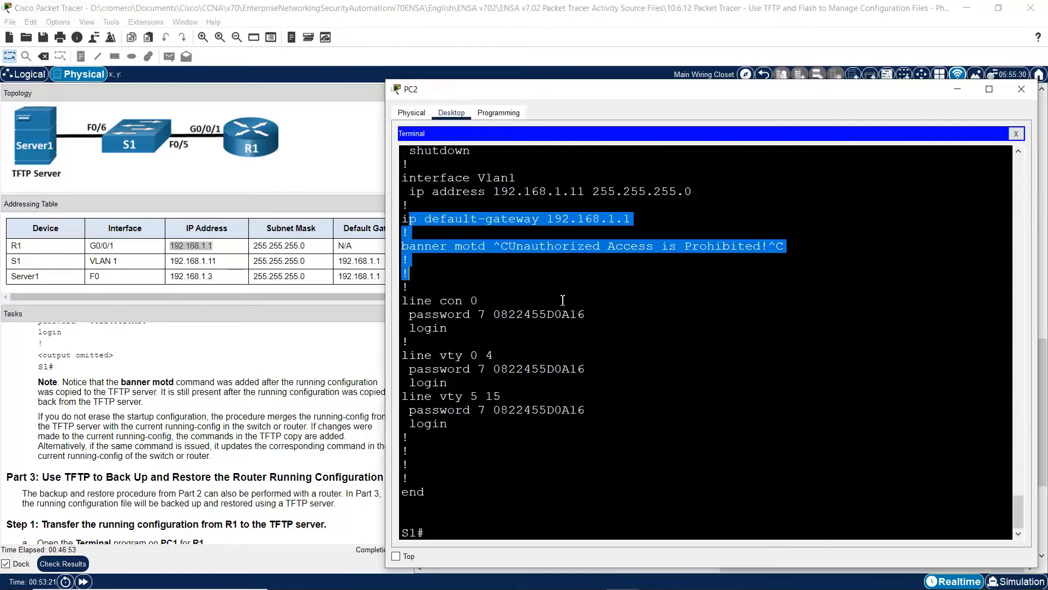
left_click(412, 218)
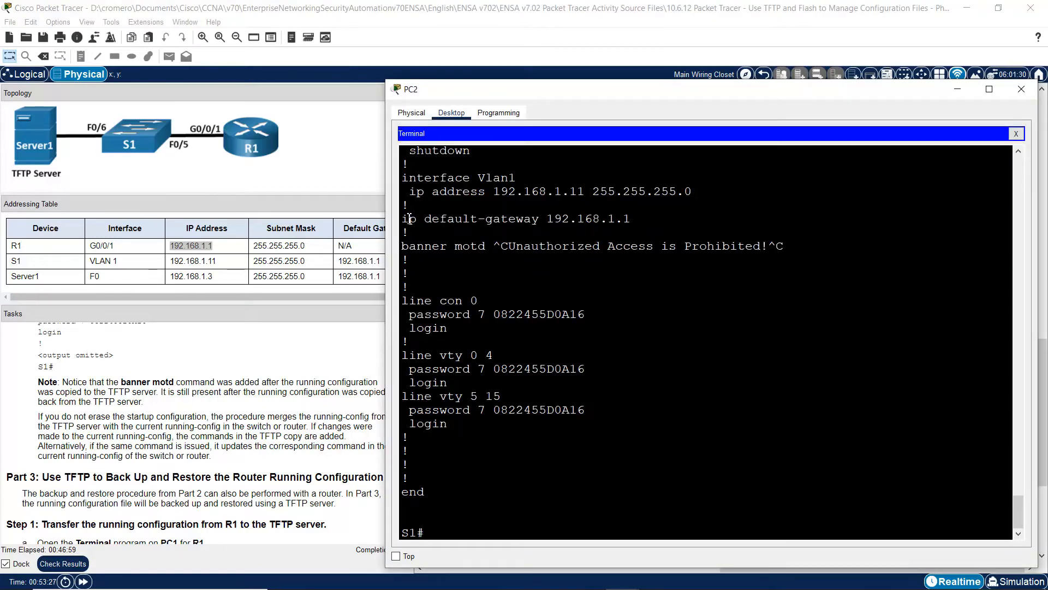
left_click_drag(410, 218, 441, 293)
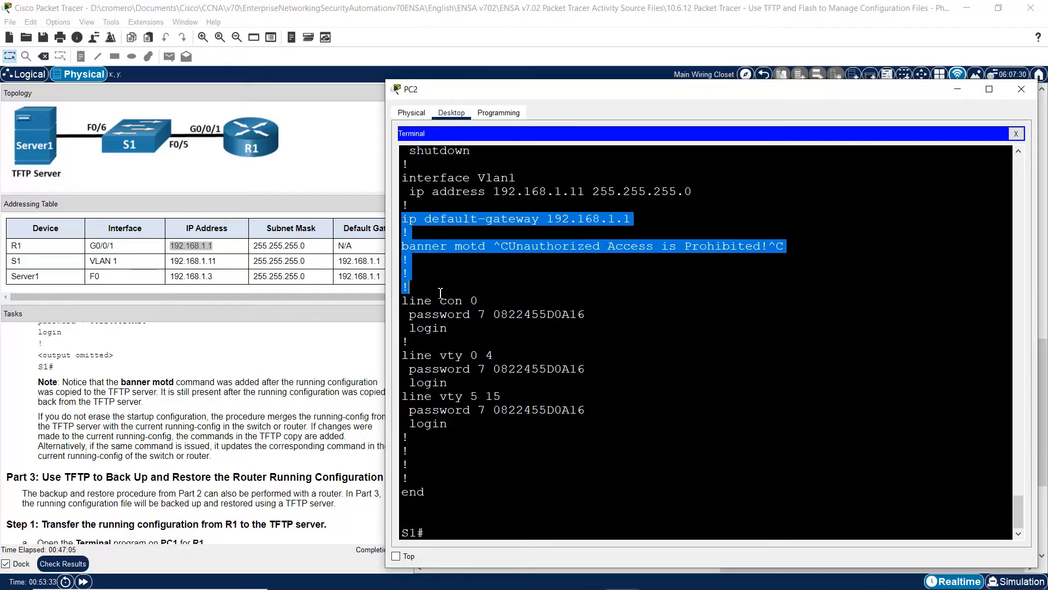
left_click(246, 414)
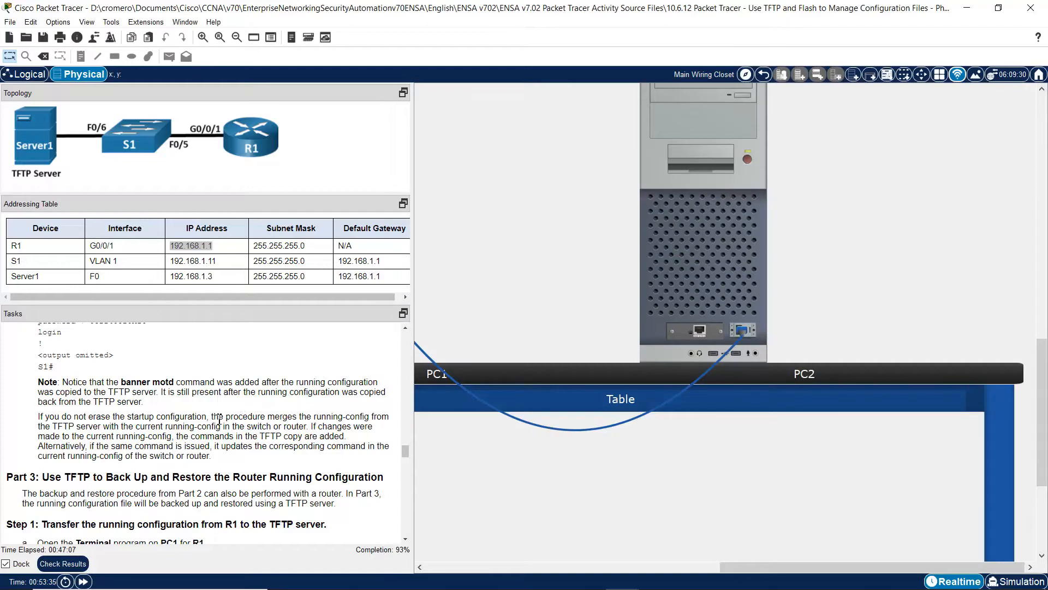
left_click_drag(220, 416, 310, 426)
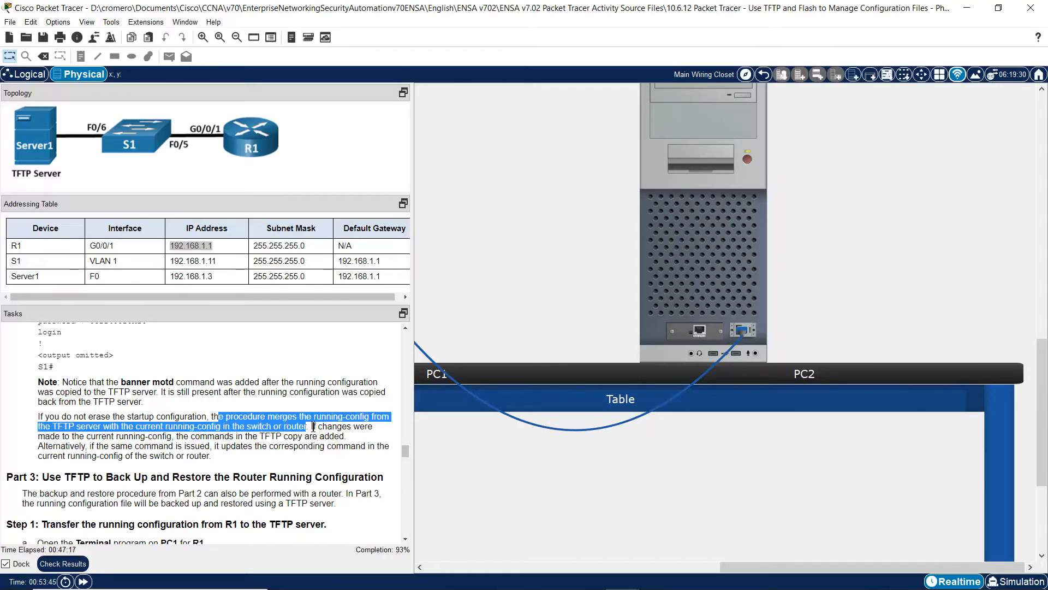
- Scroll to Part 3 and highlight its heading and introduction paragraph
scroll(406, 540, "down", 4)
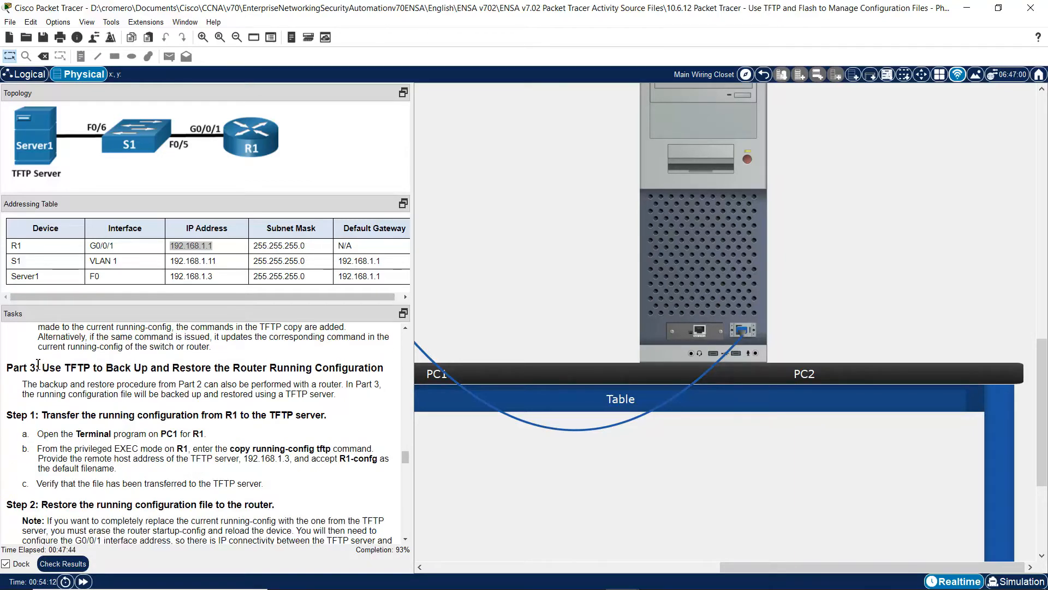
left_click_drag(39, 368, 380, 370)
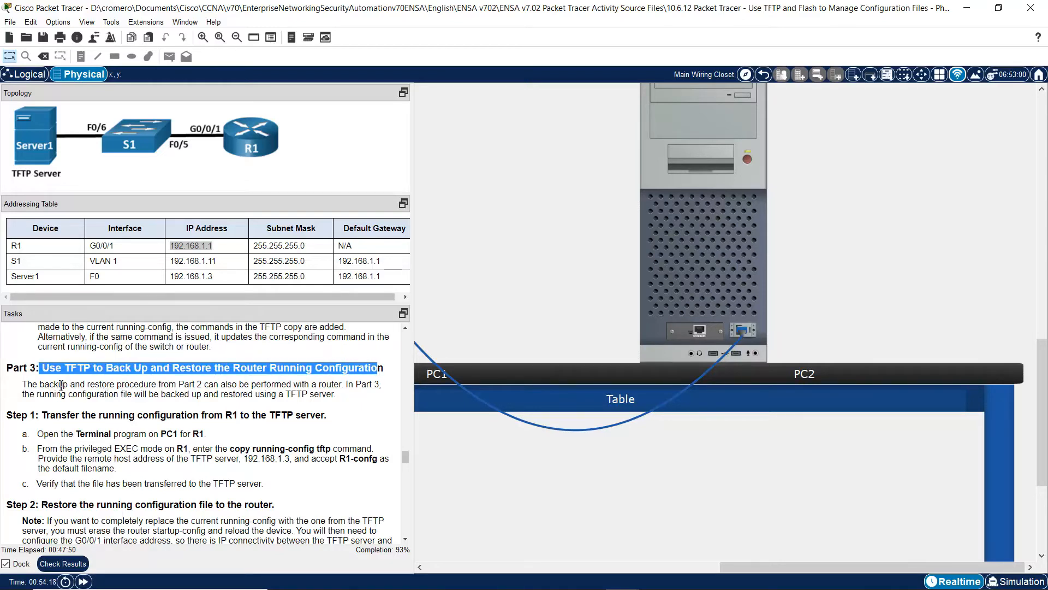
left_click(25, 383)
left_click_drag(46, 384, 336, 400)
left_click(375, 390)
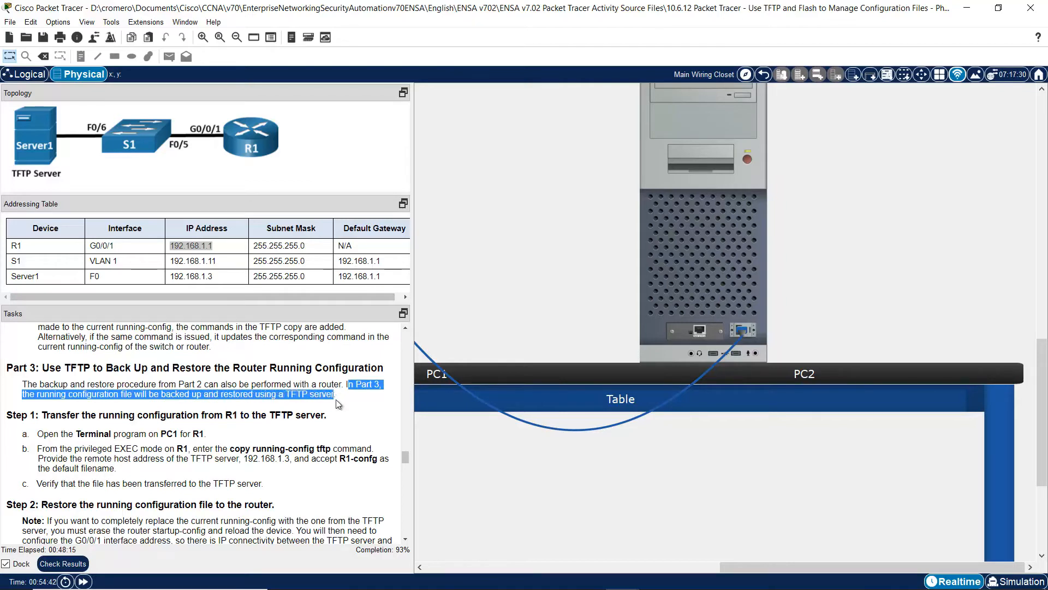
- Highlight Step 1's heading on transferring R1's configuration and the instruction to open PC1's terminal
left_click(404, 536)
left_click(404, 536)
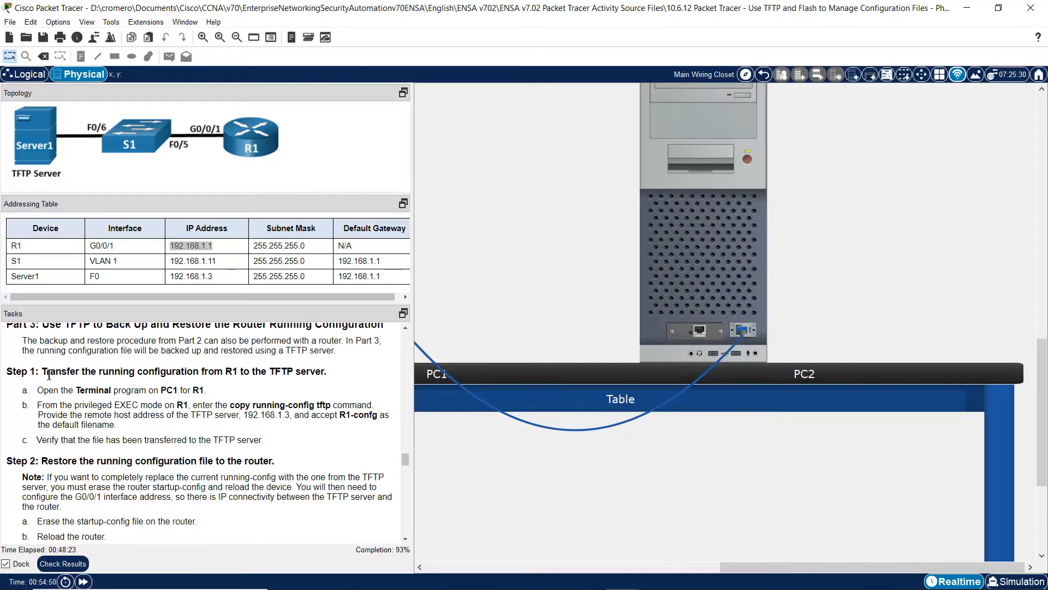
left_click_drag(46, 374, 326, 374)
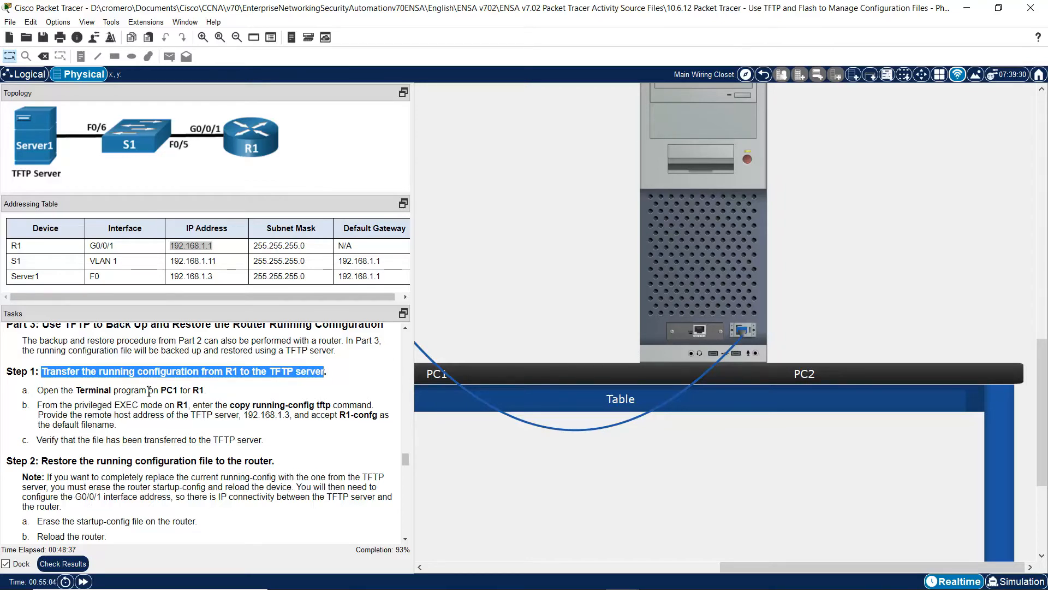
left_click_drag(56, 390, 206, 390)
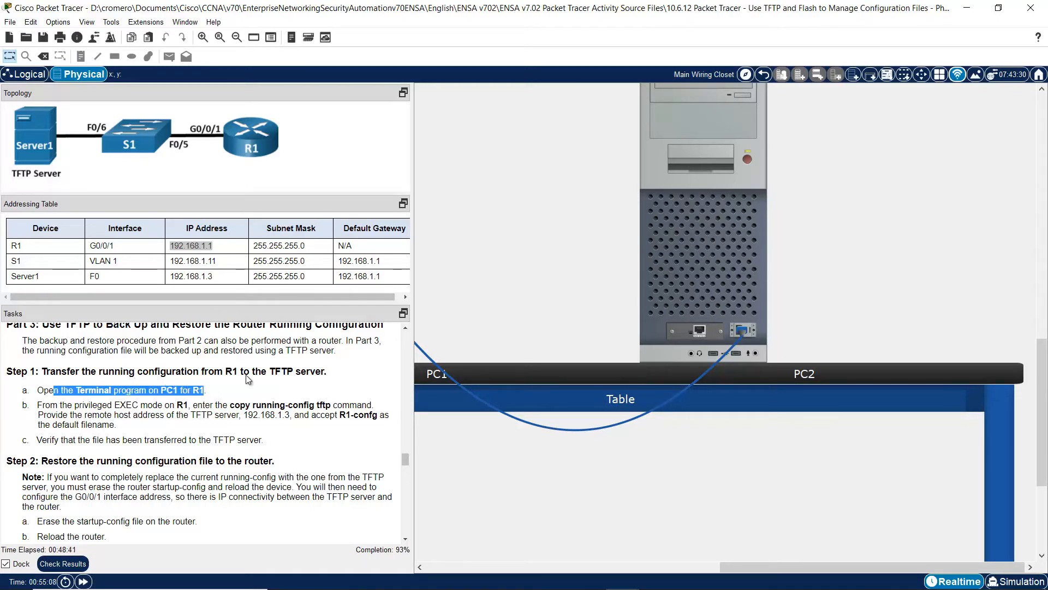
- Open PC1's terminal to R1, log in with the console password, and type enable
left_click_drag(857, 567, 707, 566)
left_click(658, 208)
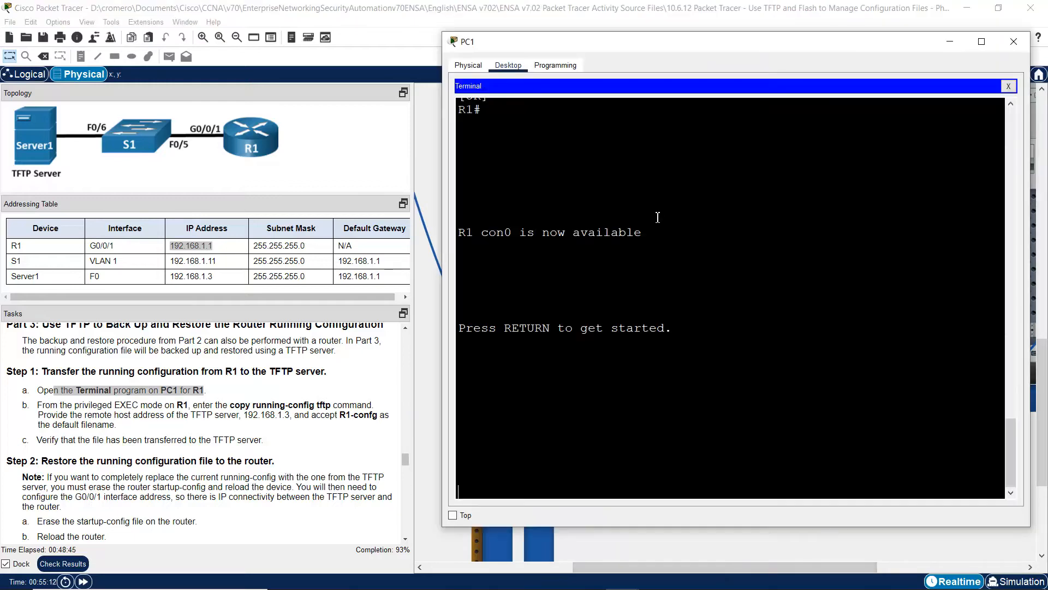
key("Return")
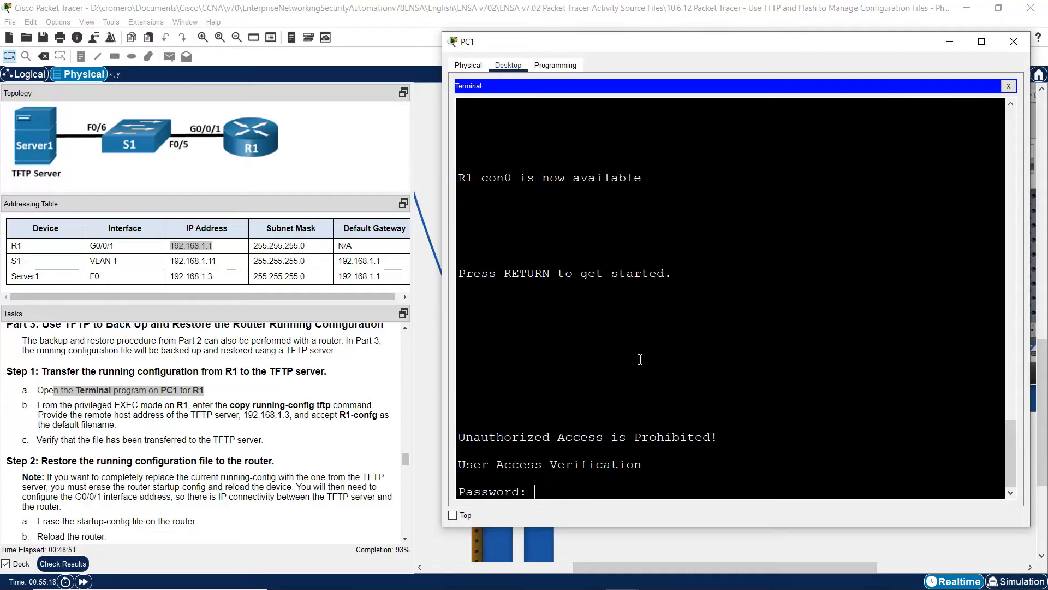
key("Return")
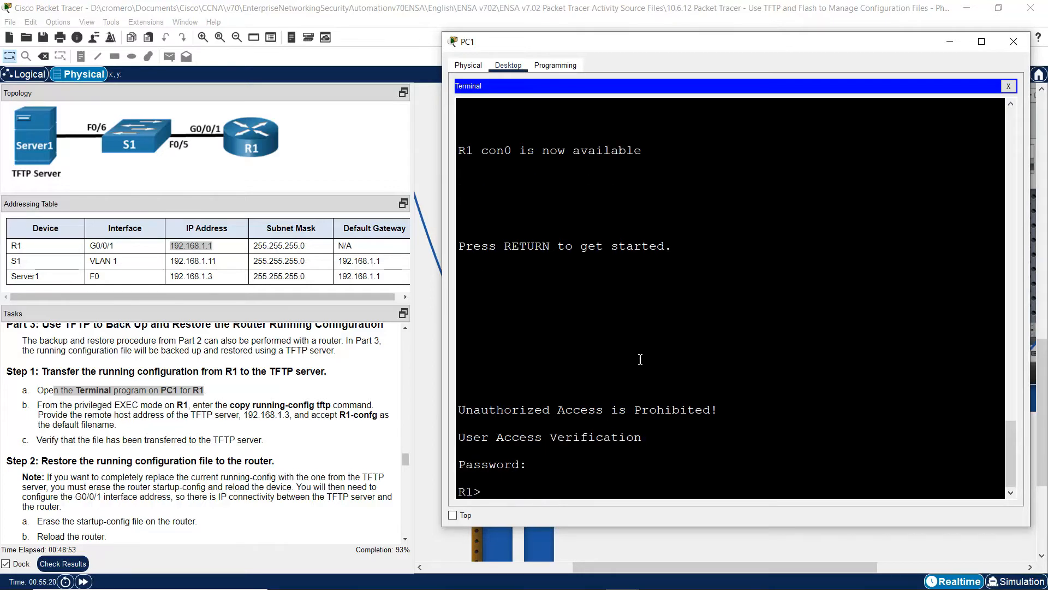
type("enable")
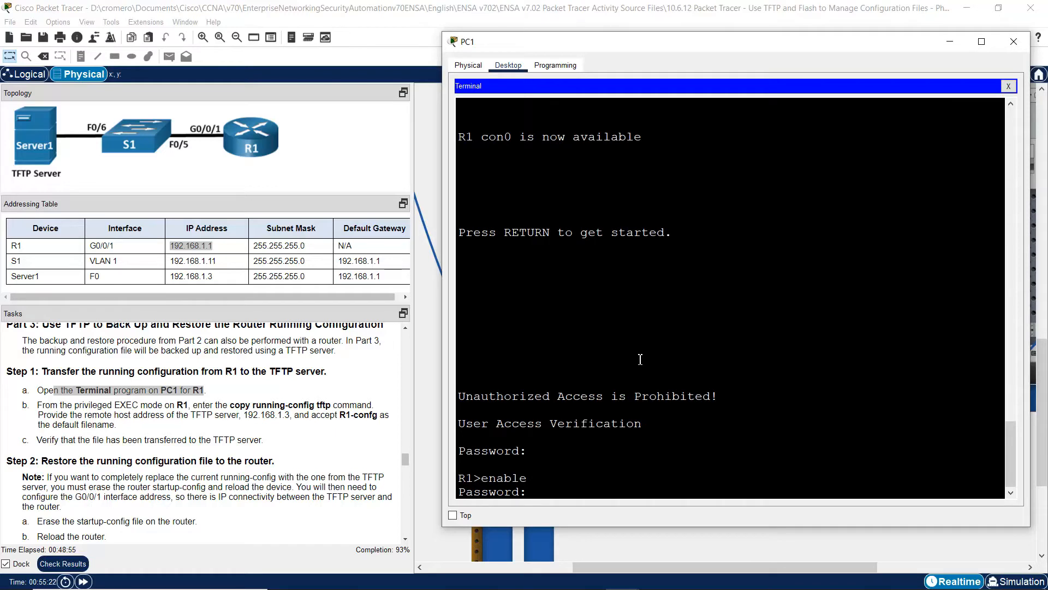
- Enter privileged EXEC mode and review the copy running-config tftp instruction
key("Return")
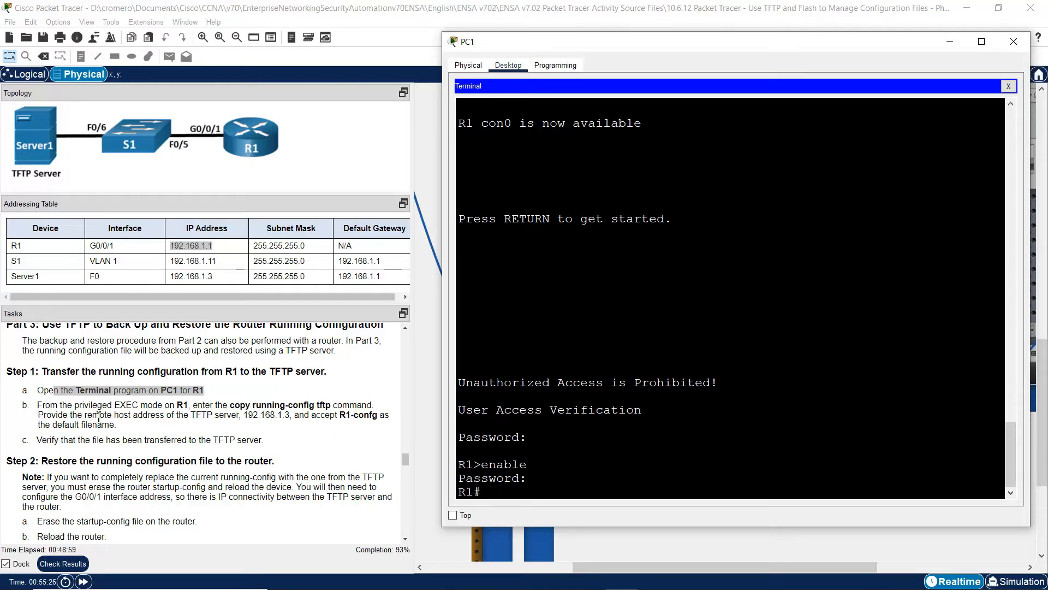
left_click_drag(43, 404, 184, 404)
left_click(657, 310)
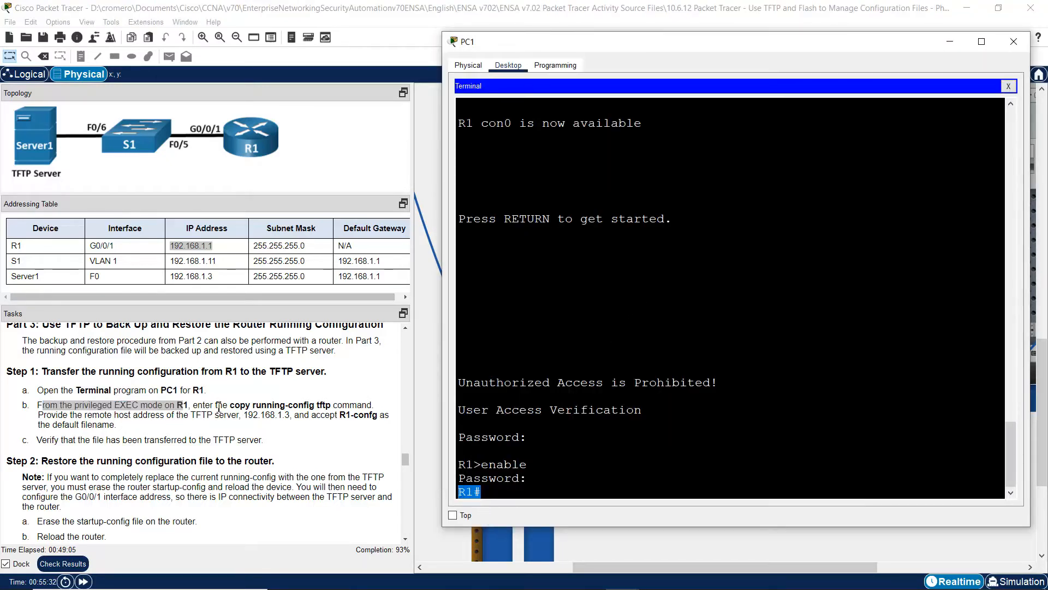
left_click_drag(205, 405, 338, 405)
right_click(271, 410)
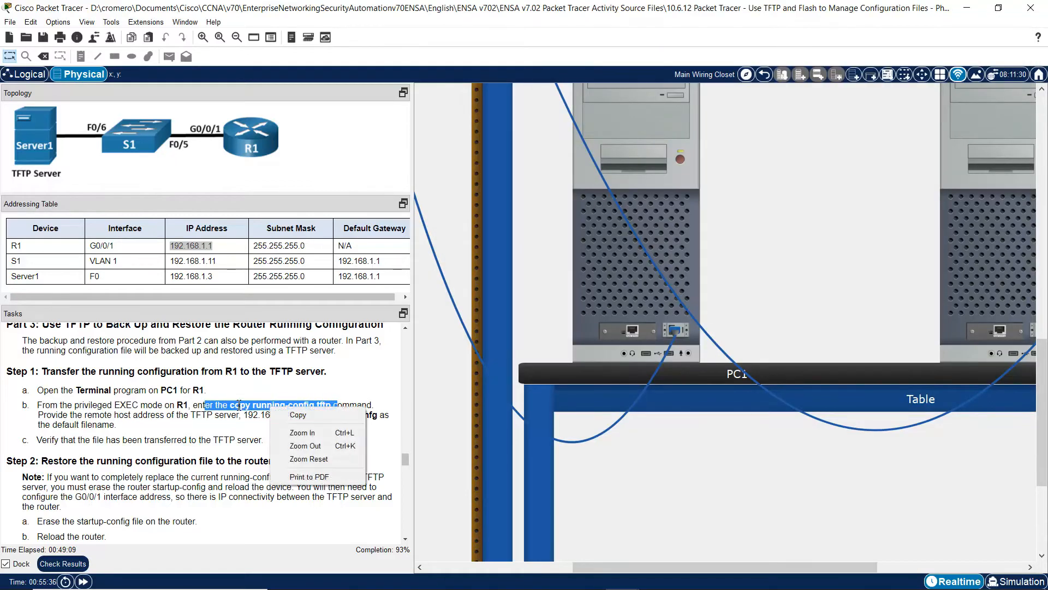
left_click(253, 406)
left_click_drag(278, 405, 319, 402)
double_click(322, 405)
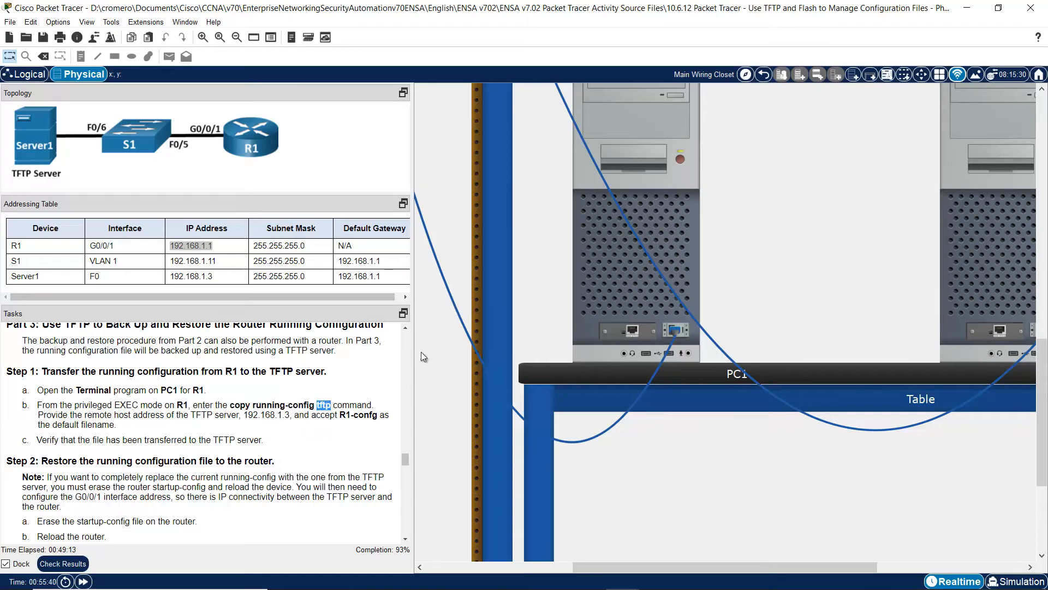
left_click(608, 292)
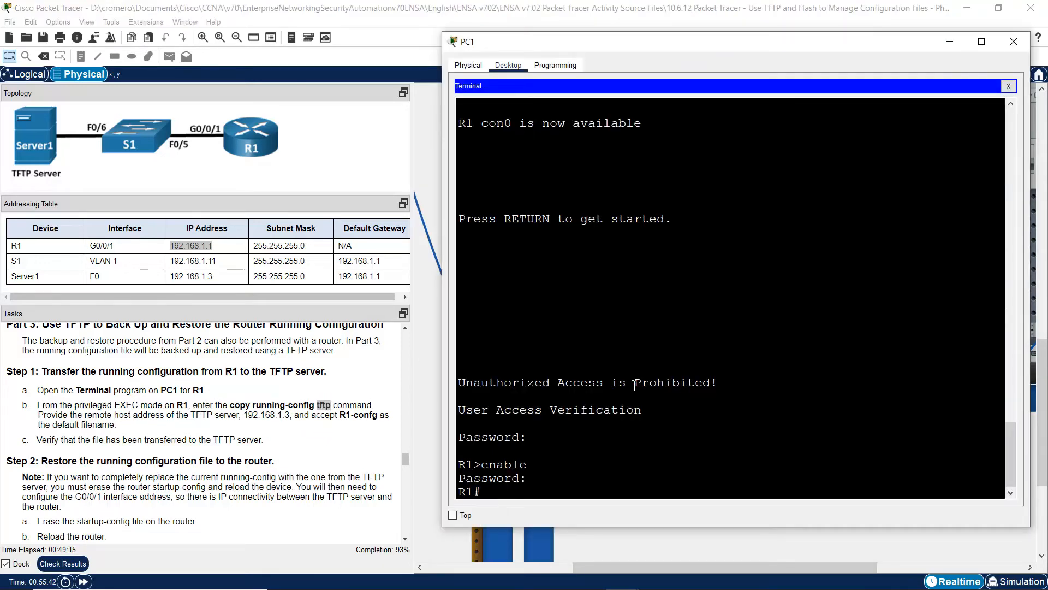
- Run copy running-config tftp with 192.168.1.3 as the remote host
type("copy running-config")
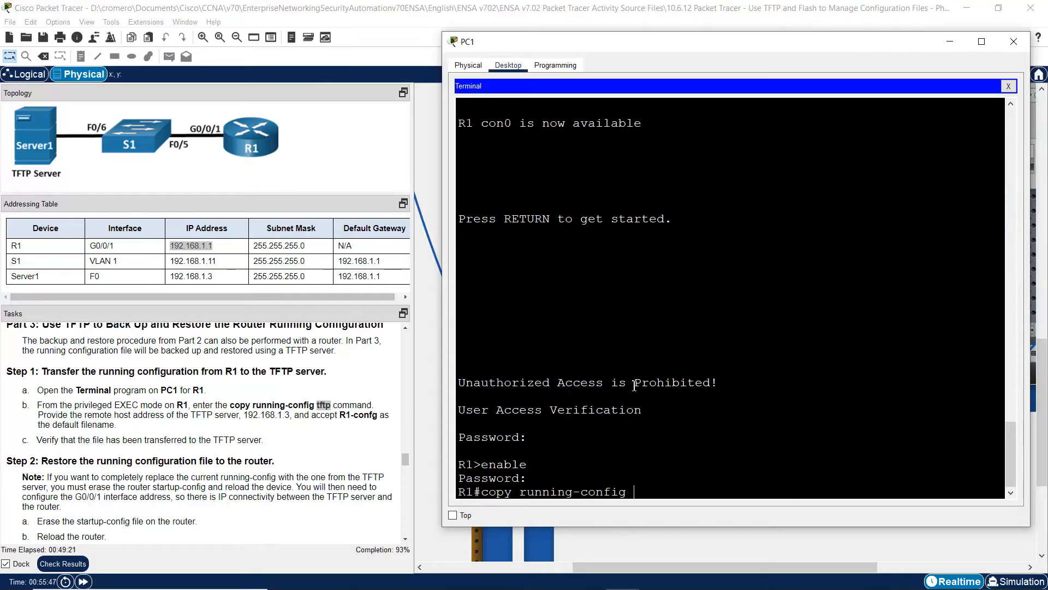
type(" tftp:")
key("Return")
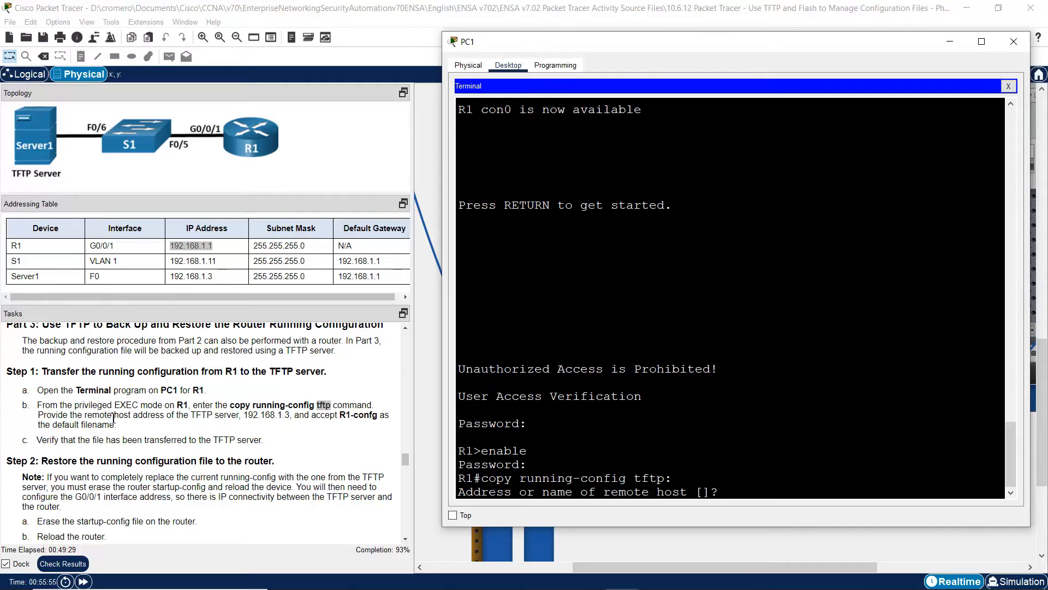
left_click_drag(113, 418, 292, 417)
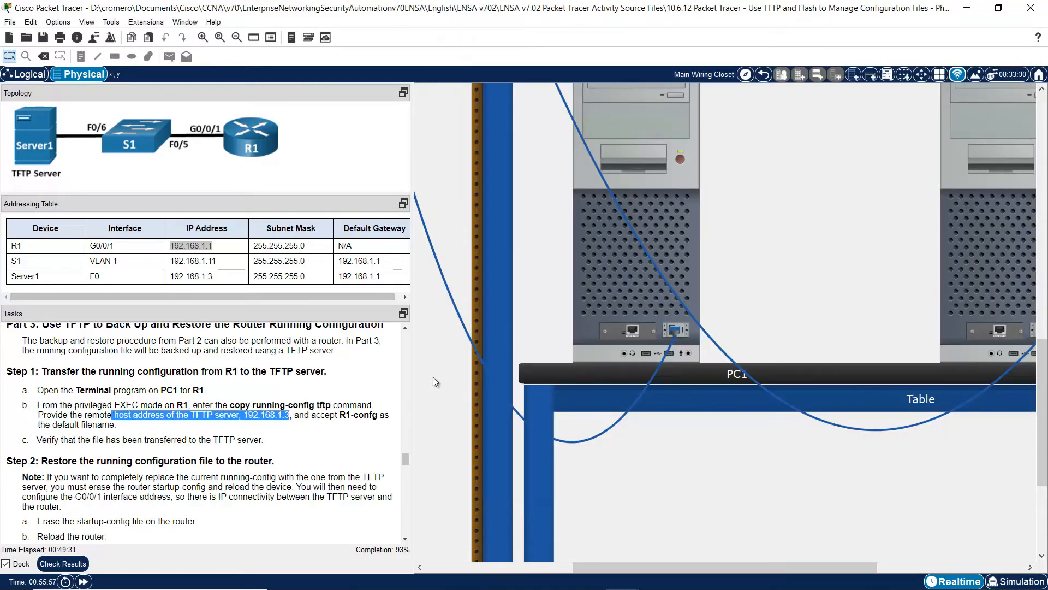
left_click(612, 278)
type("1")
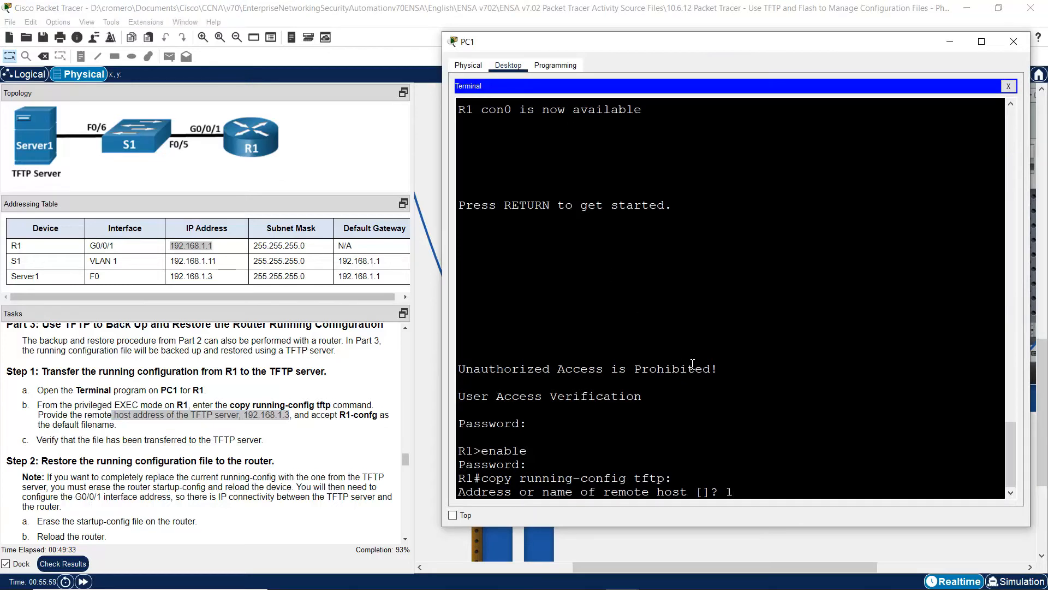
type("92.168.1.3")
key("Return")
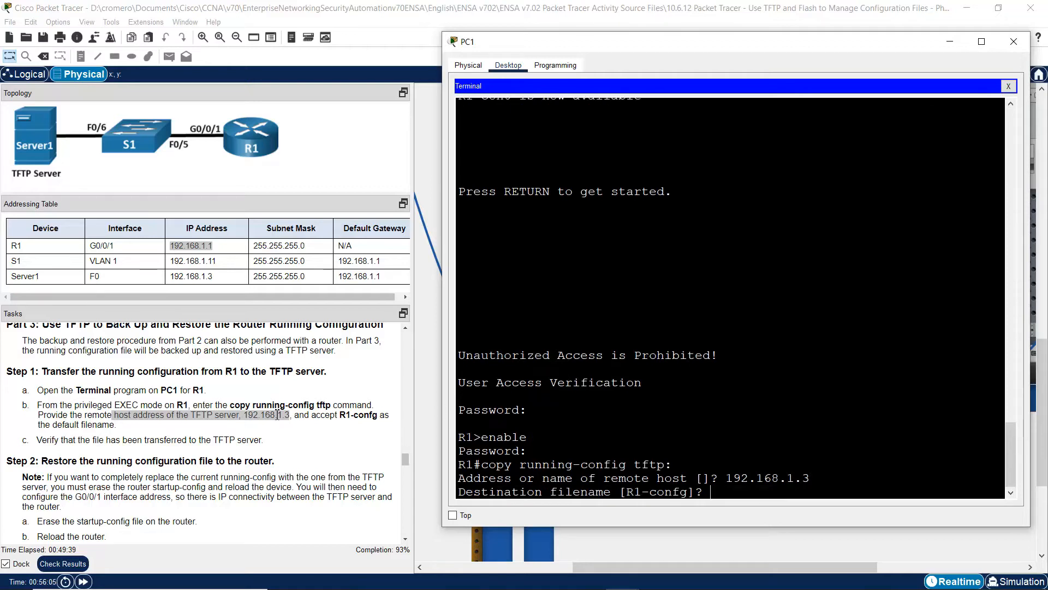
- Accept the default filename R1-confg and confirm the 793-byte backup succeeded
left_click_drag(310, 420, 213, 427)
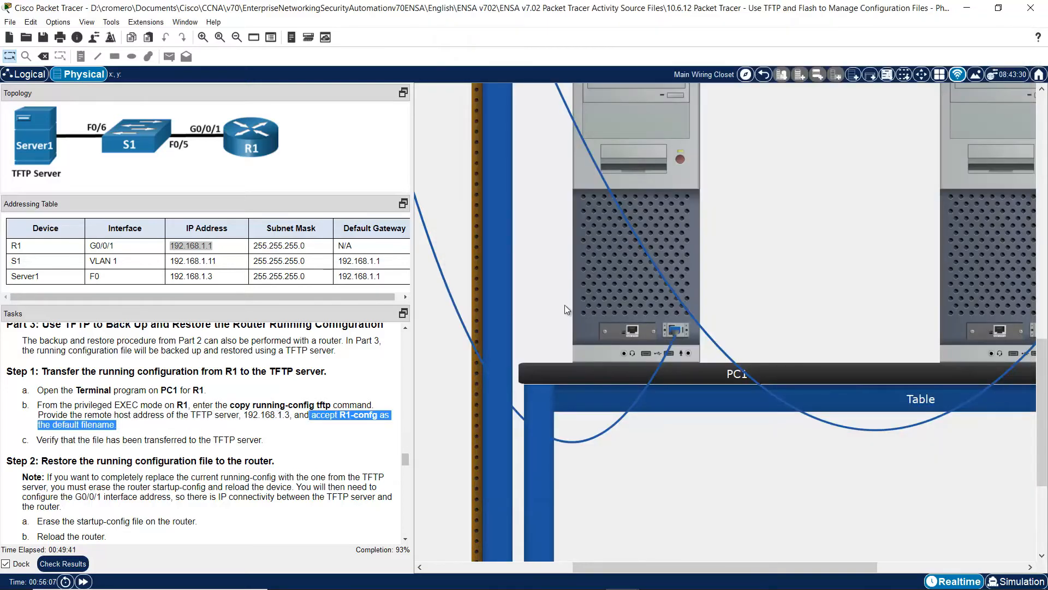
left_click(602, 282)
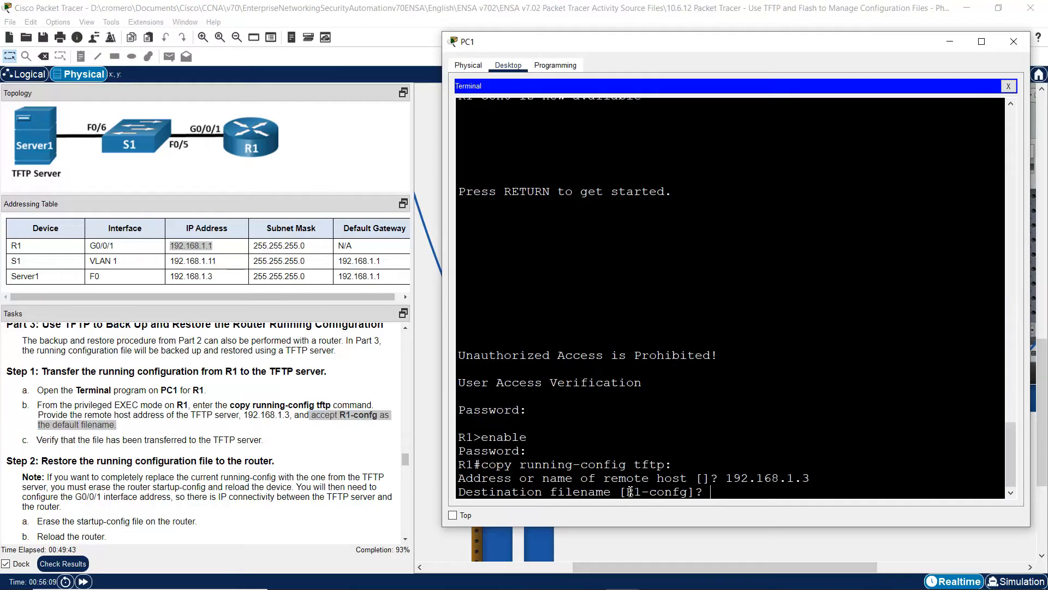
left_click_drag(628, 492, 689, 492)
left_click(735, 492)
key("Return")
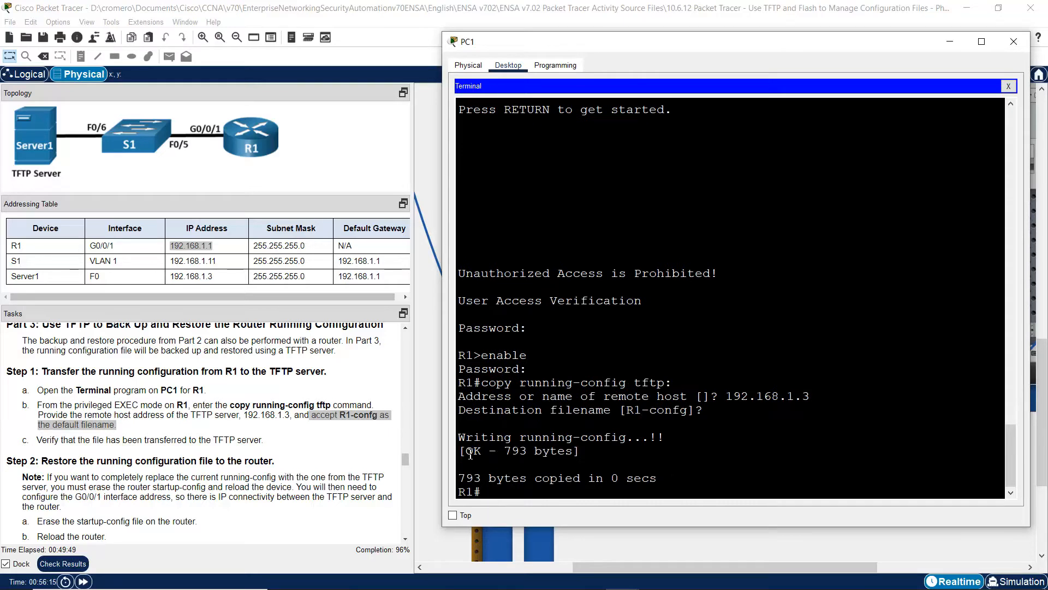
left_click_drag(471, 454, 490, 453)
left_click(260, 424)
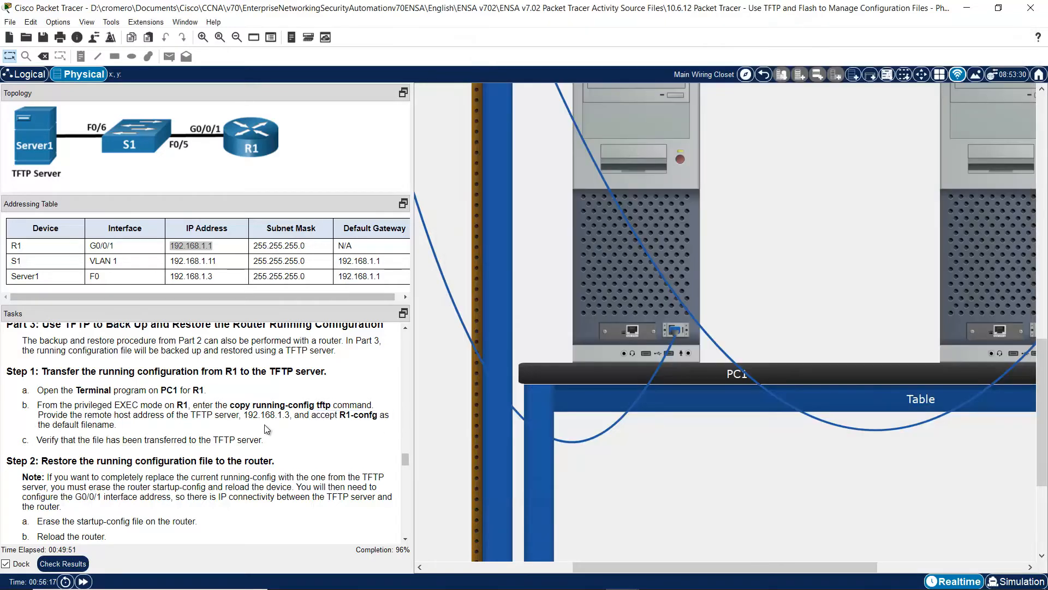
scroll(402, 537, "down", 4)
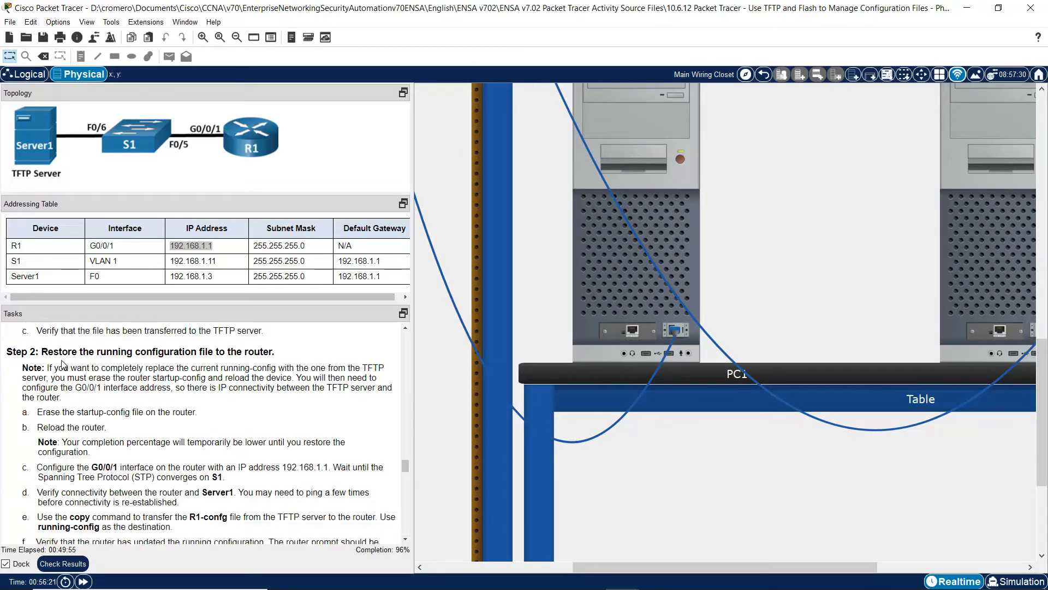
left_click_drag(49, 354, 270, 351)
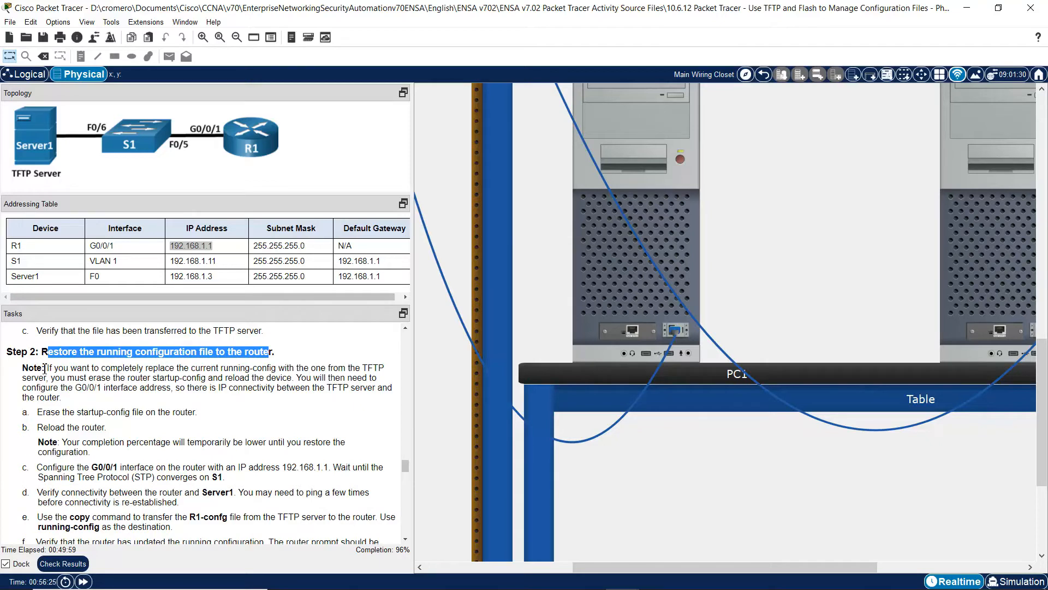
mouse_move(50, 370)
left_mouse_down()
mouse_move(364, 371)
mouse_move(55, 377)
mouse_move(352, 379)
mouse_move(74, 391)
mouse_move(373, 389)
mouse_move(86, 397)
left_mouse_up()
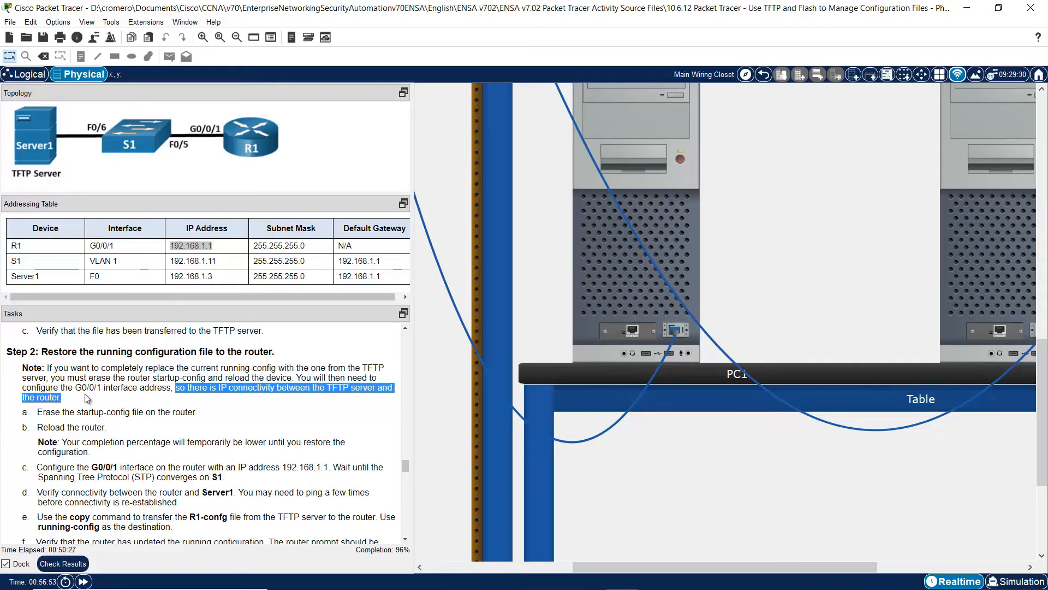
left_click(64, 408)
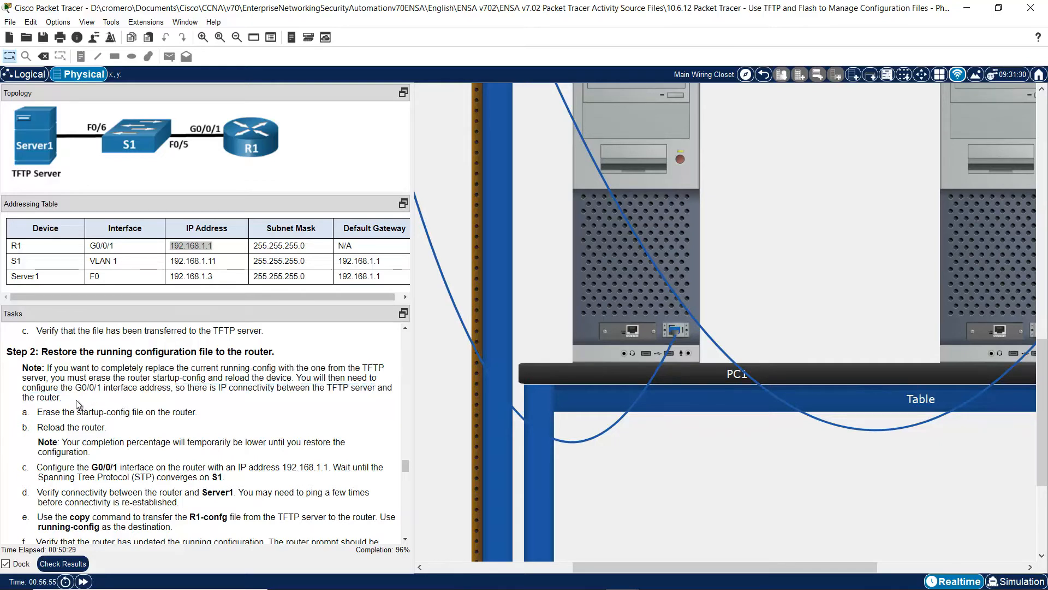
left_click_drag(48, 411, 194, 413)
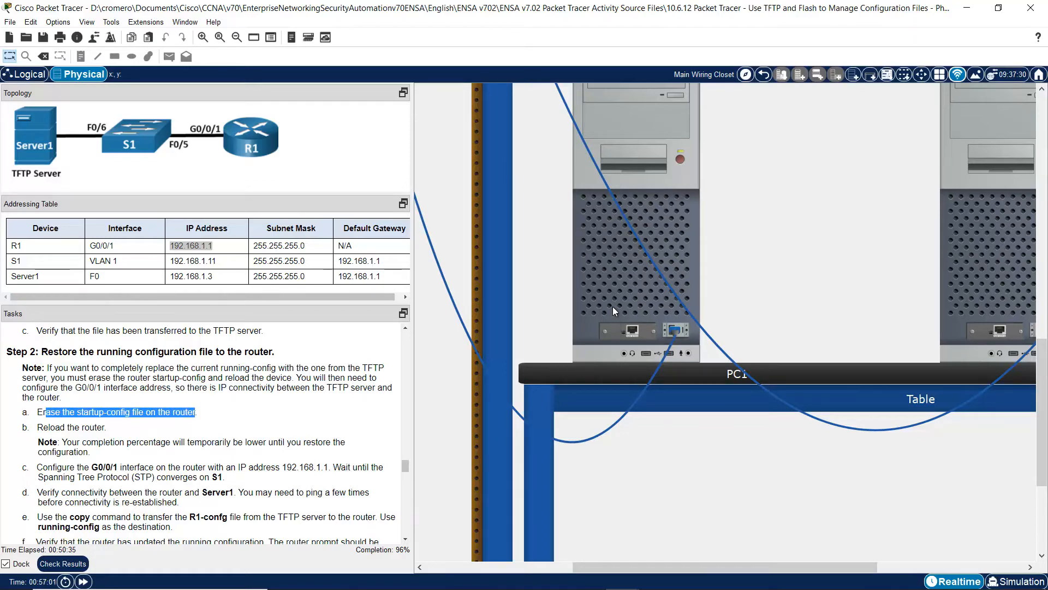
- Erase R1's startup-config and confirm the nvram erase completed
mouse_move(613, 307)
left_click(629, 297)
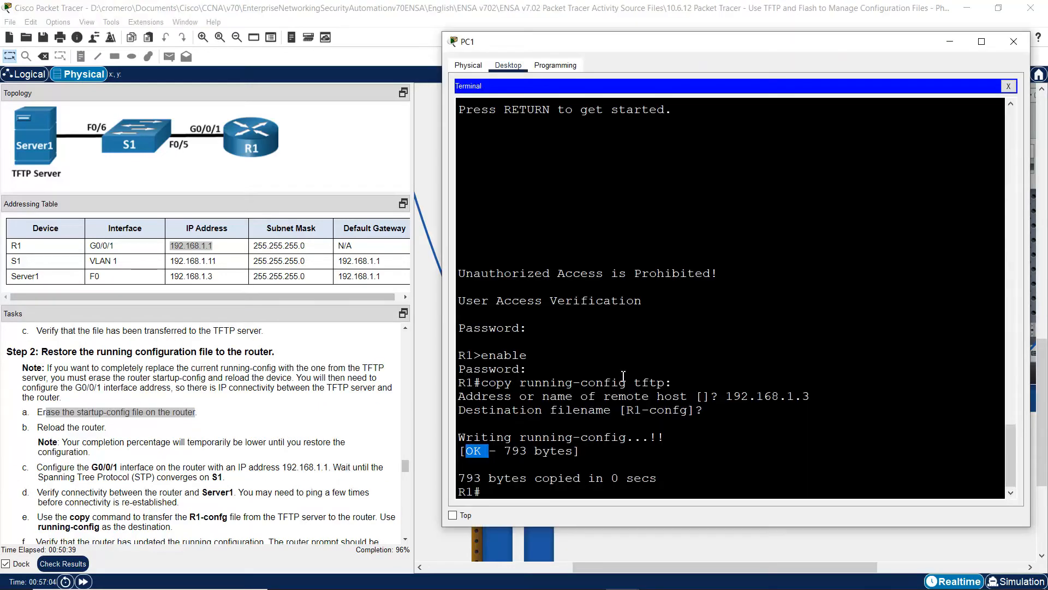
type("erase s")
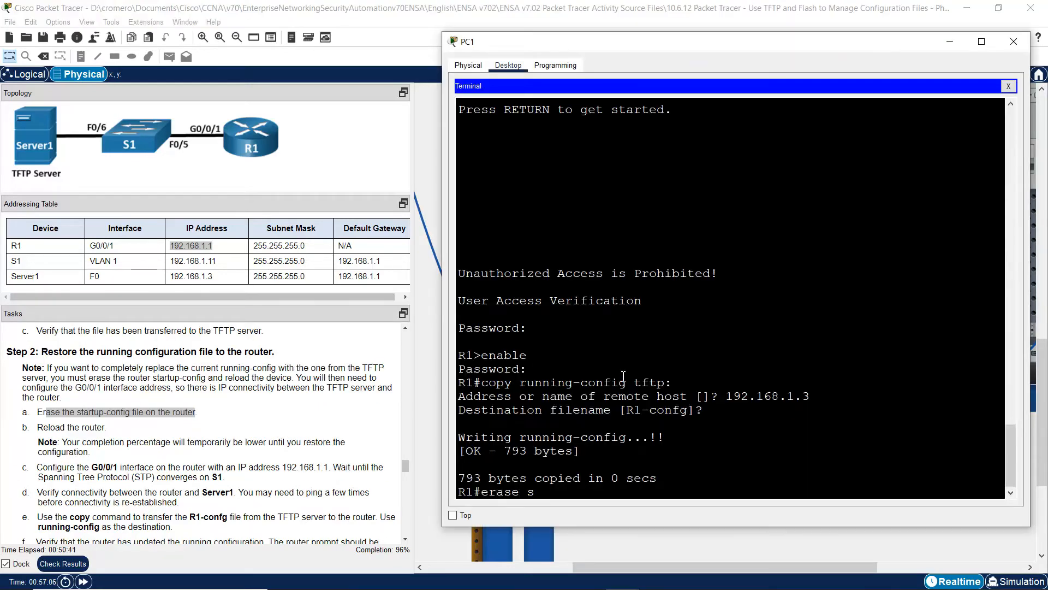
type("tartup-config")
key("Return")
key("Return")
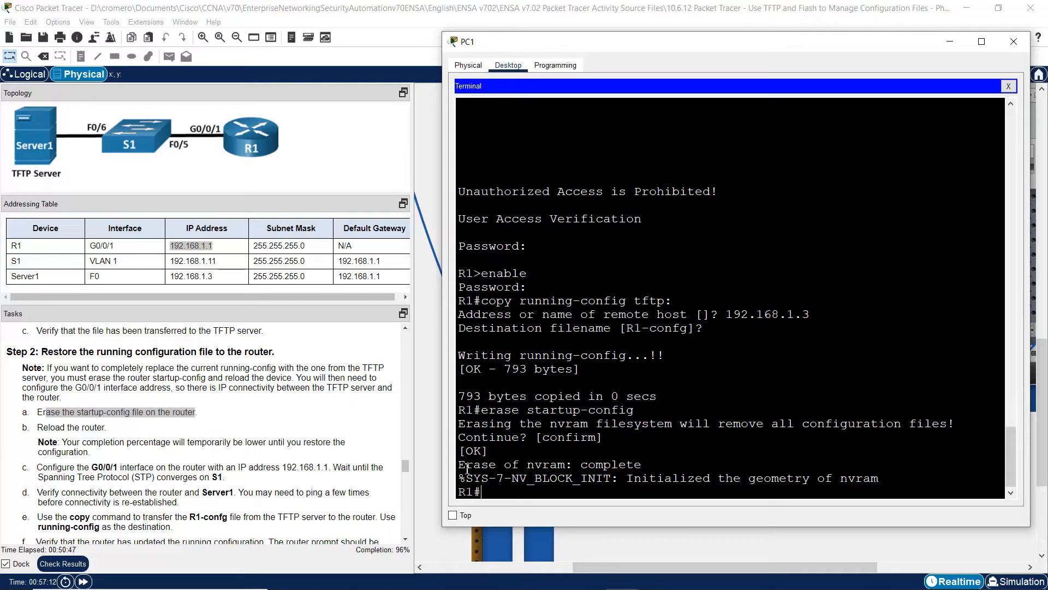
left_click_drag(466, 465, 669, 471)
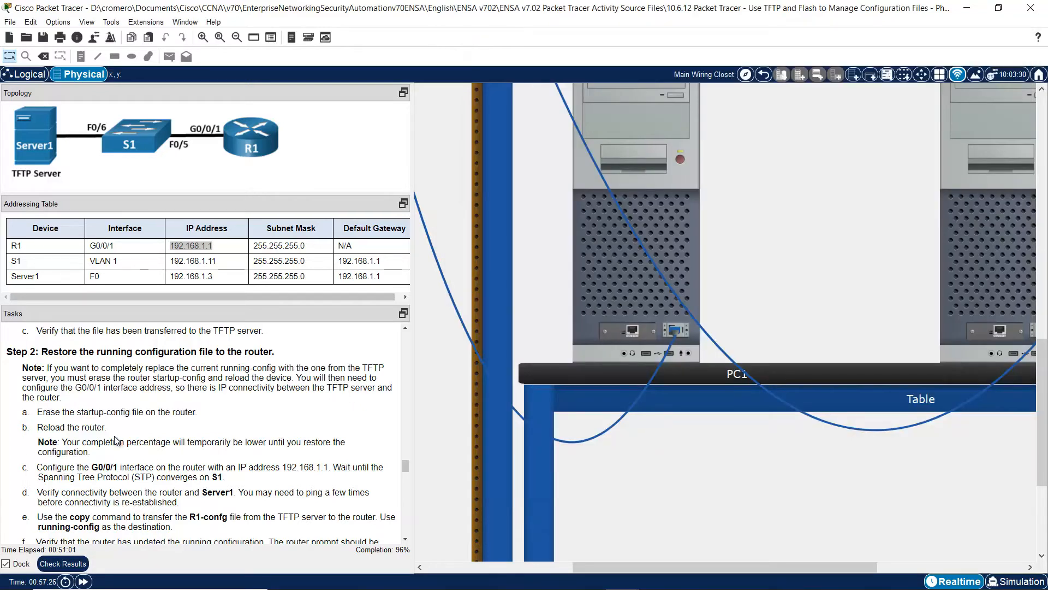
- Reload the router and answer no to the initial configuration dialog
left_click_drag(39, 427, 119, 431)
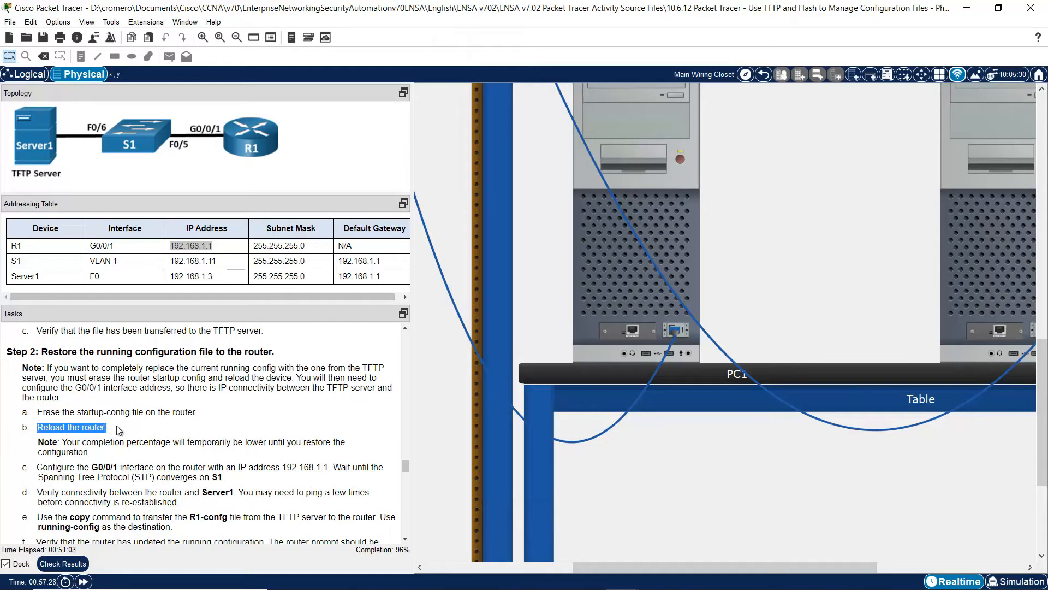
left_click(621, 271)
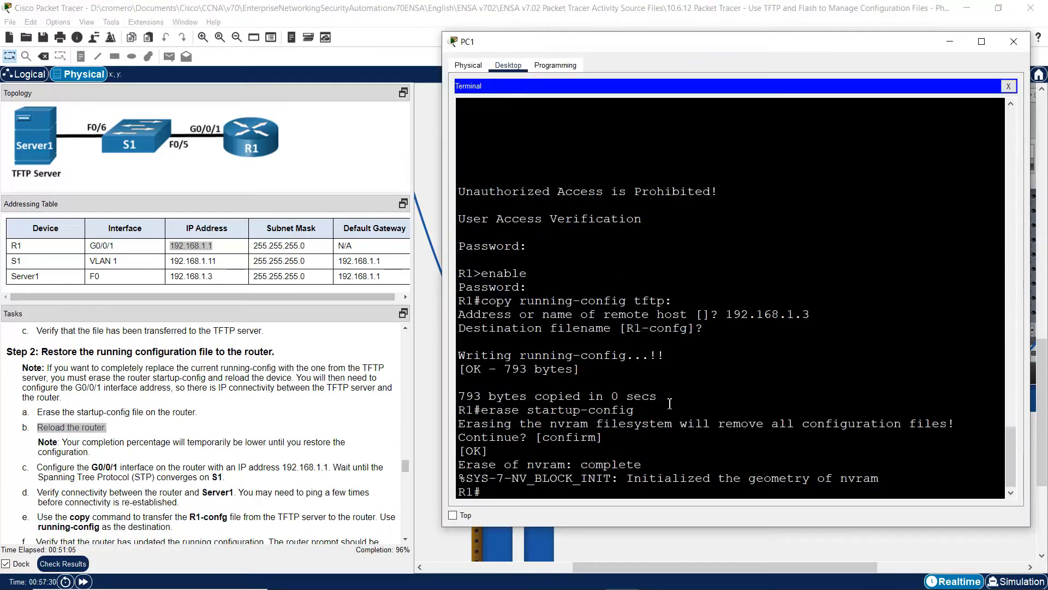
type("reloa")
key("Return")
key("Return")
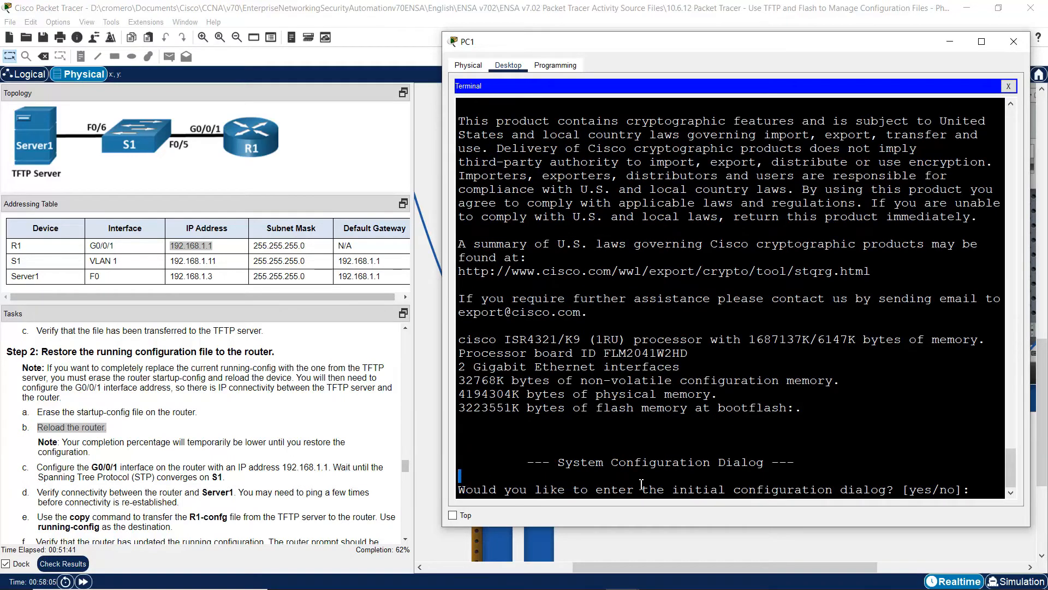
left_click_drag(641, 485, 958, 490)
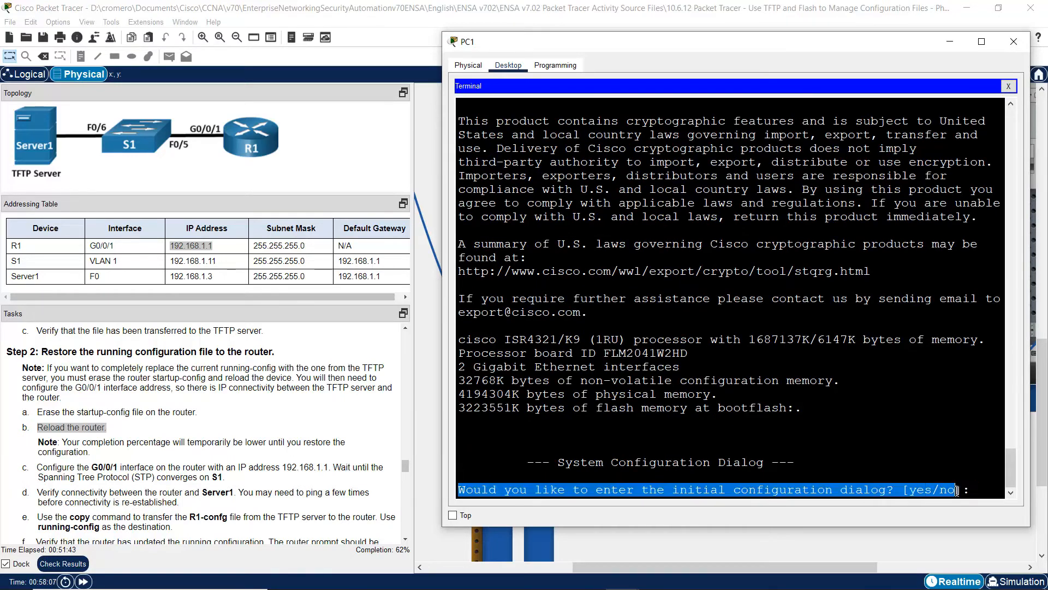
left_click(945, 456)
type("n")
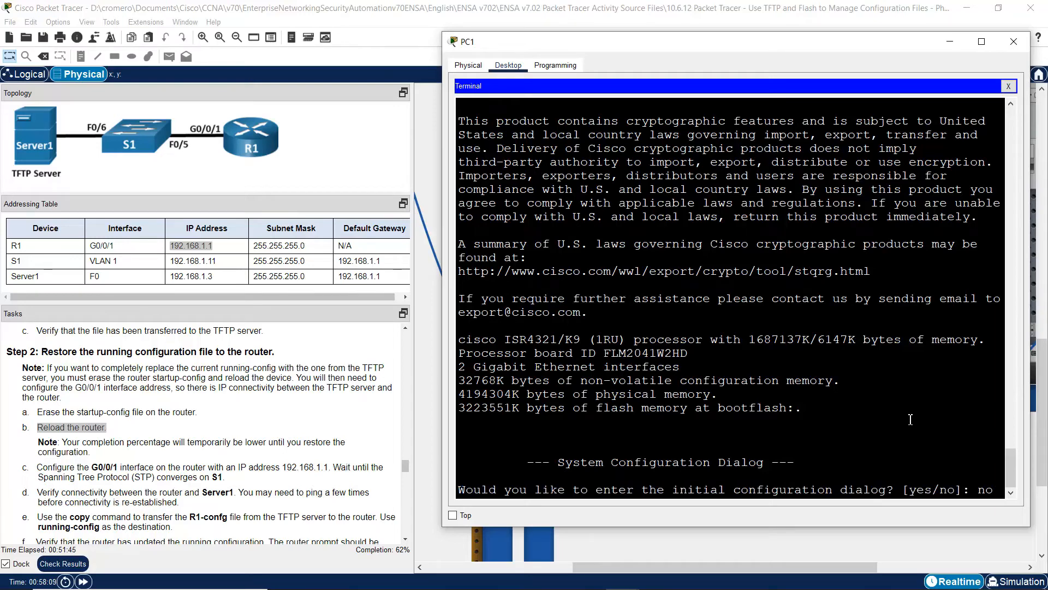
type("o")
key("Return")
key("Return")
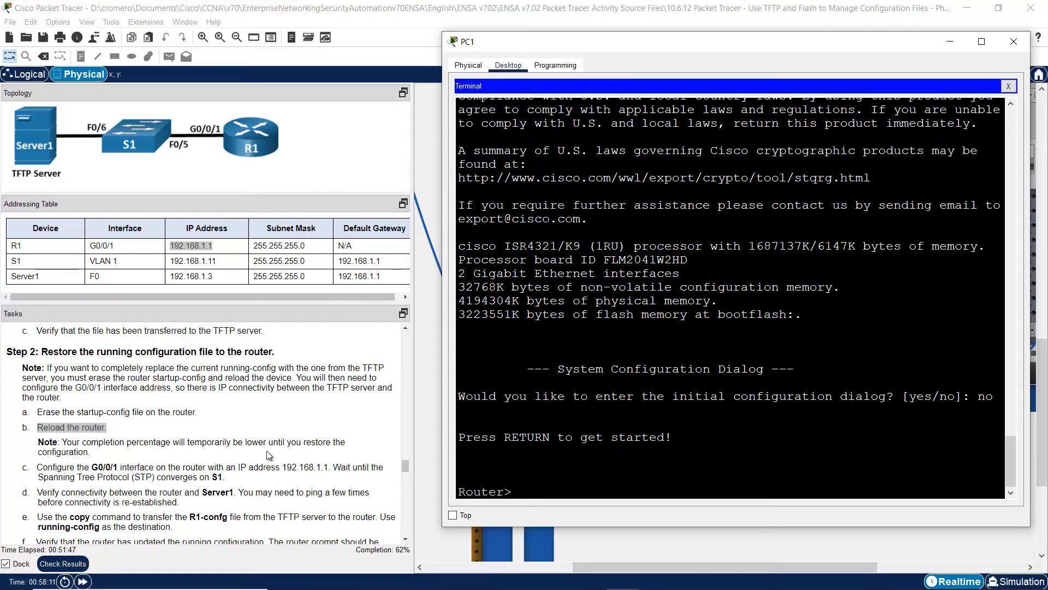
- Review the G0/0/1 configuration step and R1's row in the Addressing Table
left_click(46, 471)
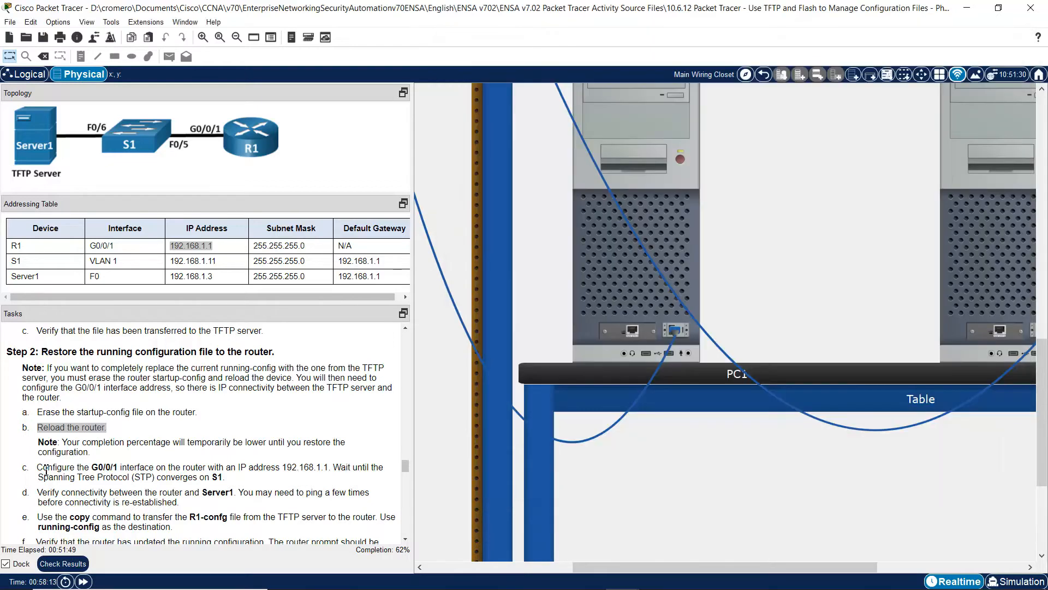
left_click_drag(46, 471, 328, 468)
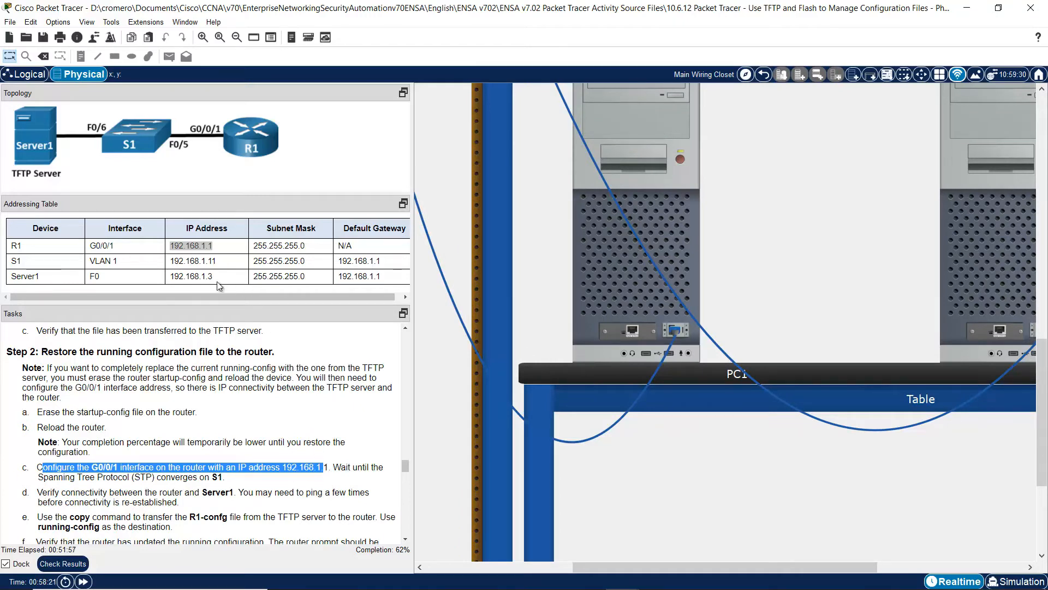
left_click_drag(16, 246, 332, 247)
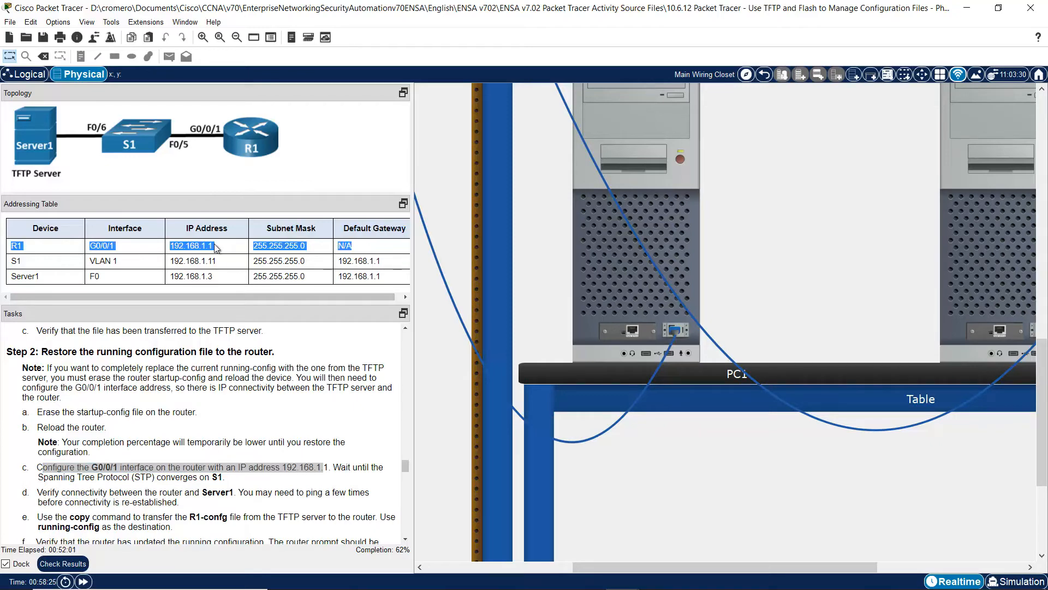
- Enter global configuration mode and select interface G0/0/1 on the router
left_click(677, 223)
type("en")
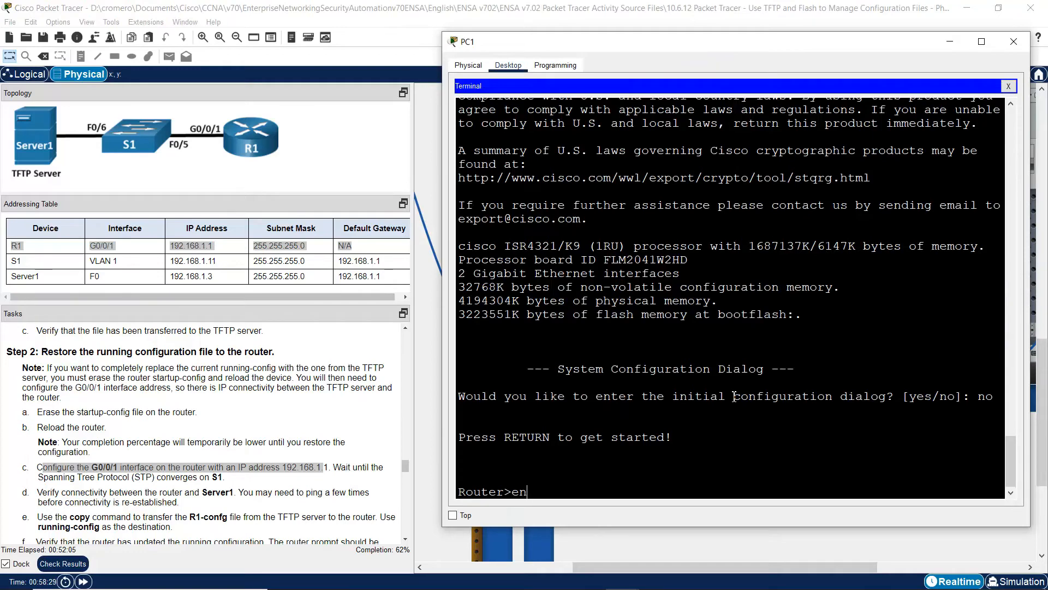
key("Return")
type("conf term")
key("Return")
type("int g")
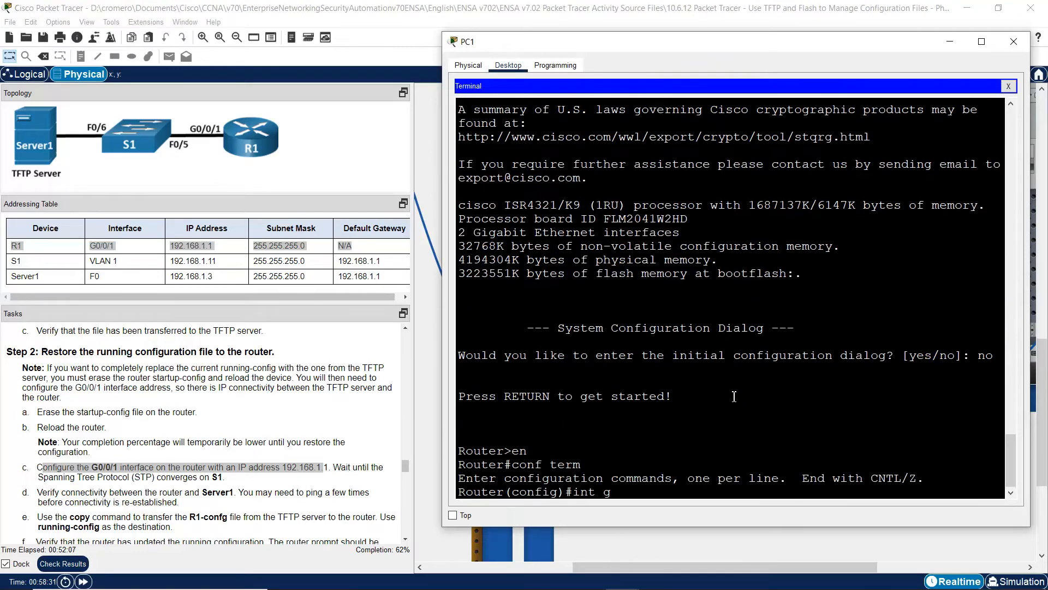
type("0/0/2")
key("Return")
- Assign 192.168.1.1 255.255.255.0 to the interface, enable it with no shutdown, and exit
type("ip address")
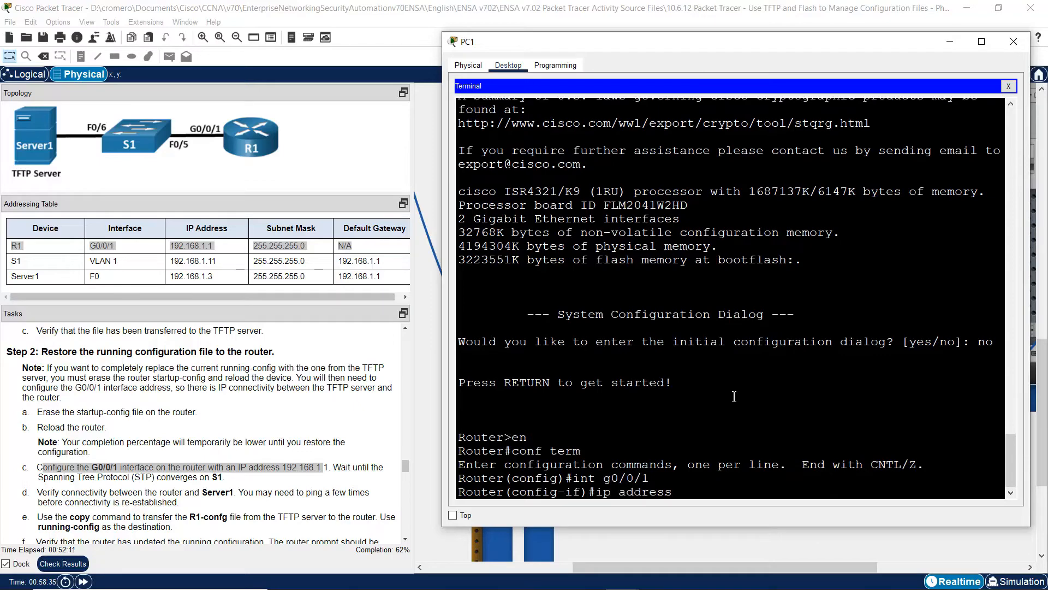
type(" 192.168.1.1 255.255.255.0")
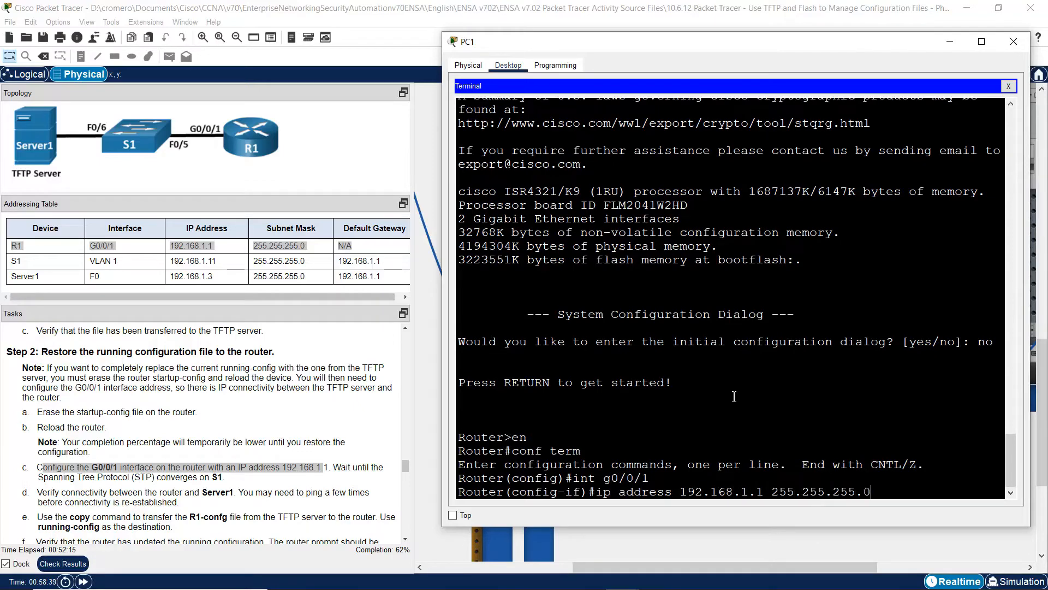
key("Return")
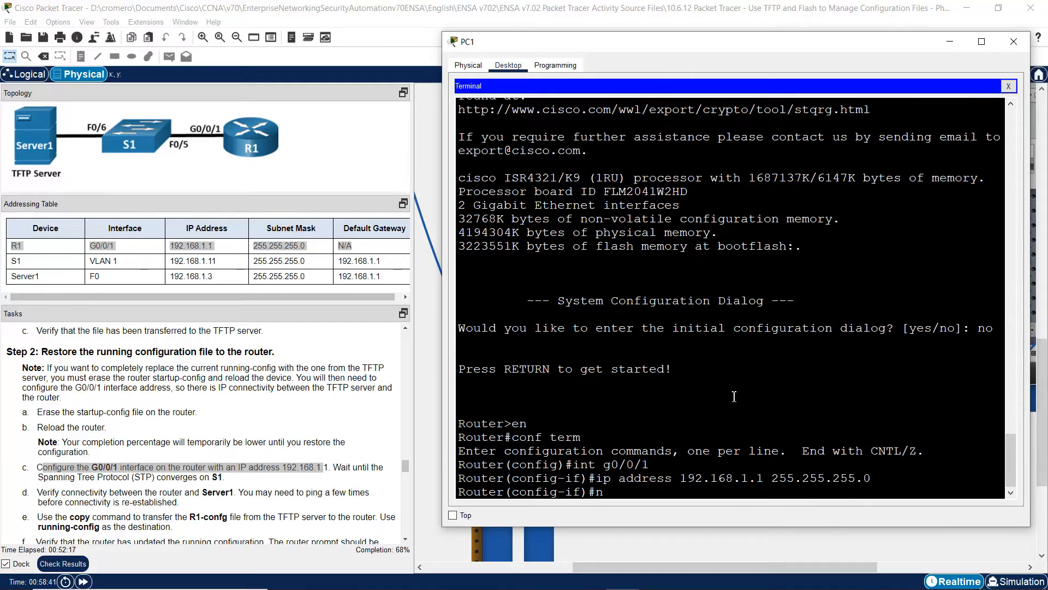
type("no shutdow")
type("n")
key("Return")
key("Return")
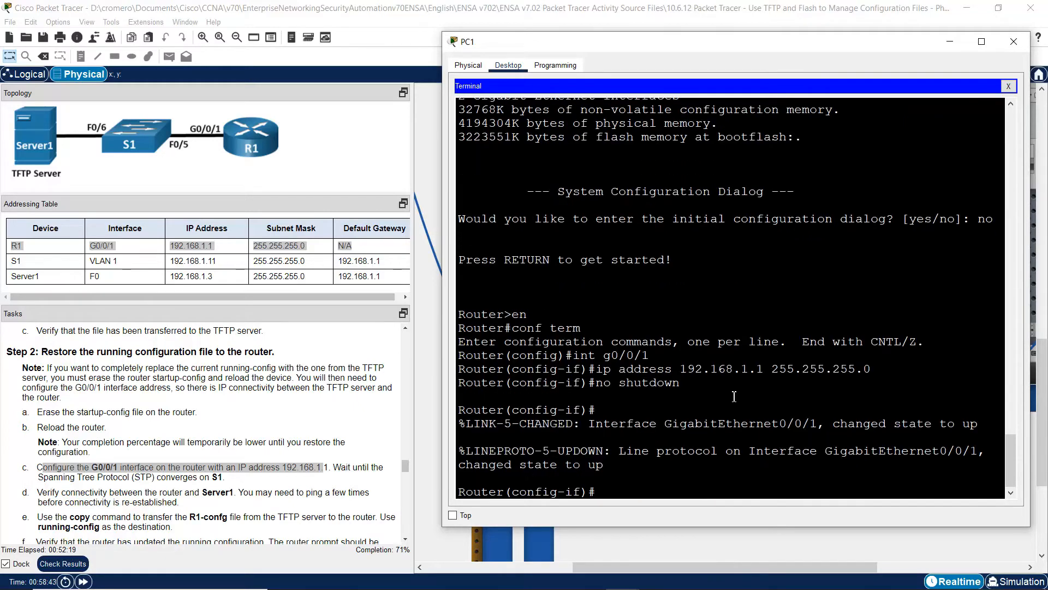
type("exit")
key("Return")
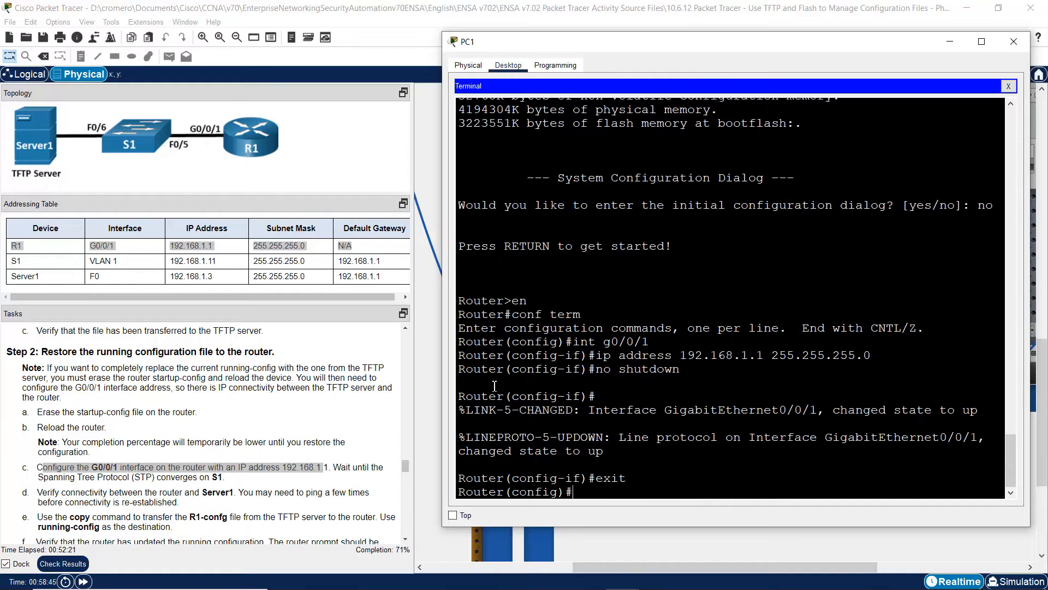
key("Return")
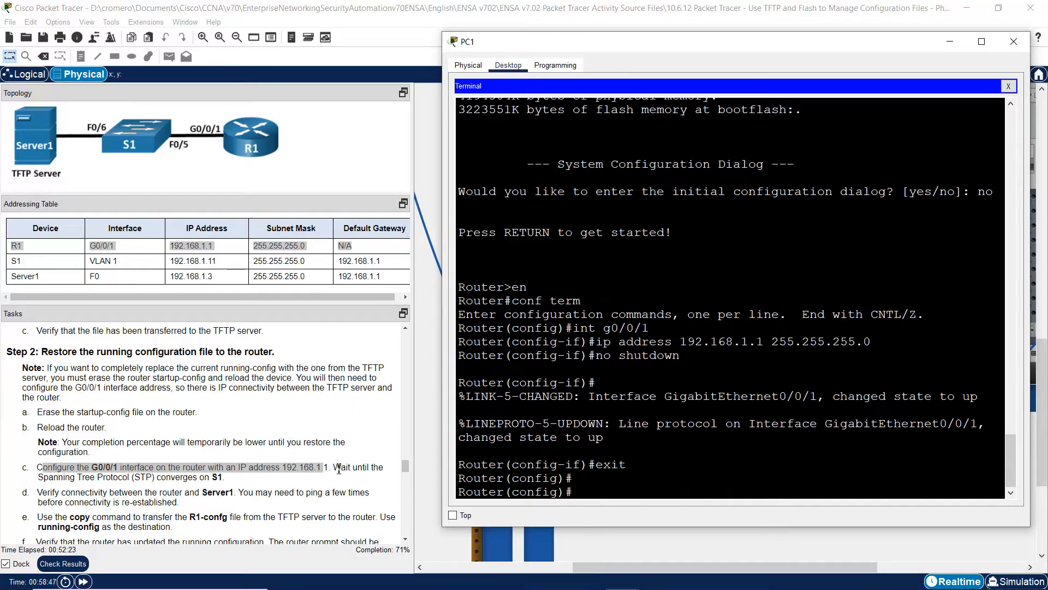
- Review the STP convergence note and connectivity step, then exit to the Router# prompt
left_click_drag(333, 467, 221, 480)
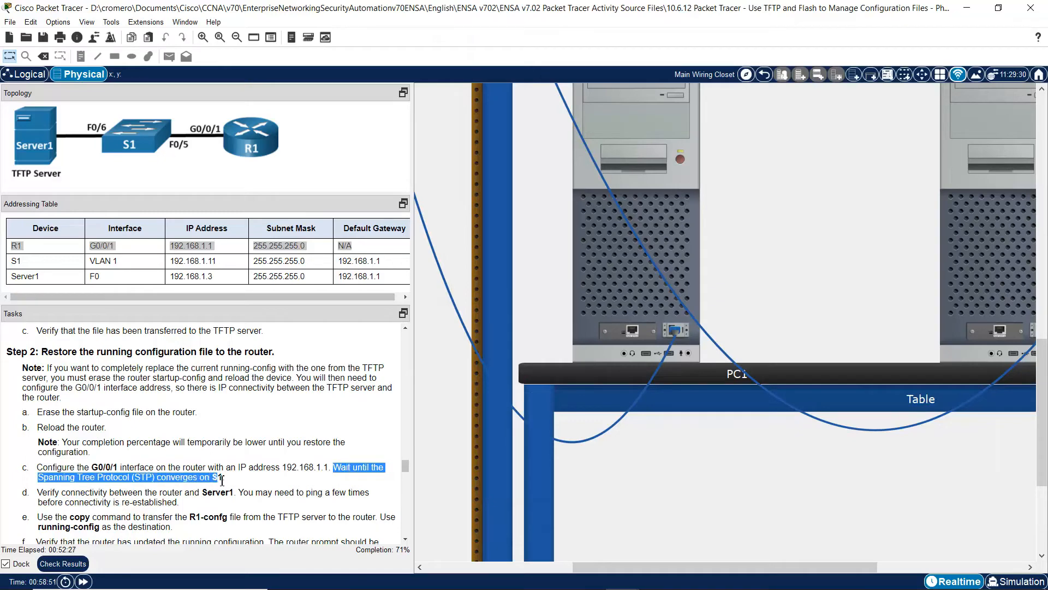
left_click(688, 250)
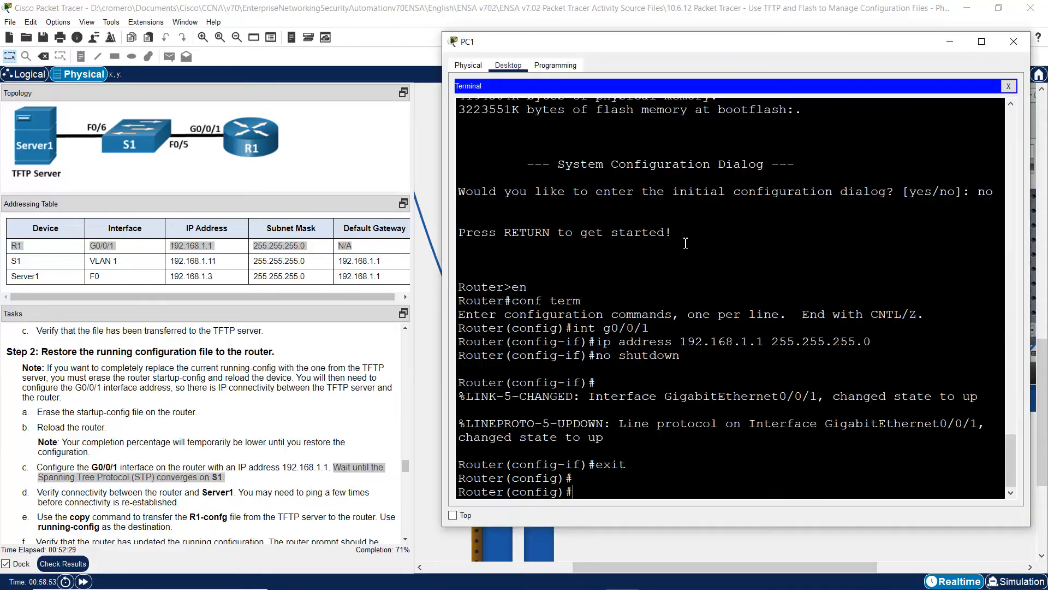
left_click(407, 537)
scroll(408, 536, "down", 3)
left_click(69, 405)
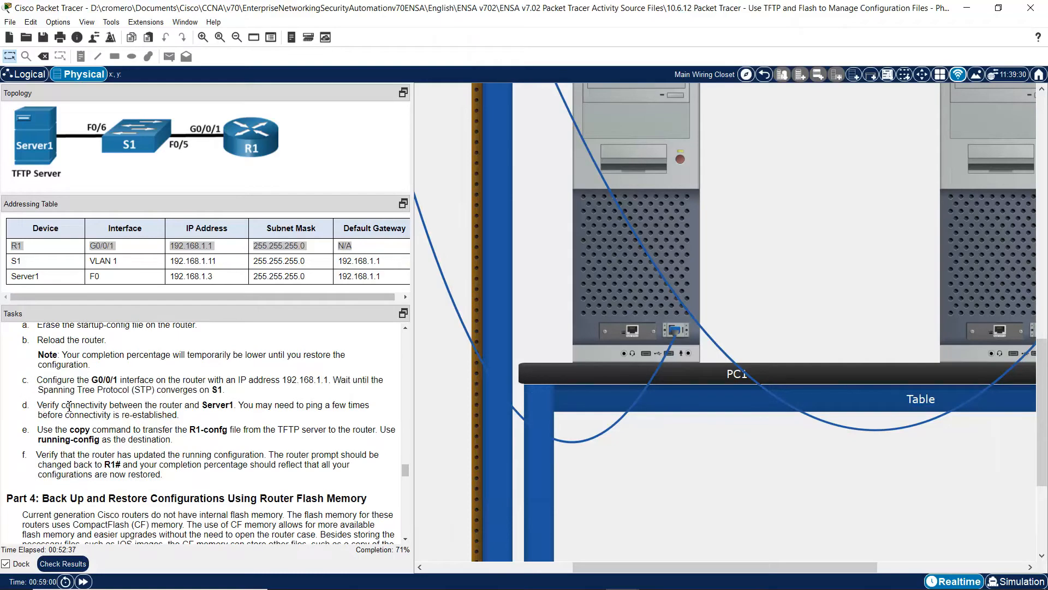
left_click_drag(42, 405, 234, 407)
left_click(645, 293)
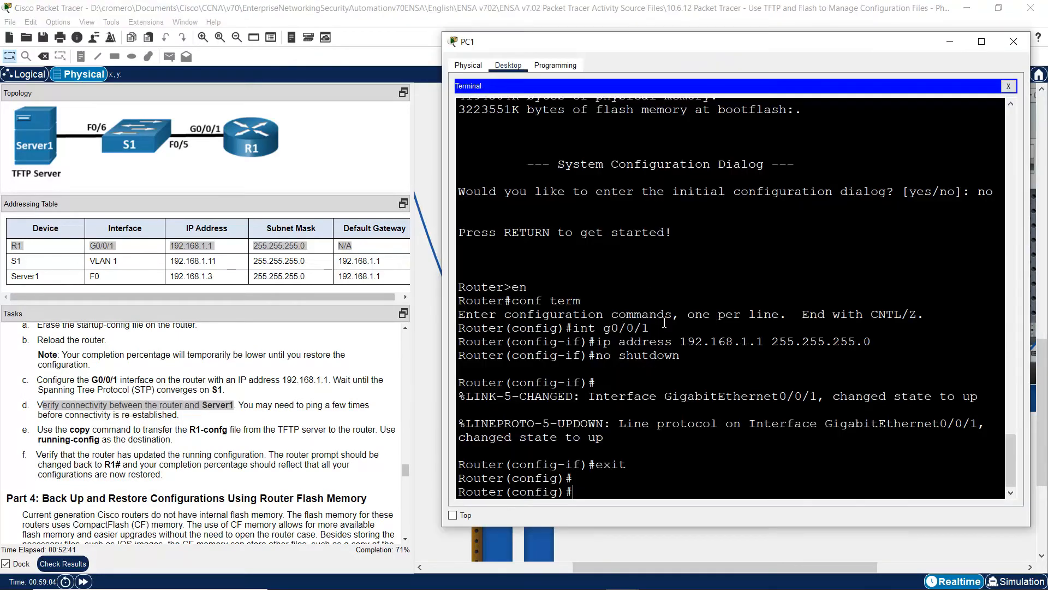
type("exit")
key("Return")
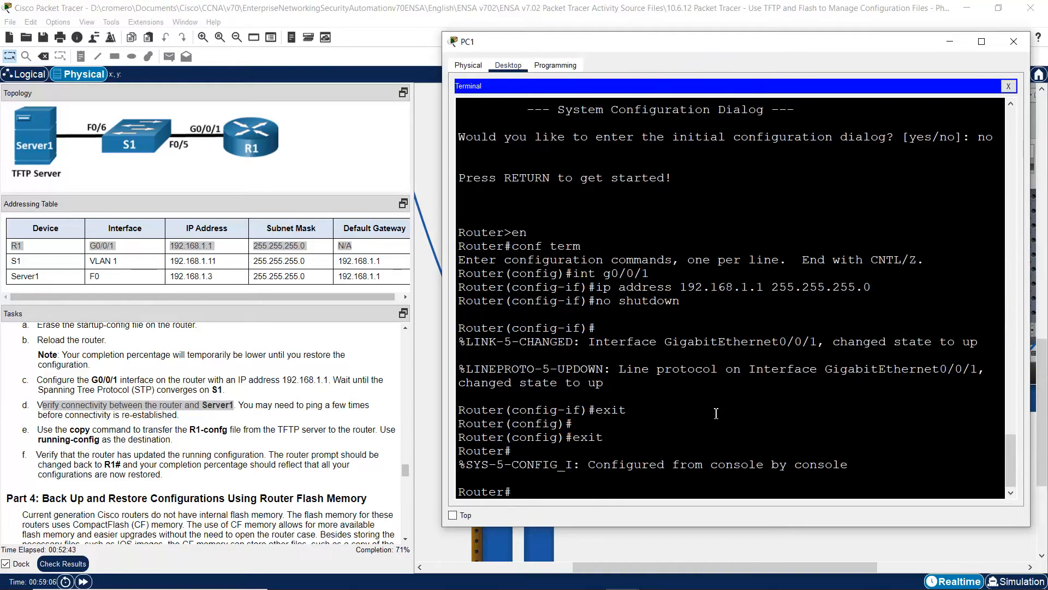
- Ping Server1 at 192.168.1.3 and confirm the successful replies
left_click(576, 497)
type("ping 192.168.1.3")
key("Return")
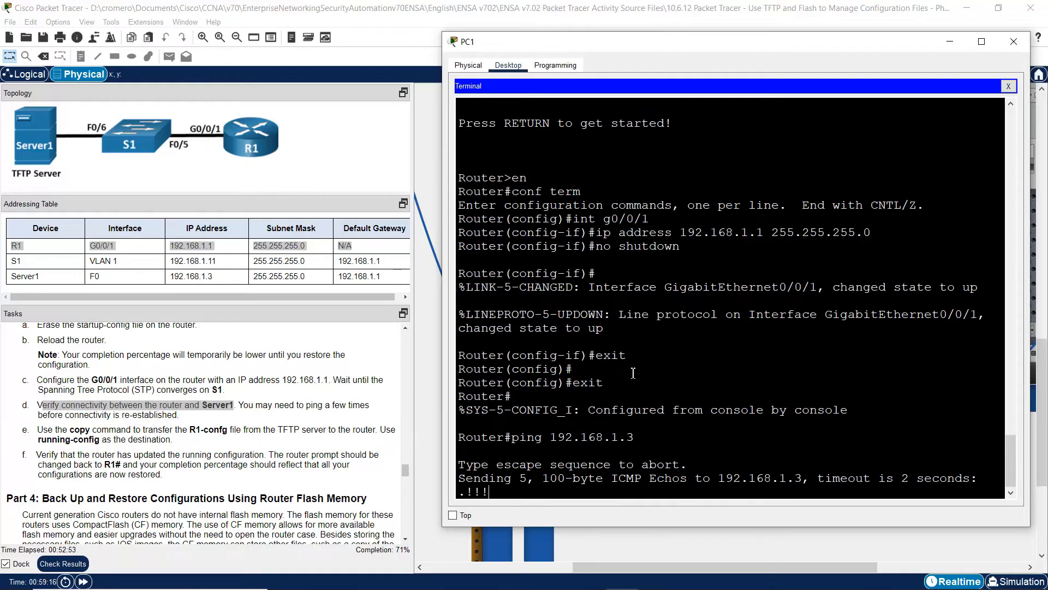
left_click_drag(471, 452, 499, 454)
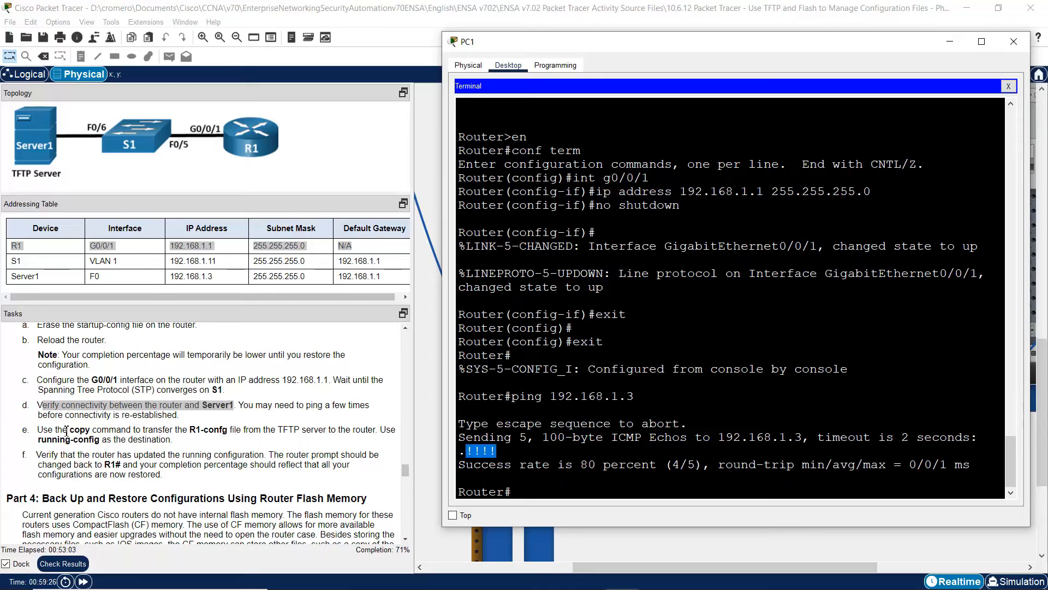
- Highlight task e about copying R1-confg from the TFTP server
left_click(83, 433)
left_click_drag(63, 429, 173, 439)
left_click(293, 431)
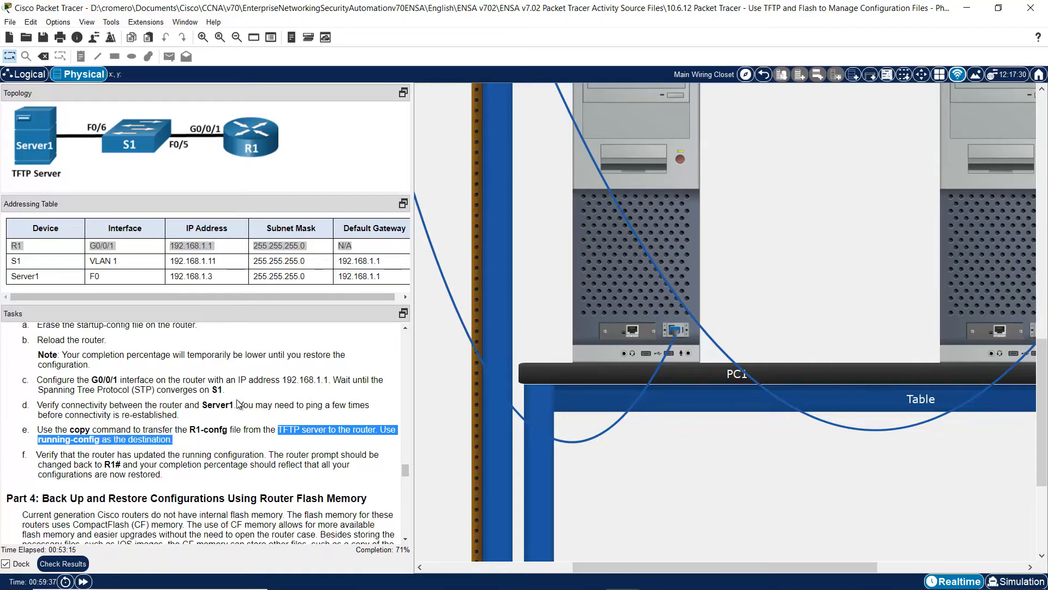
- Run copy tftp running-config with 192.168.1.3 as the remote host
left_click(601, 272)
left_click(691, 451)
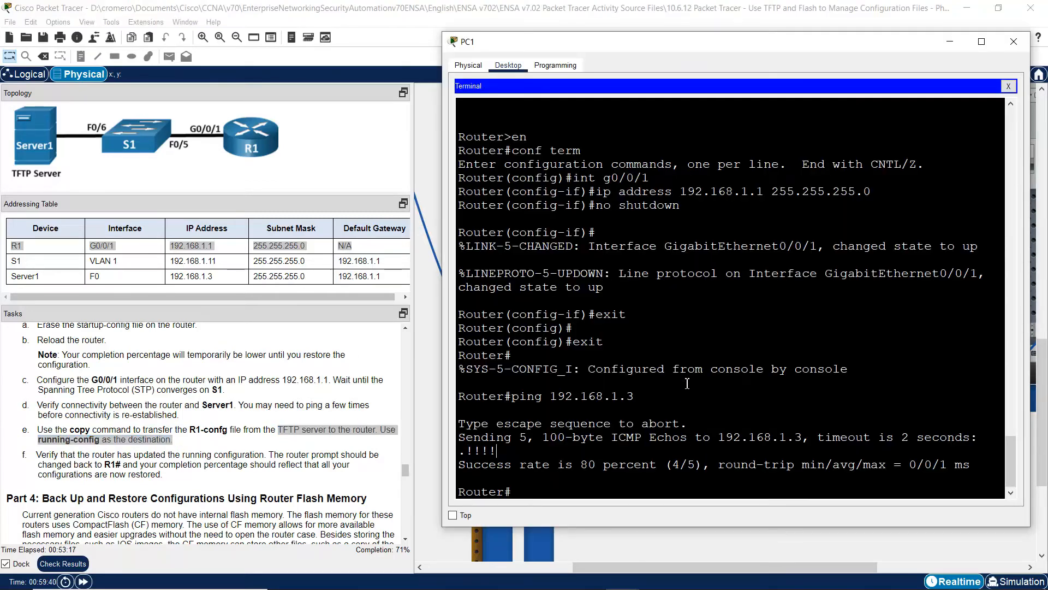
type("copy tftp:")
type("running-config")
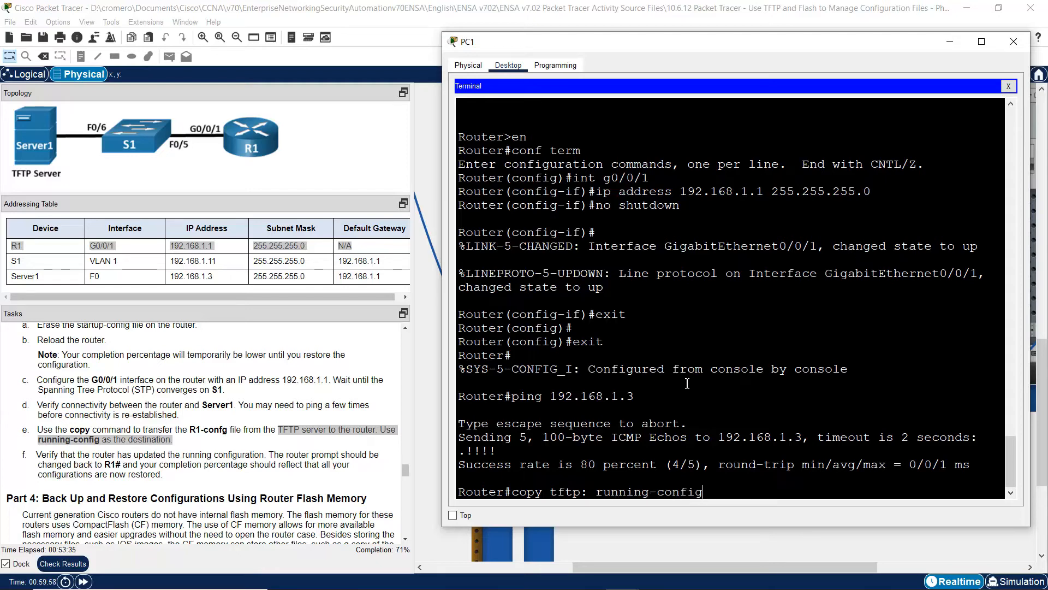
key("Return")
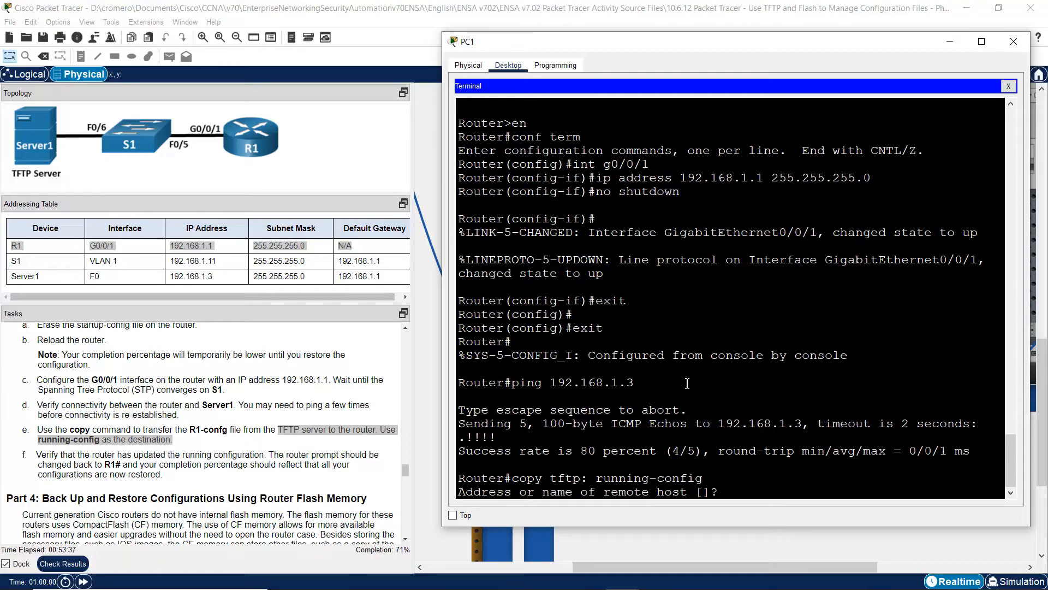
left_click_drag(526, 491, 676, 491)
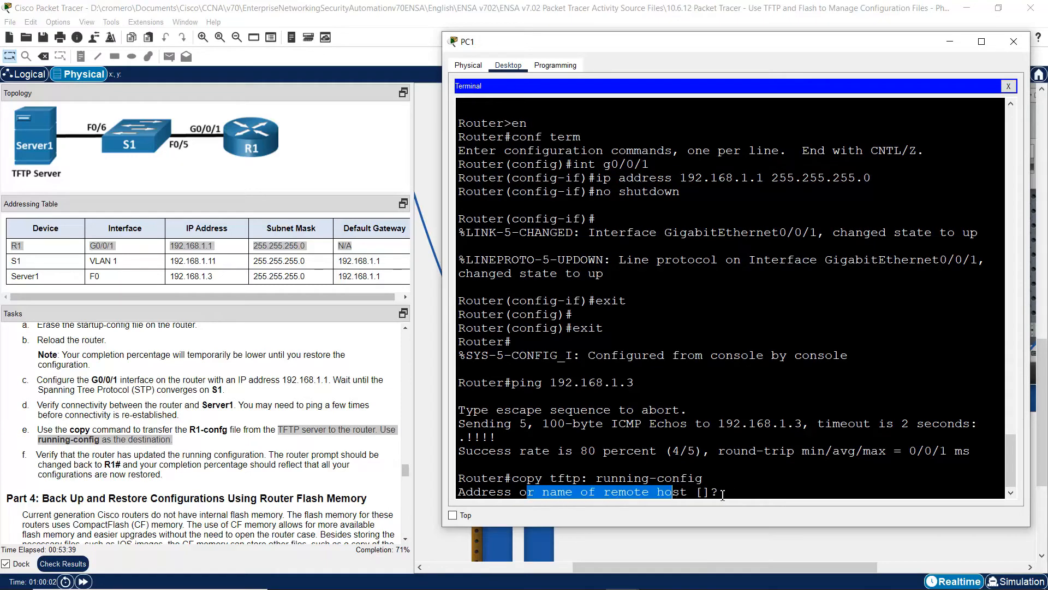
left_click(726, 494)
type("192.168.1.3")
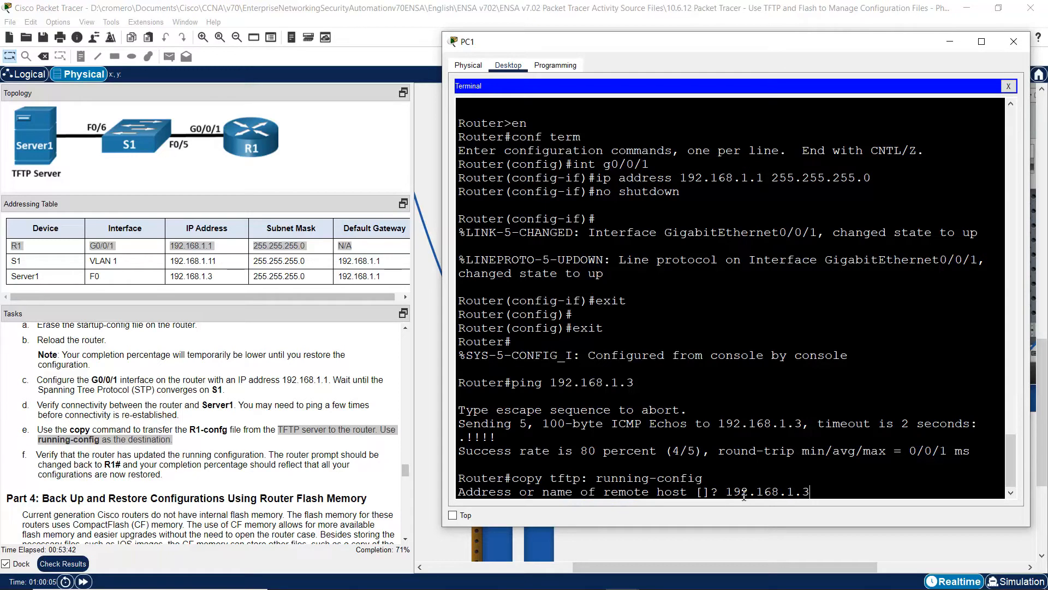
key("Return")
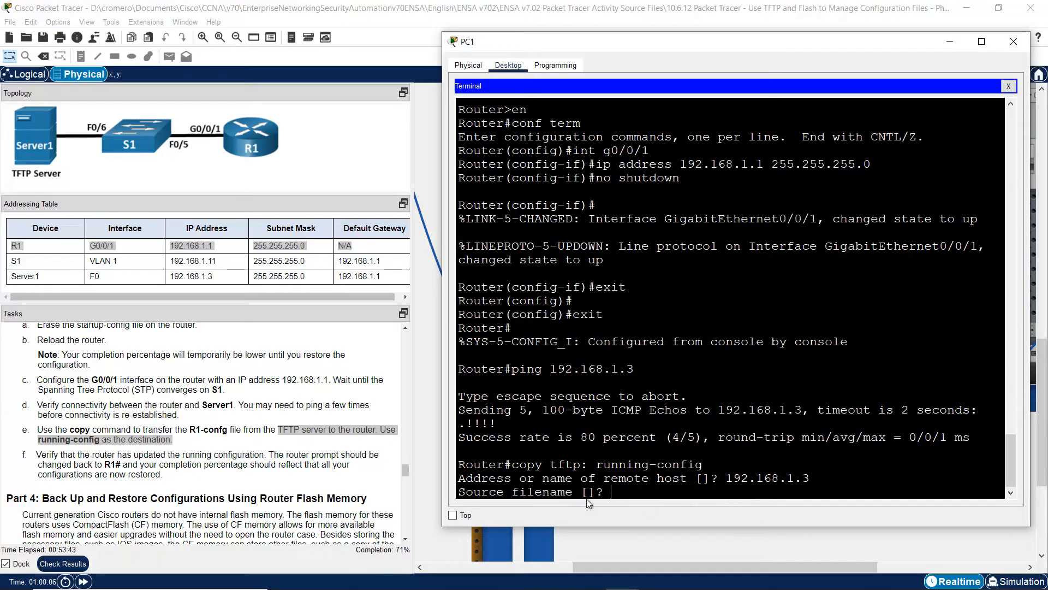
- Look up the earlier saved name R1-confg and type it as the source filename
left_click_drag(514, 497, 543, 492)
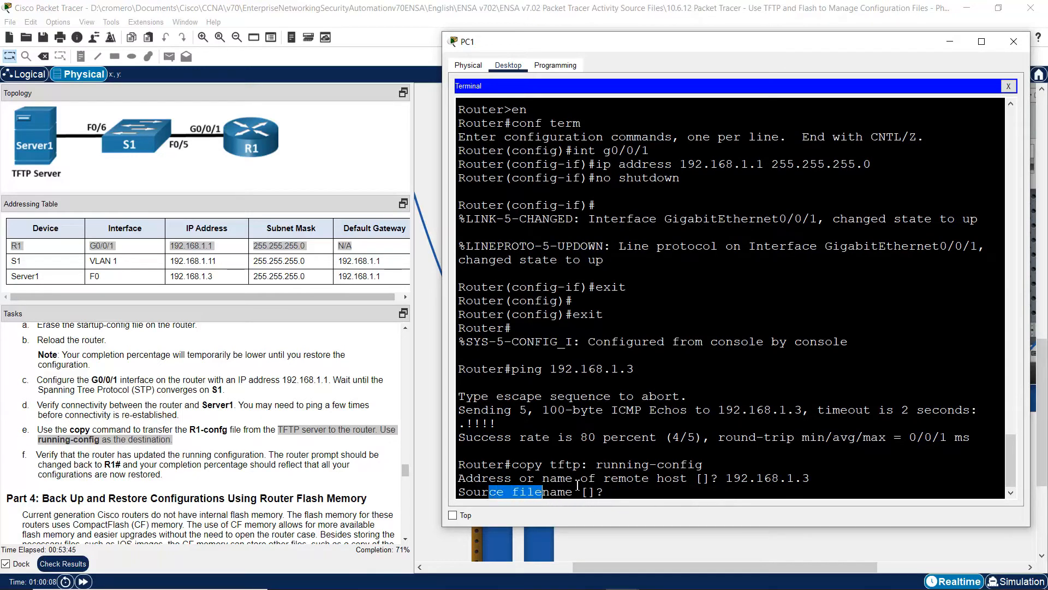
left_click_drag(1011, 461, 1005, 234)
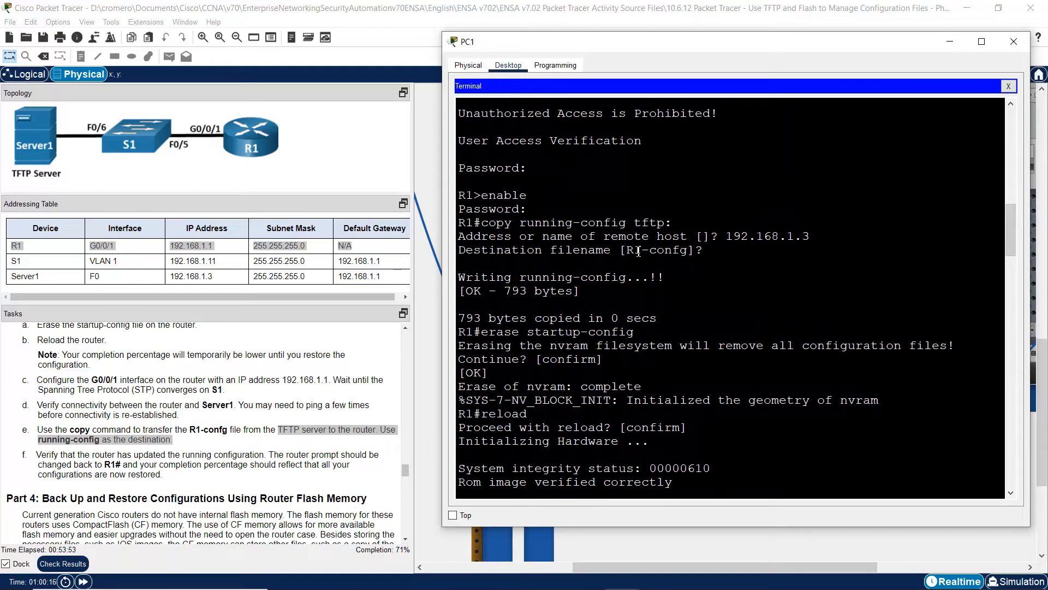
left_click_drag(631, 250, 693, 252)
left_click_drag(1010, 262, 1013, 496)
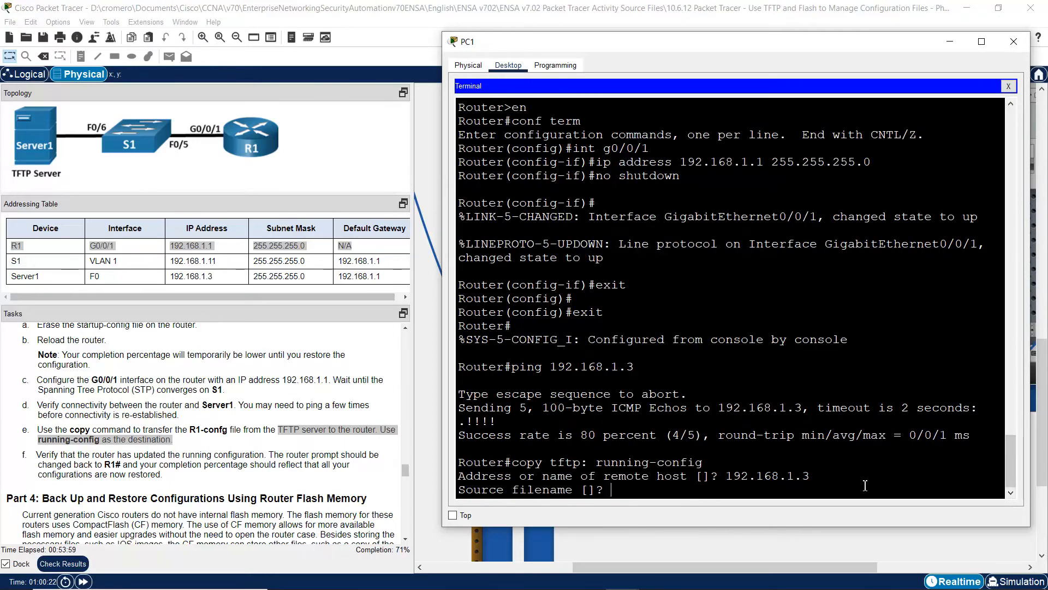
type("confg")
- Check Server1's TFTP file list for the R1 config file, then pan back to PC1
left_click(681, 5)
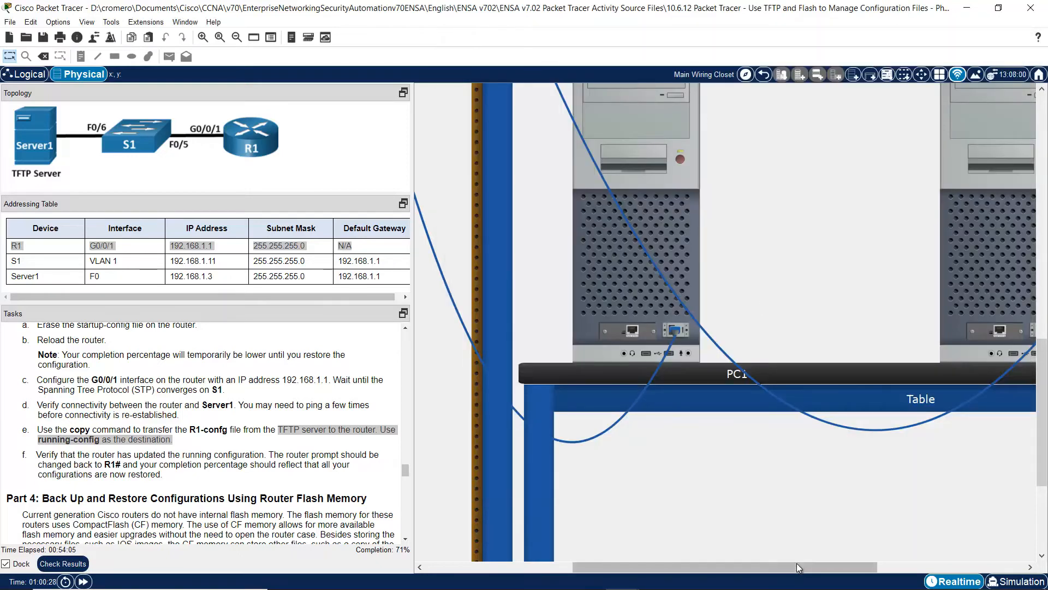
left_click_drag(796, 565, 640, 569)
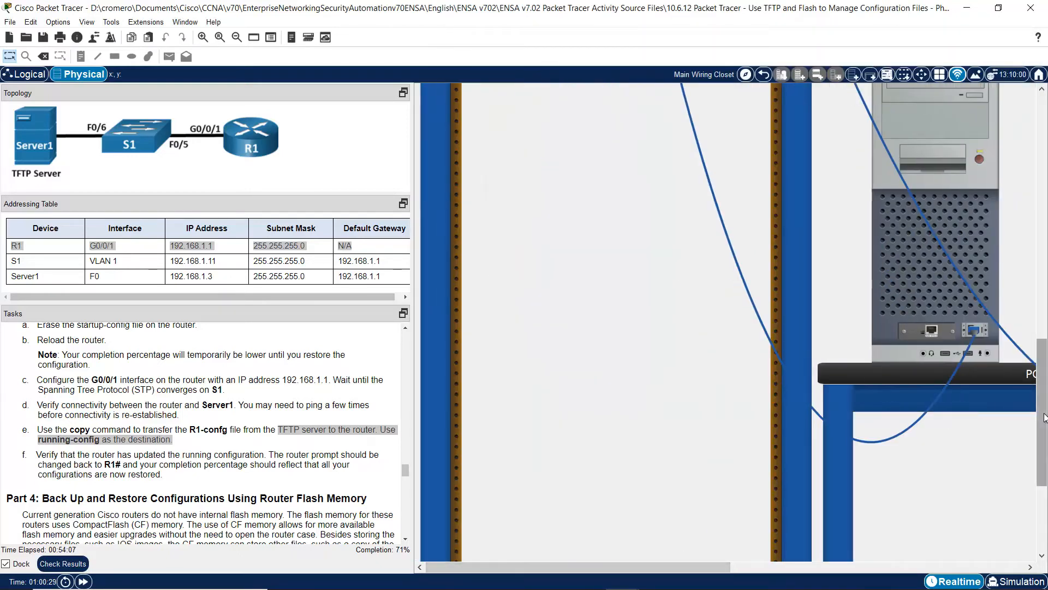
scroll(578, 331, "up", 10)
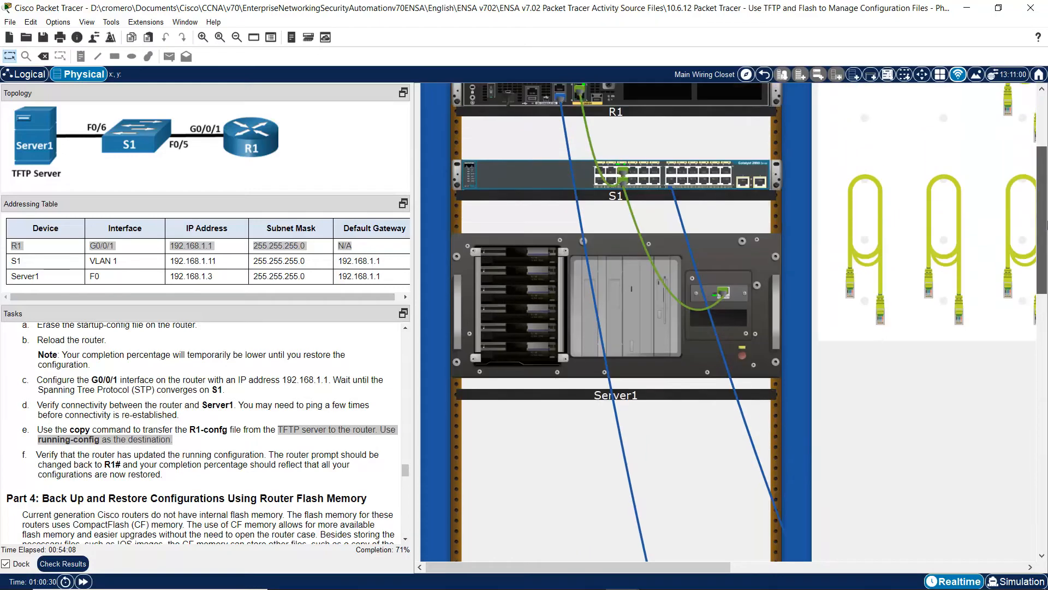
left_click(646, 330)
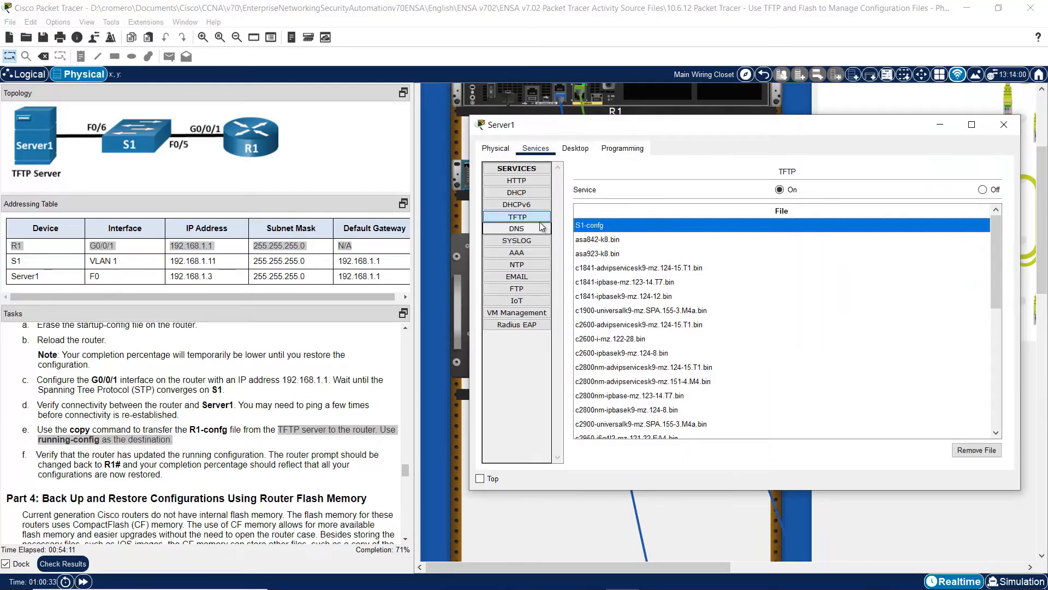
left_click(524, 218)
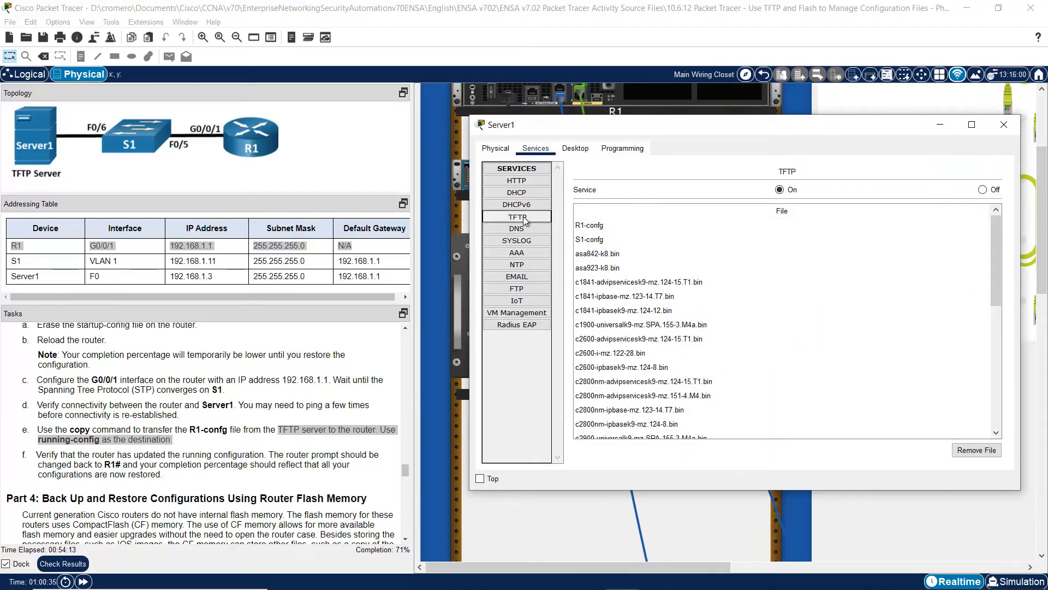
left_click(603, 238)
left_click(600, 229)
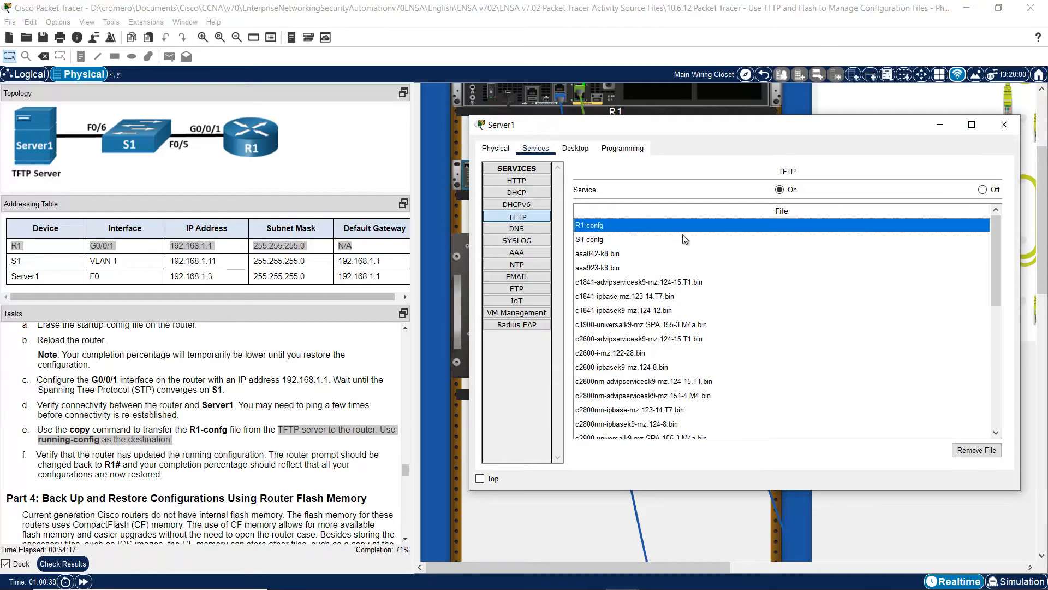
left_click(588, 538)
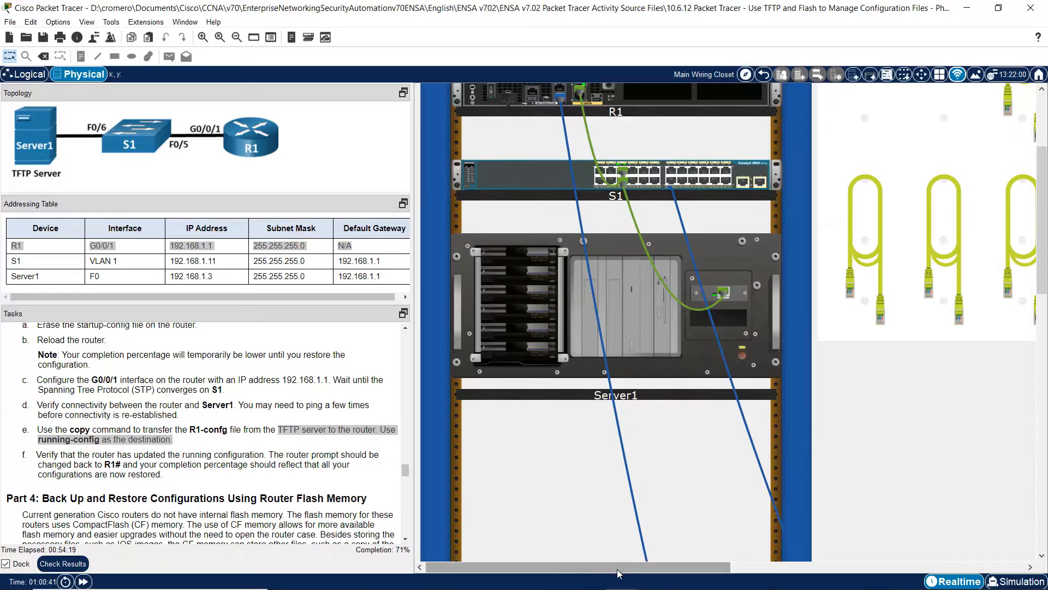
left_click_drag(619, 571, 878, 548)
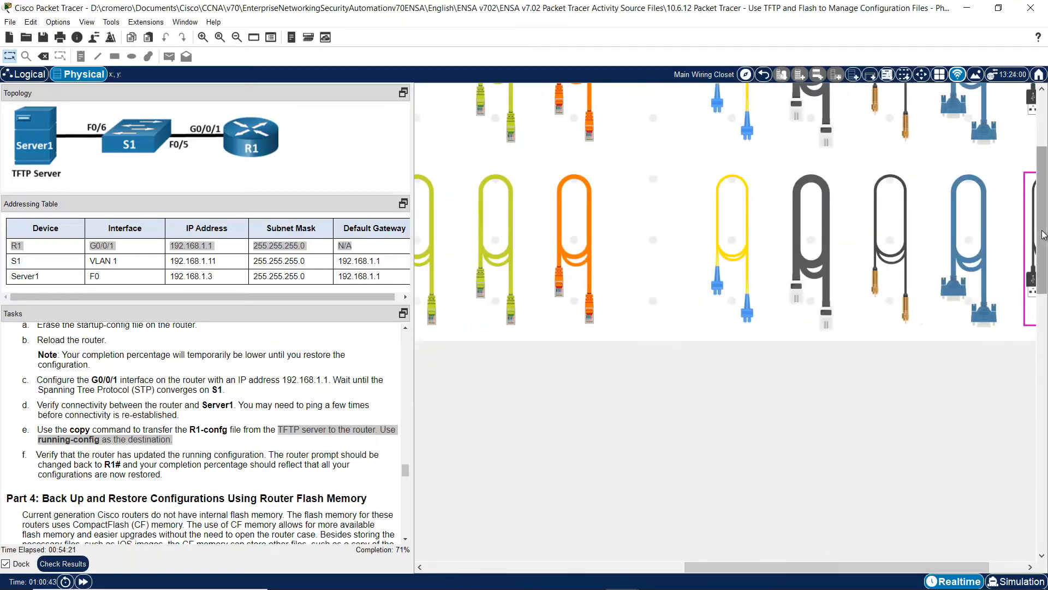
left_click(1040, 328)
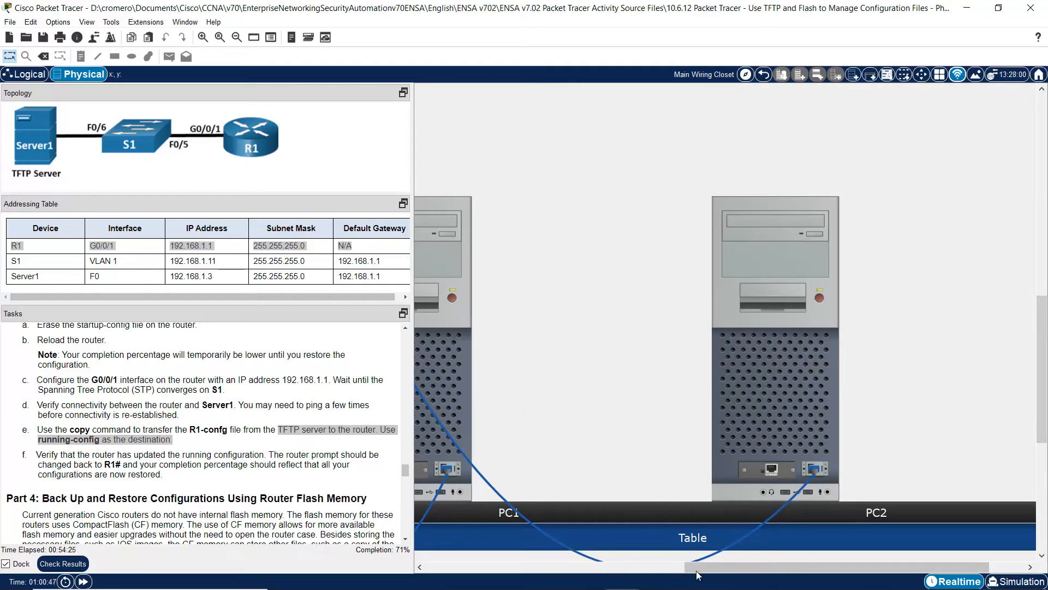
- Submit R1-confg into running-config, copying 793 bytes and returning to an R1# prompt
left_click_drag(716, 576, 612, 569)
left_click(645, 348)
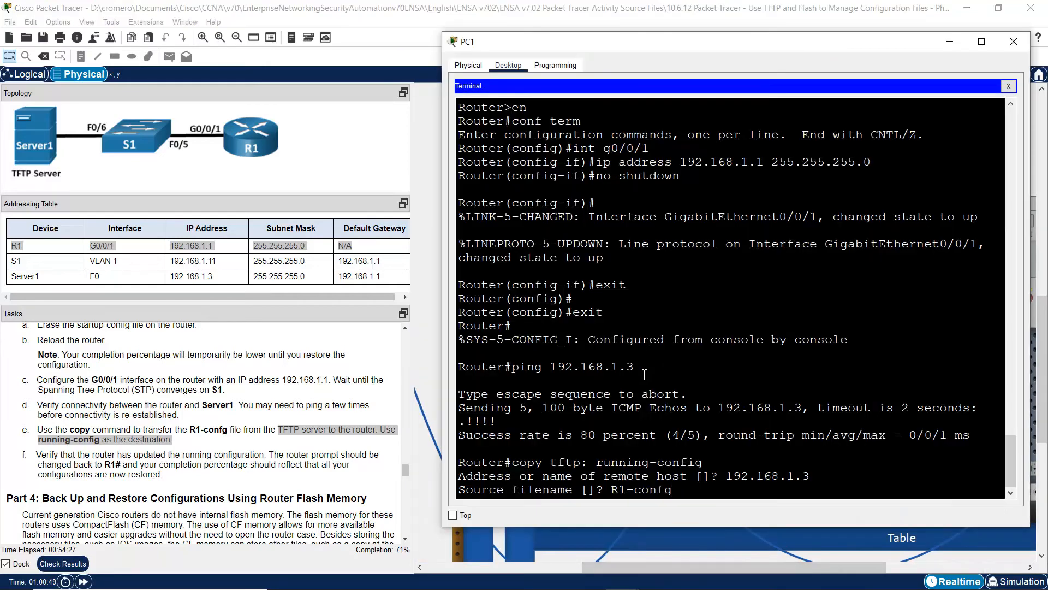
left_click_drag(622, 492, 682, 492)
key("Return")
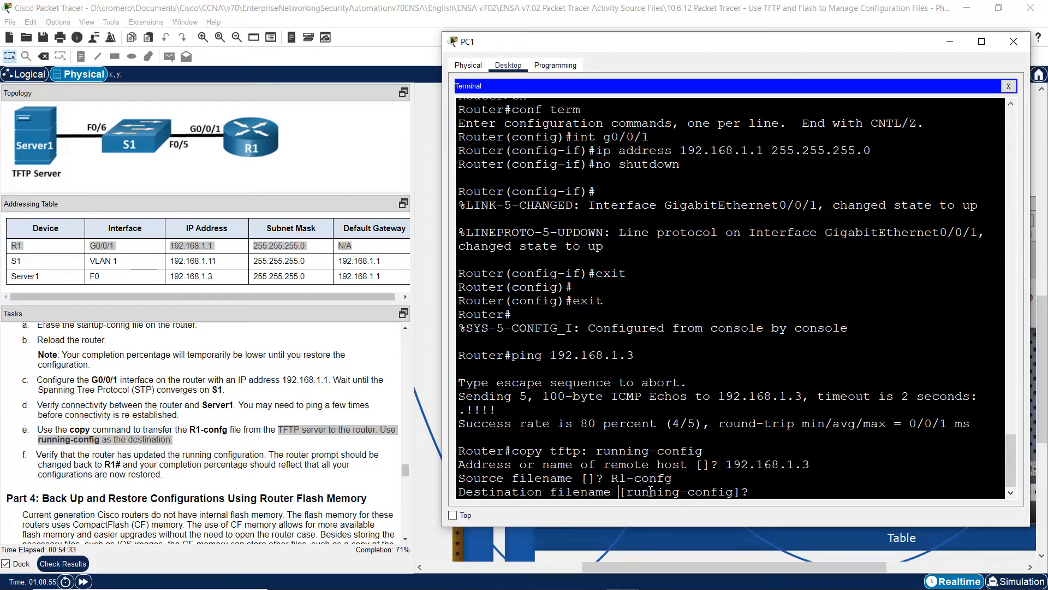
left_click_drag(621, 492, 741, 495)
key("Return")
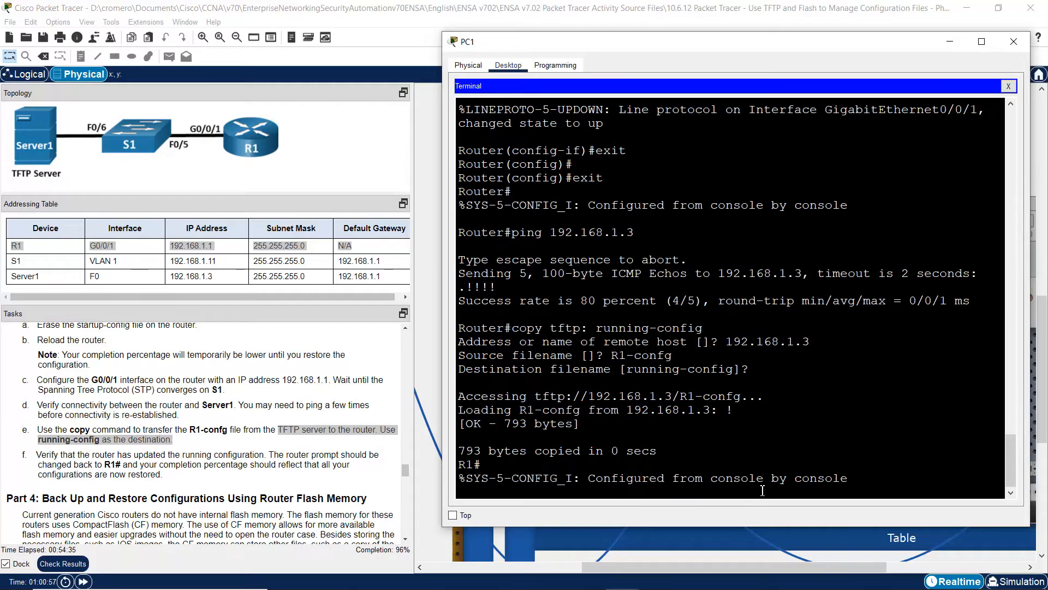
key("Return")
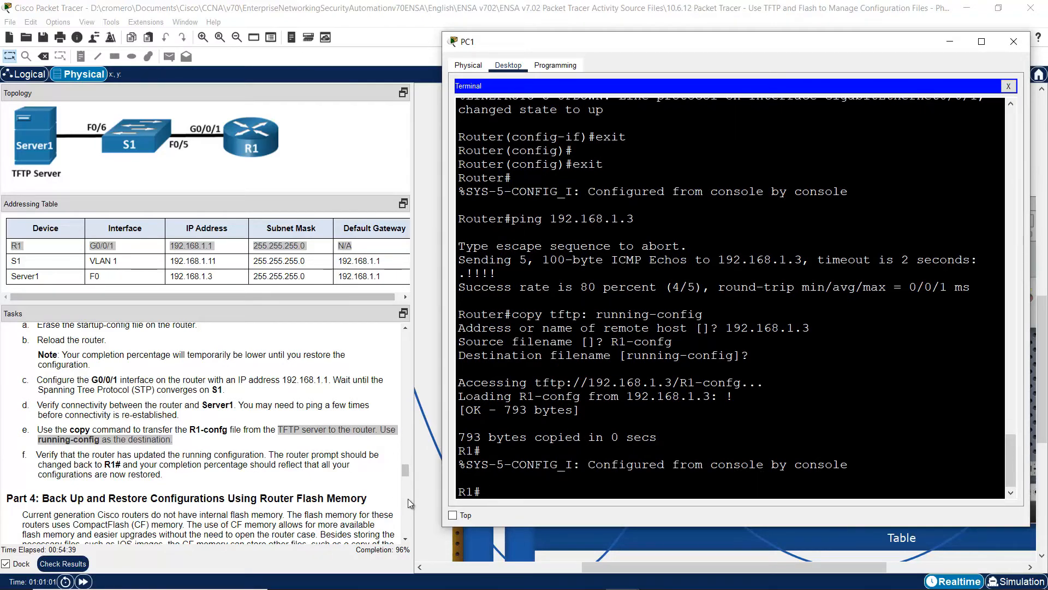
left_click(404, 537)
left_click(404, 538)
left_click(405, 537)
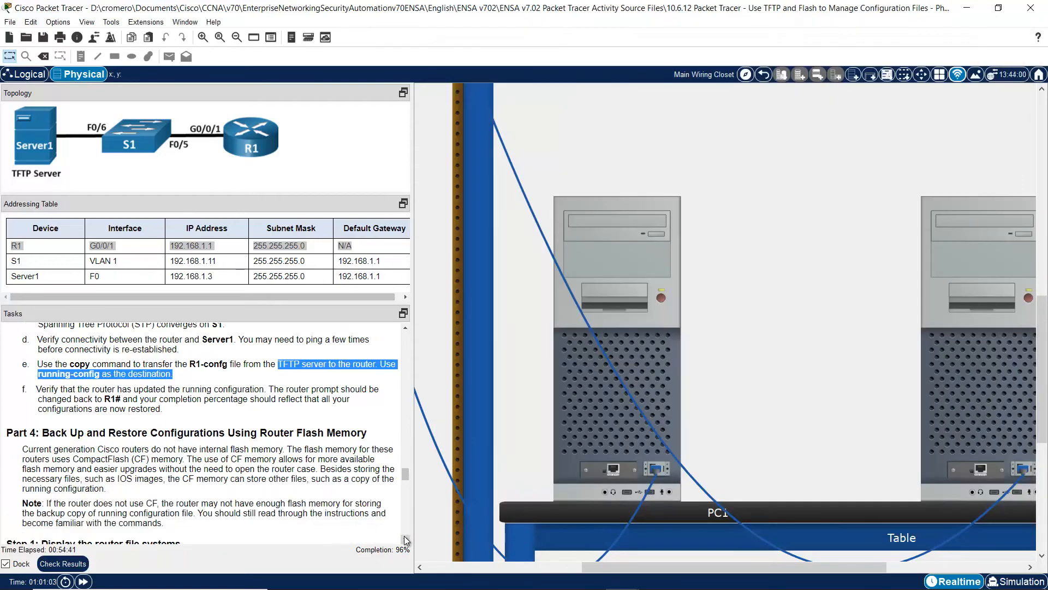
left_click_drag(41, 389, 265, 391)
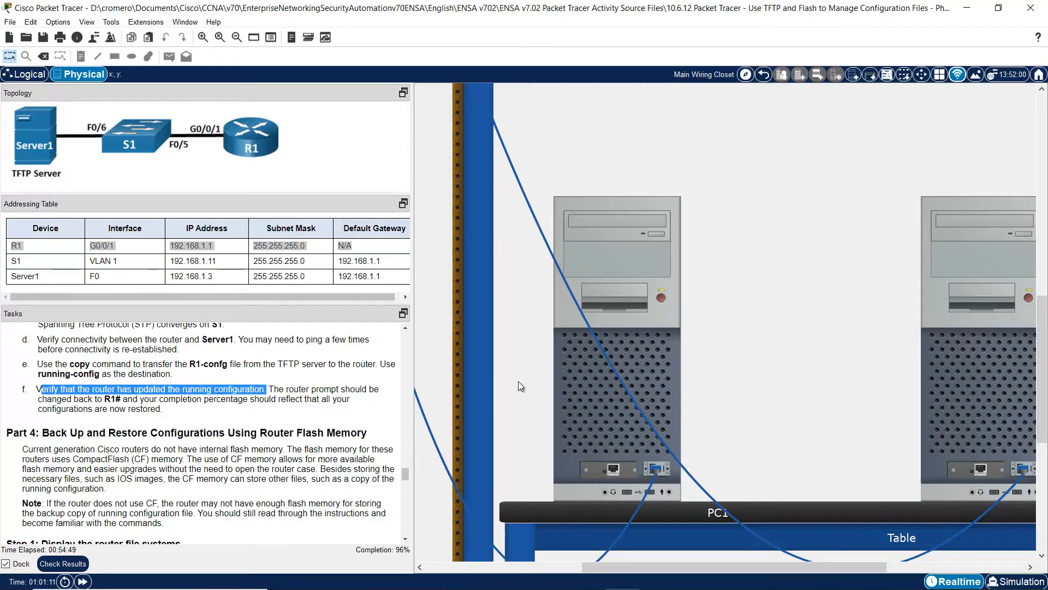
left_click_drag(270, 390, 118, 399)
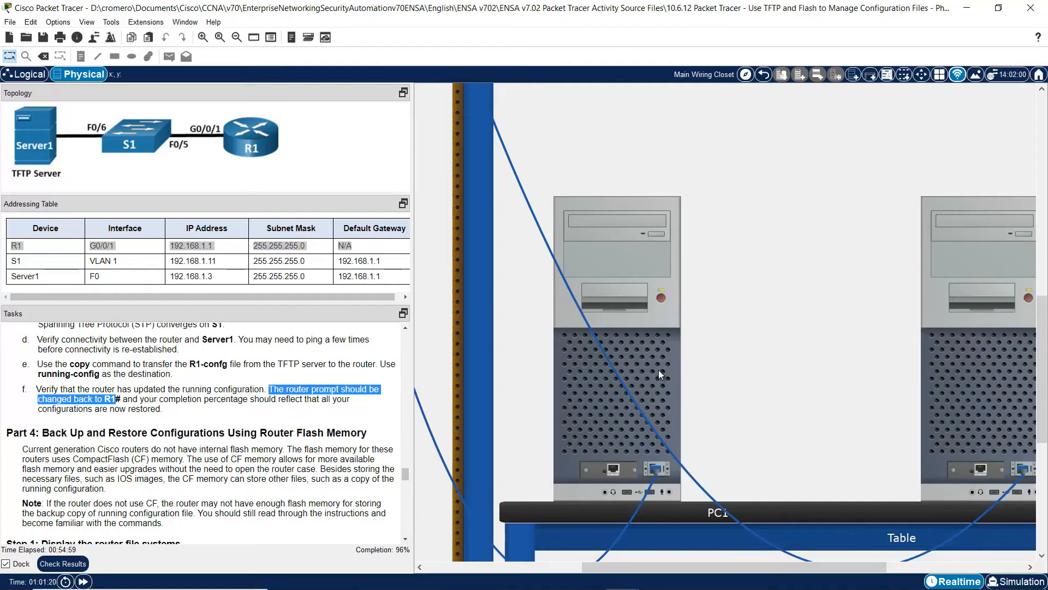
left_click(653, 353)
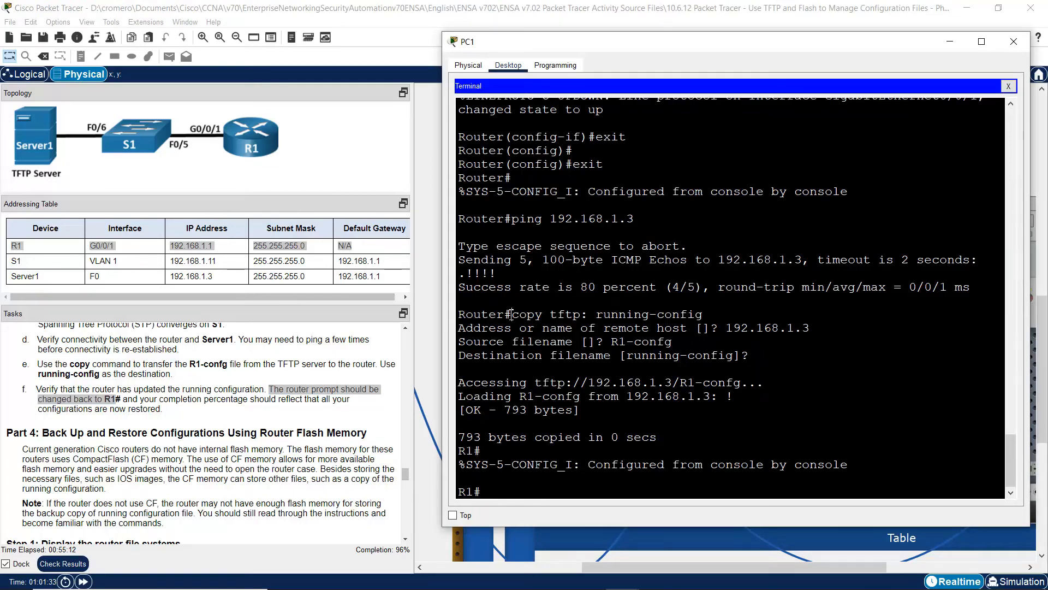
left_click_drag(510, 314, 462, 316)
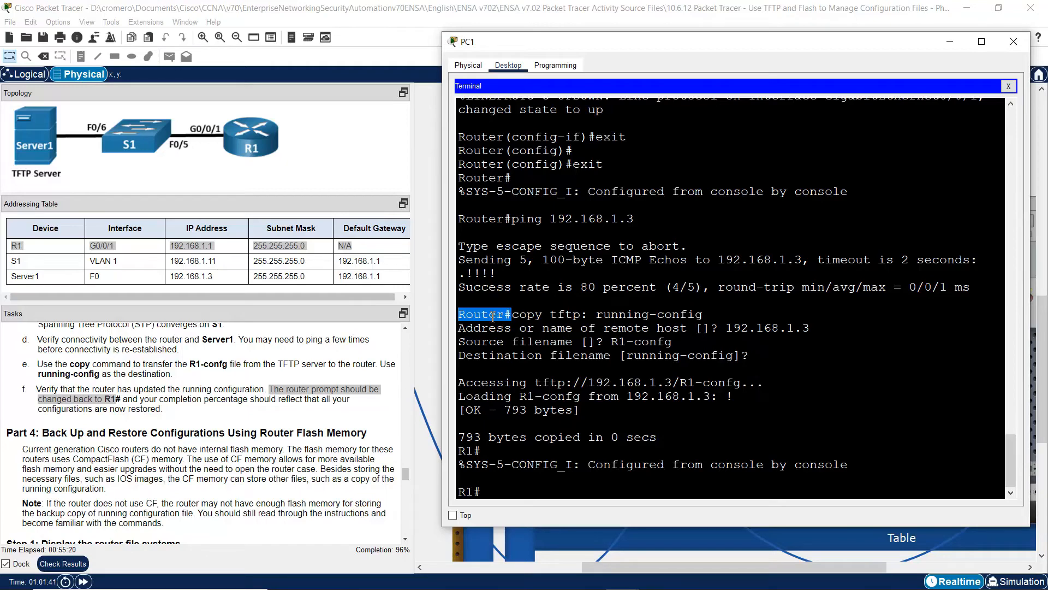
left_click_drag(484, 492, 460, 493)
- Run show run on R1 and check the restored hostname R1 and enable secret
left_click(512, 493)
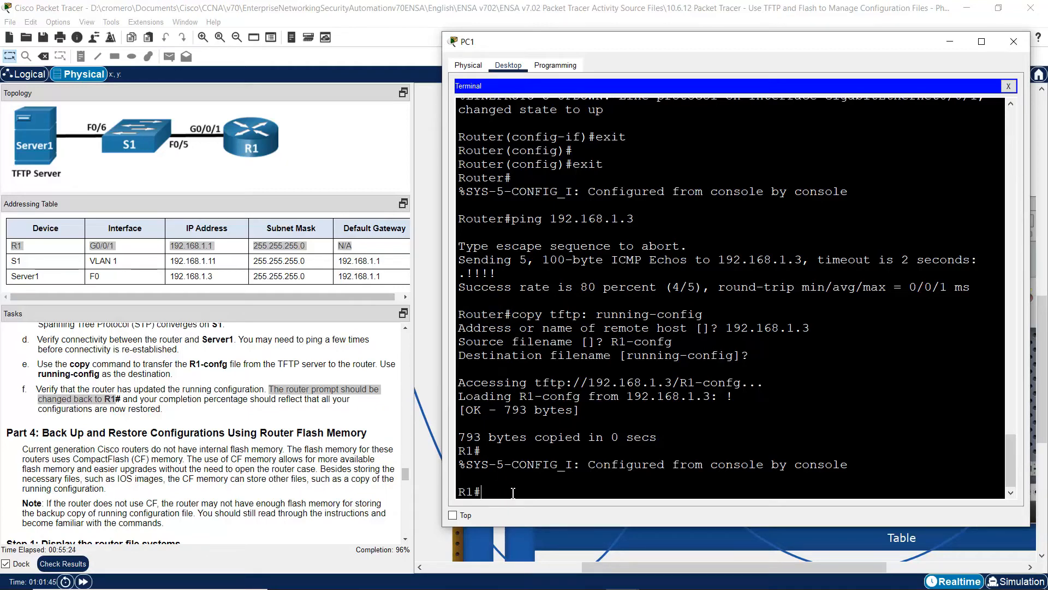
type("show run")
key("Return")
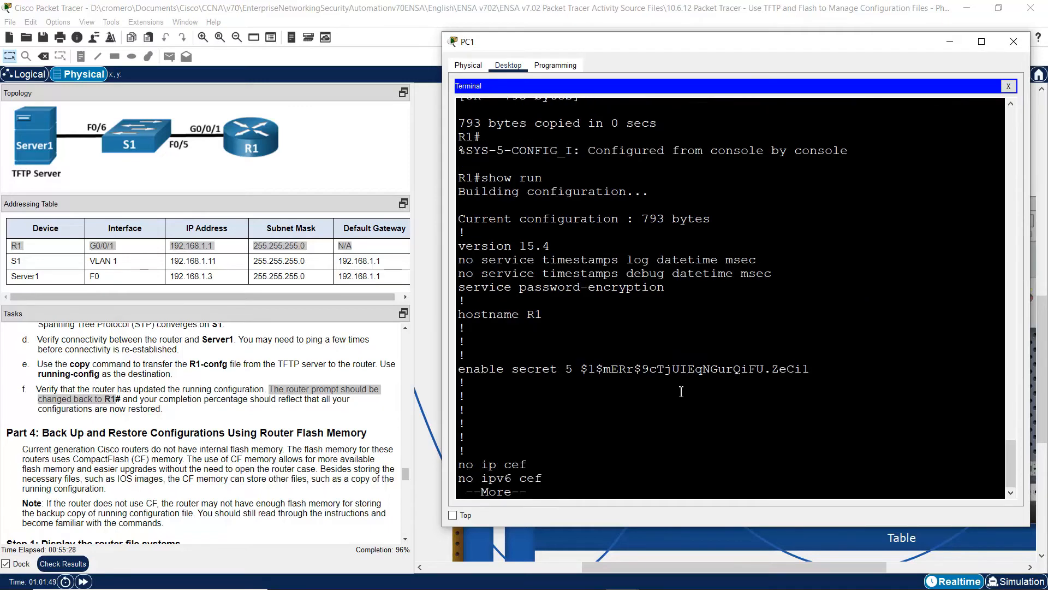
left_click_drag(504, 314, 551, 333)
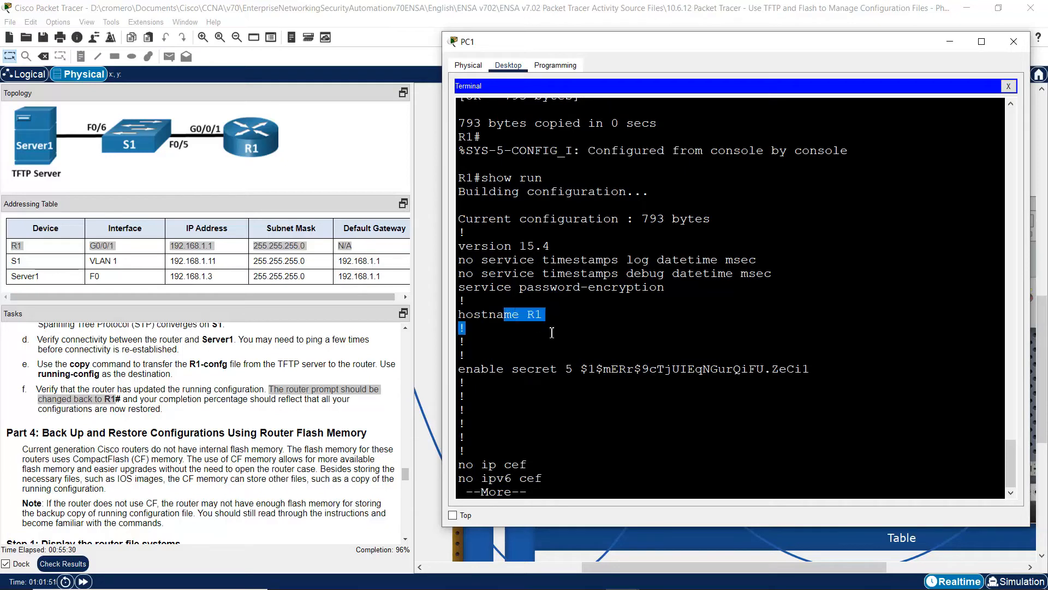
left_click_drag(512, 368, 551, 381)
- Confirm G0/0/1 at 192.168.1.1, the login banner and line passwords, then close PC1's window
key("space")
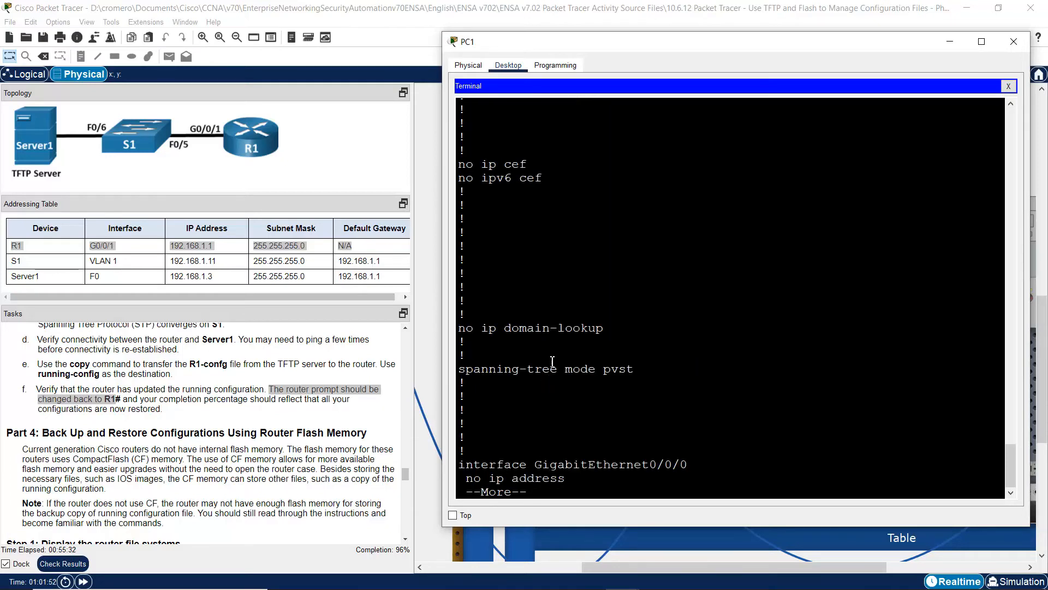
key("space")
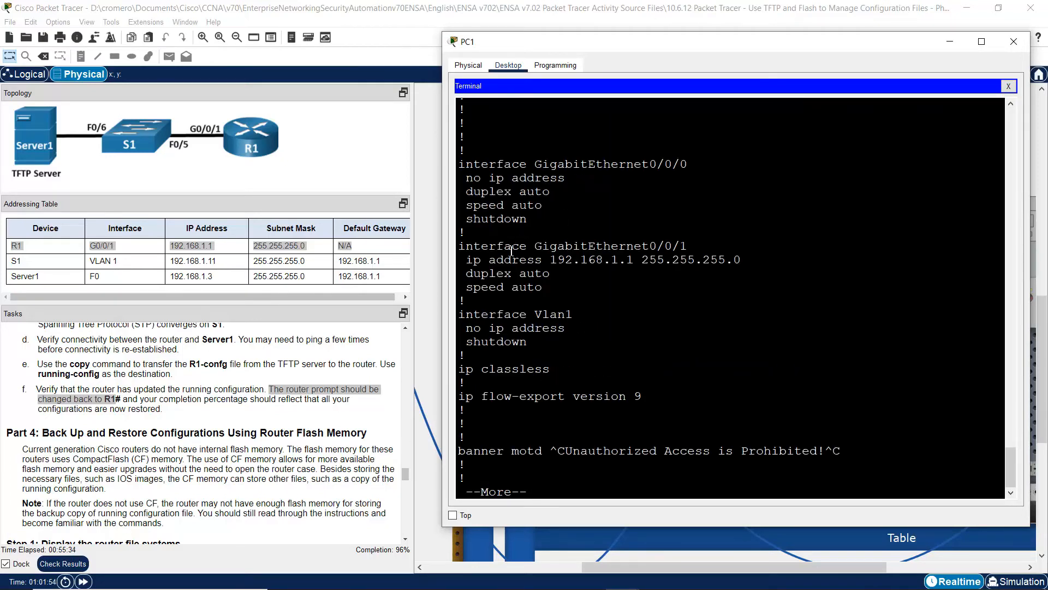
left_click_drag(512, 252, 507, 261)
key("space")
left_click_drag(492, 159, 524, 193)
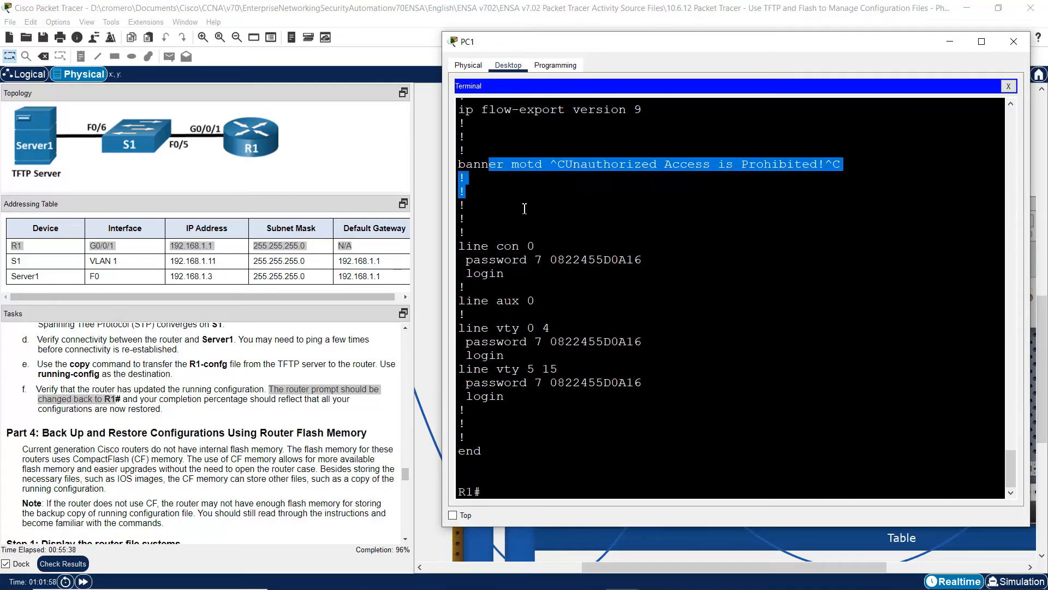
left_click_drag(491, 246, 522, 403)
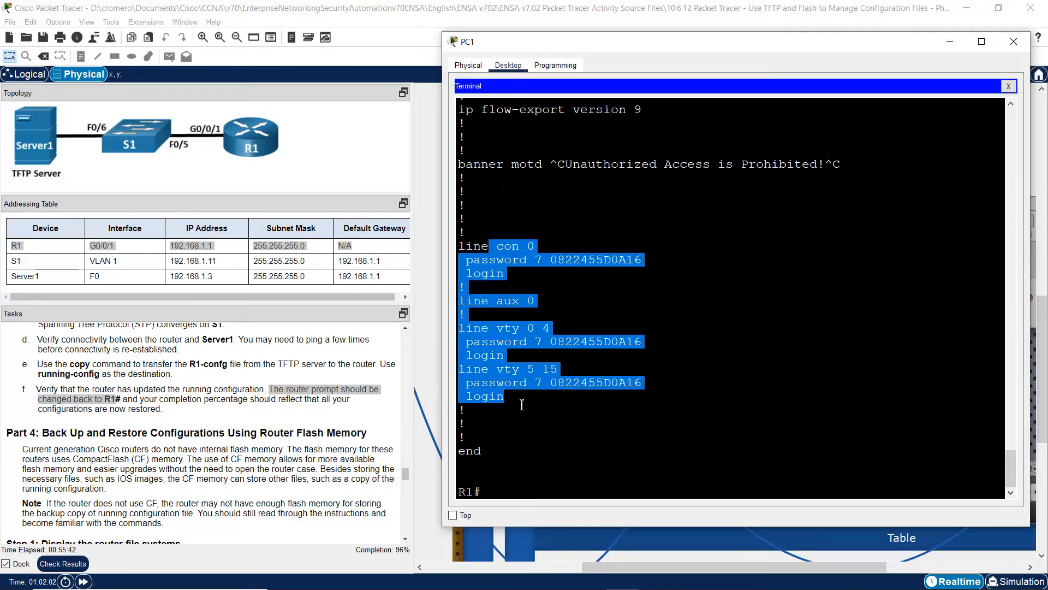
key("alt+F4")
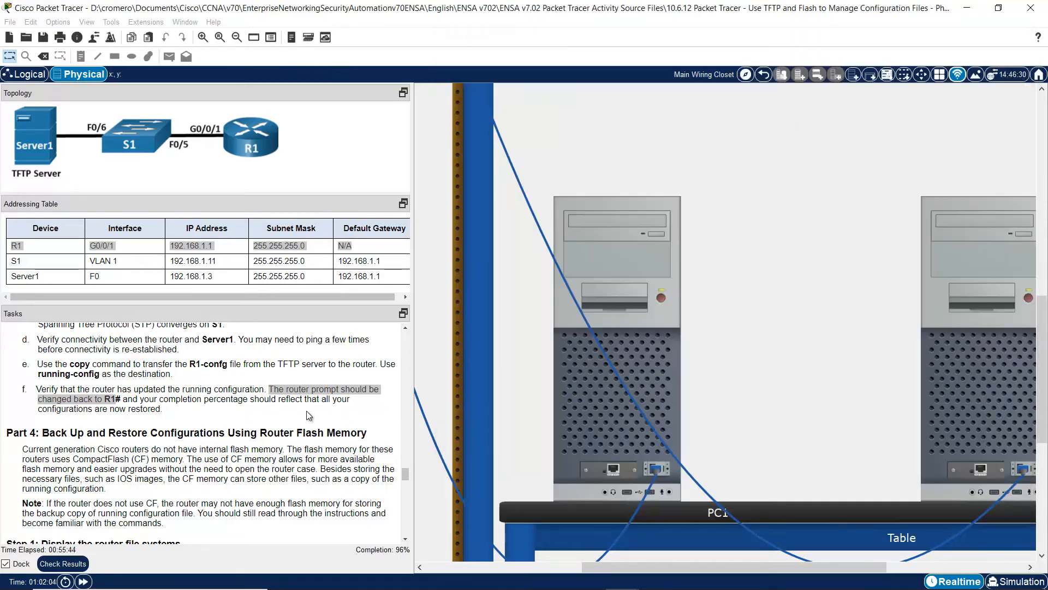
- Scroll the Tasks pane down to Part 4, Step 1 on backing up configurations to flash
left_click(405, 540)
left_click(406, 541)
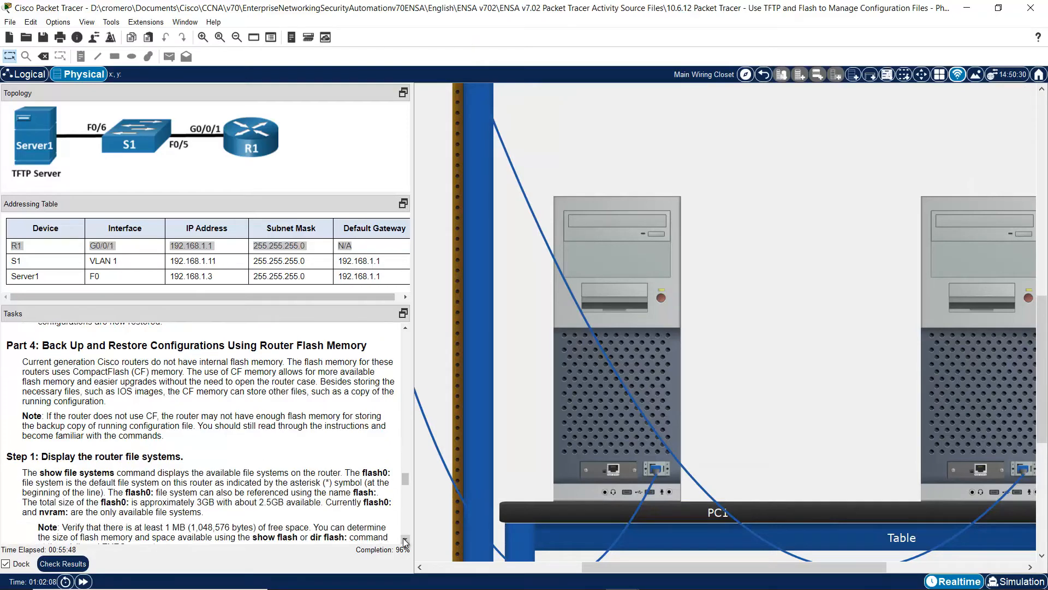
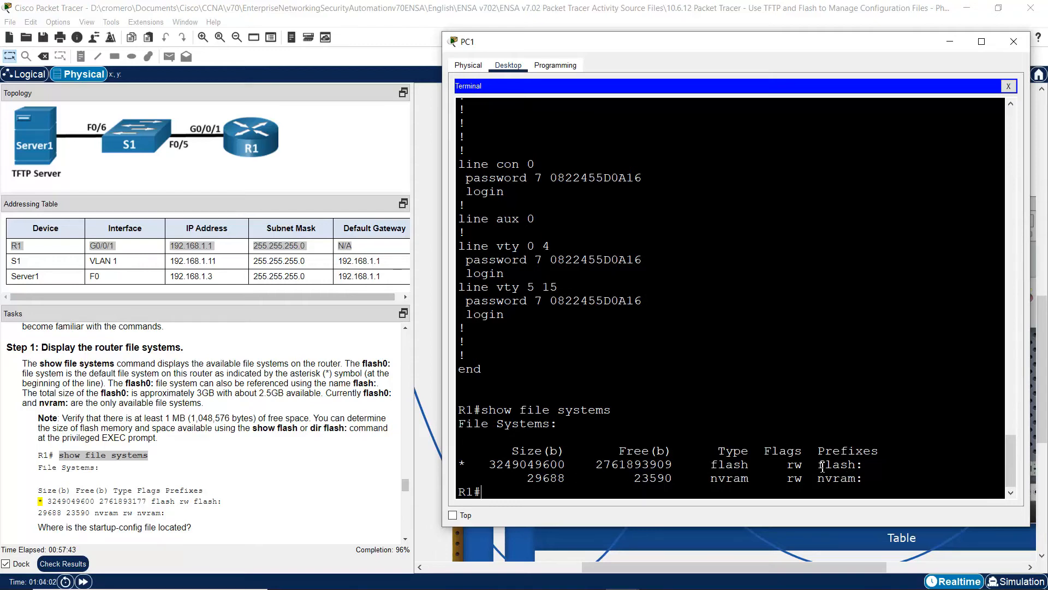
- Compare R1's show file systems output with the Tasks text: flash is default (flash0), plus nvram
mouse_move(818, 465)
left_mouse_down()
mouse_move(877, 473)
mouse_move(833, 483)
mouse_move(854, 466)
mouse_move(874, 470)
mouse_move(822, 483)
left_mouse_up()
left_click(824, 484)
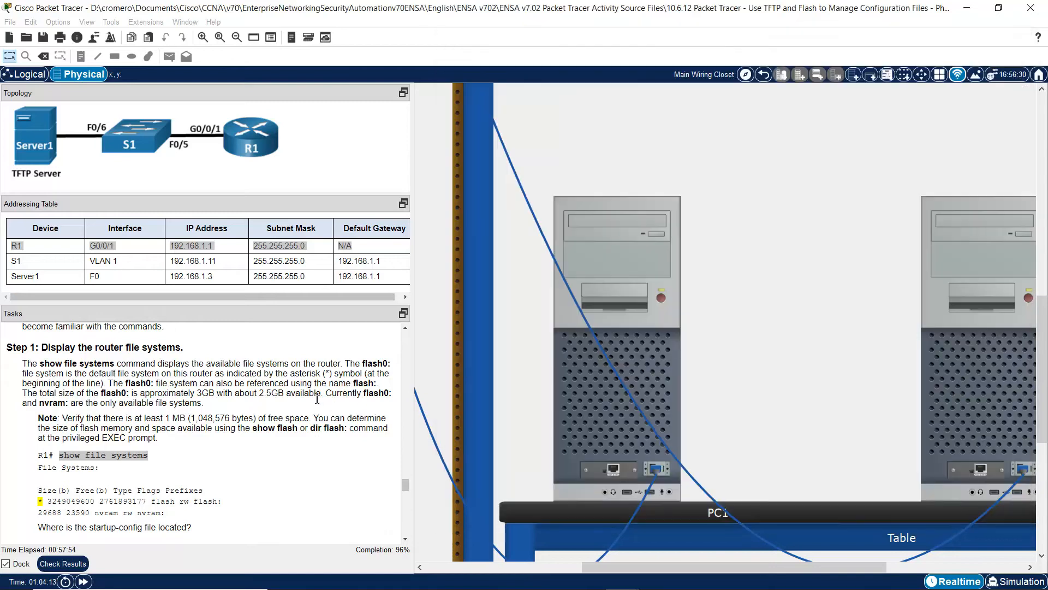
left_click(317, 398)
left_click_drag(344, 364, 365, 374)
left_click(582, 373)
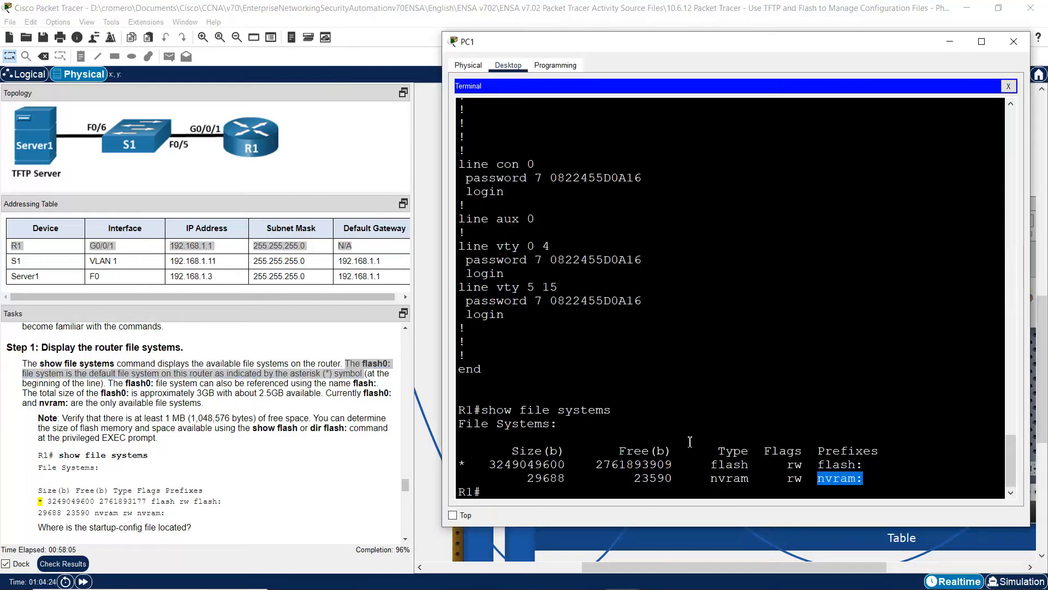
left_click_drag(473, 465, 459, 465)
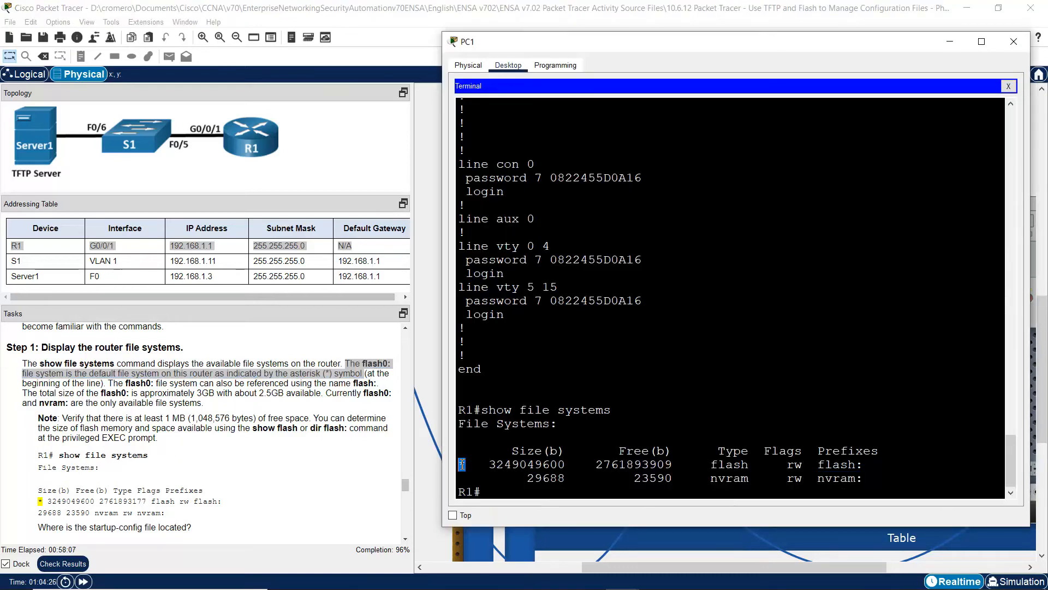
left_click_drag(818, 465, 875, 465)
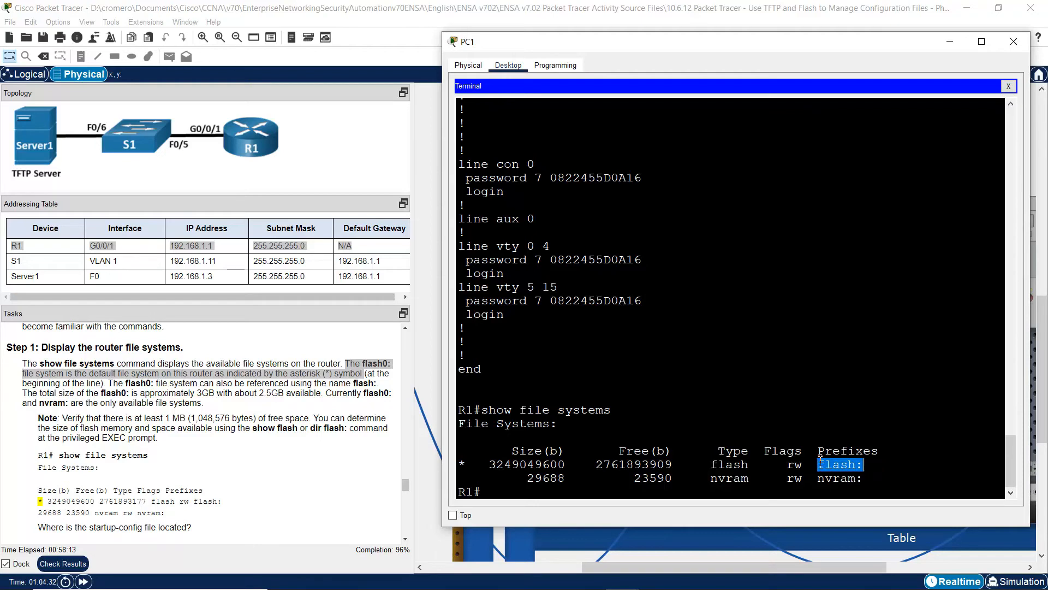
left_click_drag(113, 384, 382, 384)
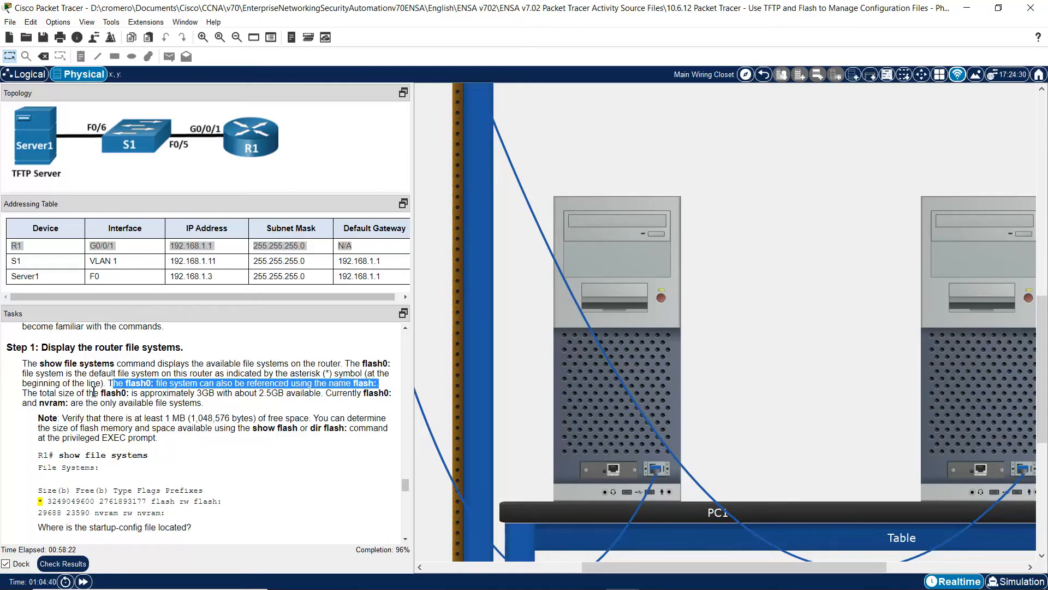
left_click_drag(23, 393, 218, 394)
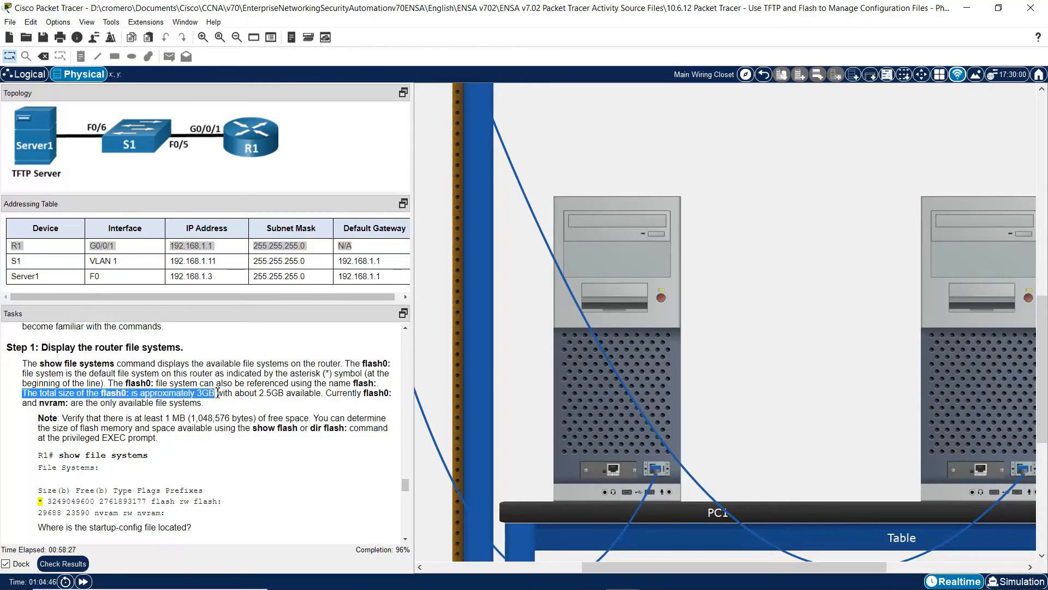
left_click(187, 399)
left_click_drag(224, 394, 326, 394)
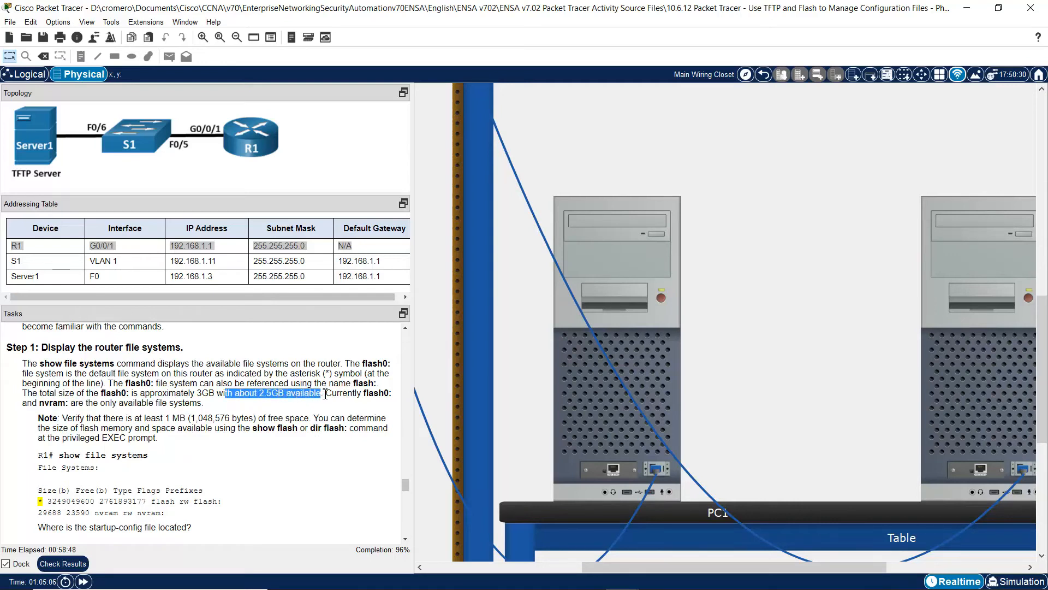
left_click(603, 397)
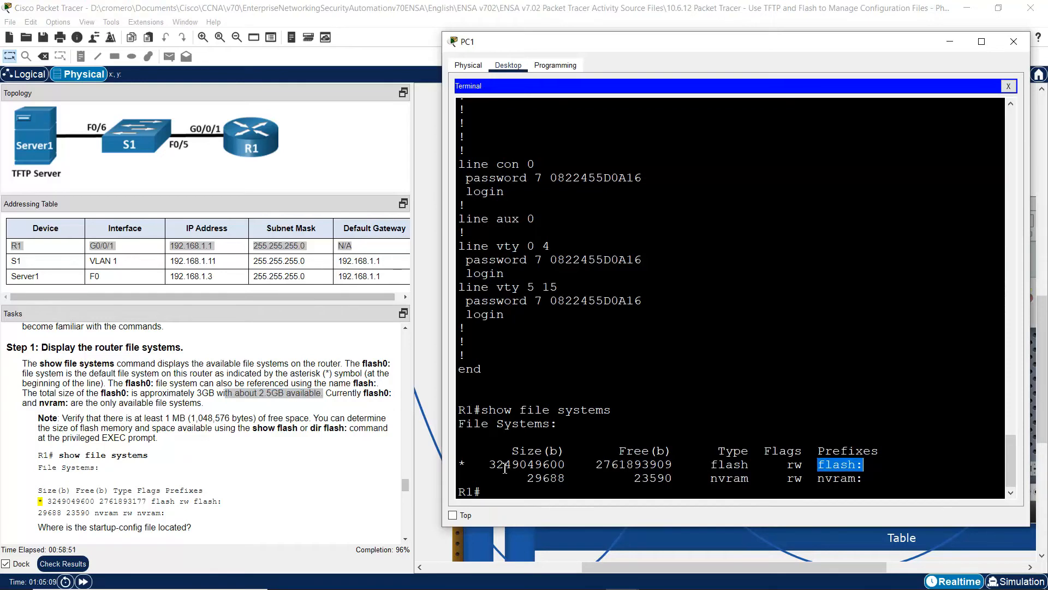
left_click_drag(489, 465, 567, 463)
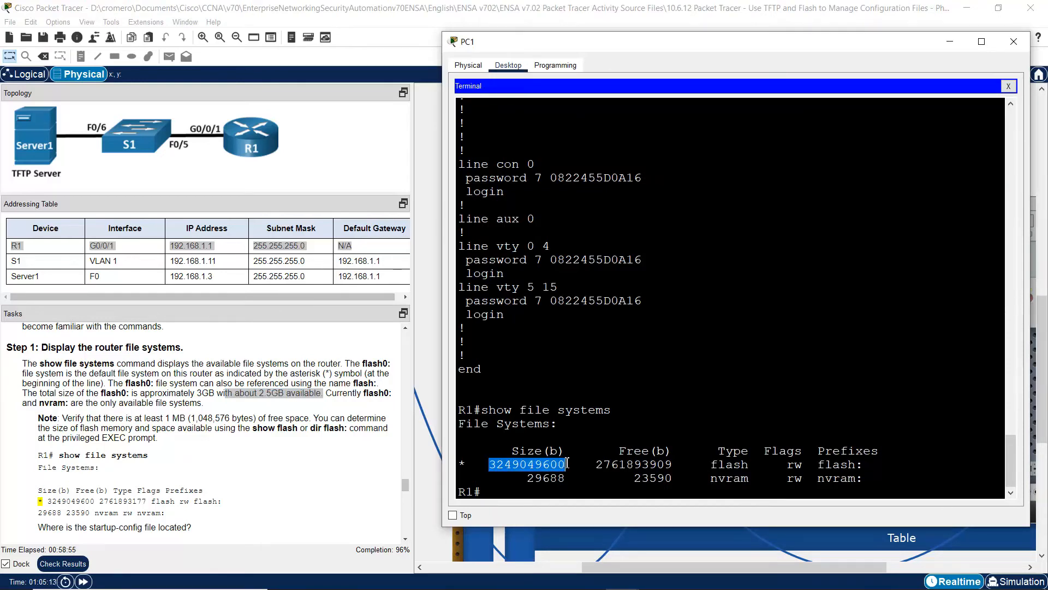
left_click_drag(593, 464, 674, 464)
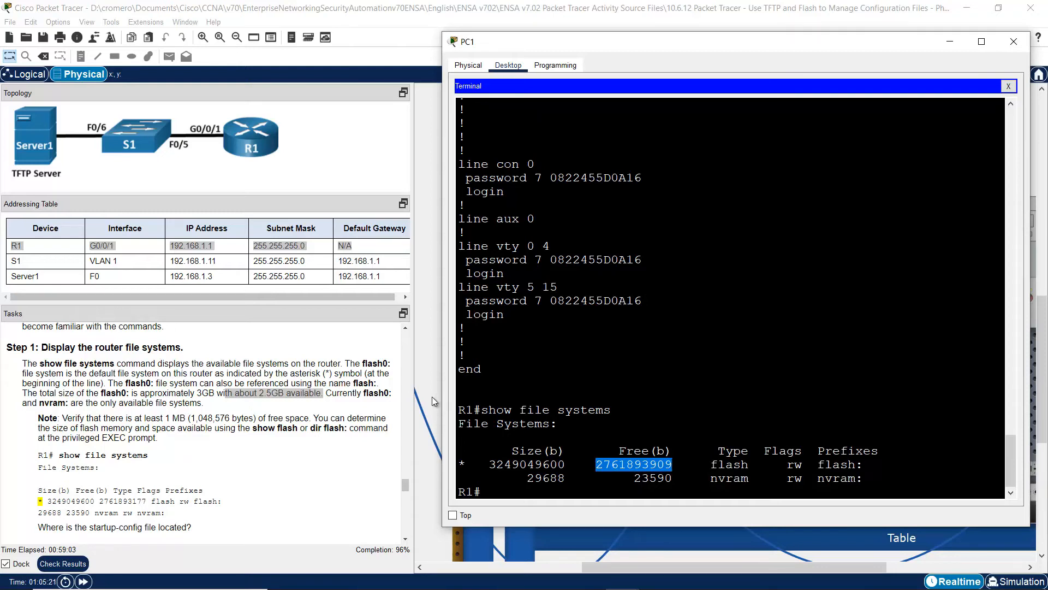
left_click(328, 397)
left_click_drag(327, 393, 217, 406)
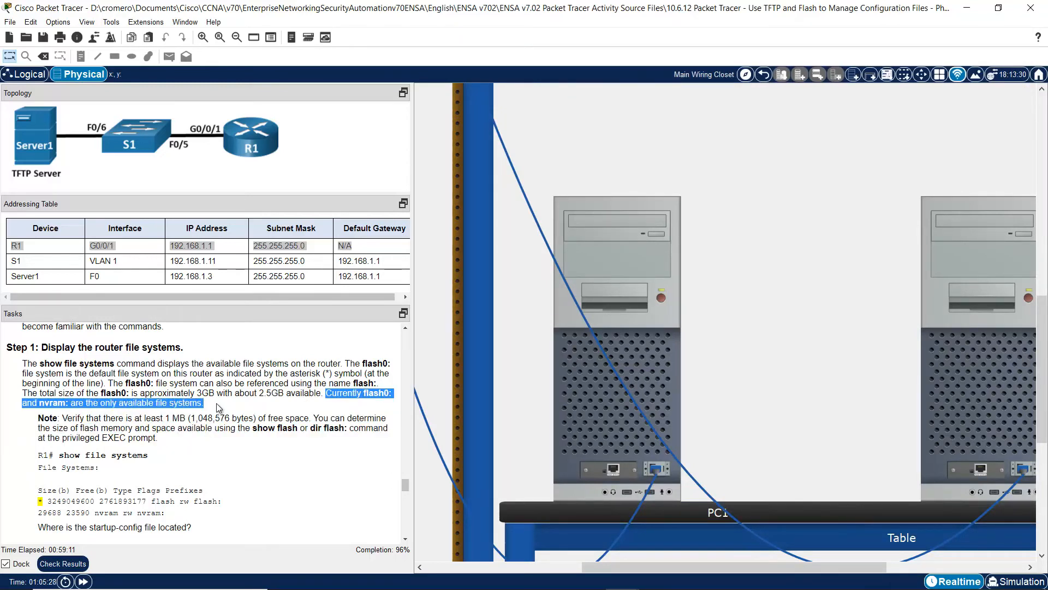
left_click_drag(62, 418, 196, 435)
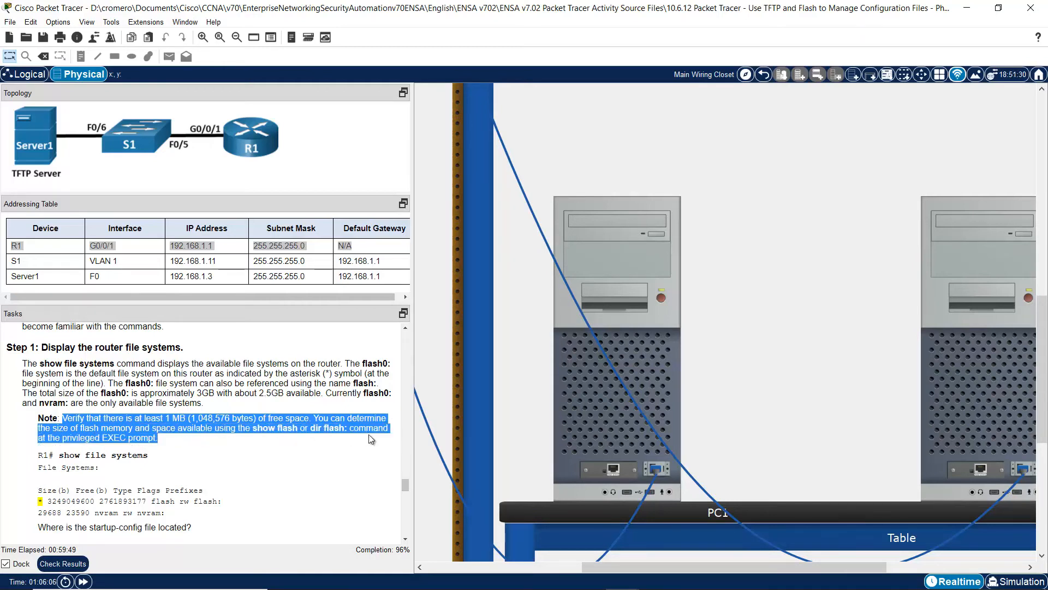
- Identify nvram as the startup-config location and bring the Step 2 heading into view
scroll(405, 543, "down", 5)
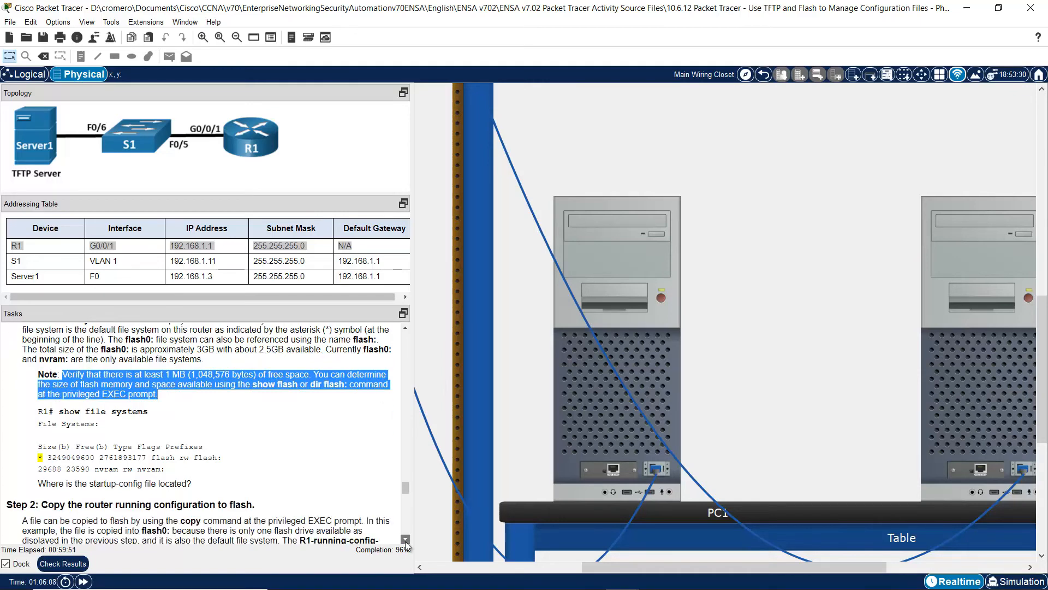
left_click(406, 541)
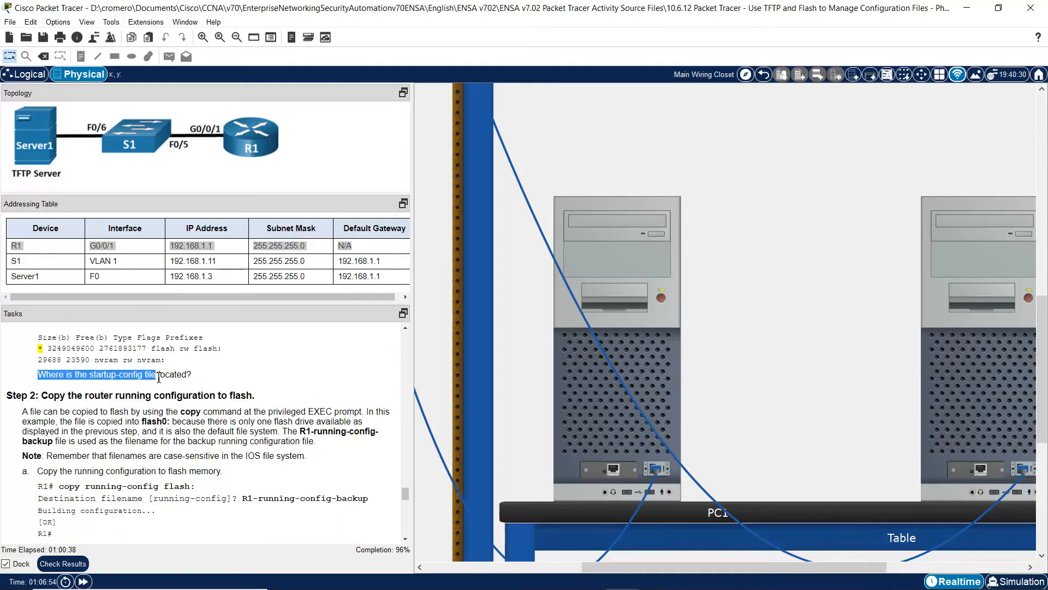
left_click(159, 376)
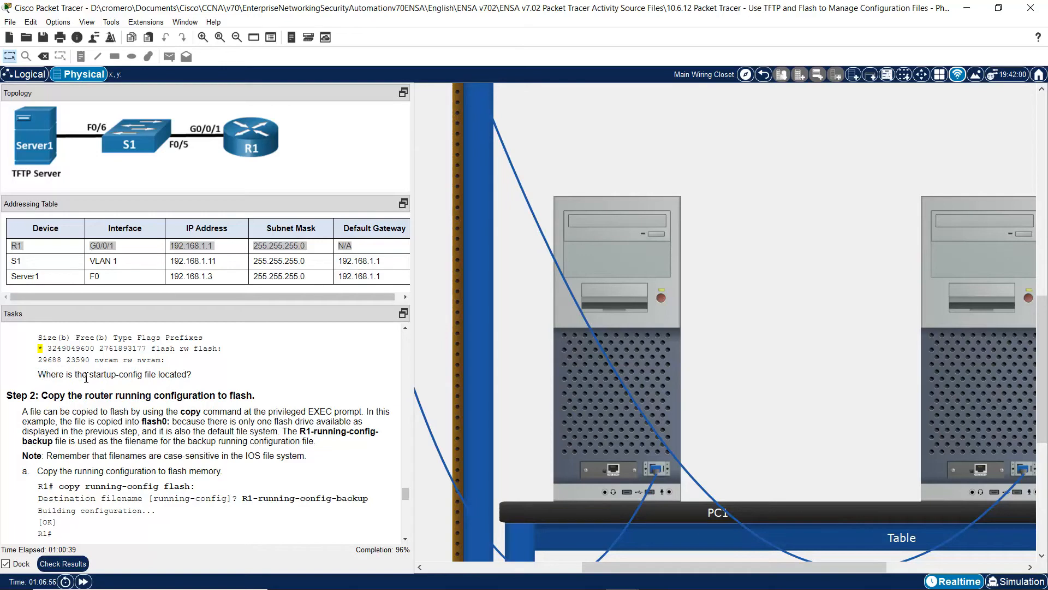
left_click_drag(39, 376, 187, 378)
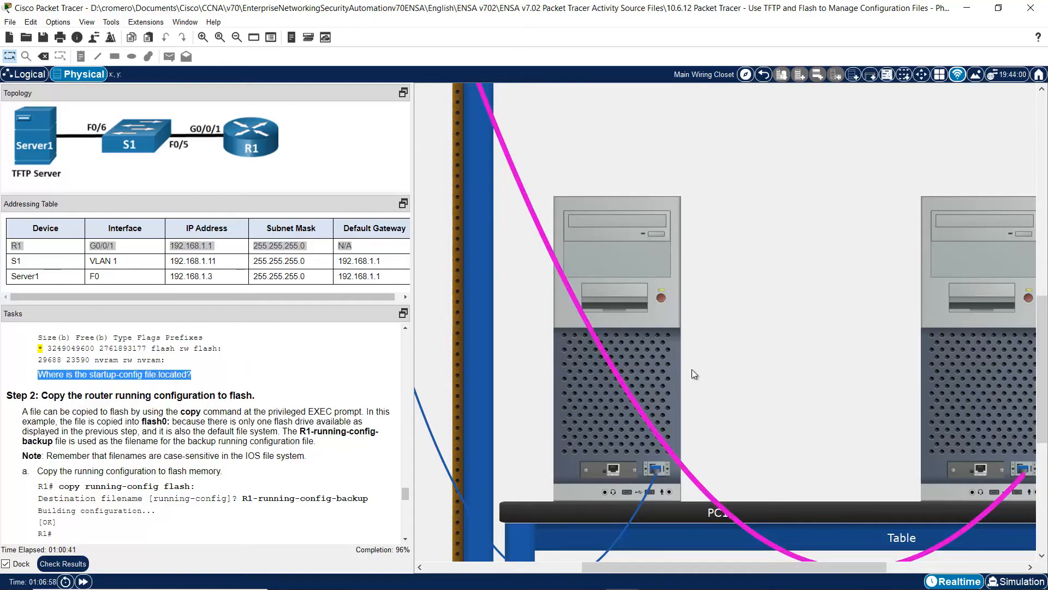
left_click(673, 365)
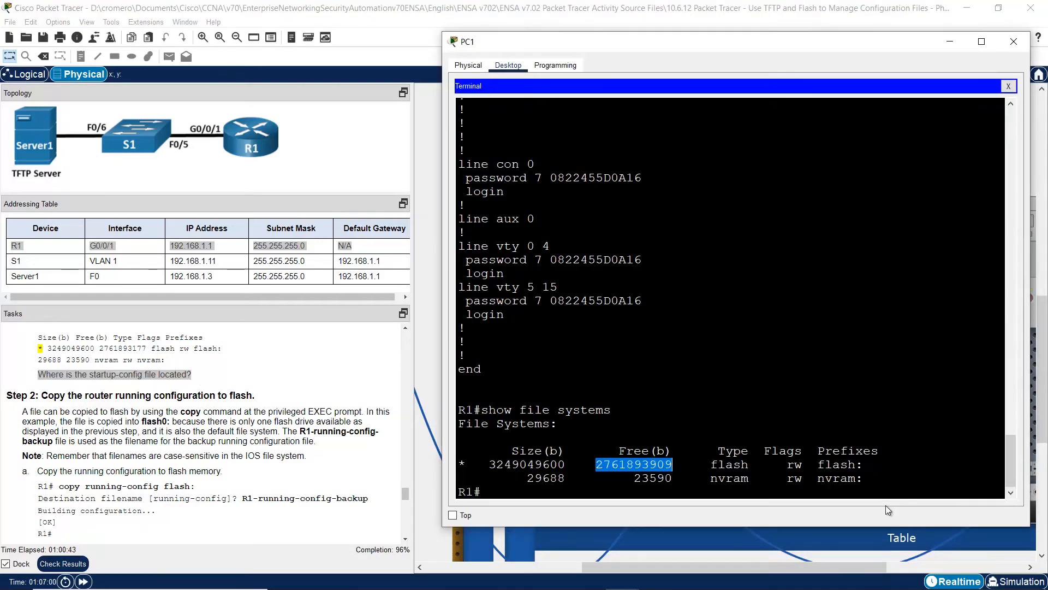
left_click_drag(711, 479, 877, 485)
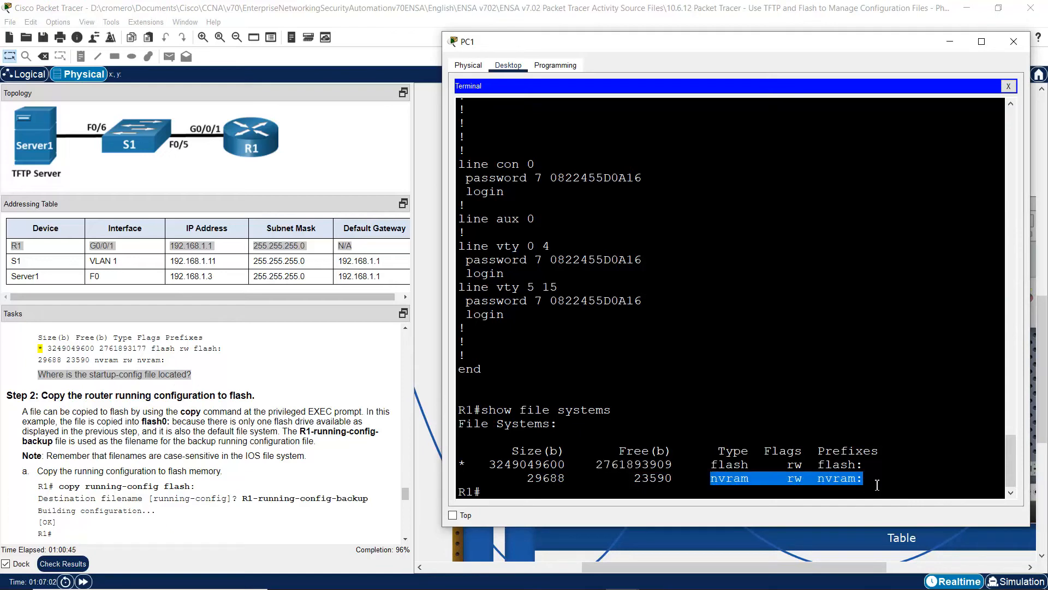
left_click(271, 395)
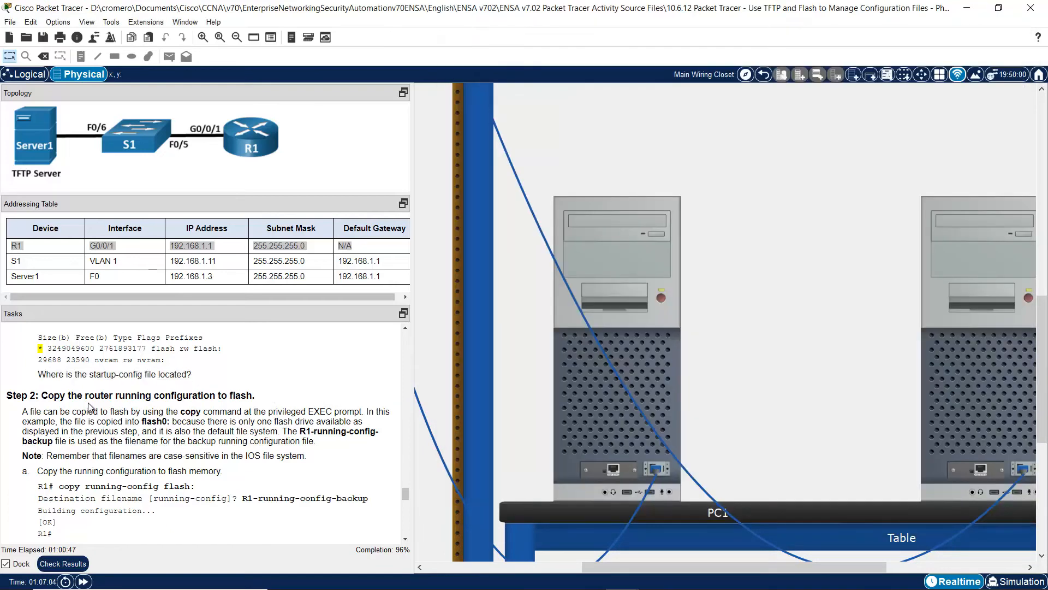
left_click_drag(43, 395, 263, 398)
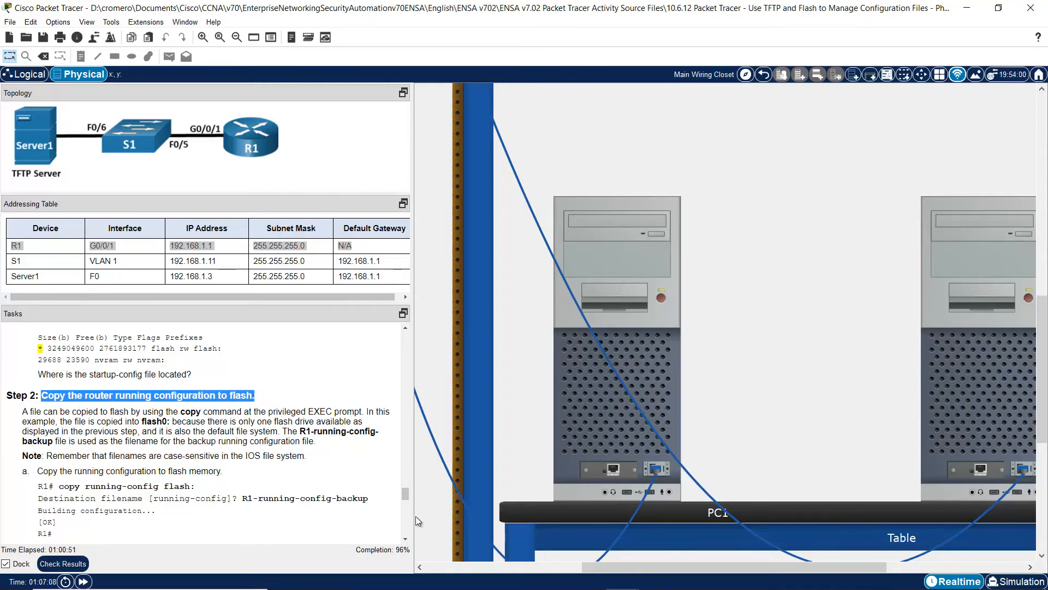
scroll(404, 538, "down", 3)
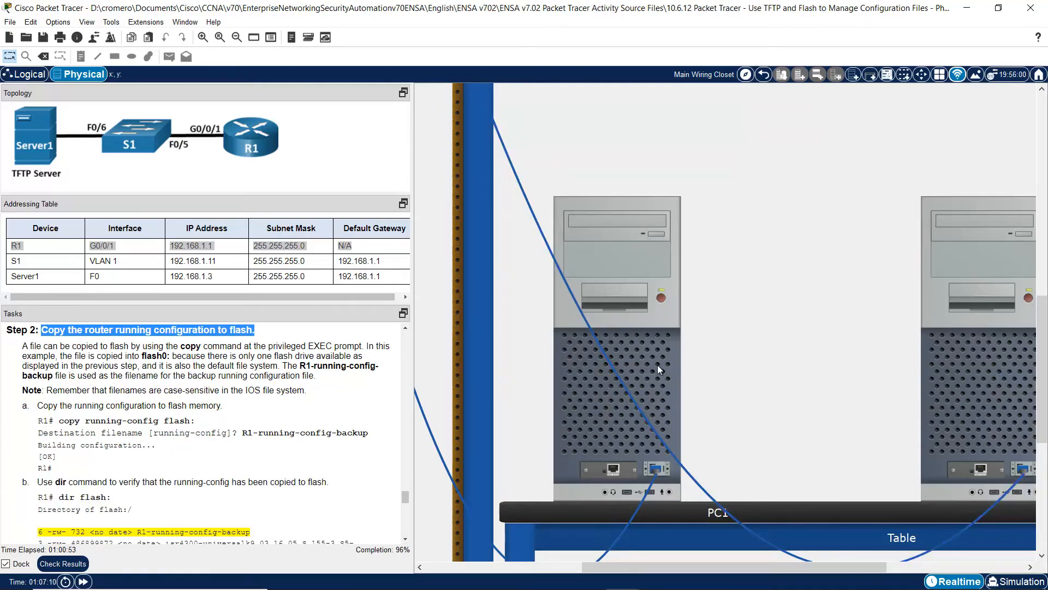
left_click(657, 369)
left_click(669, 453)
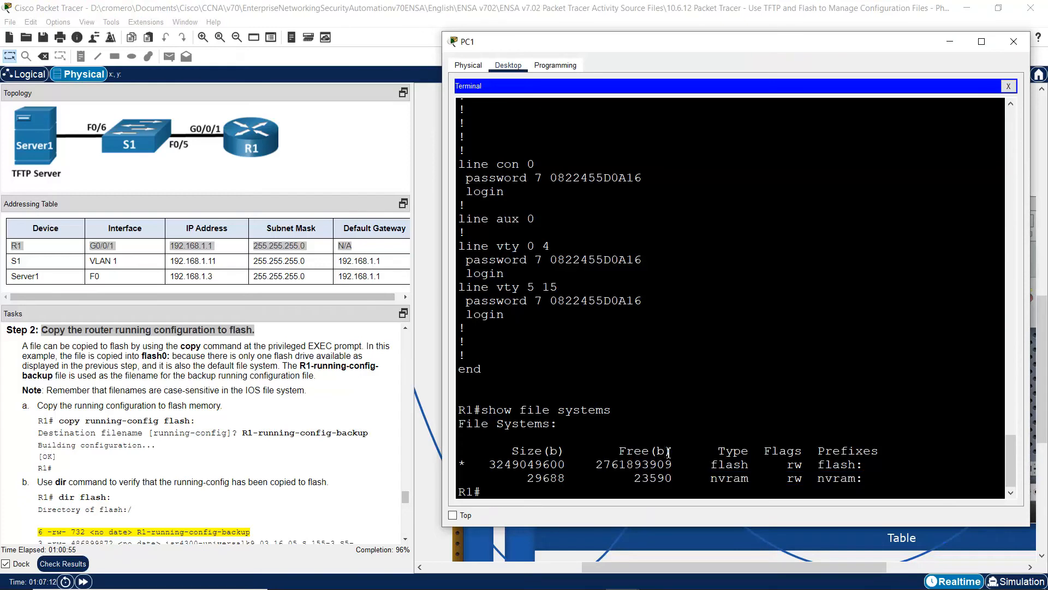
double_click(629, 464)
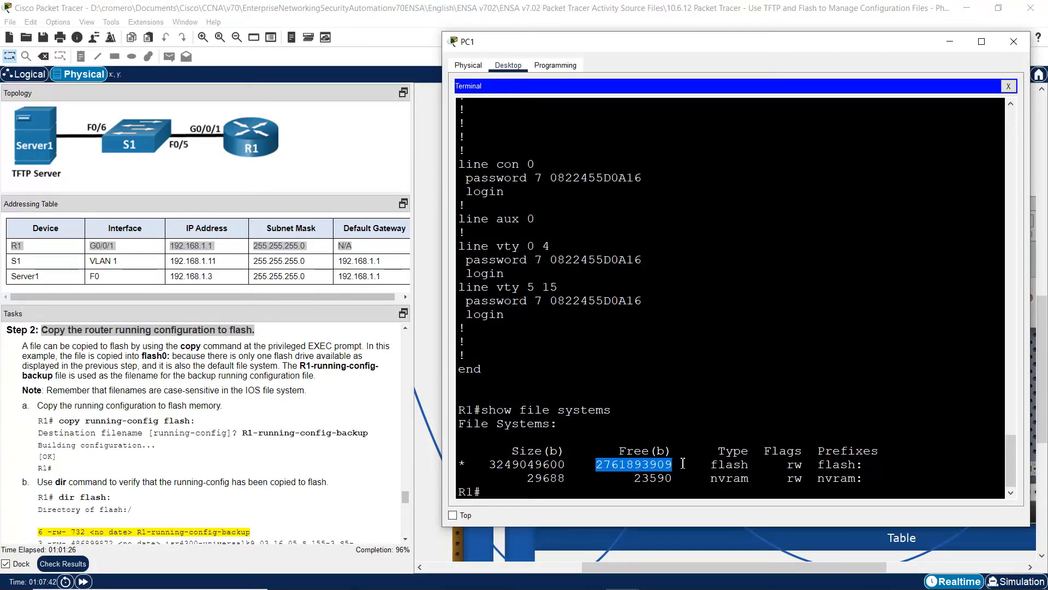
left_click_drag(25, 346, 317, 377)
left_click(68, 359)
left_click(323, 388)
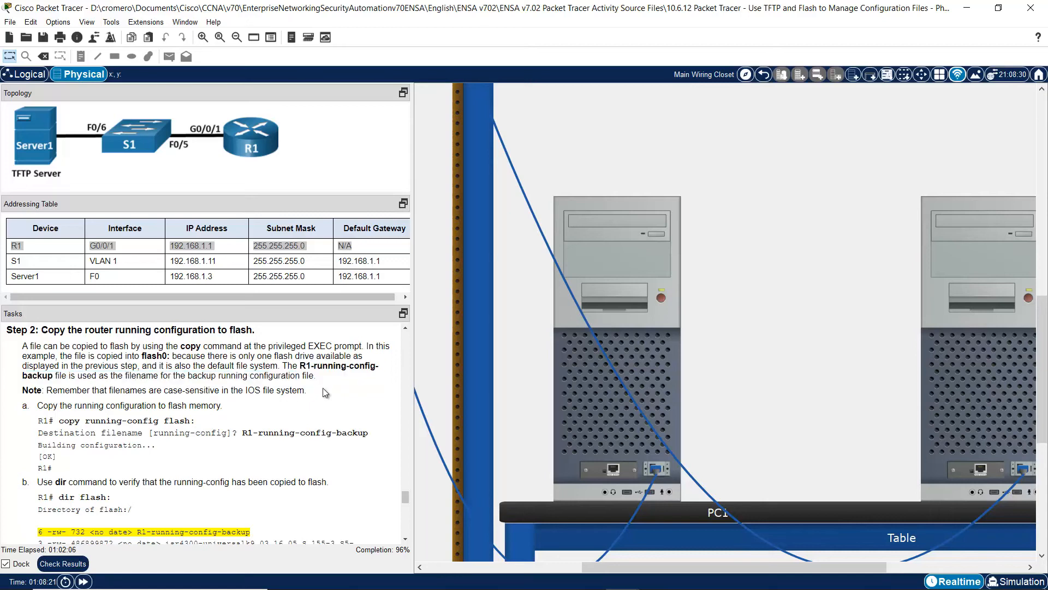
scroll(407, 538, "down", 2)
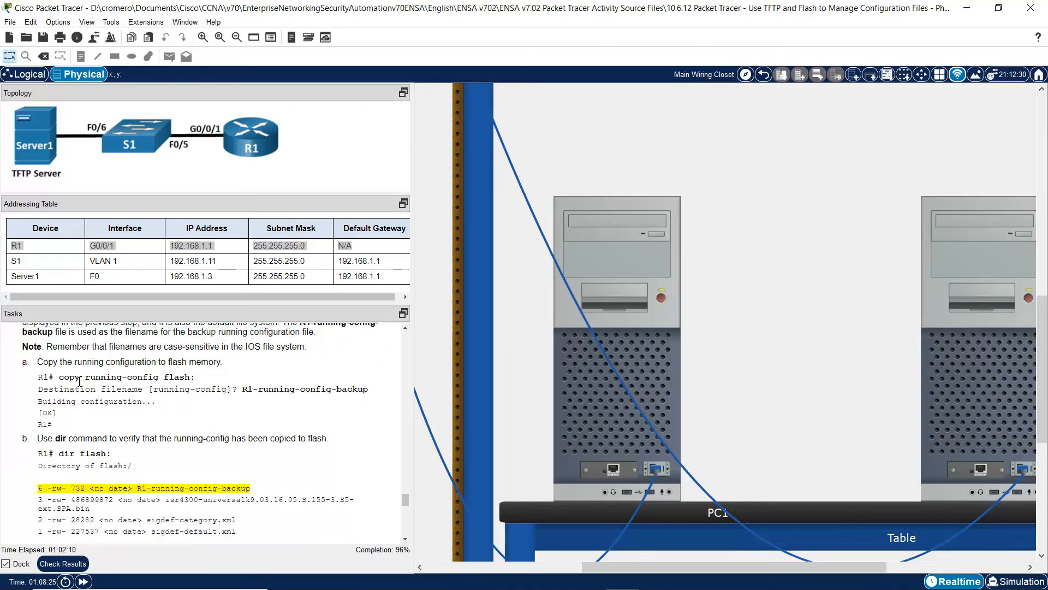
left_click_drag(59, 377, 190, 377)
left_click(657, 362)
- Copy R1's running-config to flash under the name R1-running-config-backup
type("copy ")
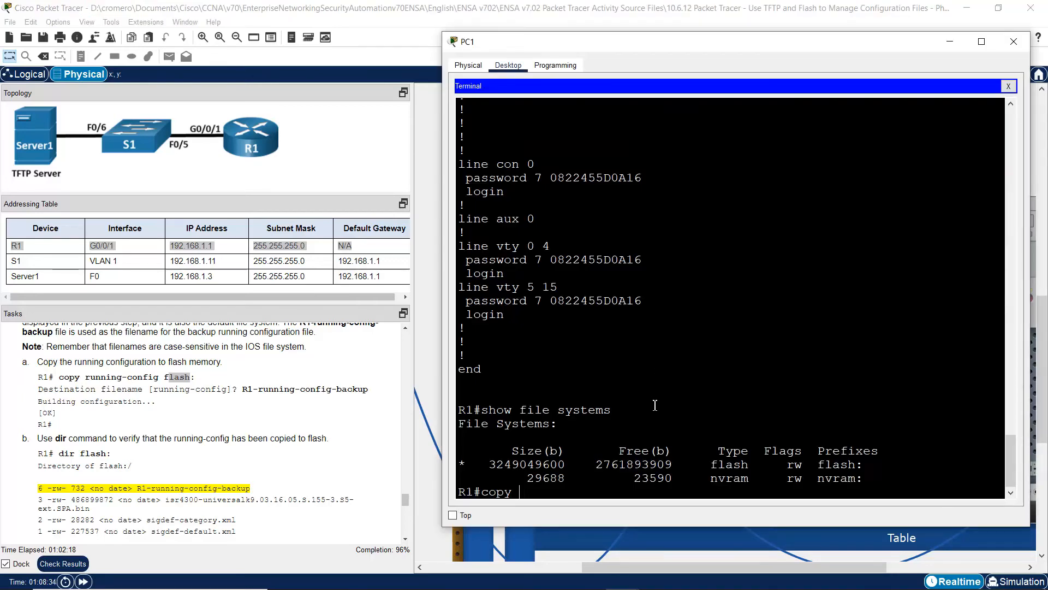
type("running-co")
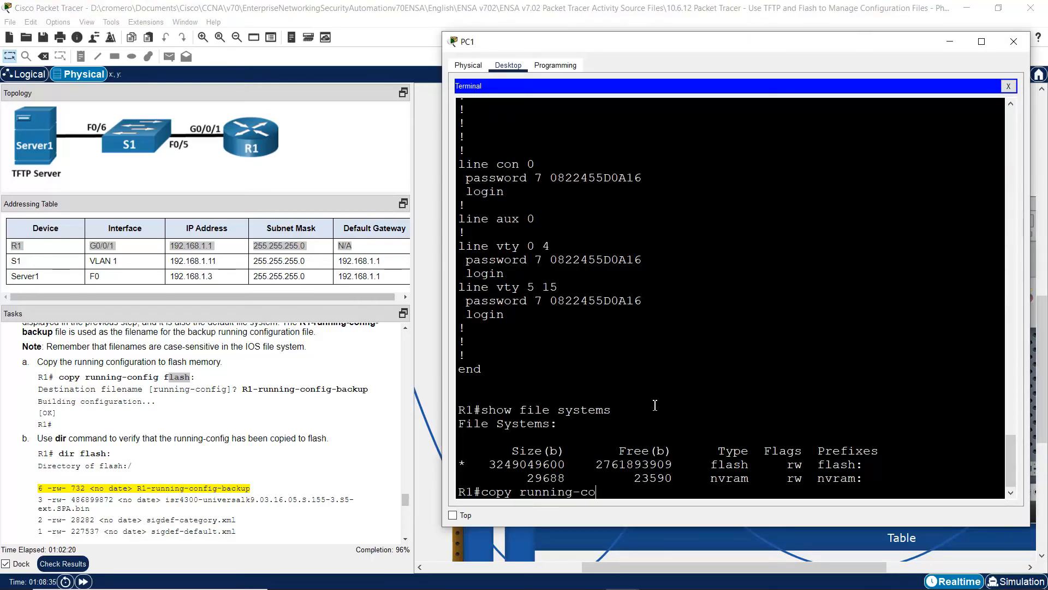
type("nfig flash:")
left_click_drag(532, 492, 607, 496)
left_click(709, 491)
key("Return")
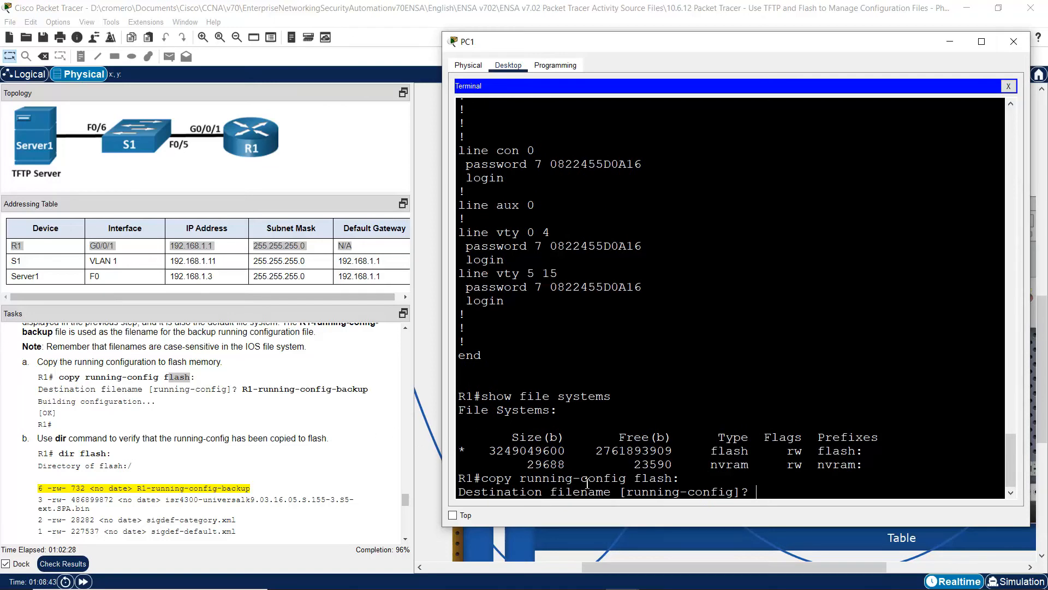
left_click_drag(630, 495, 739, 497)
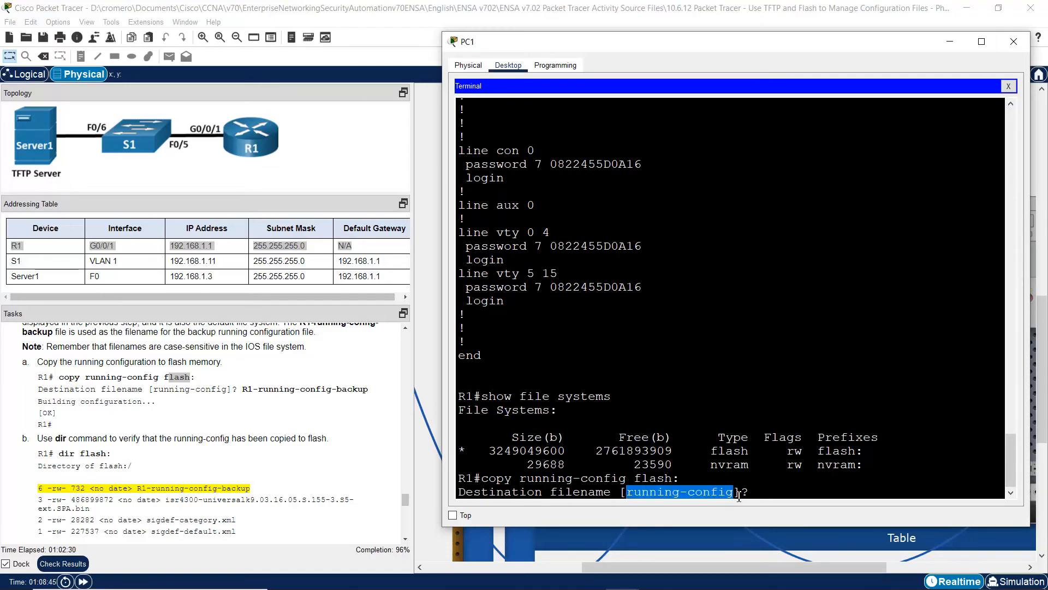
left_click(770, 489)
type("R1-")
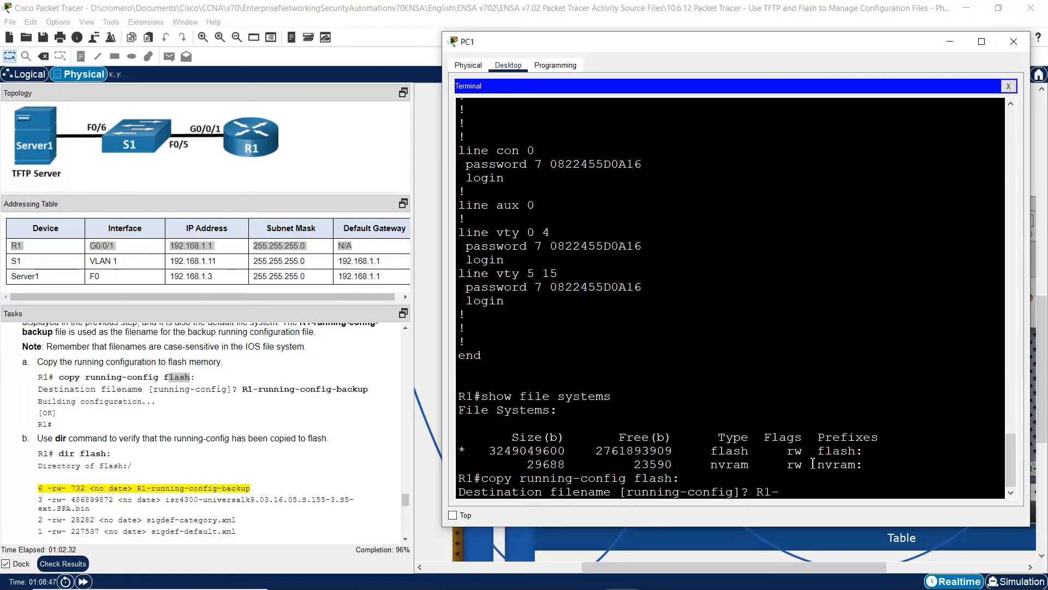
type("running-config-backup")
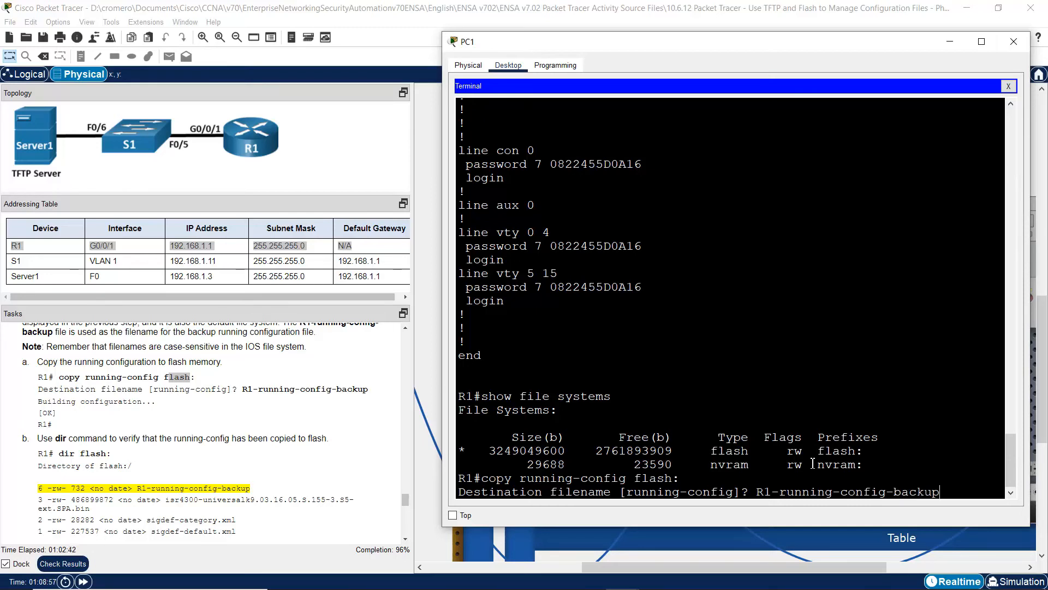
key("Return")
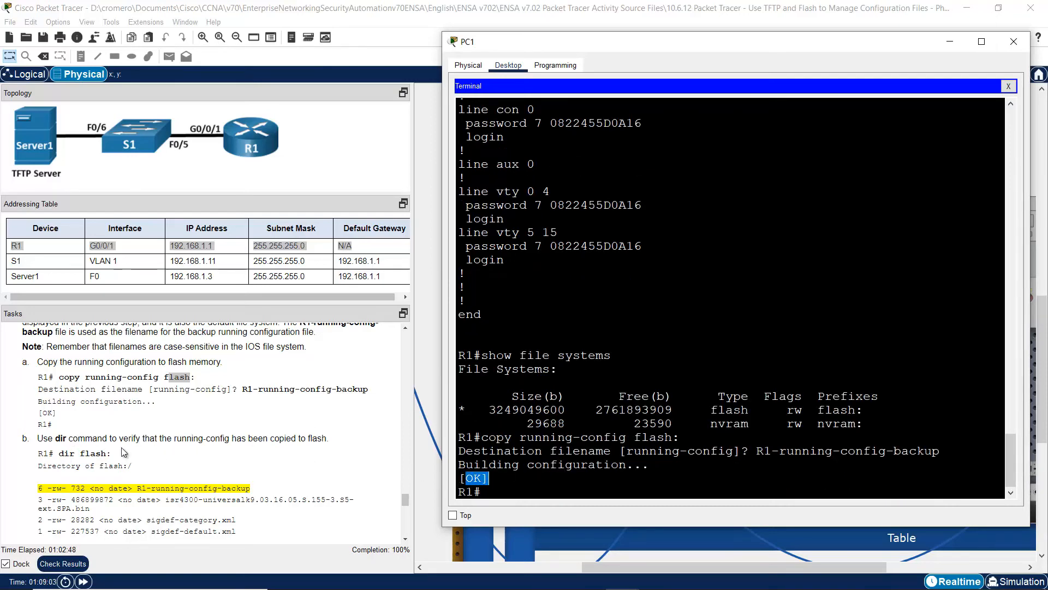
left_click_drag(58, 453, 111, 454)
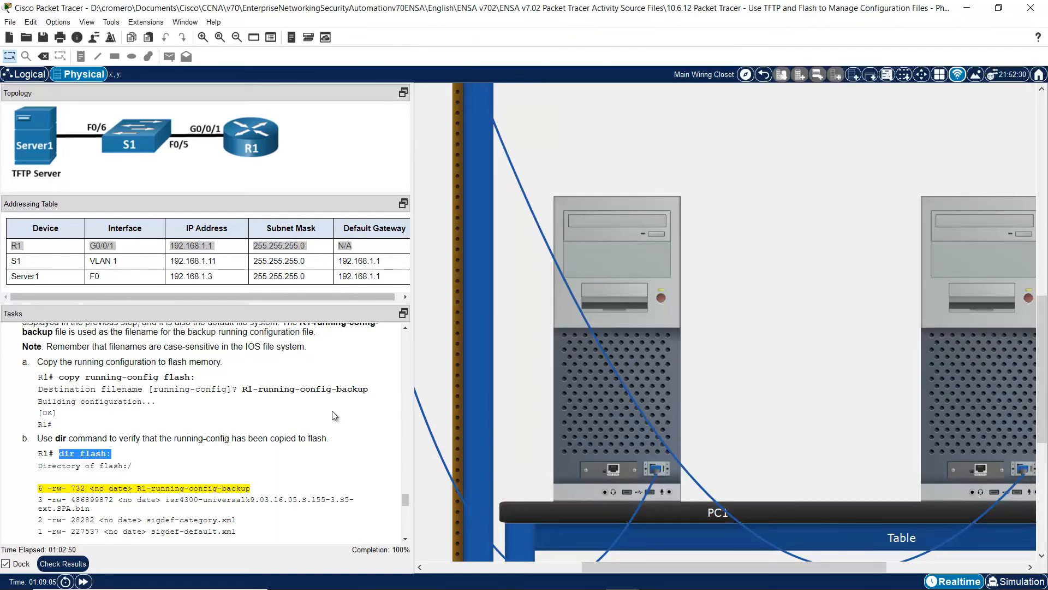
- Run show flash: on R1 and locate R1-running-config-backup in the listing
left_click(586, 409)
type("show flash:")
key("Return")
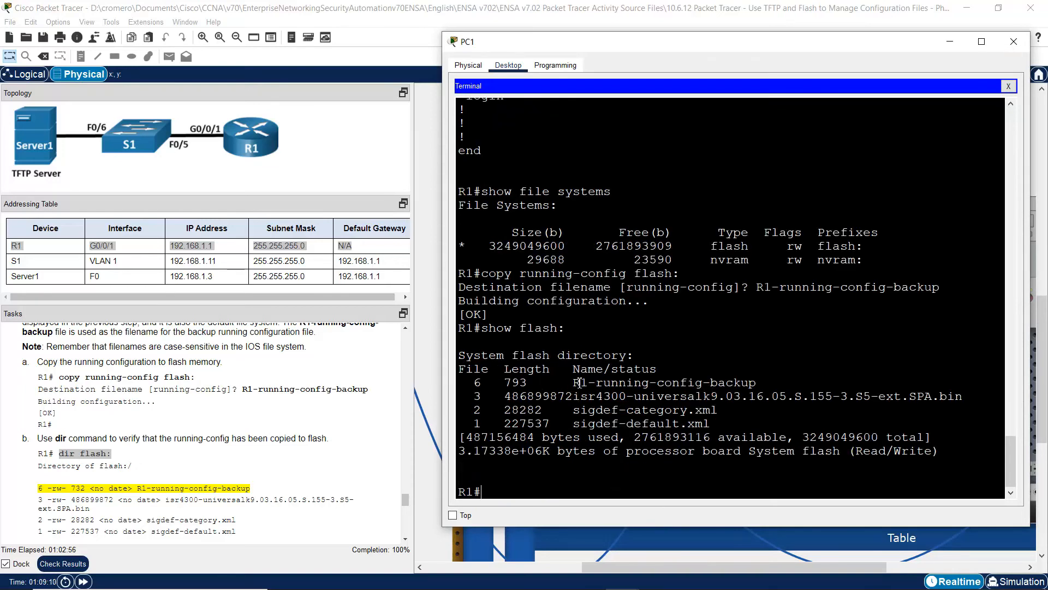
left_click_drag(580, 382, 758, 384)
left_click(758, 383)
- Run dir flash: and confirm the 793-byte R1-running-config-backup entry
key("Up")
key("Left")
key("Left")
key("Left")
key("Left")
key("Left")
key("Left")
key("Left")
key("BackSpace")
key("BackSpace")
key("BackSpace")
key("BackSpace")
type("dir")
key("Return")
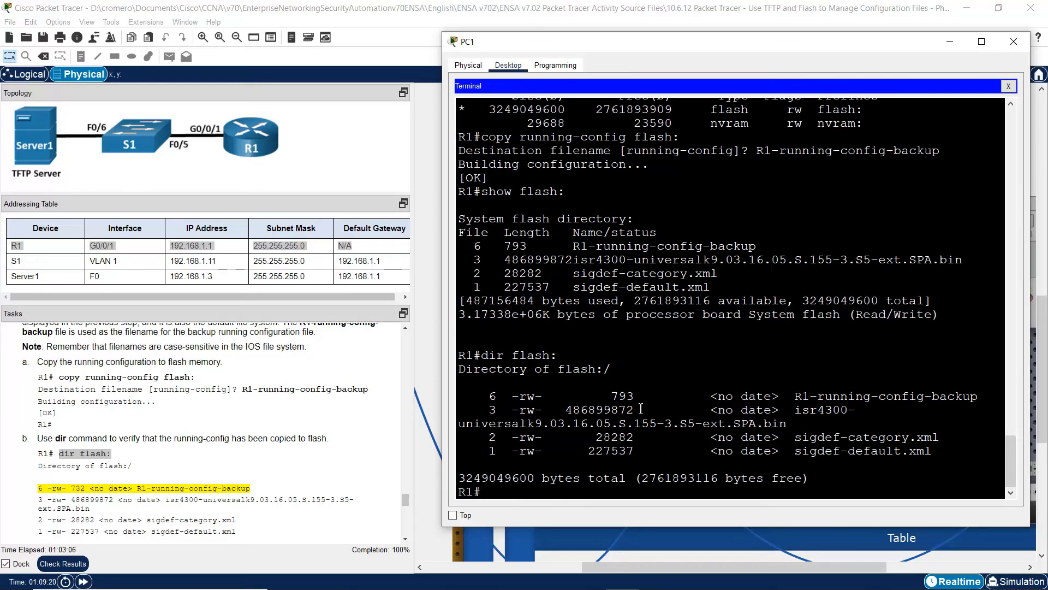
left_click_drag(492, 397, 980, 397)
left_click(991, 397)
- Compare the show flash: and dir flash: listings in the terminal
left_click(569, 323)
left_click_drag(490, 192, 566, 192)
left_click_drag(490, 357, 559, 359)
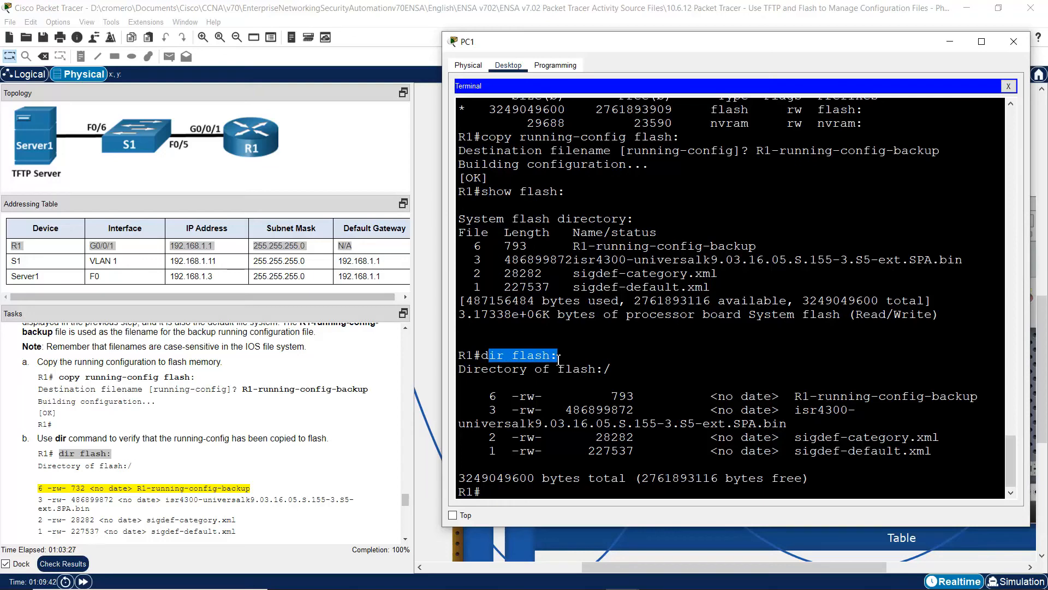
left_click_drag(544, 241, 687, 423)
left_click(682, 425)
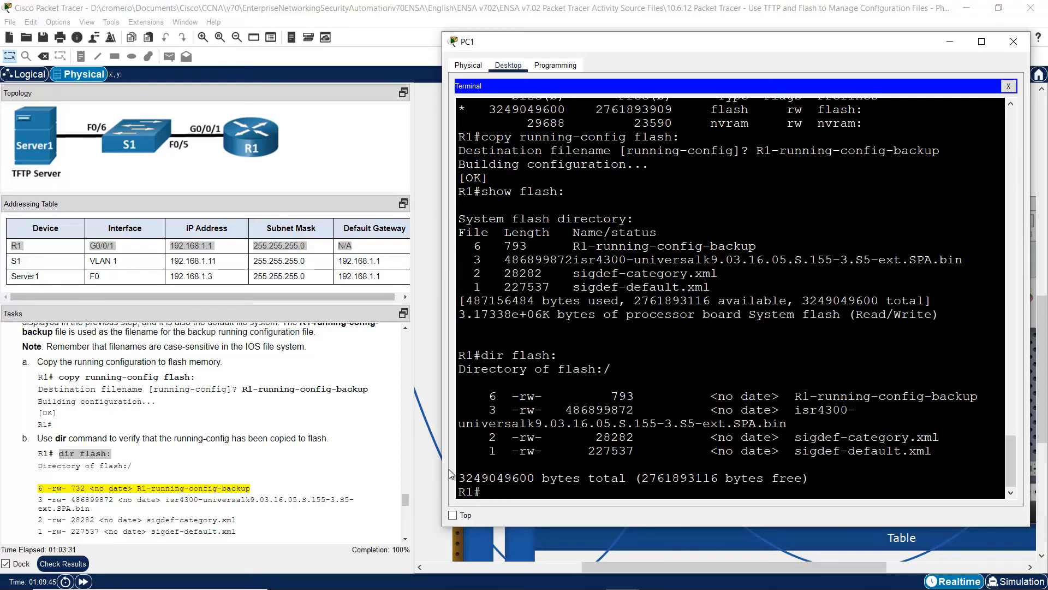
left_click(405, 538)
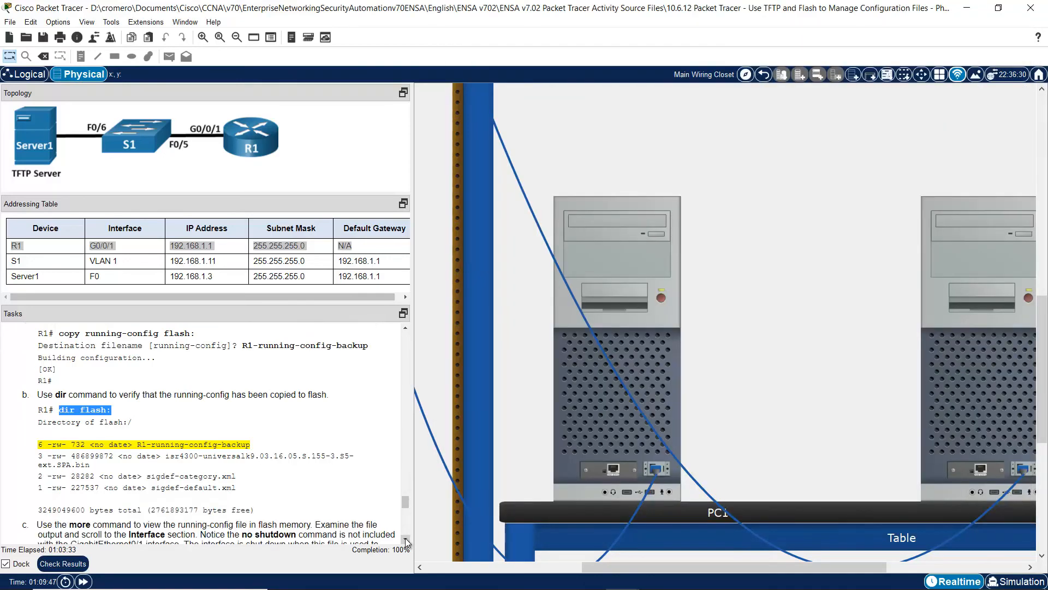
- Widen PC1's terminal so the isr4300 .bin image line no longer wraps
left_click(405, 538)
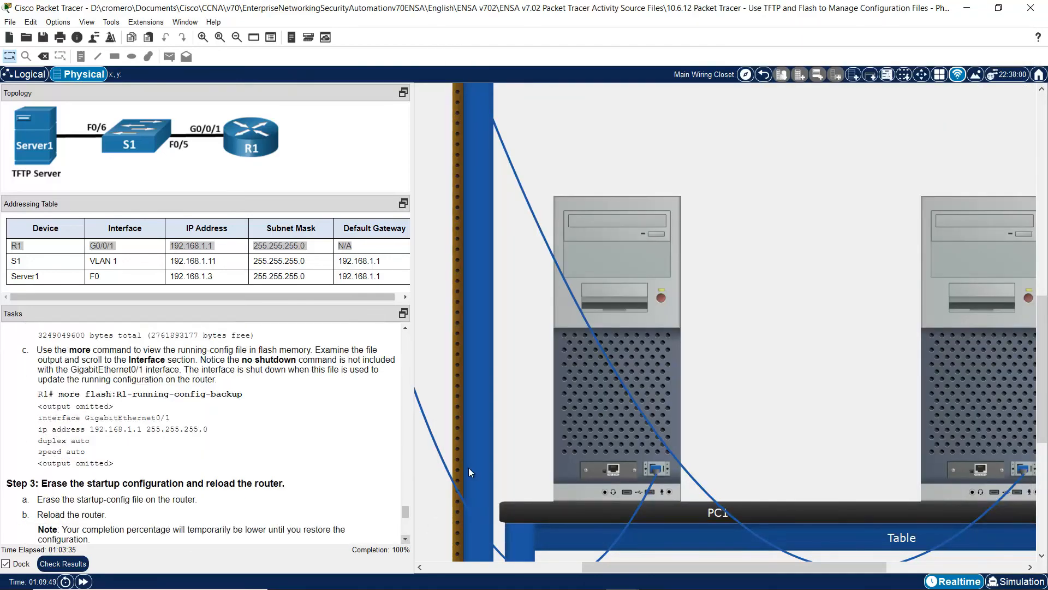
left_click(579, 405)
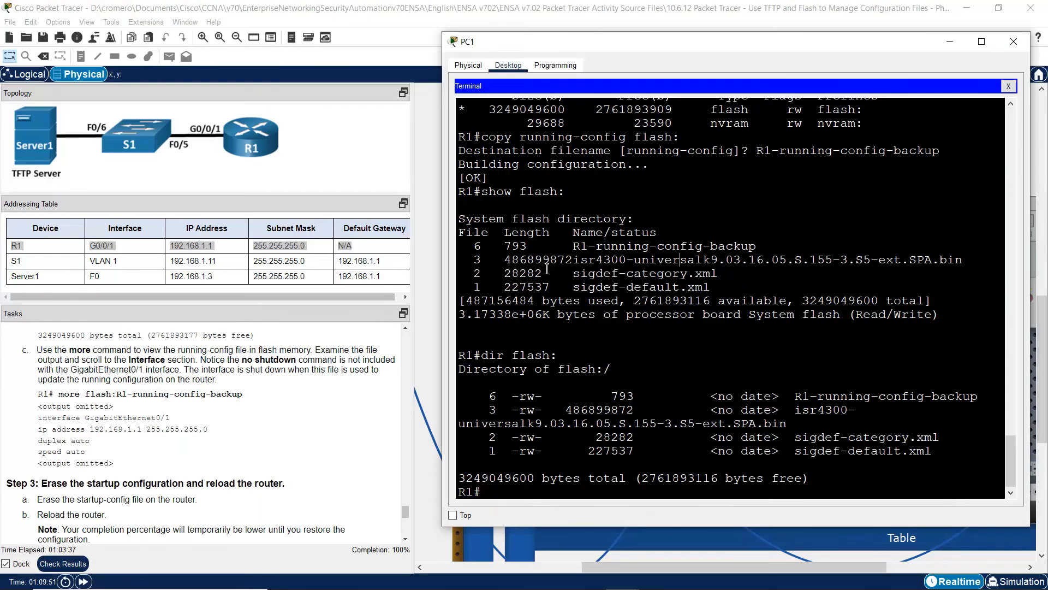
left_click_drag(503, 260, 964, 260)
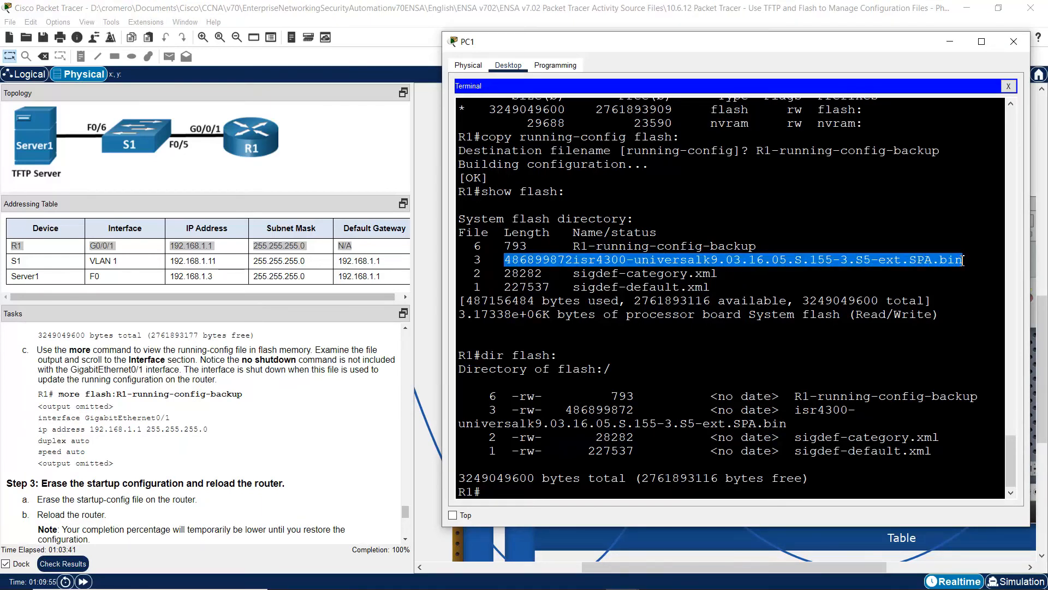
left_click(947, 265)
left_click_drag(936, 263, 969, 261)
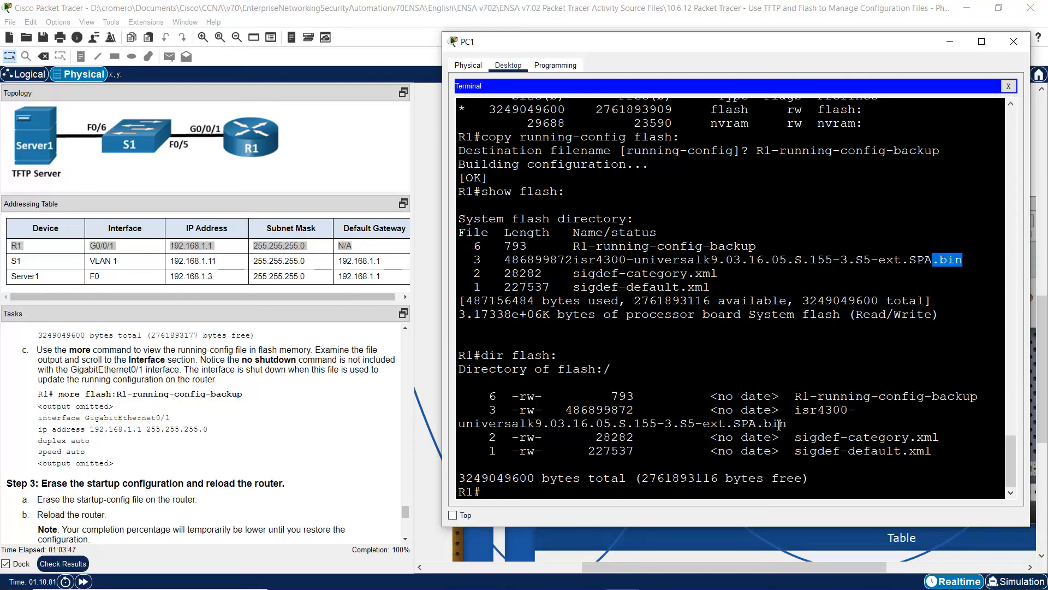
left_click_drag(796, 410, 802, 424)
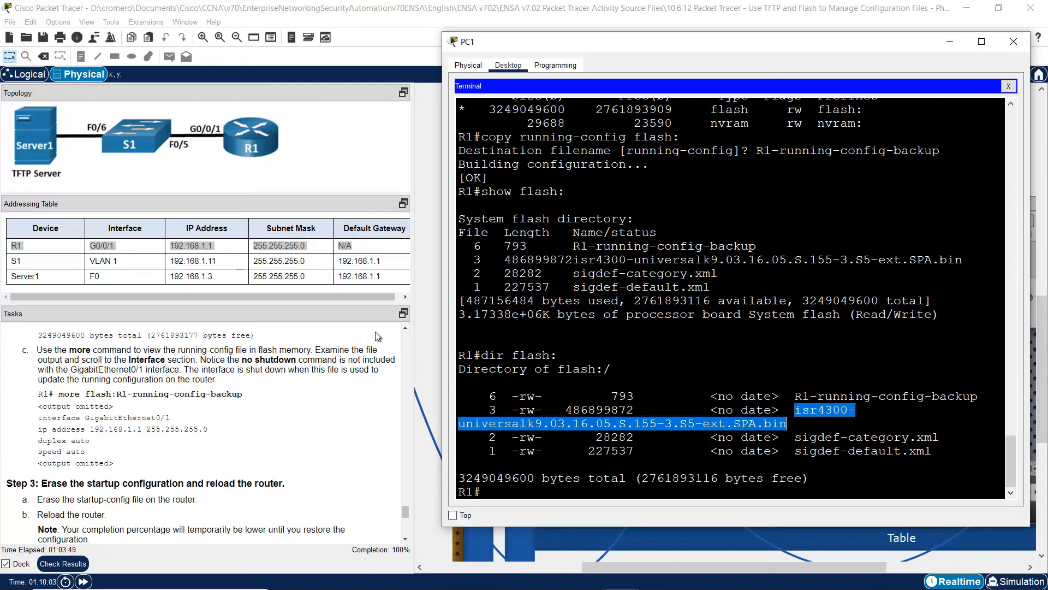
left_click_drag(442, 332, 233, 338)
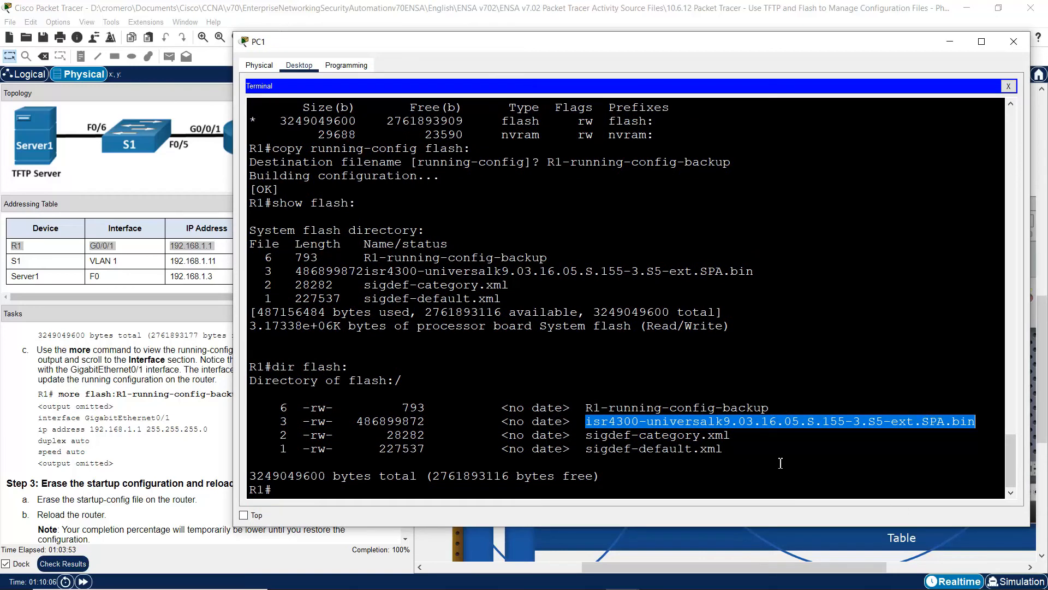
left_click_drag(953, 425, 978, 424)
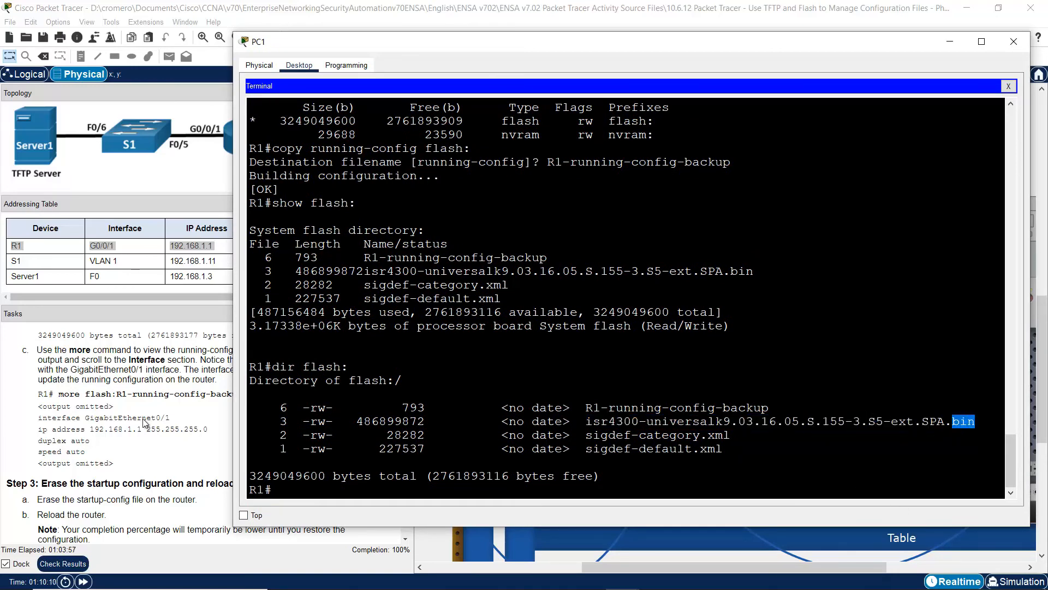
left_click(186, 409)
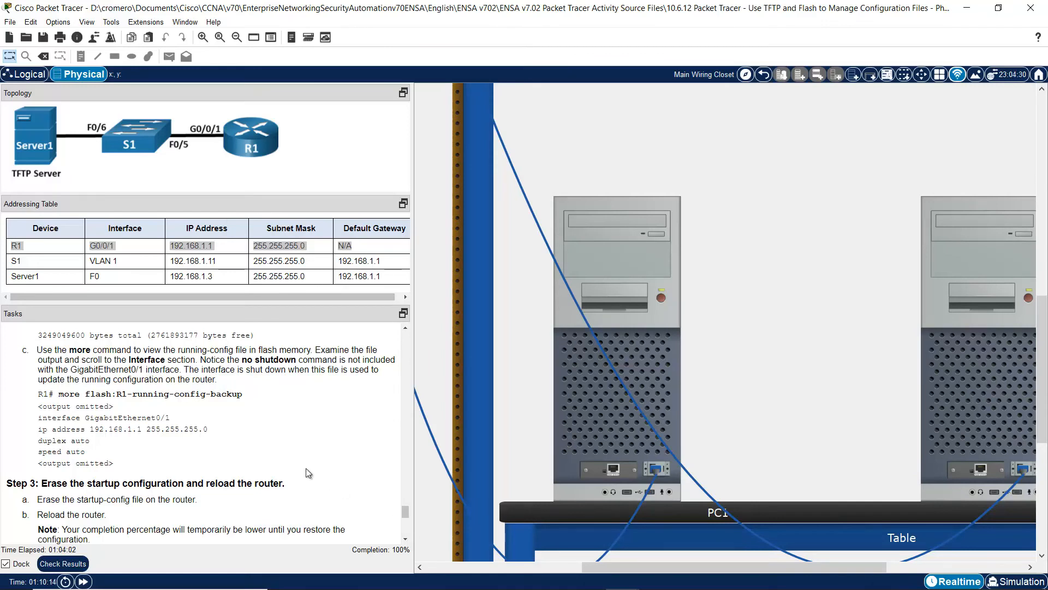
left_click_drag(39, 350, 225, 383)
left_click(184, 371)
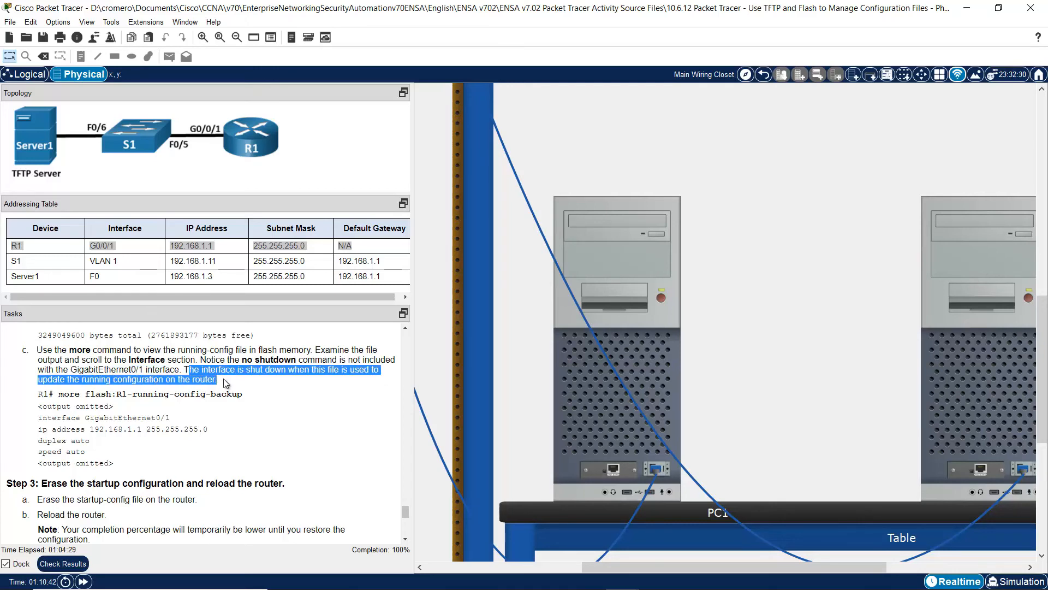
left_click_drag(59, 396, 242, 396)
- Display flash:R1-running-config-backup and page past the hostname and enable secret lines
left_click(573, 401)
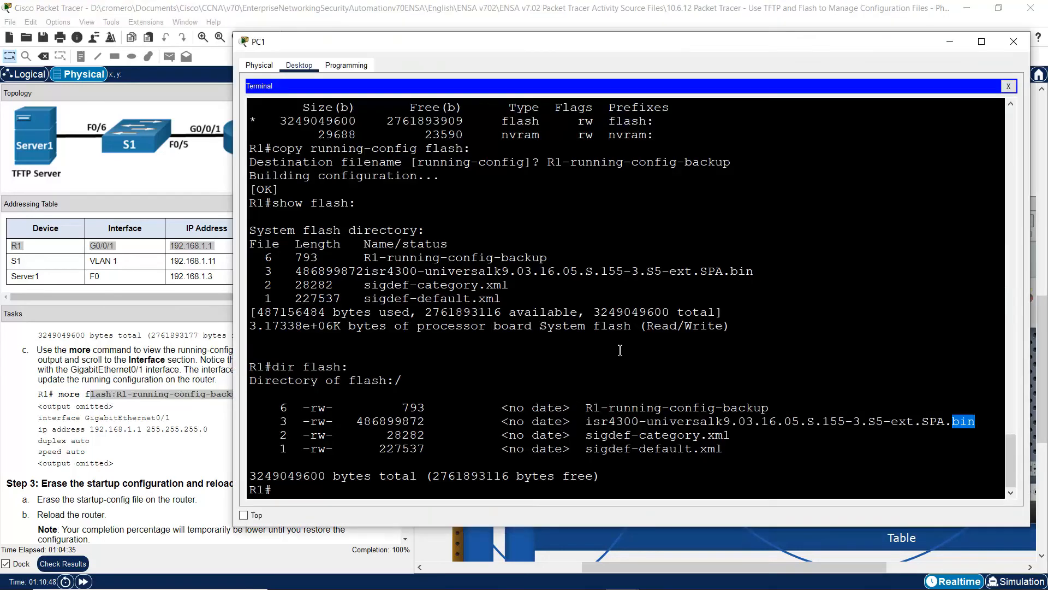
type("more flas")
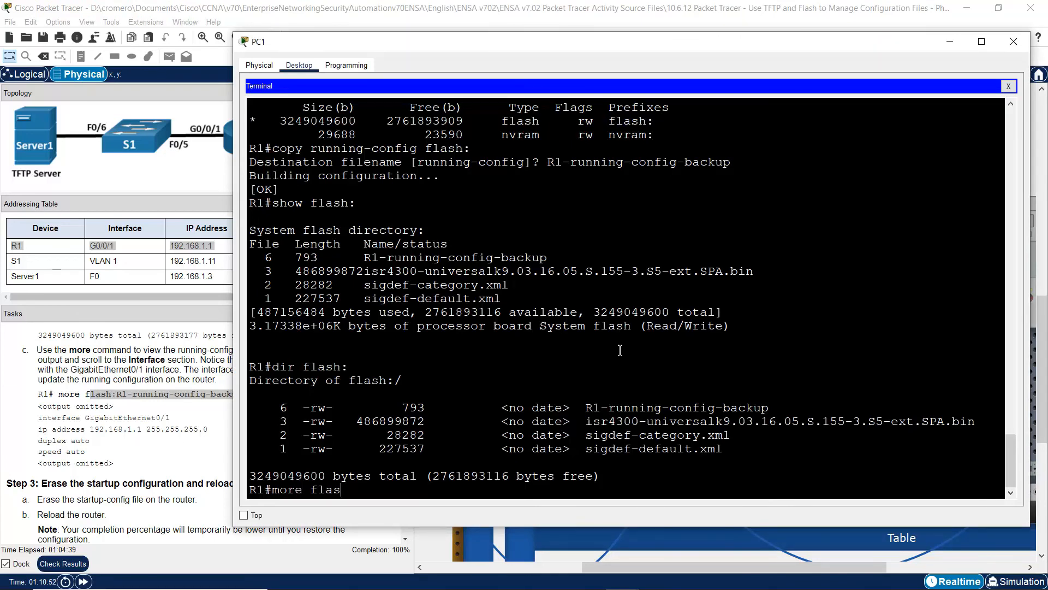
type("h:R1-running-config-backup")
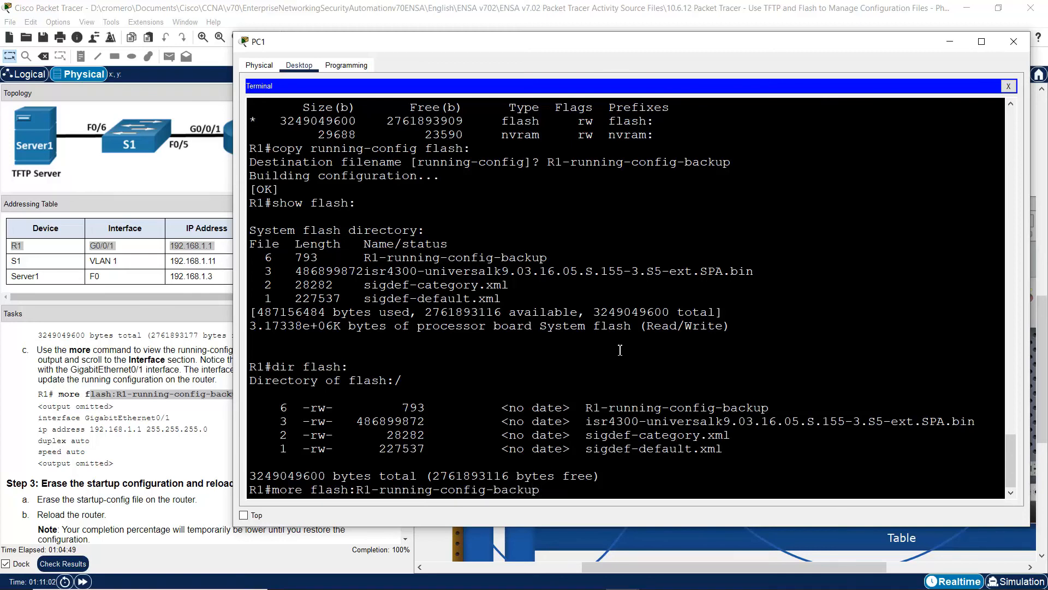
key("Return")
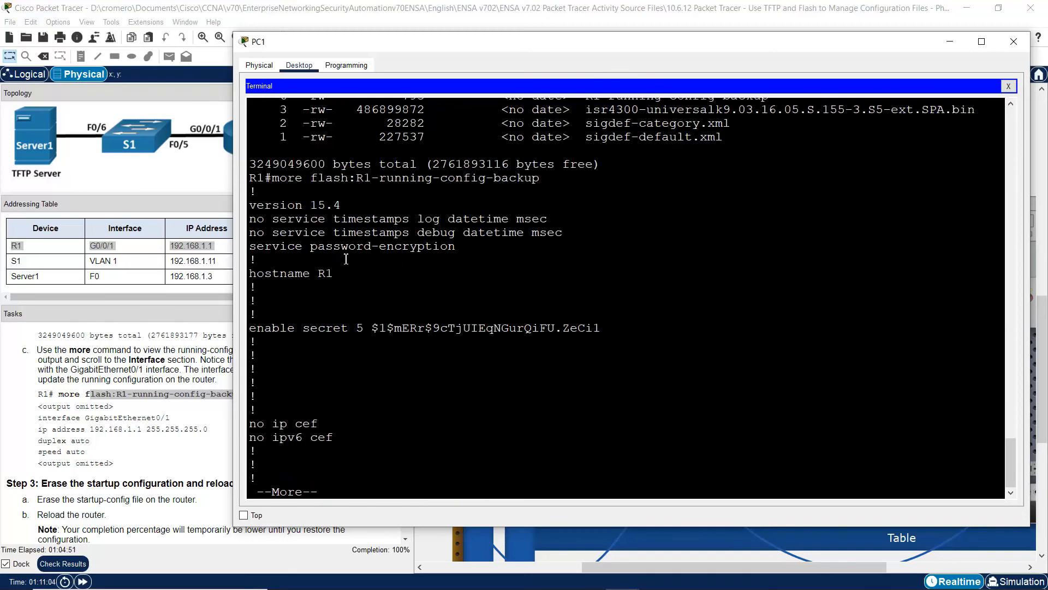
left_click_drag(298, 272, 333, 415)
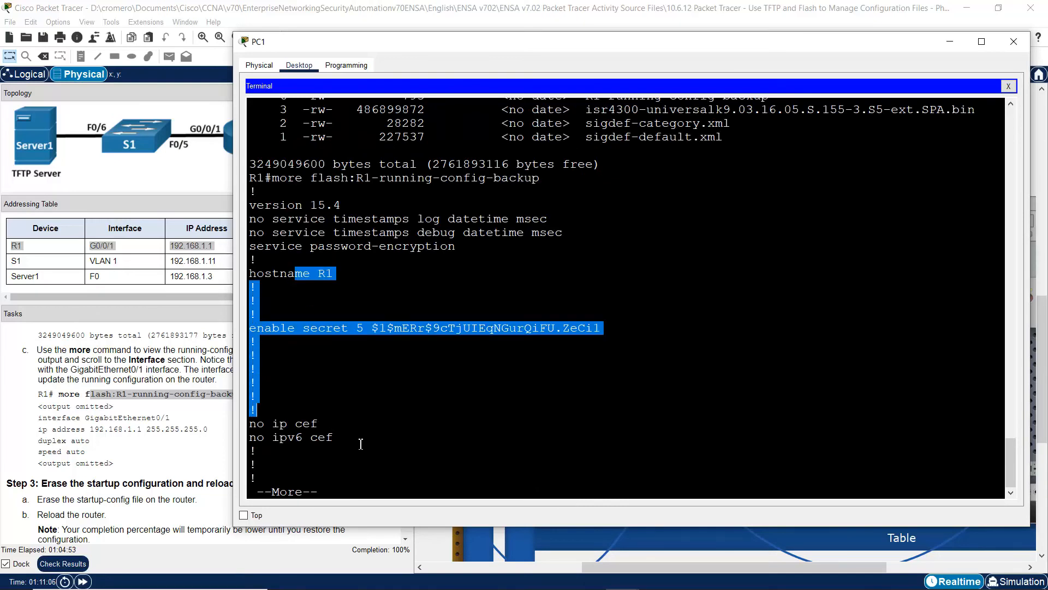
key("space")
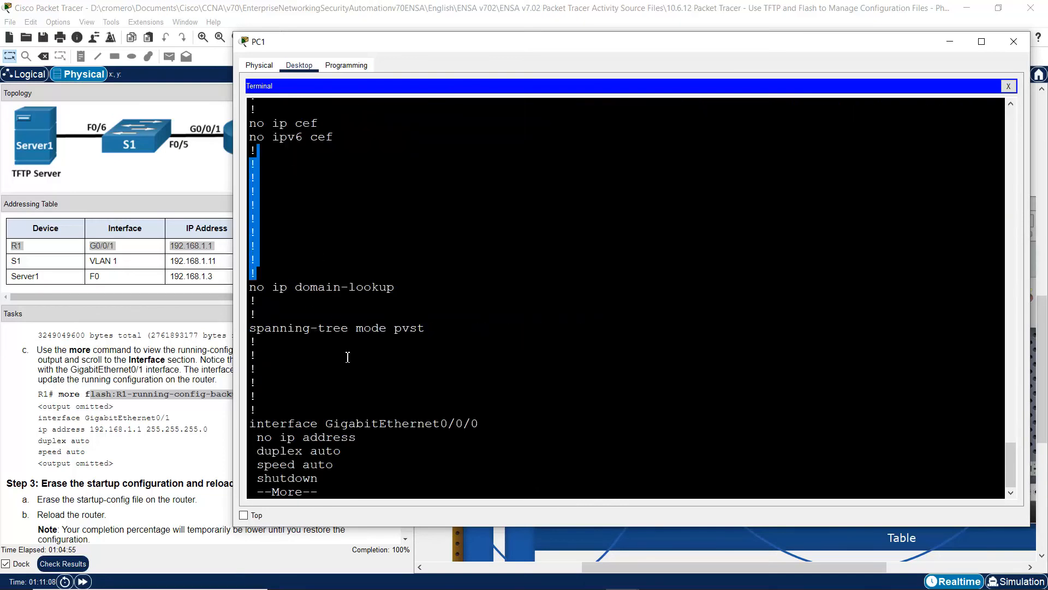
key("space")
- Inspect the GigabitEthernet0/0/1 block, noting no 'no shutdown', and page to the file's end
left_click_drag(270, 205, 347, 248)
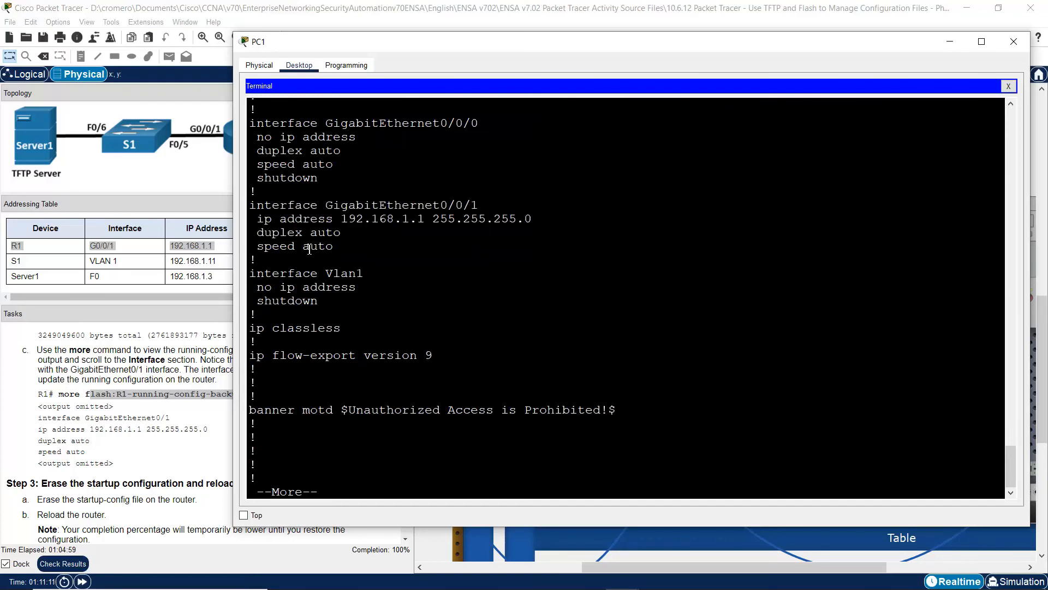
left_click_drag(273, 205, 338, 252)
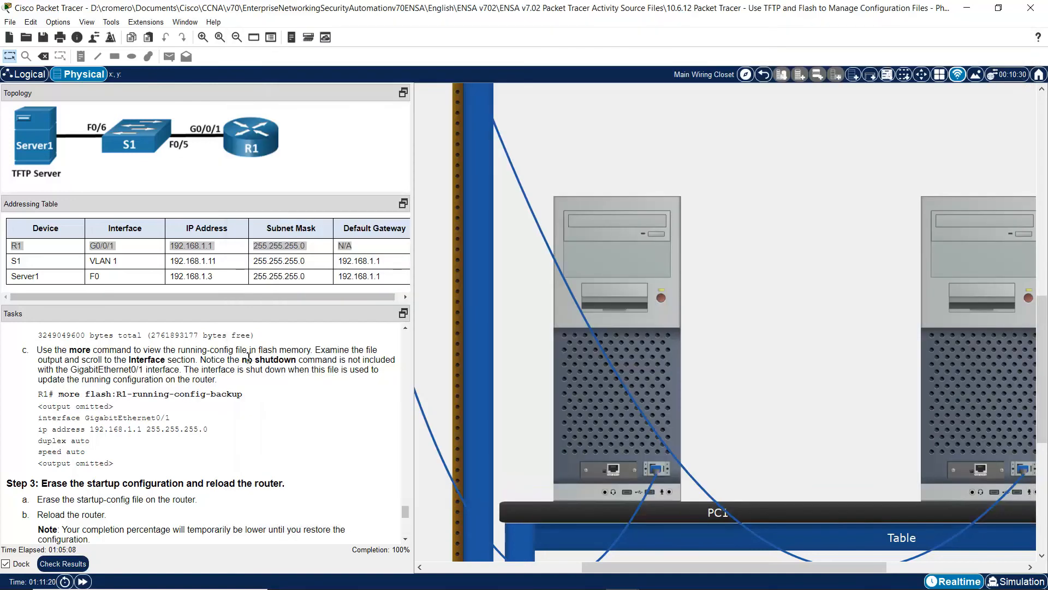
left_click_drag(242, 359, 392, 359)
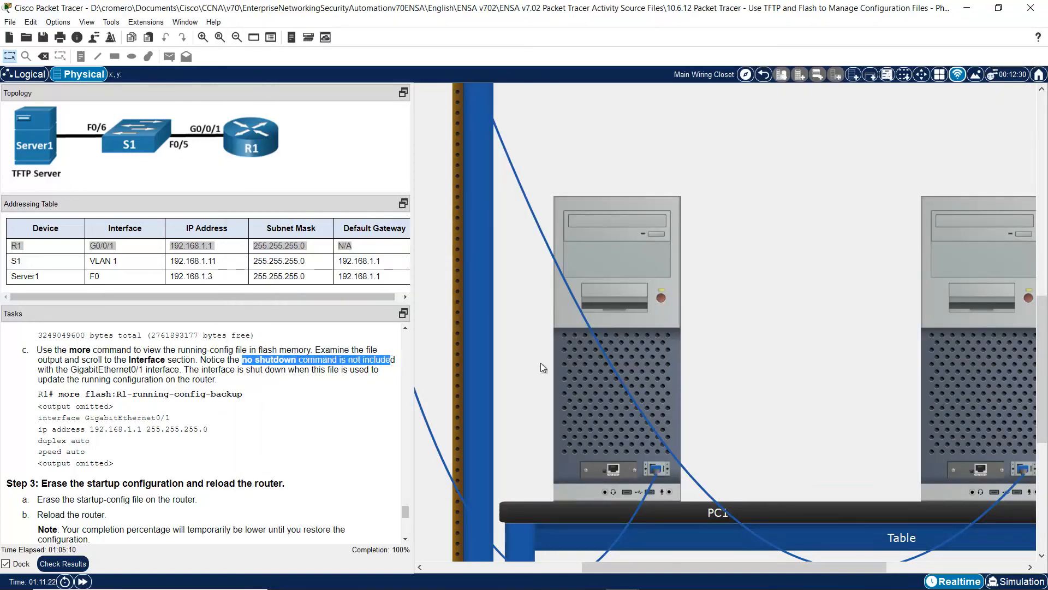
left_click(603, 387)
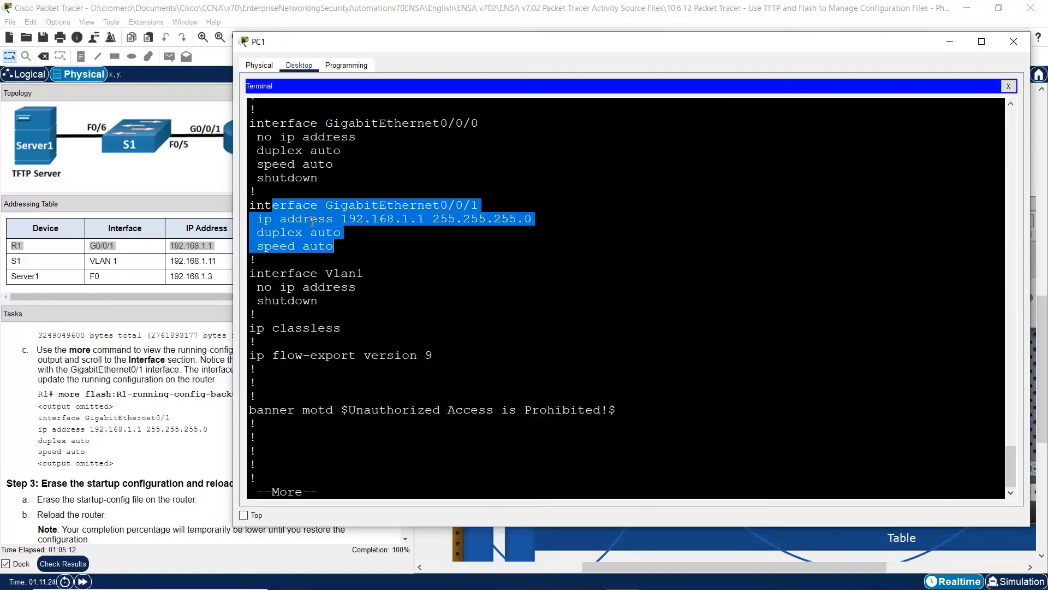
left_click(335, 337)
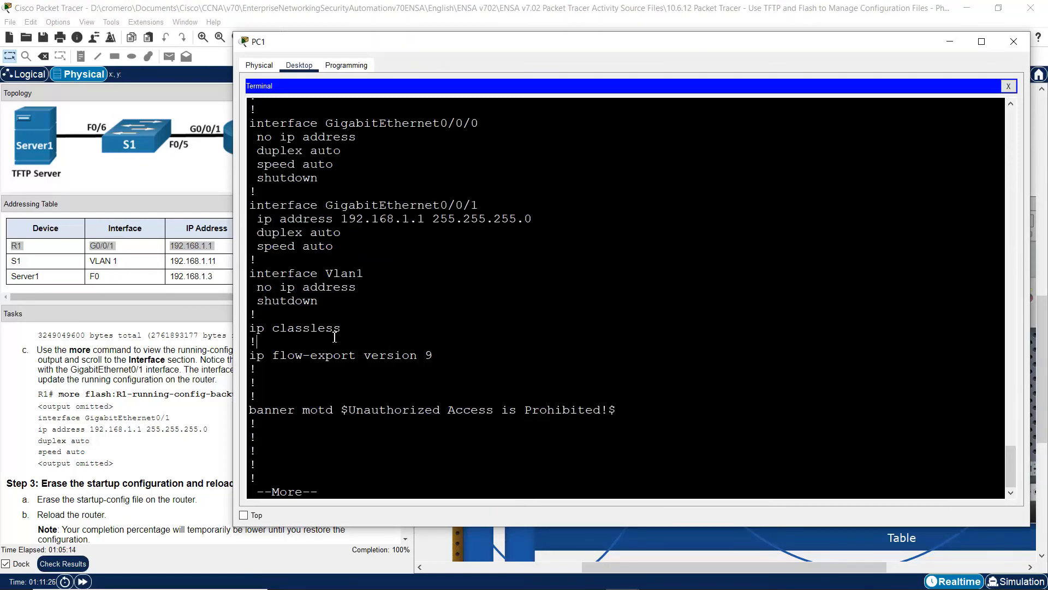
key("space")
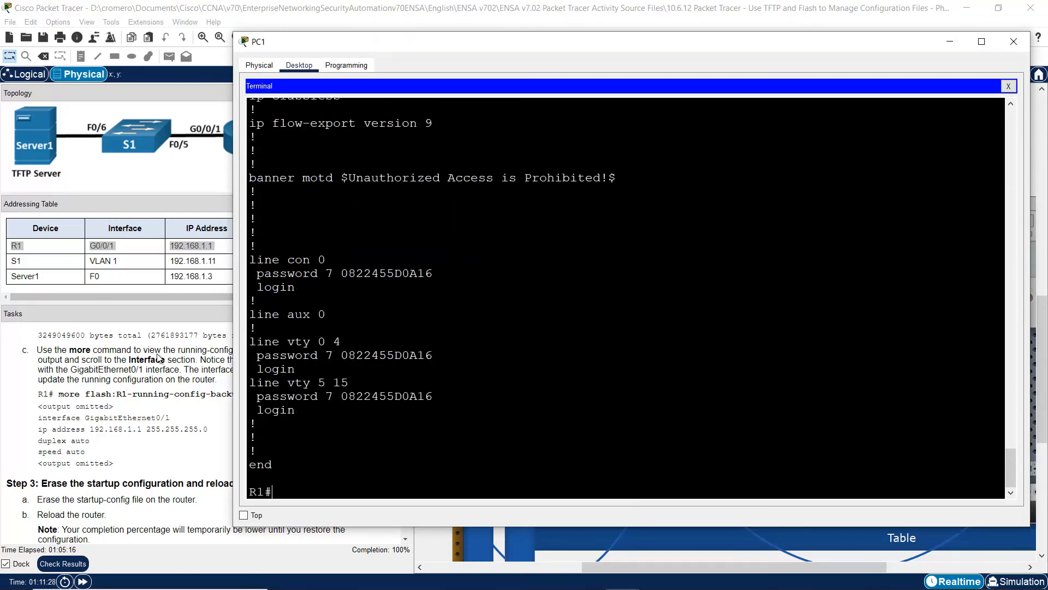
left_click(199, 332)
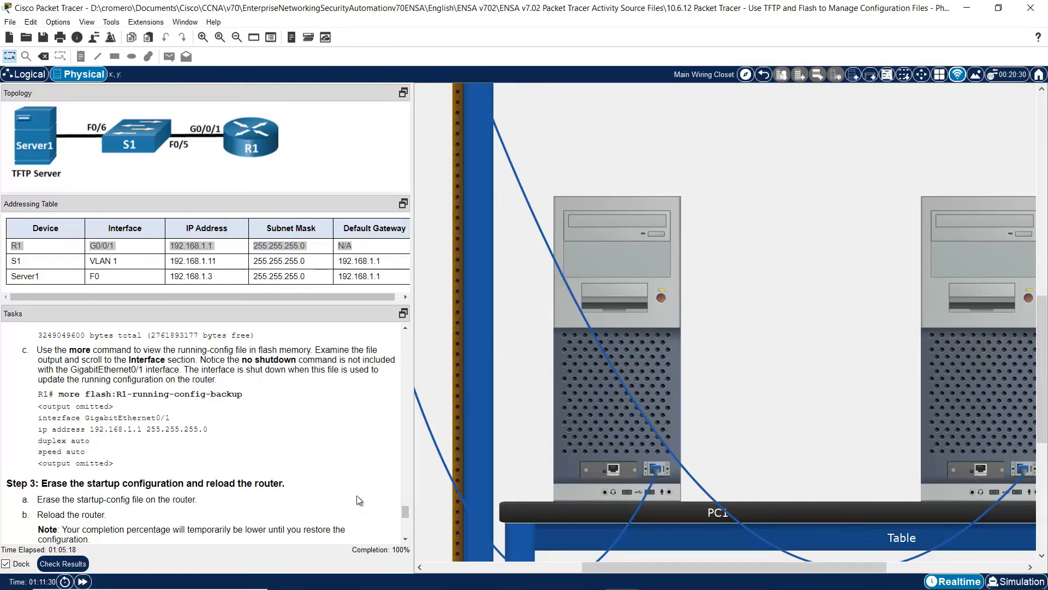
- Scroll the Tasks pane to Step 3 and its erase startup-config task
left_click(405, 540)
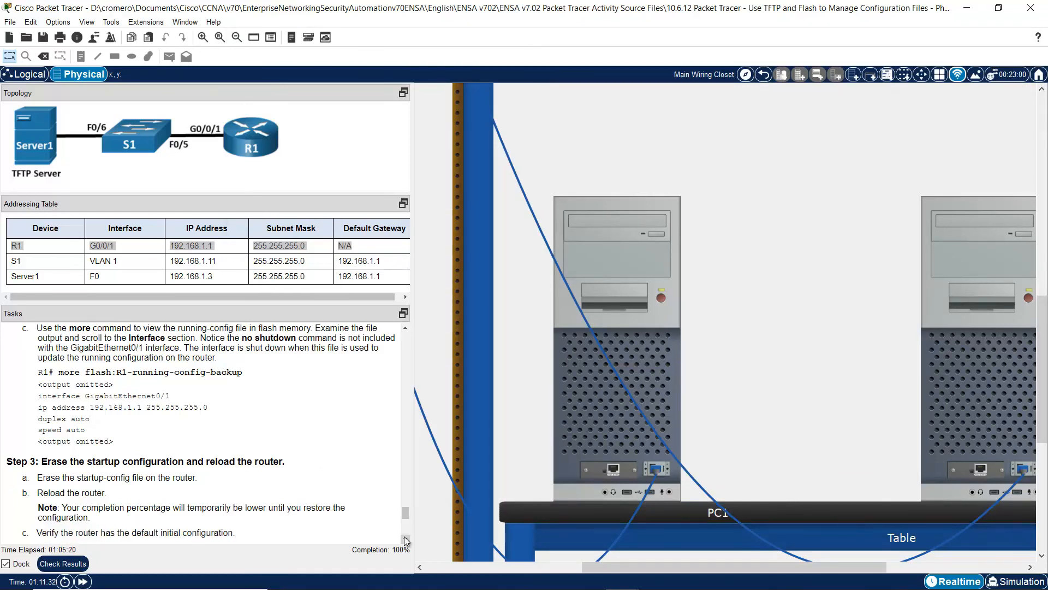
scroll(406, 539, "down", 4)
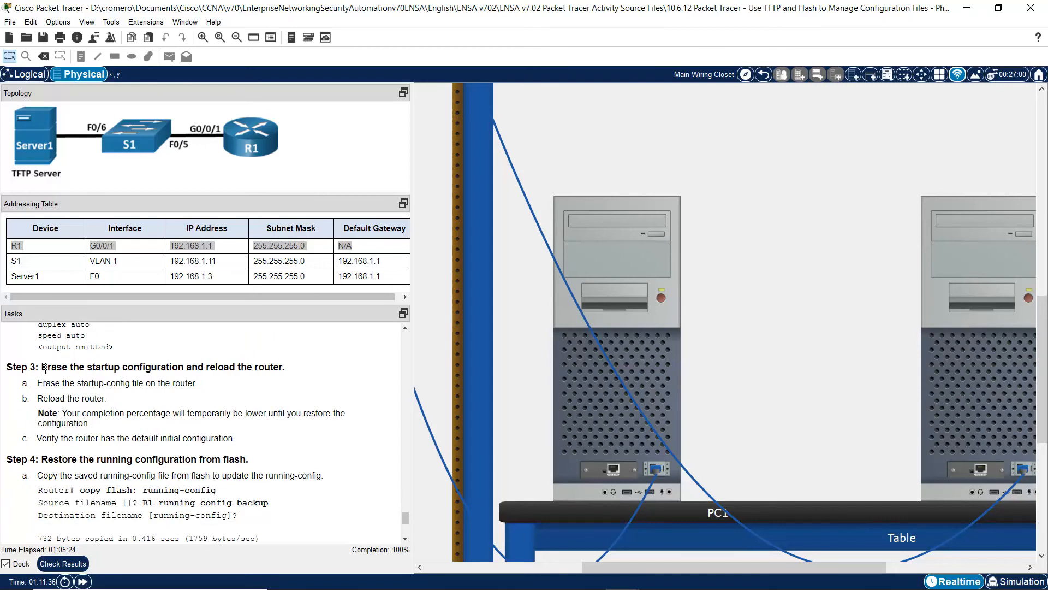
left_click_drag(42, 367, 319, 369)
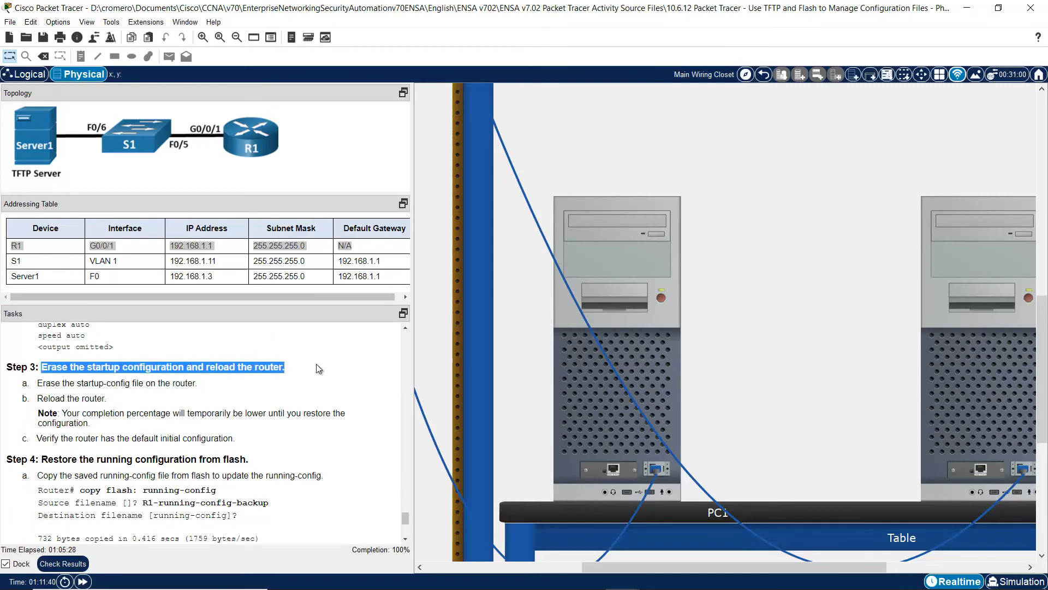
left_click_drag(37, 384, 200, 387)
- Erase R1's startup-config, confirming removal of the nvram configuration files
left_click(566, 379)
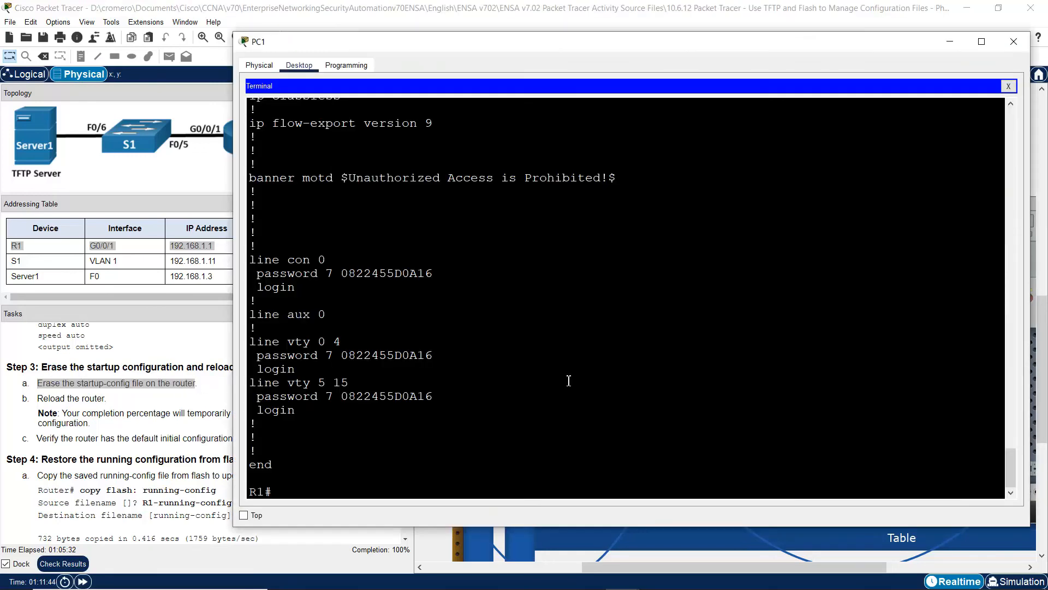
type("erase")
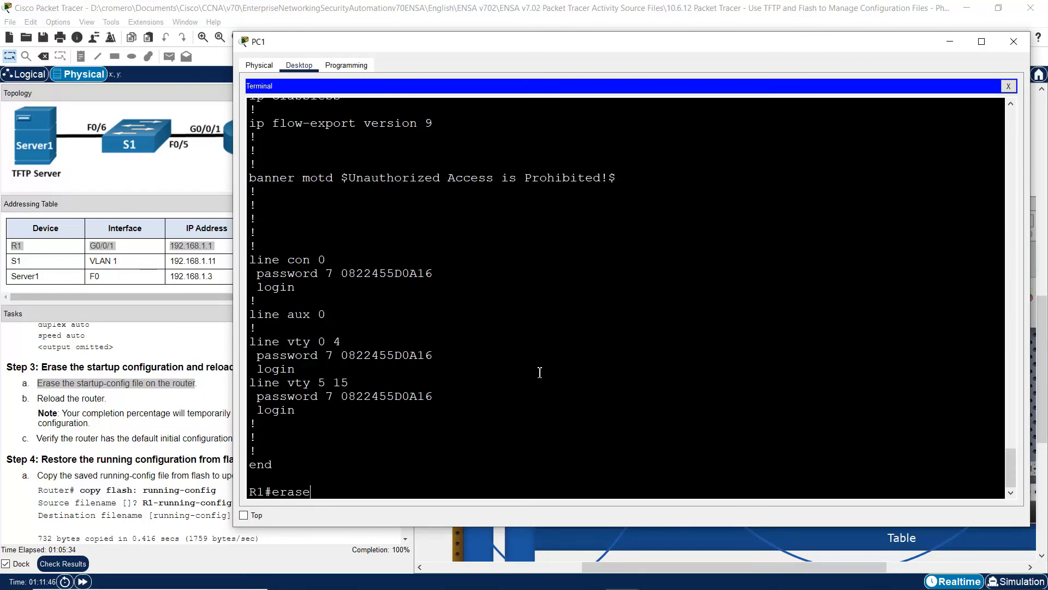
type(" startup-config")
key("Return")
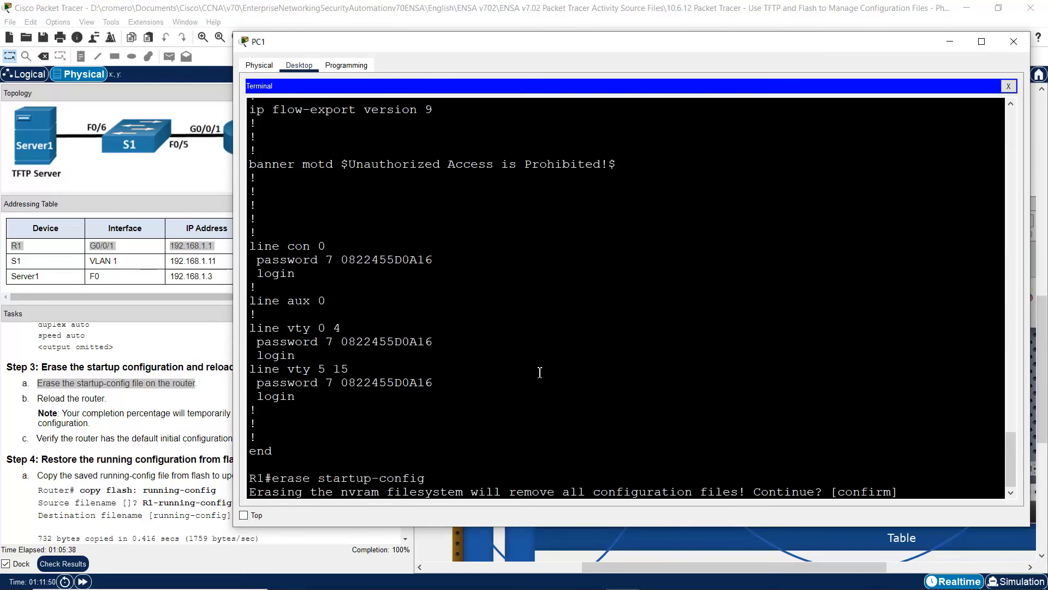
key("Return")
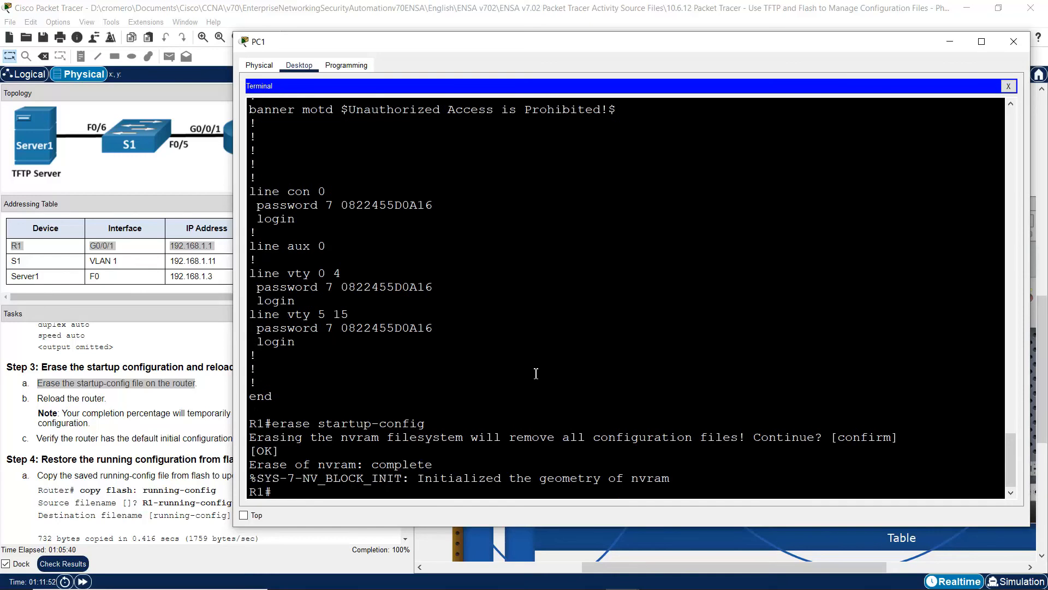
- Reload R1, answering no to saving the modified configuration
left_click_drag(51, 398, 106, 398)
left_click(574, 409)
type("reload")
key("Return")
key("Return")
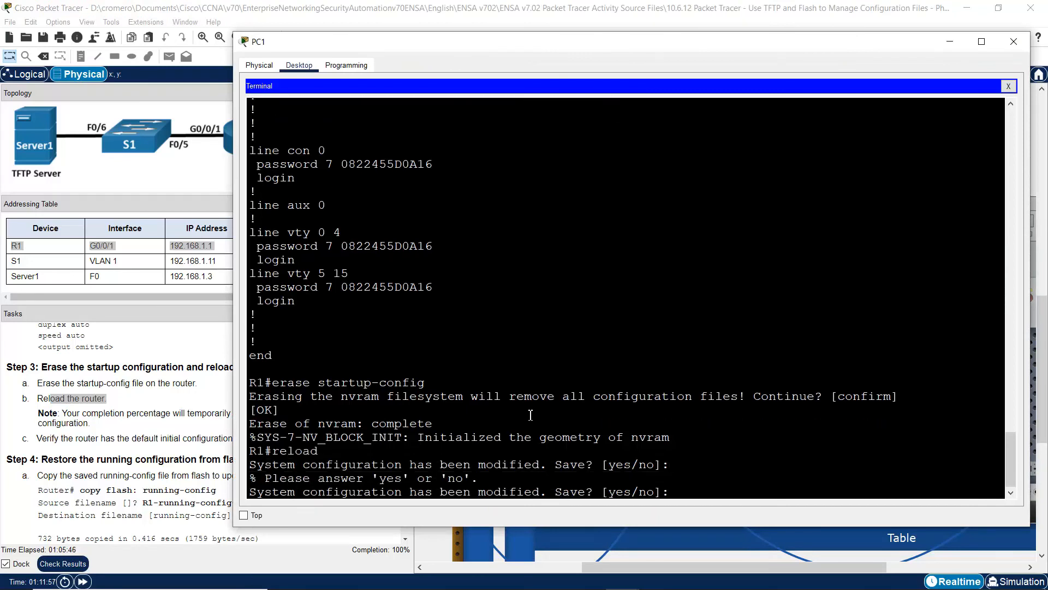
left_click_drag(255, 495, 617, 492)
left_click(695, 492)
type("no")
key("Return")
key("Return")
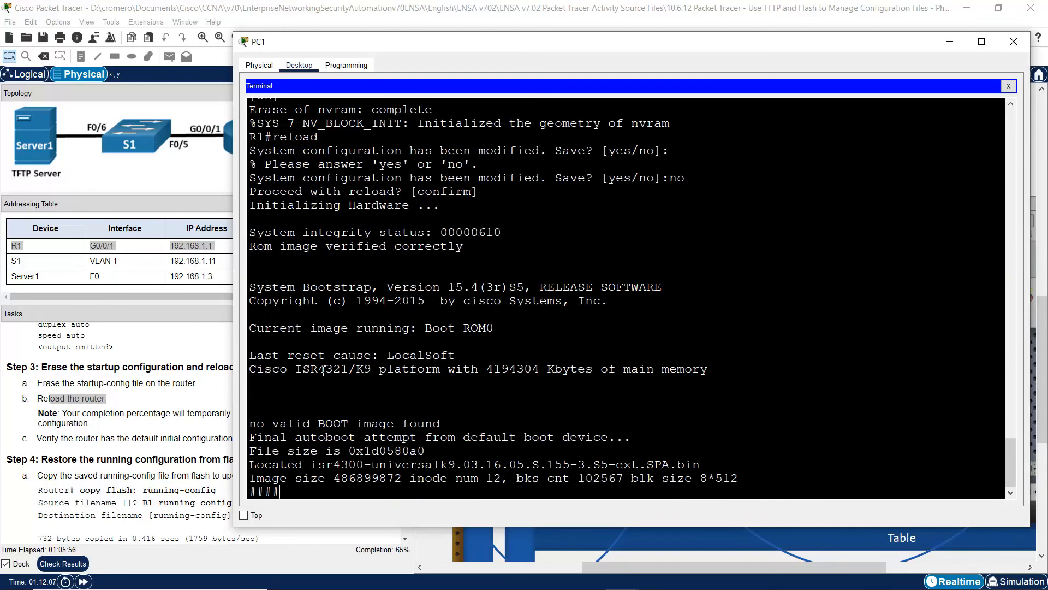
left_click(168, 405)
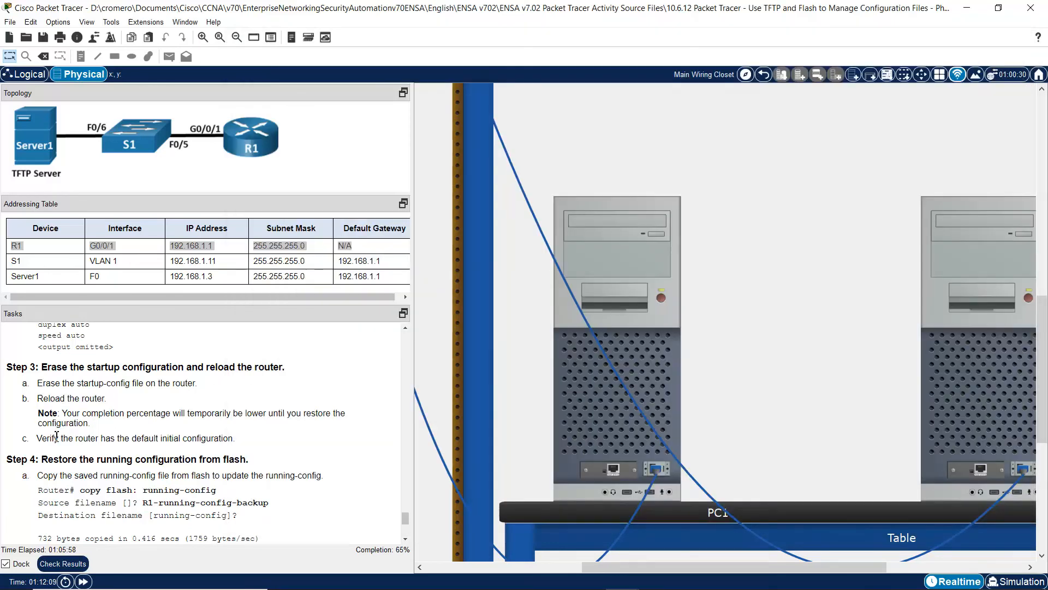
- Watch R1 reboot, answer no to the initial configuration dialog, and review the Step 4 heading
left_click(406, 540)
scroll(406, 541, "down", 3)
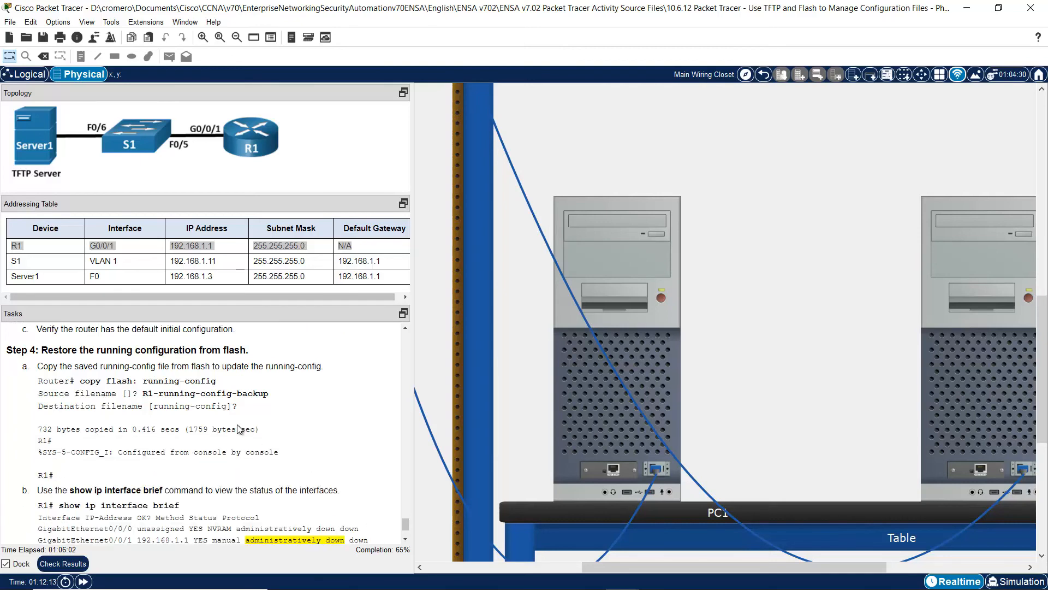
left_click(611, 367)
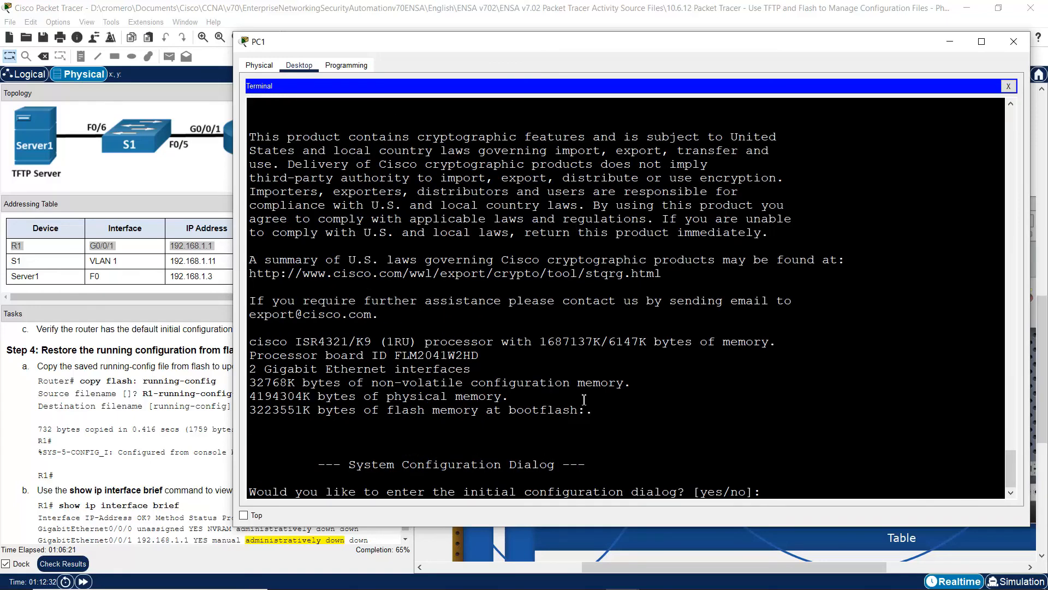
left_click_drag(265, 491, 633, 492)
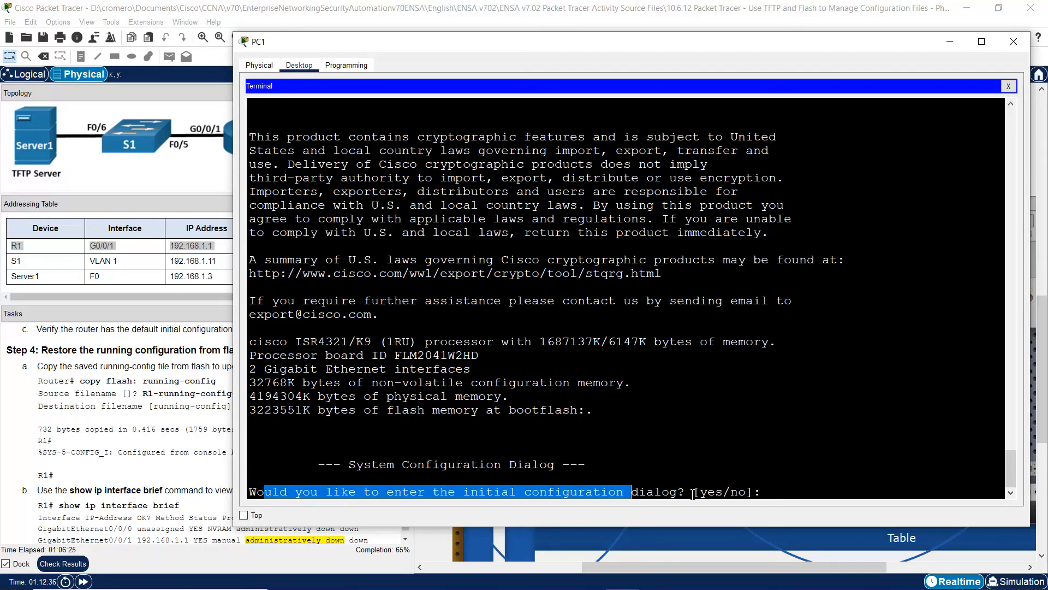
left_click(783, 493)
type("no")
key("Return")
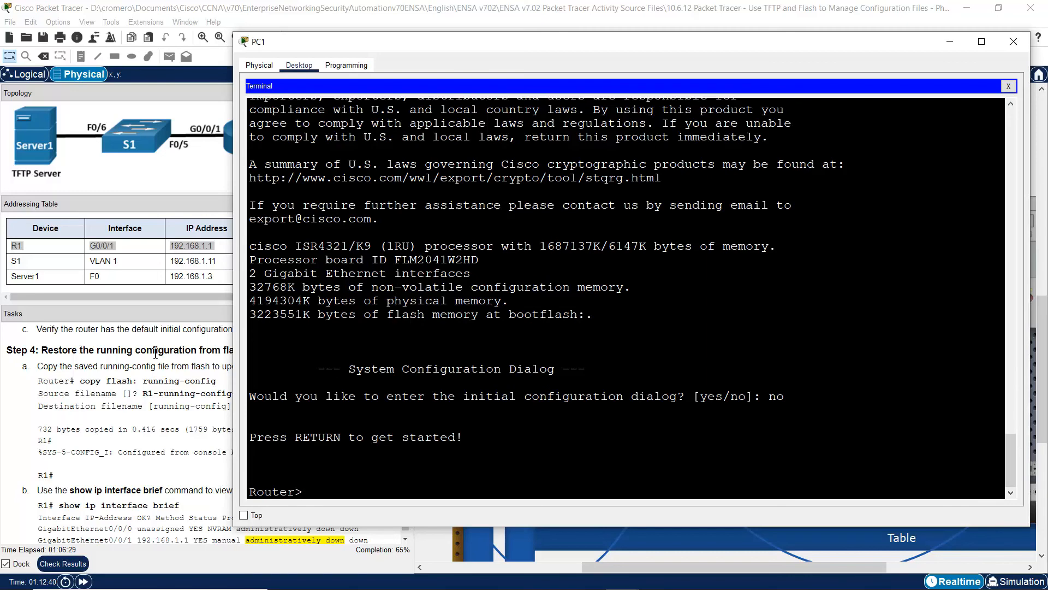
left_click(84, 391)
left_click_drag(43, 353, 251, 346)
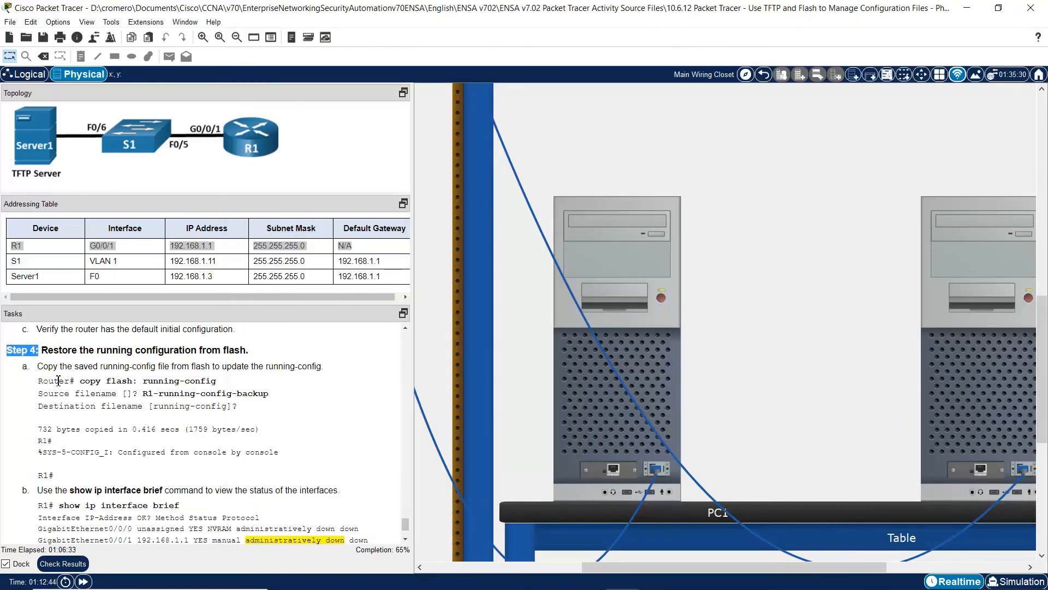
- Review the copy-from-flash instruction and enter privileged mode on R1 with en
left_click_drag(40, 369, 329, 372)
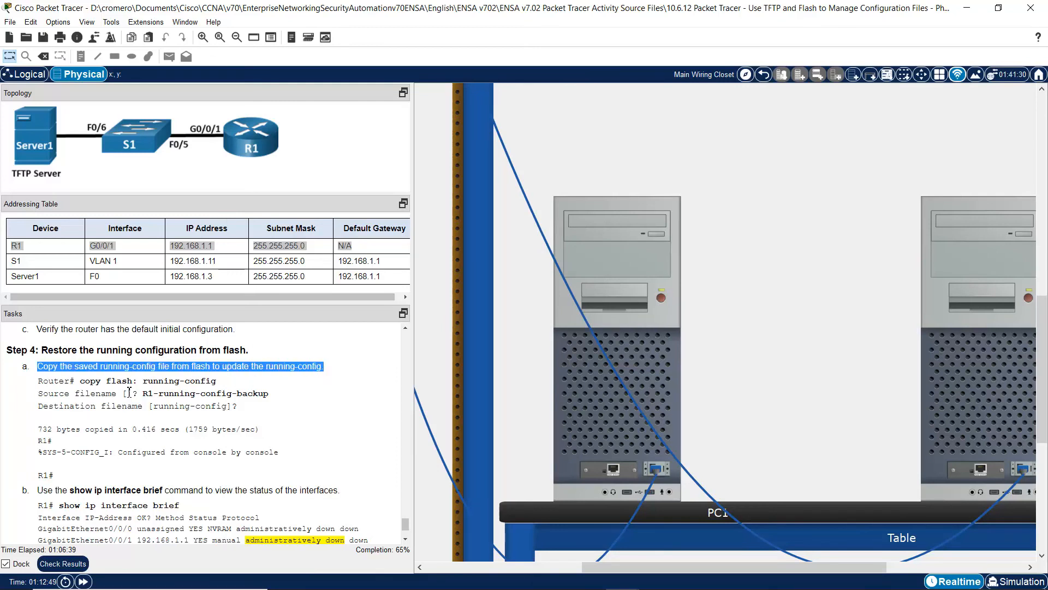
left_click_drag(107, 381, 217, 382)
left_click(575, 415)
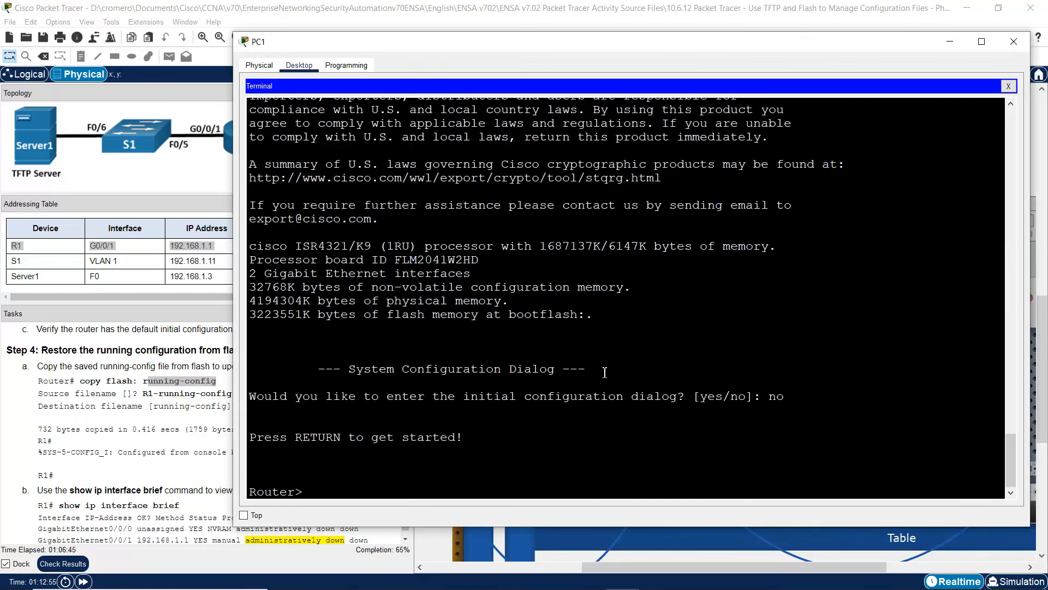
type("en")
key("Return")
- Page through show run, noting GigabitEthernet0/0/1 is shut down in the default config
type("copy")
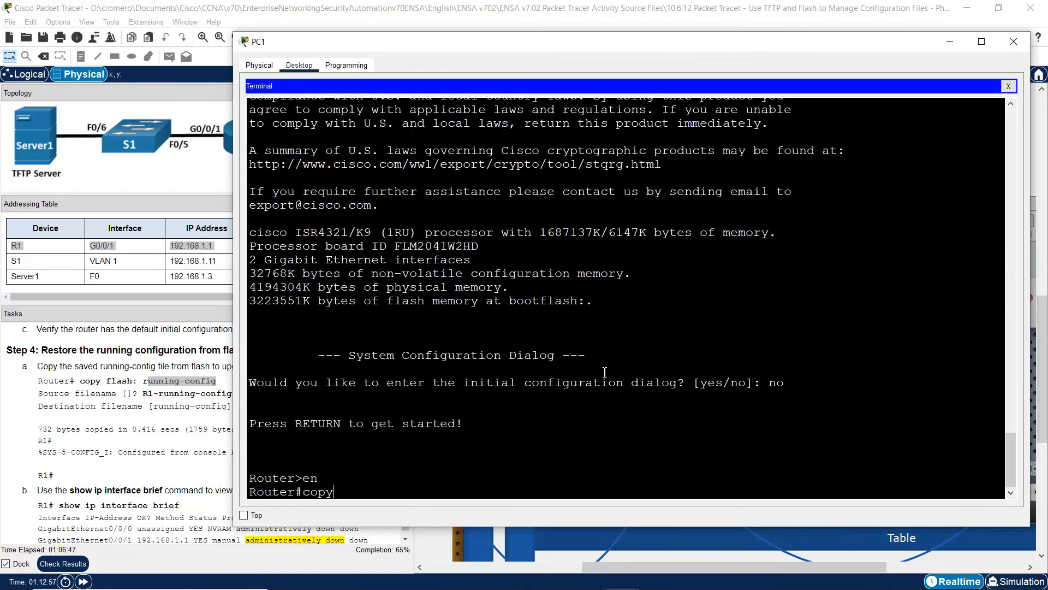
key("BackSpace")
key("BackSpace")
key("BackSpace")
type("how run")
key("Return")
key("space")
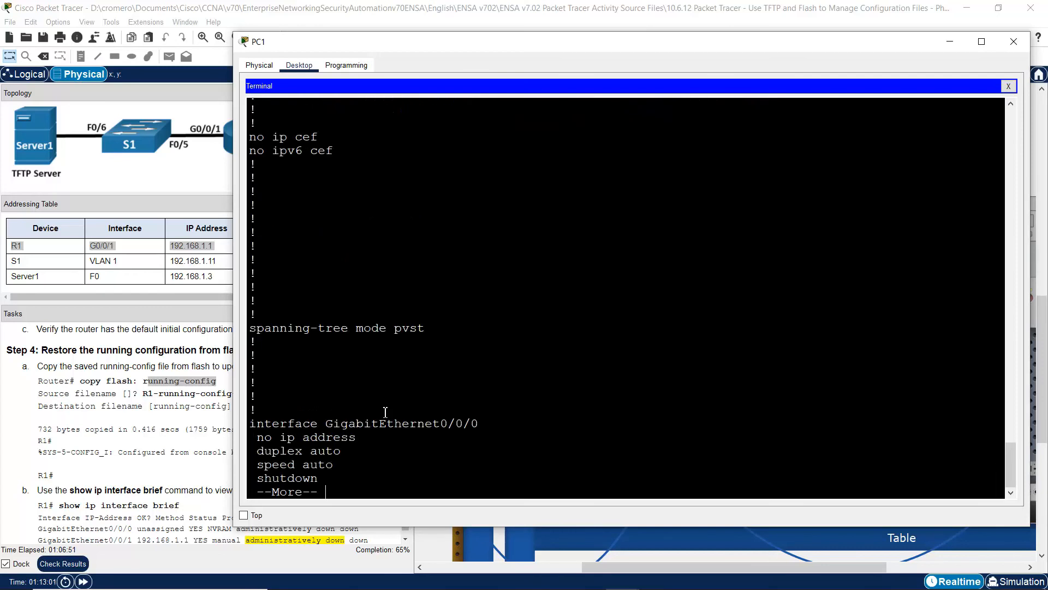
left_click_drag(324, 365, 357, 216)
key("space")
left_click_drag(308, 147, 323, 260)
key("space")
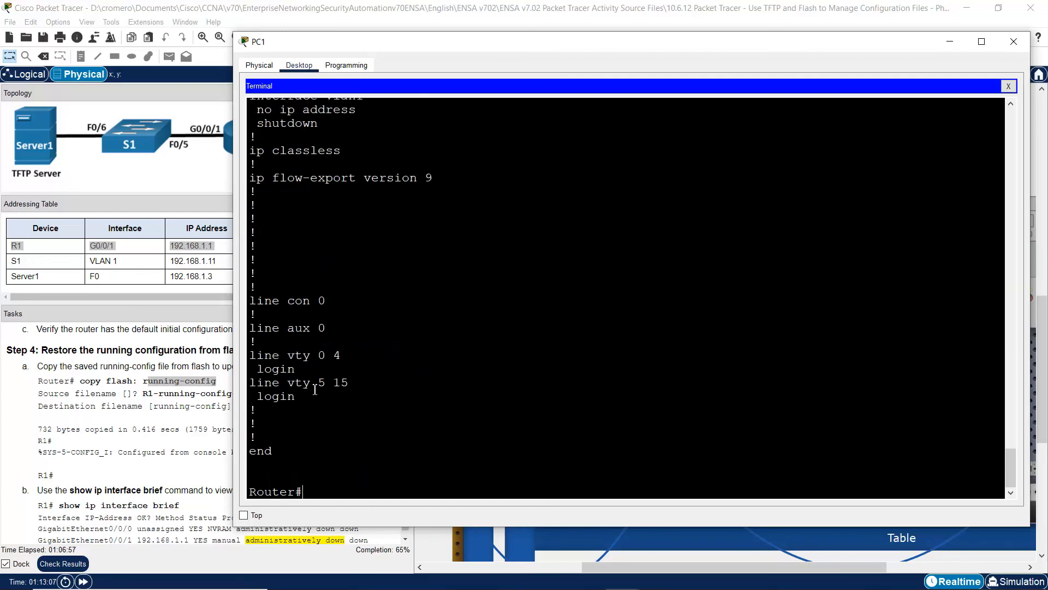
left_click_drag(308, 373, 301, 188)
left_click(322, 137)
- Start copy flash: running-config and check the backup file name in the instructions
type("copy flash: riunning-config")
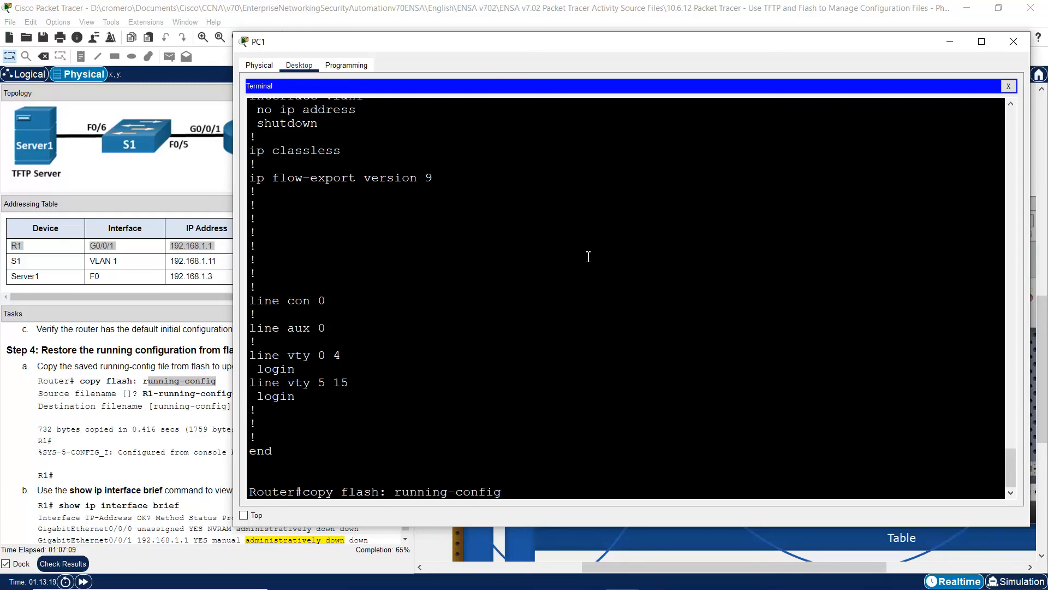
key("Return")
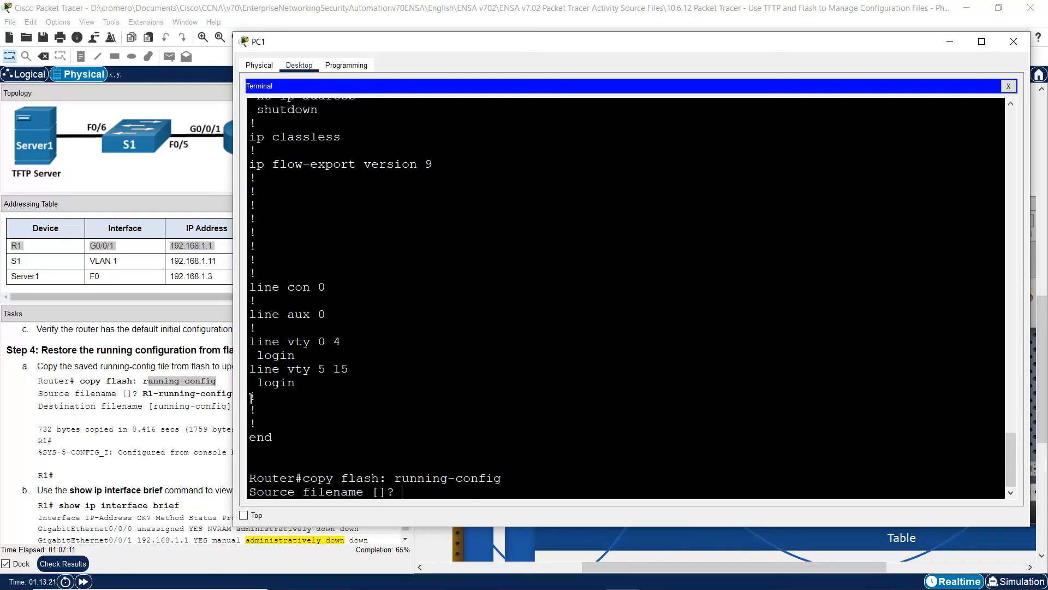
left_click_drag(256, 493, 361, 494)
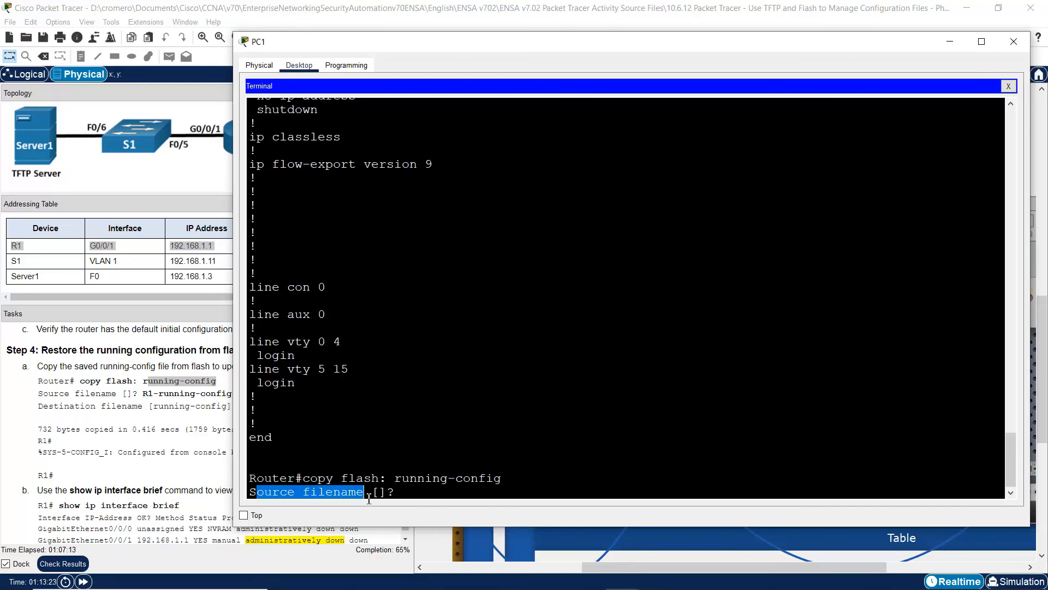
left_click(164, 404)
left_click_drag(145, 393, 296, 398)
key("alt+Tab")
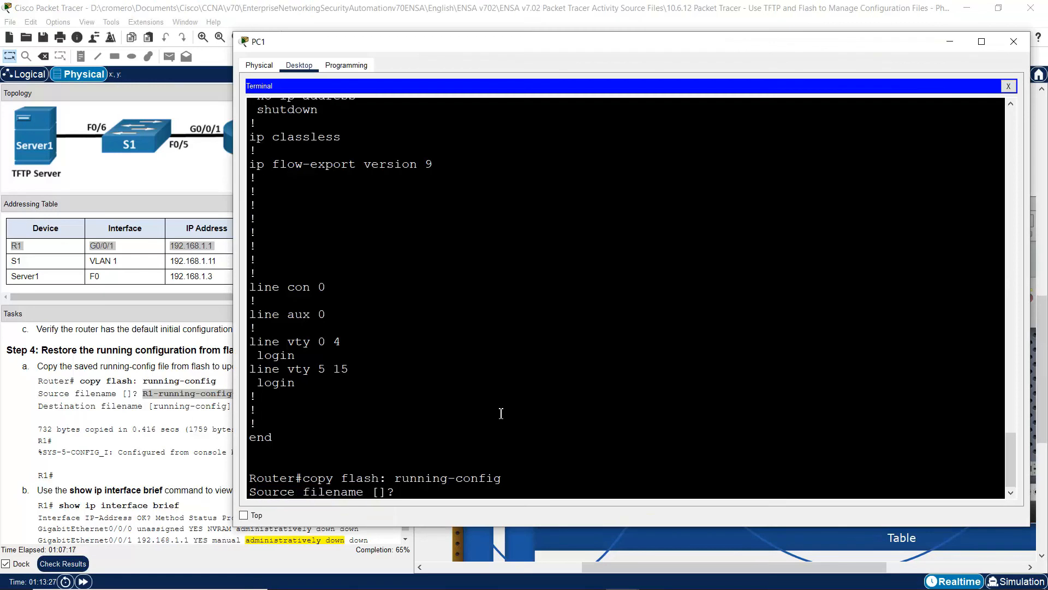
- Enter R1-running-config-backup as the source and accept running-config as the destination
type("R1-running-config")
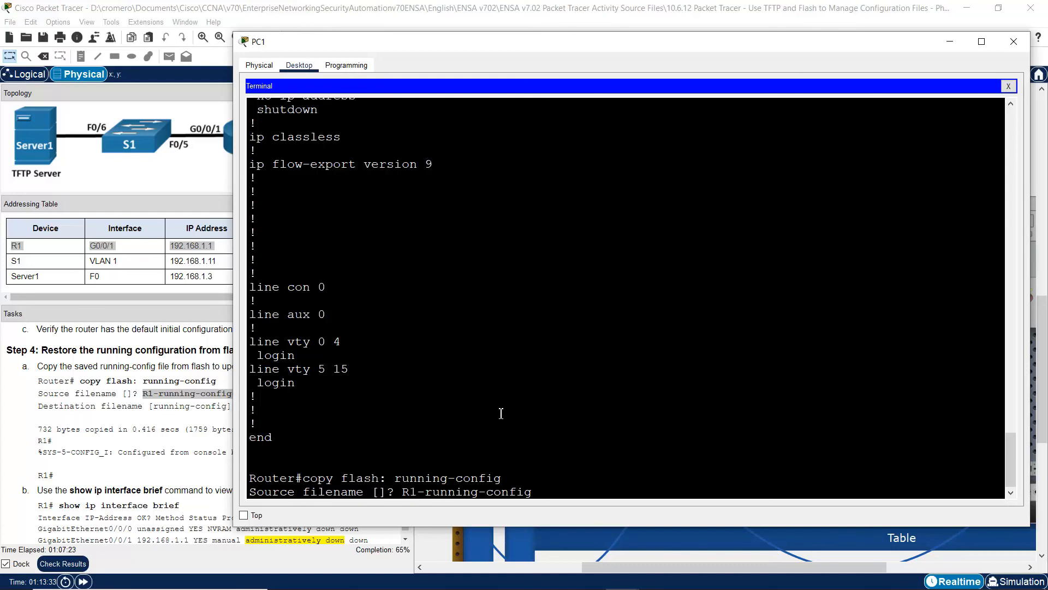
type("-backup")
key("Return")
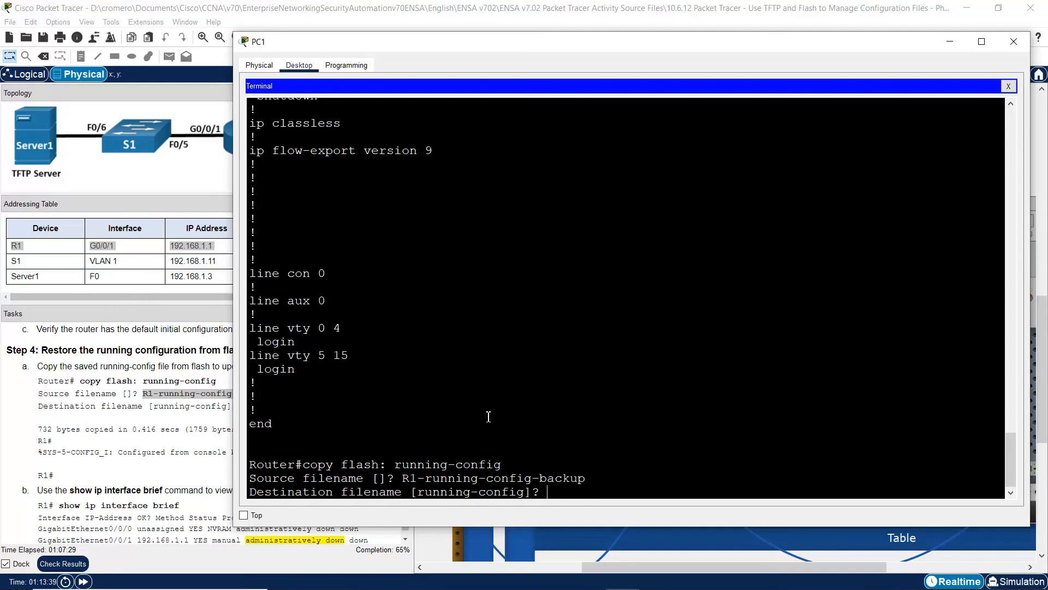
left_click_drag(287, 495, 559, 493)
key("Return")
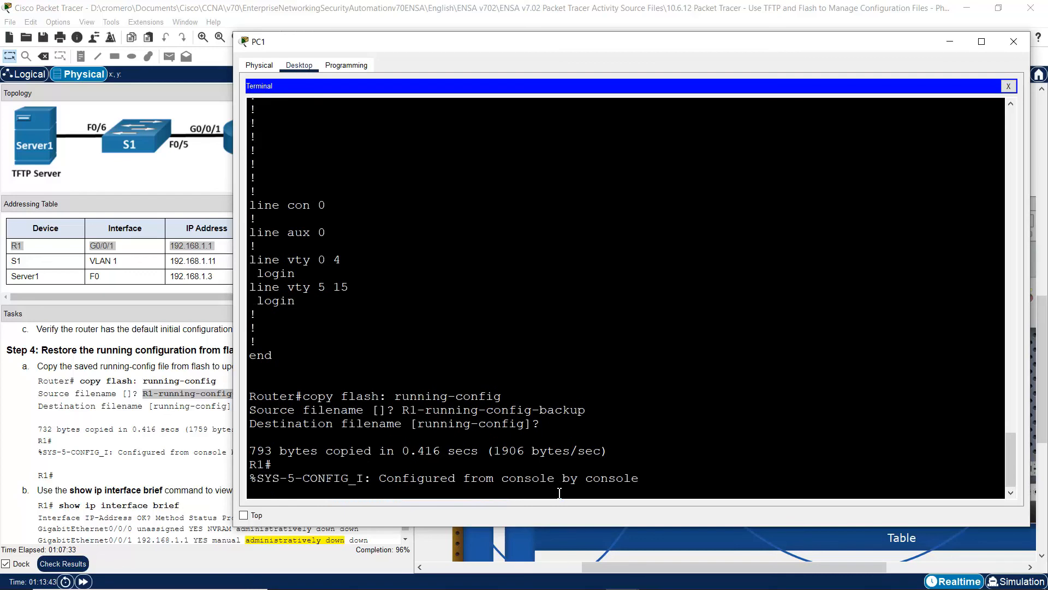
key("Return")
left_click_drag(277, 490, 250, 492)
left_click(282, 494)
type("copy flash: running-config")
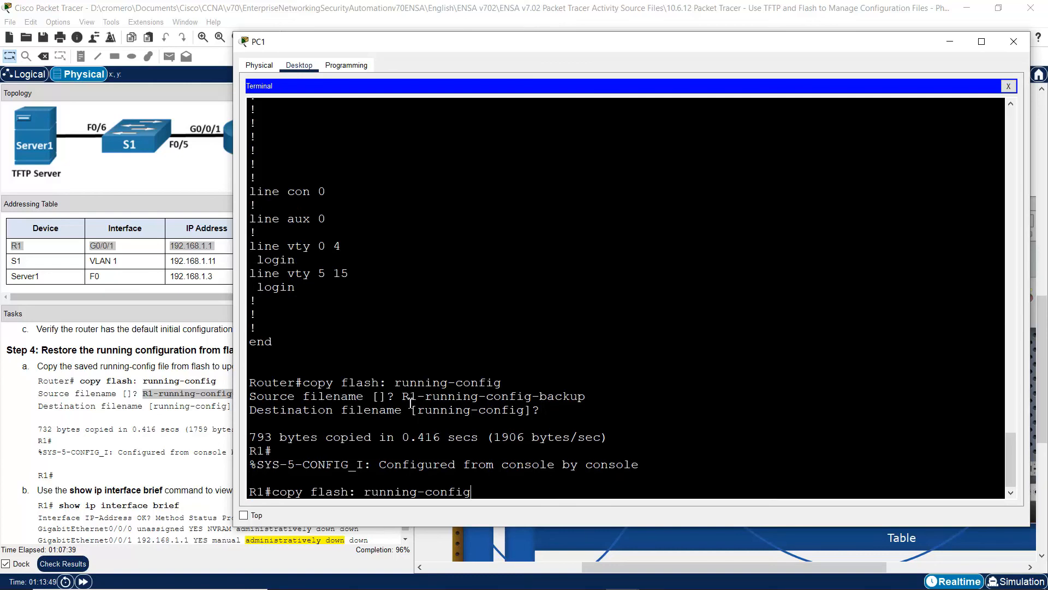
- Rerun show run and check G0/0/1: 192.168.1.1 255.255.255.0 but still shut down
key("Up")
key("Return")
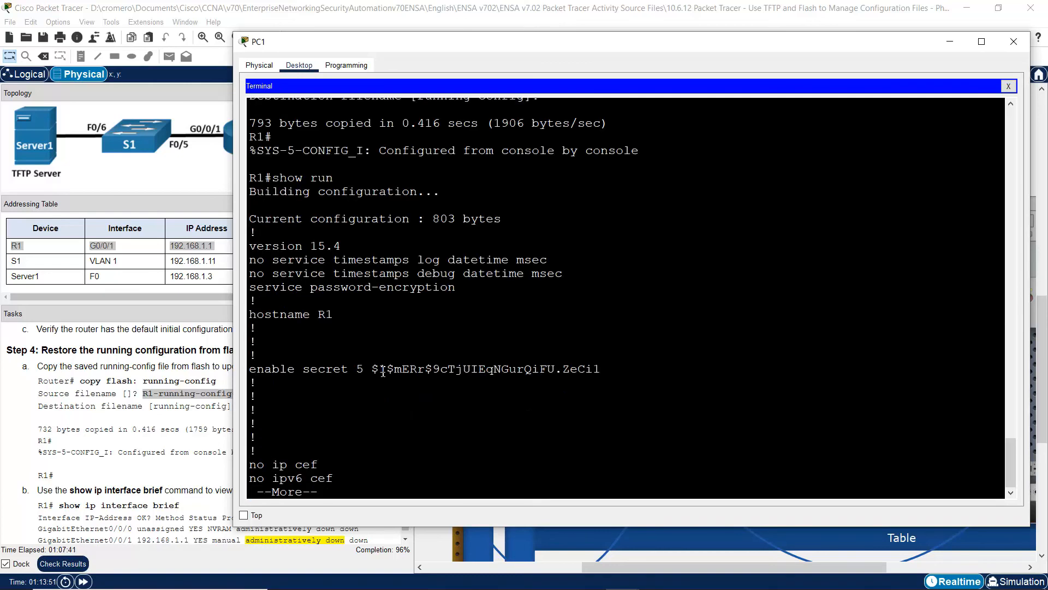
left_click_drag(350, 365, 392, 386)
key("space")
key("space")
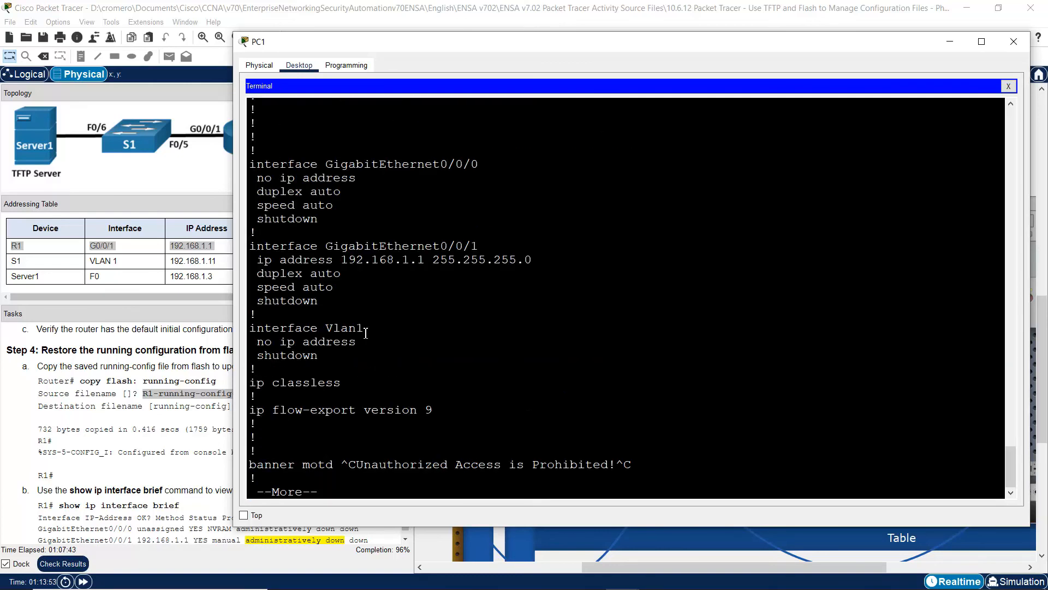
left_click_drag(478, 246, 318, 279)
double_click(295, 254)
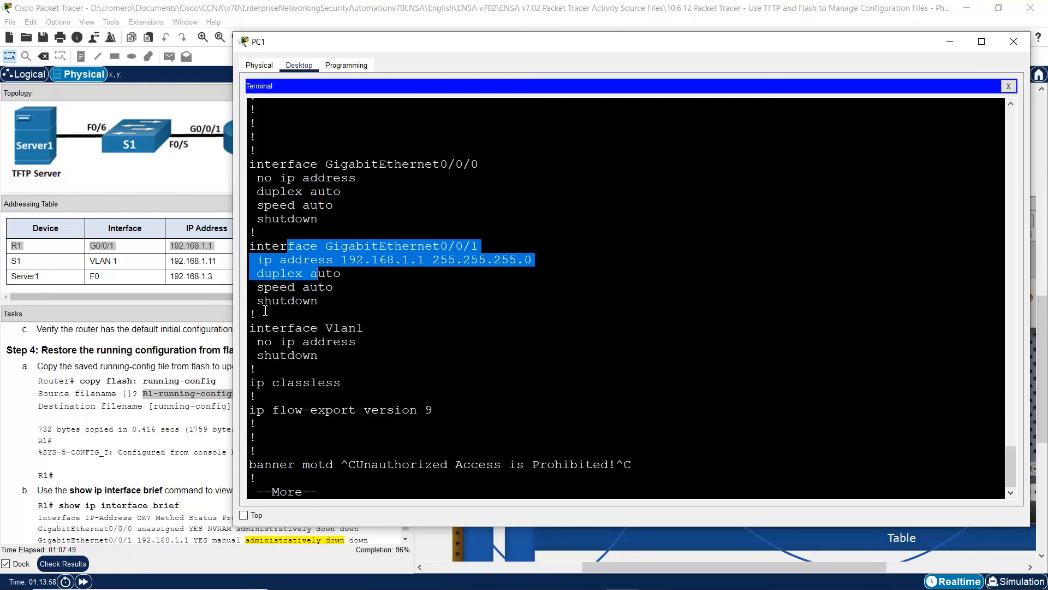
left_click_drag(265, 303, 324, 308)
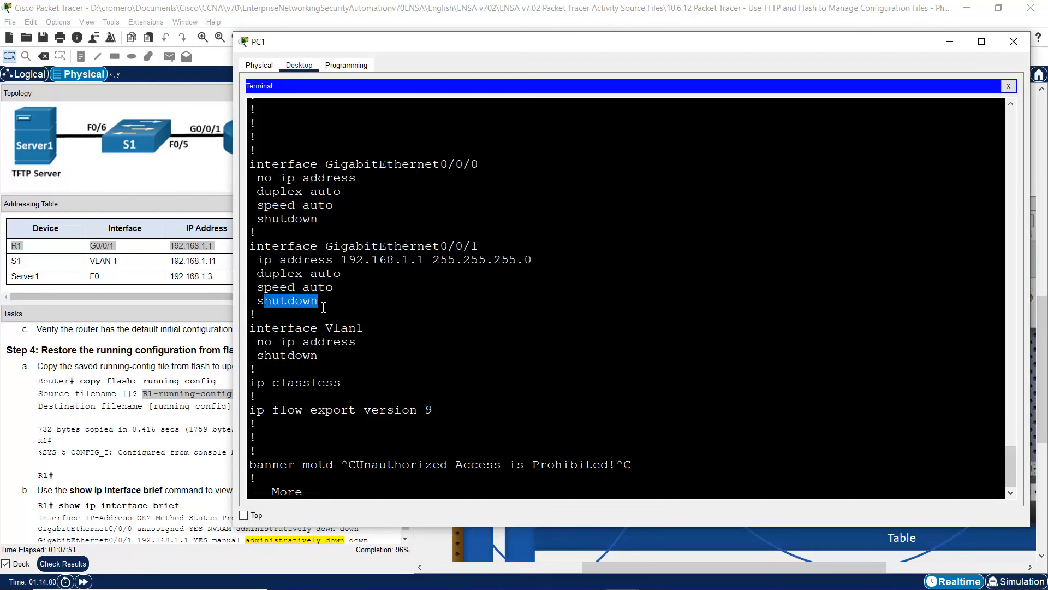
- Navigate the Physical workspace to PC1 and open its terminal to R1's console
left_click(596, 4)
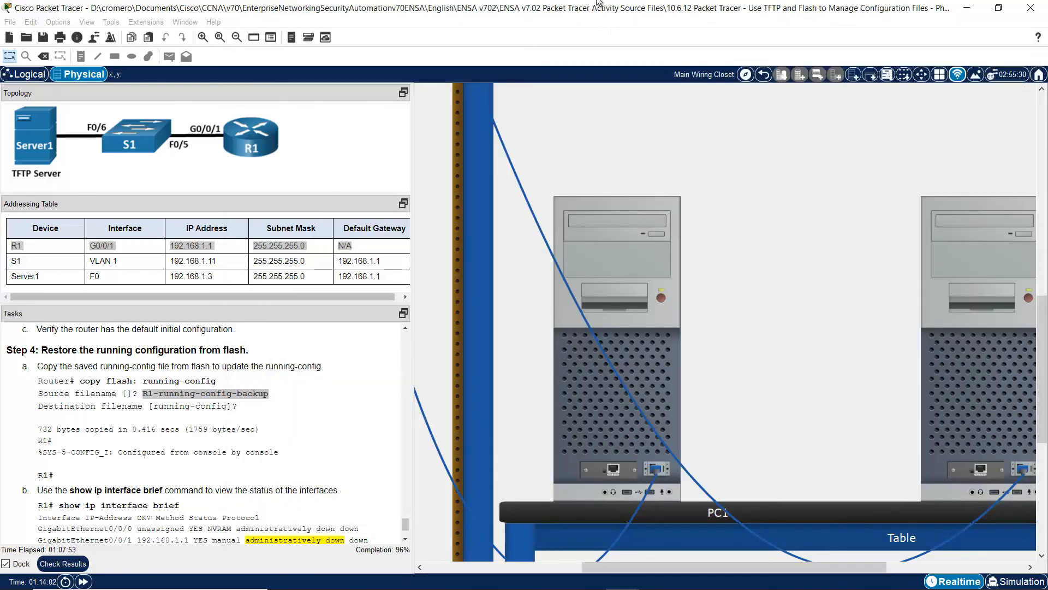
left_click_drag(746, 565, 590, 567)
left_click_drag(1044, 375, 1030, 204)
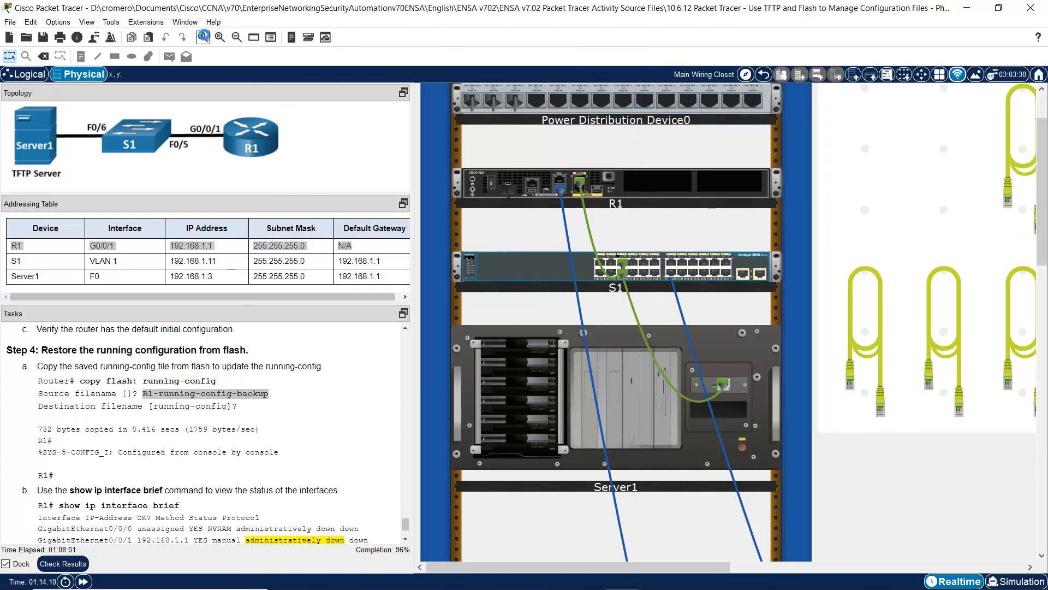
left_click(203, 37)
left_click(203, 36)
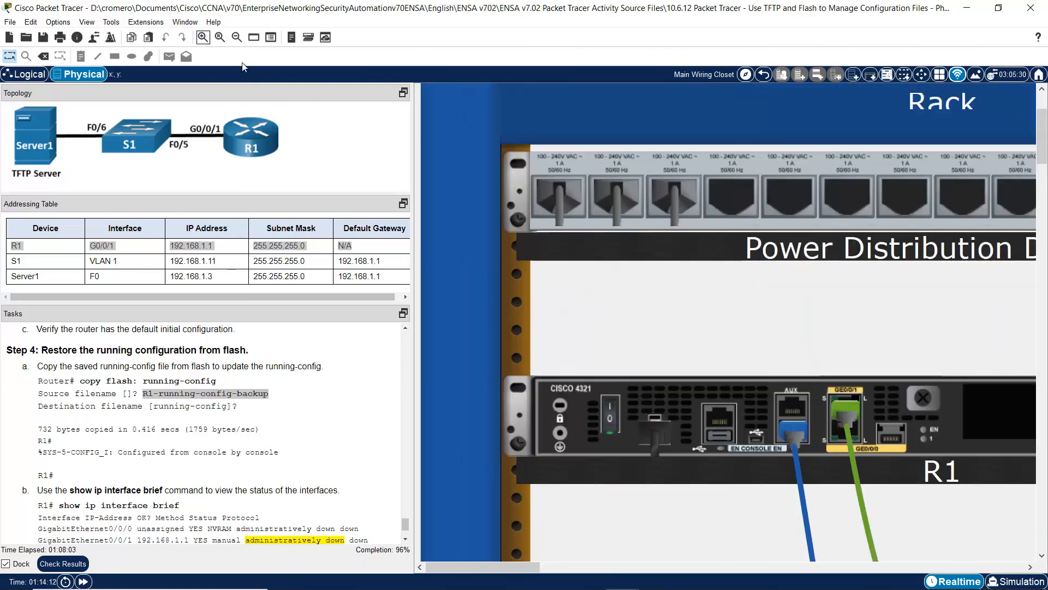
left_click_drag(525, 563, 555, 565)
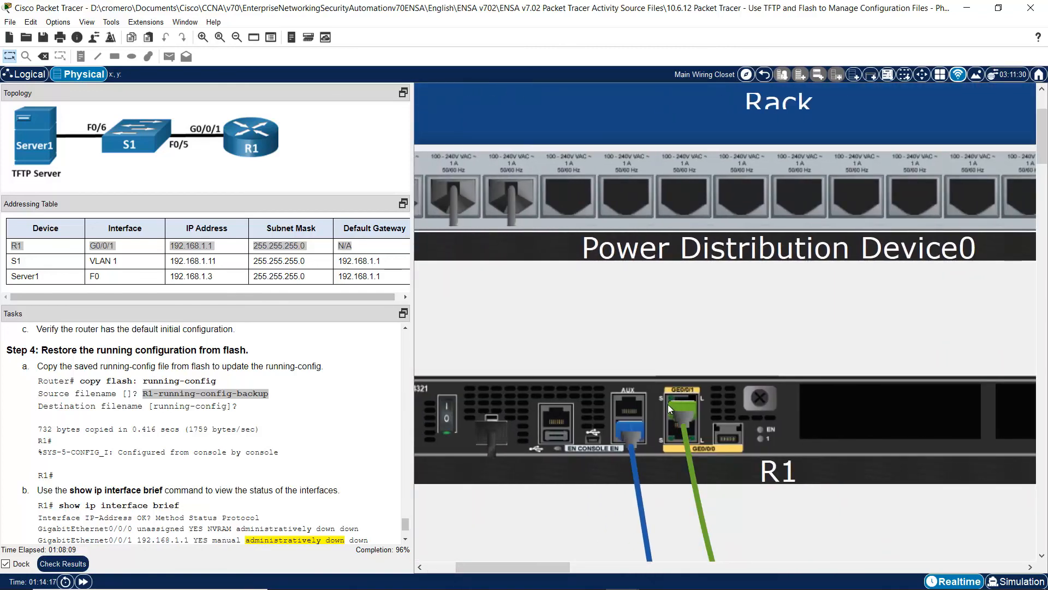
mouse_move(1045, 133)
left_mouse_down()
mouse_move(1045, 153)
mouse_move(1045, 141)
left_mouse_up()
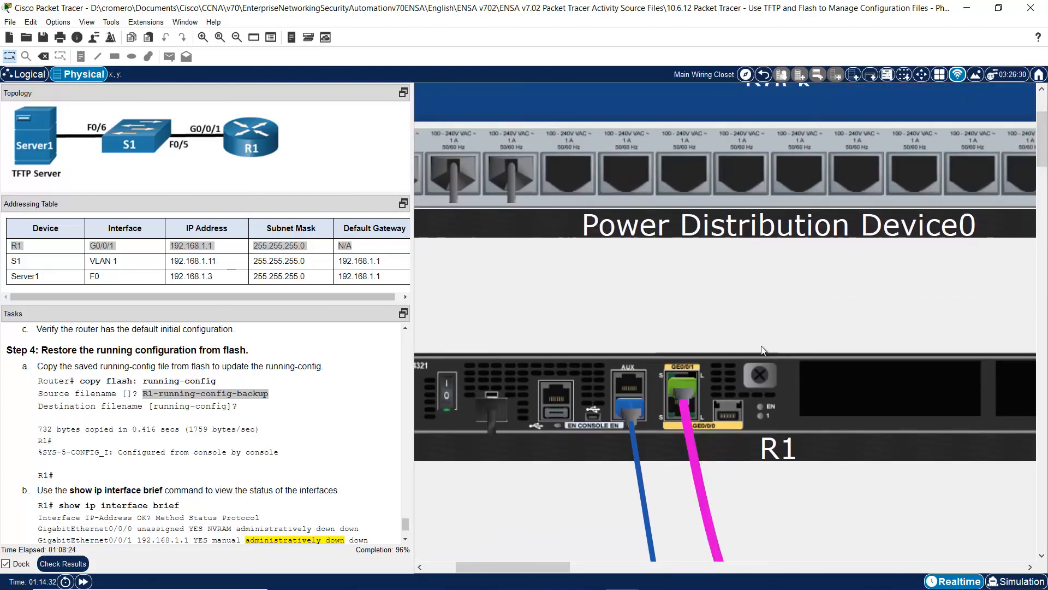
left_click(237, 38)
left_click_drag(1043, 201, 1043, 370)
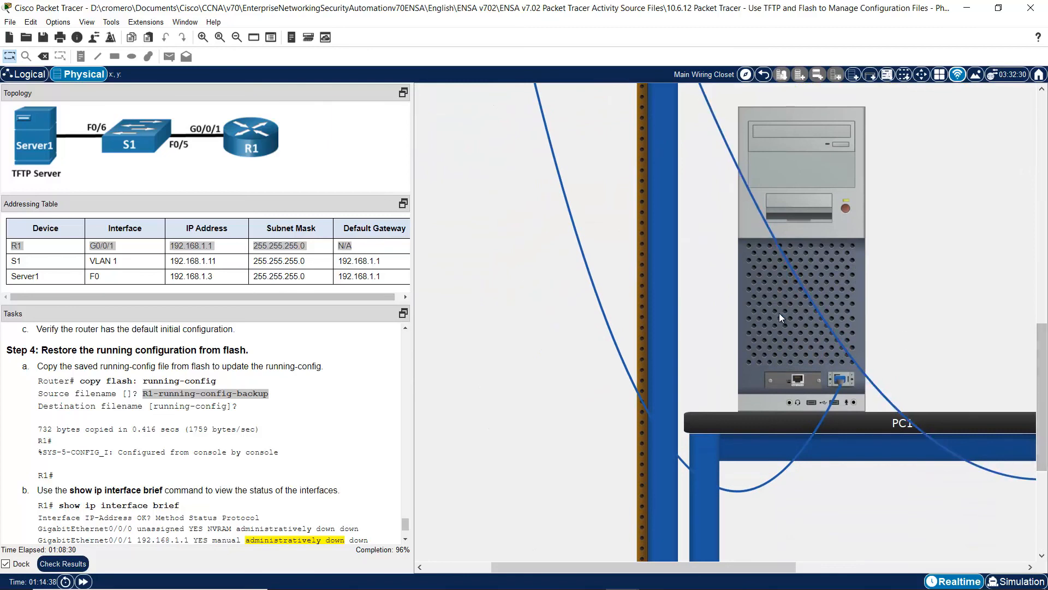
left_click(779, 313)
- Page through the rest of R1's configuration and find the show ip interface brief task step
key("space")
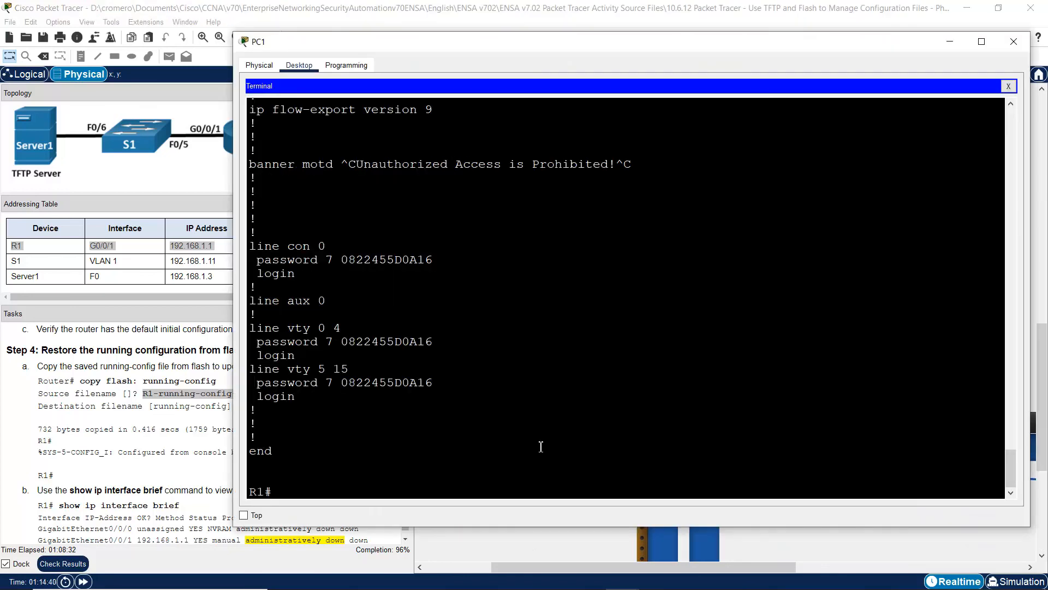
left_click_drag(281, 156, 349, 427)
left_click(349, 427)
left_click(123, 436)
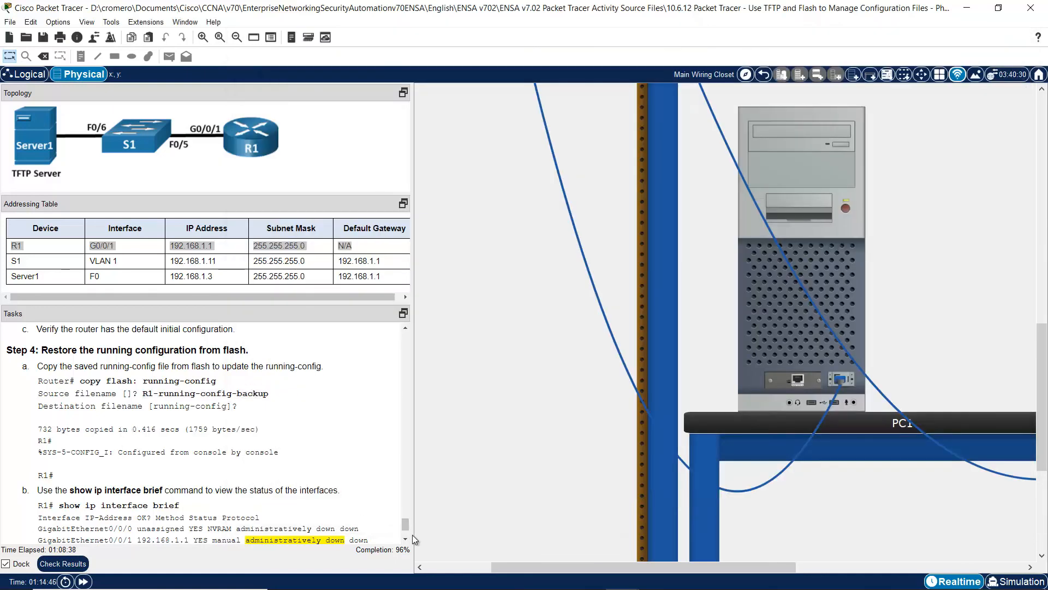
scroll(406, 536, "down", 3)
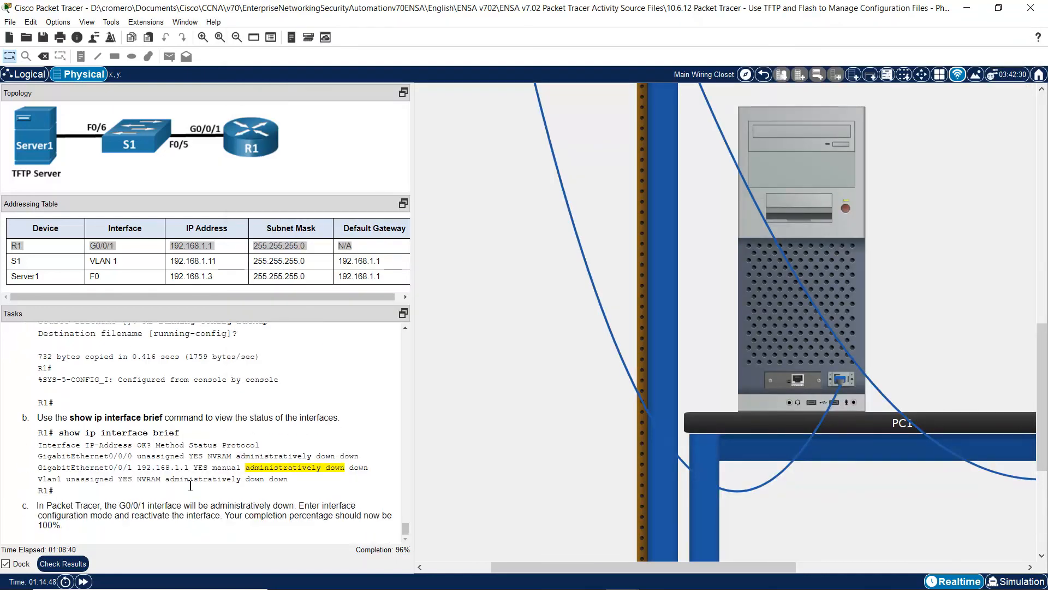
left_click_drag(59, 433, 198, 432)
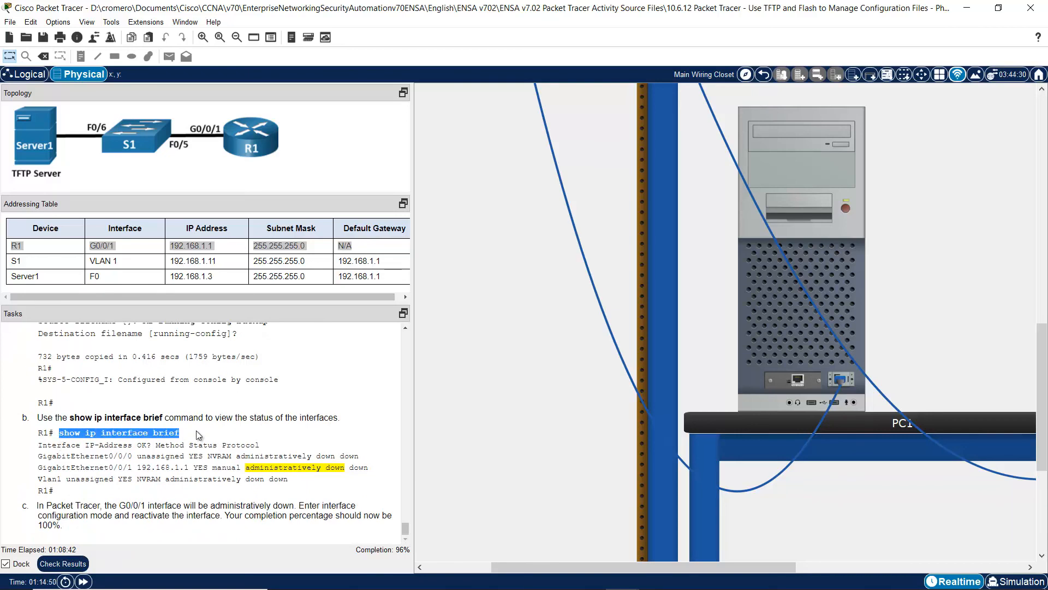
- Run 'show ip int brief' on R1 and confirm G0/0/1 (192.168.1.1) is administratively down
left_click(781, 309)
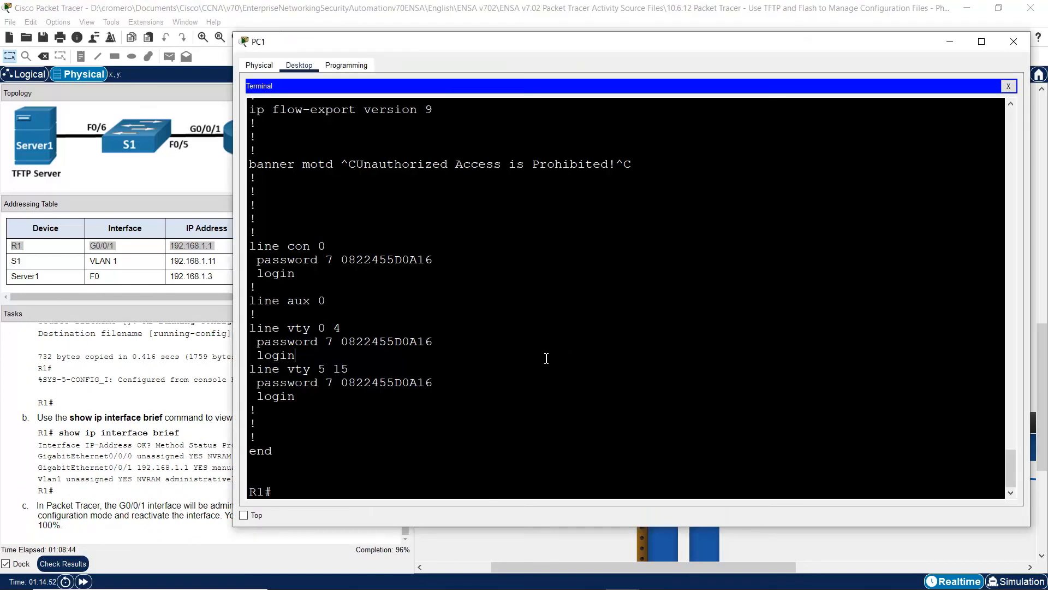
type("show ip int brief")
key("Return")
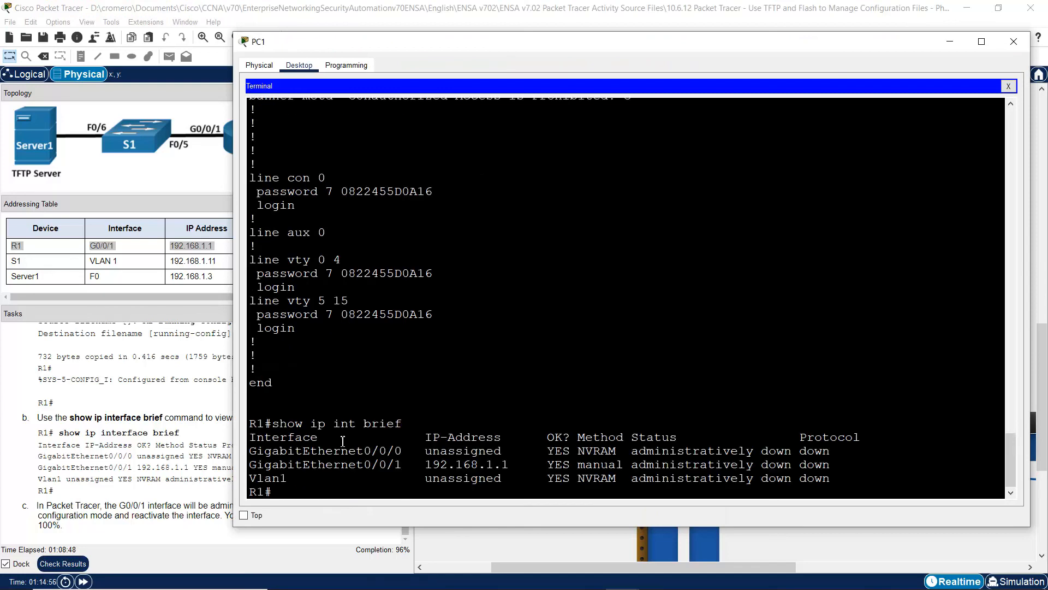
left_click_drag(272, 464, 882, 465)
left_click(868, 467)
left_click_drag(657, 464, 838, 465)
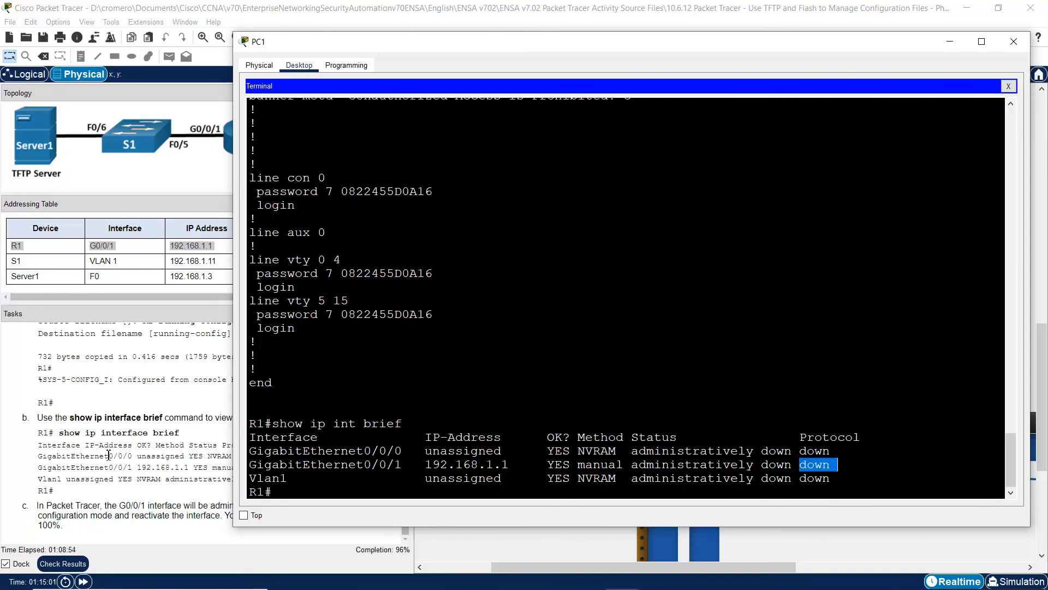
left_click(93, 463)
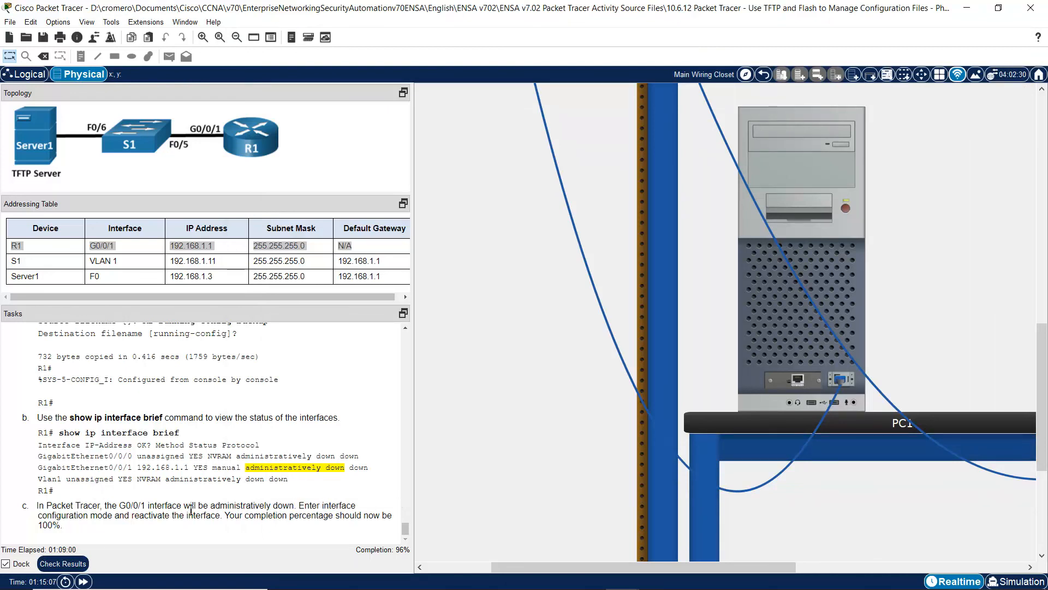
- On R1 via PC1's terminal, enter 'conf term', 'int g0/0/1' and 'no shutdown'
left_click_drag(104, 516, 221, 515)
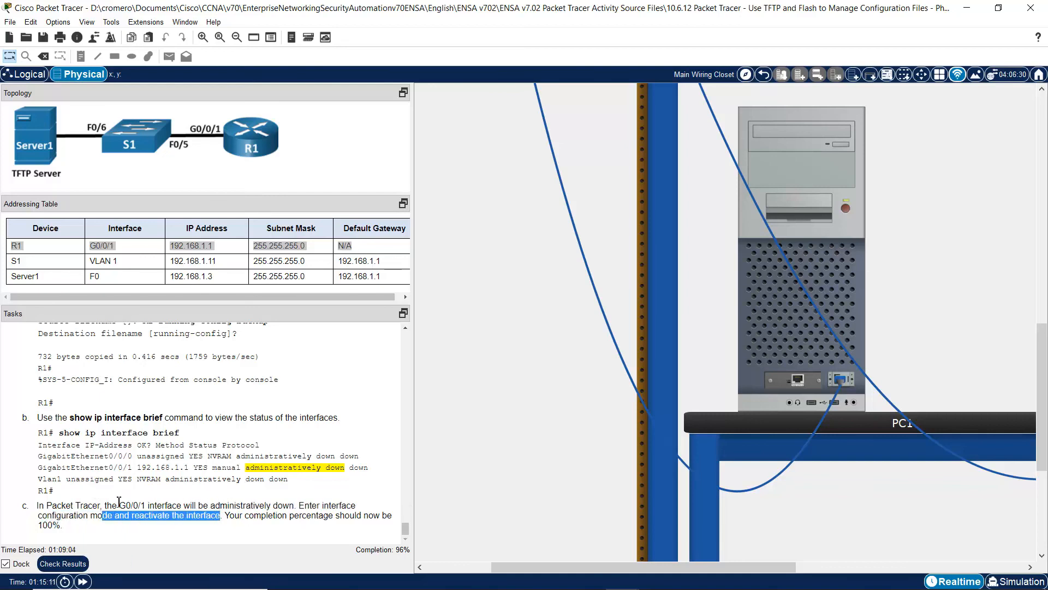
left_click_drag(118, 505, 167, 506)
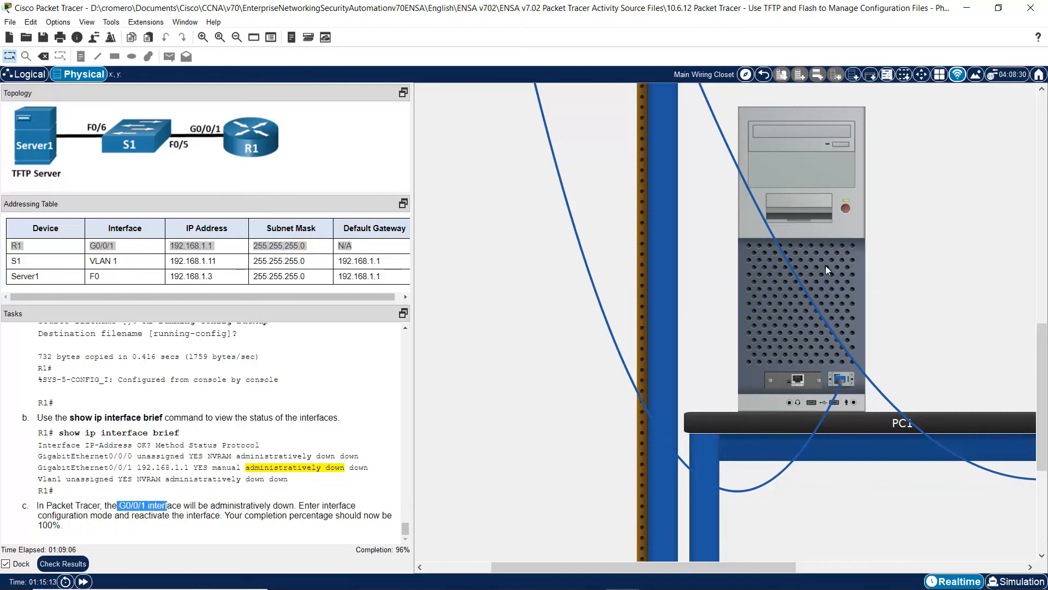
left_click(826, 268)
type("conf term")
key("Return")
type("int g0/0/")
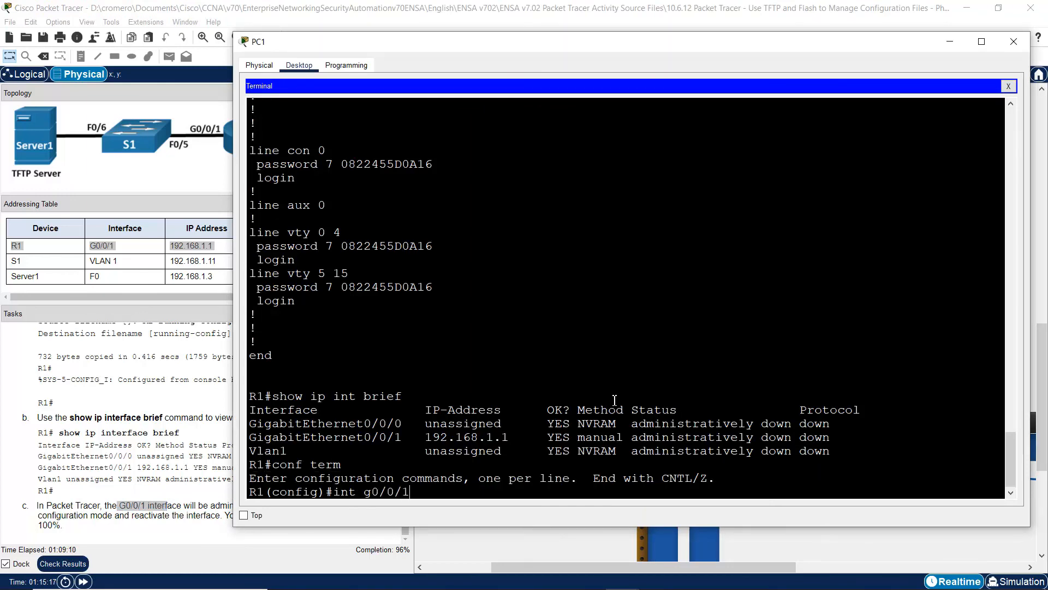
type("1")
key("Return")
type("no shutdoen")
key("BackSpace")
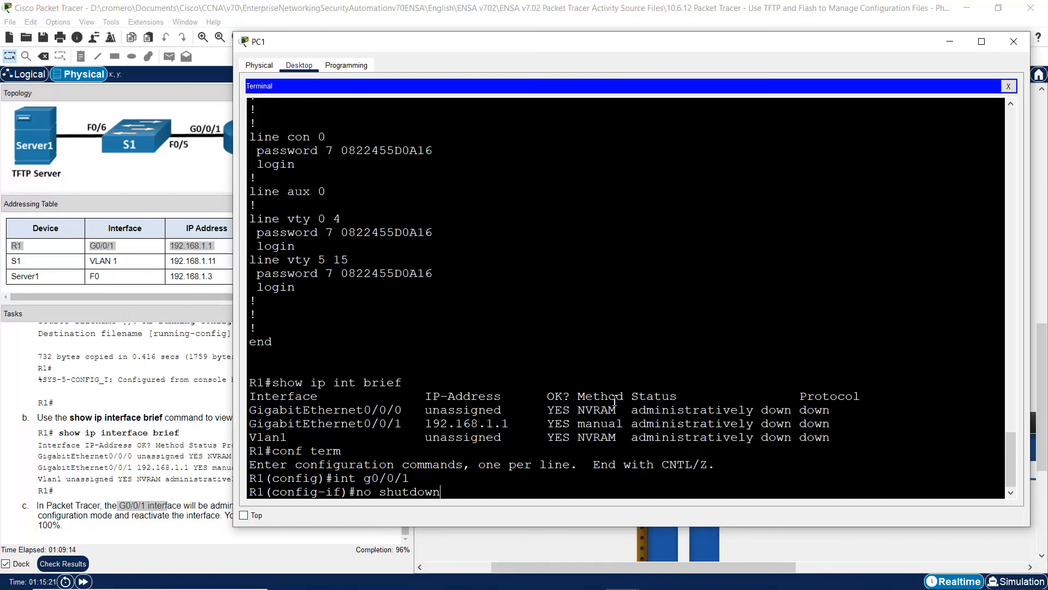
key("Return")
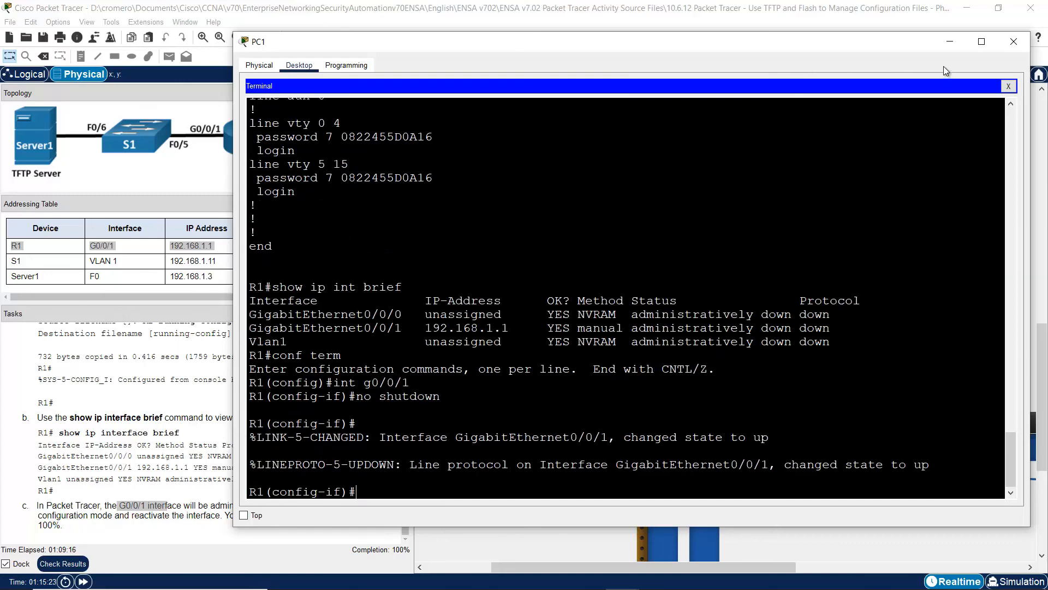
- Hide the terminal and navigate the rack view back to the PC1 and PC2 table
left_click(951, 48)
left_click_drag(1041, 352, 1040, 122)
left_click_drag(666, 574, 558, 571)
left_click(203, 37)
left_click(203, 37)
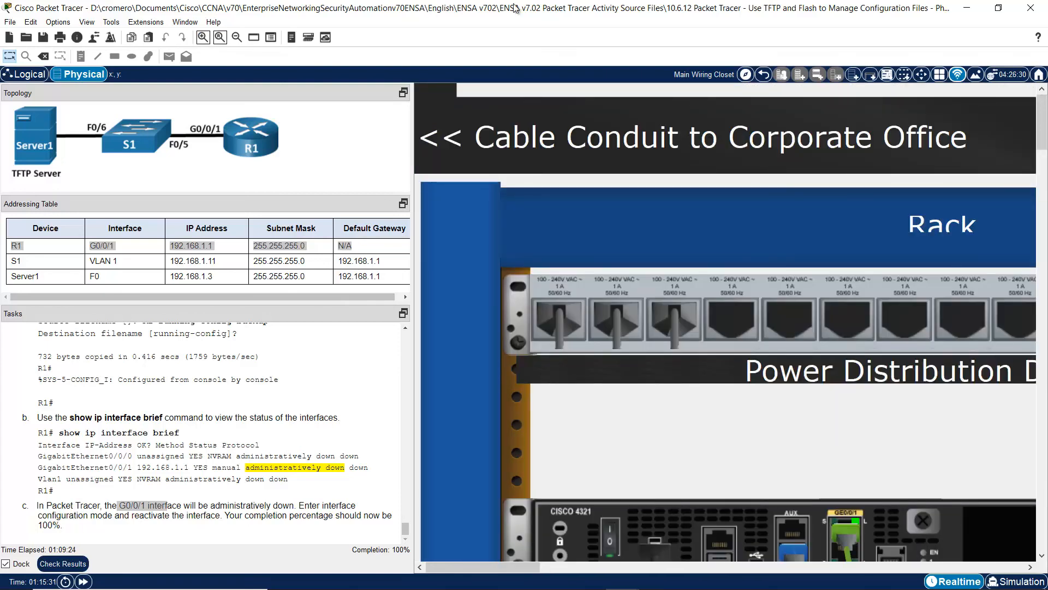
left_click_drag(1044, 126, 1044, 149)
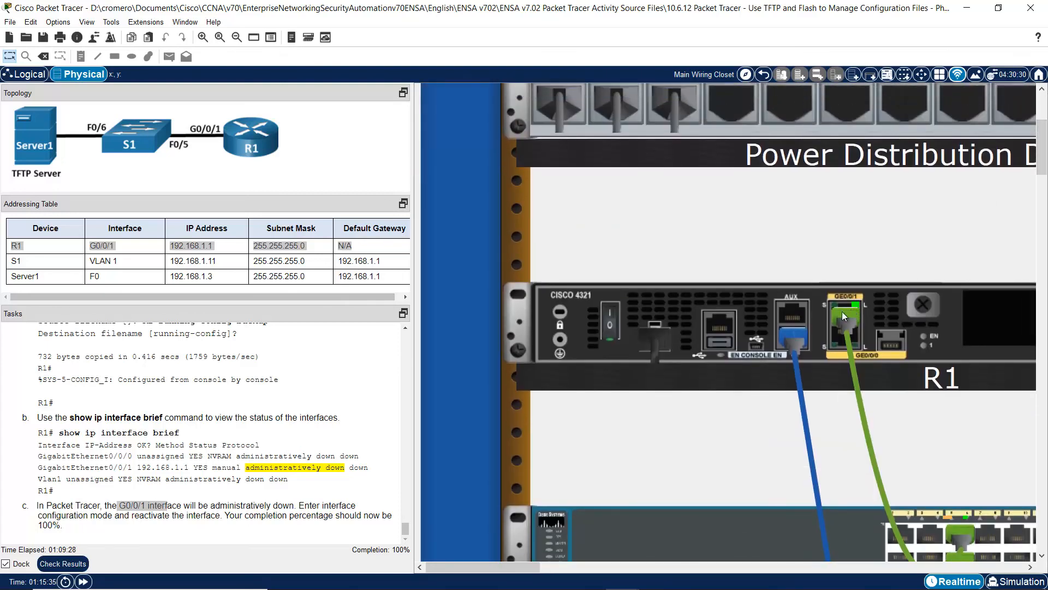
left_click(321, 444)
left_click_drag(1043, 175, 1043, 364)
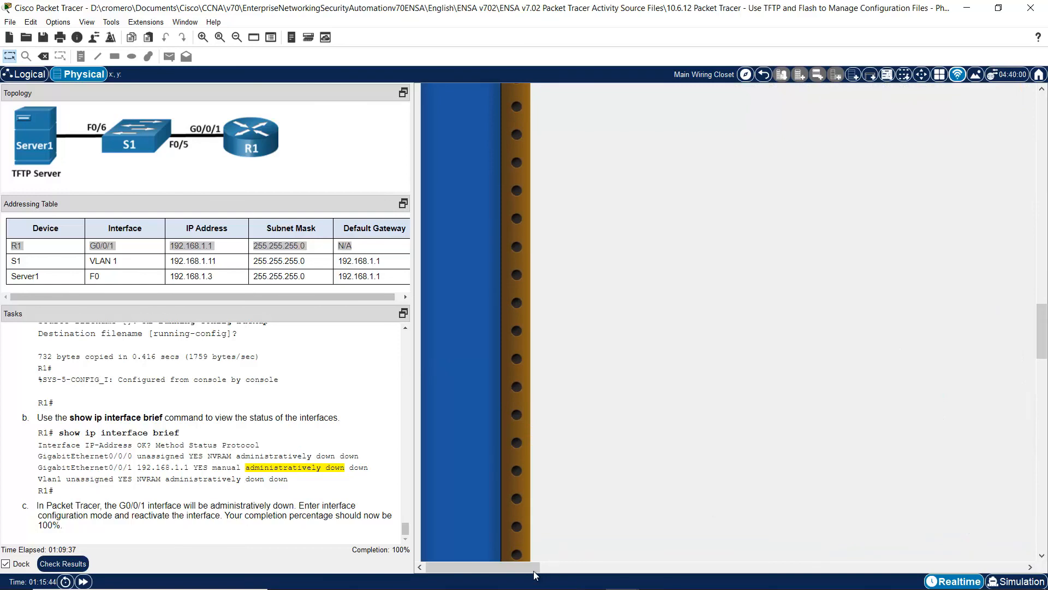
left_click_drag(526, 572, 707, 570)
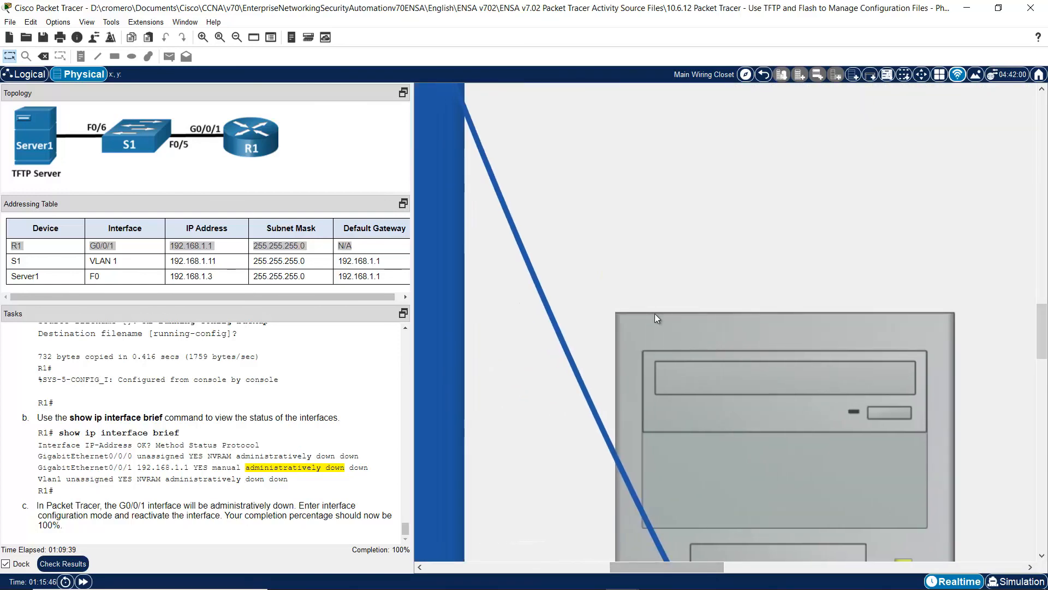
left_click(237, 37)
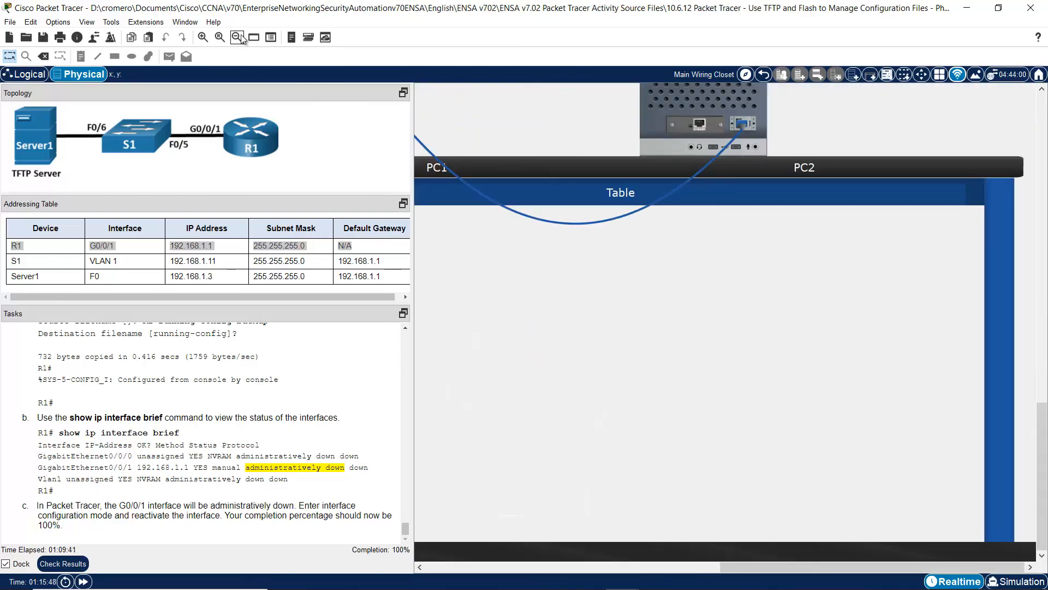
left_click_drag(1044, 444, 1045, 375)
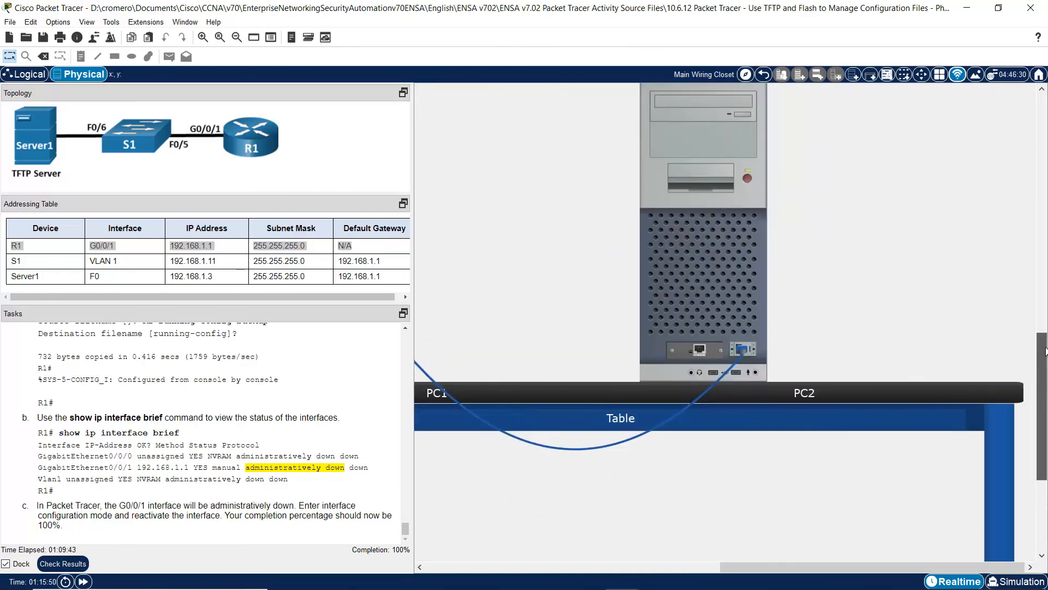
left_click_drag(836, 569, 747, 568)
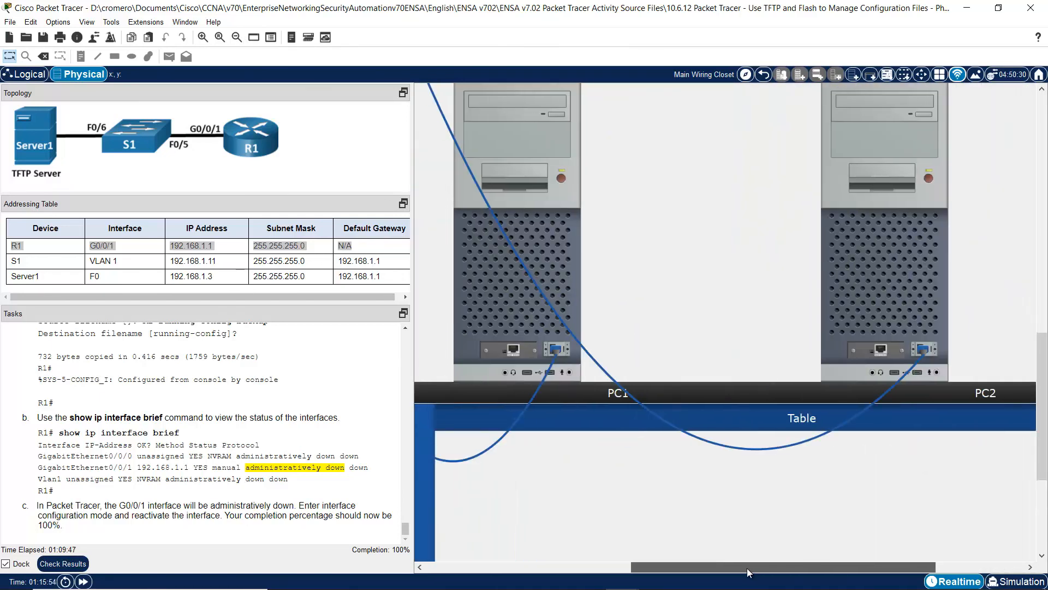
- Reopen PC1's terminal and enter 'end' to leave R1's configuration mode
left_click(519, 297)
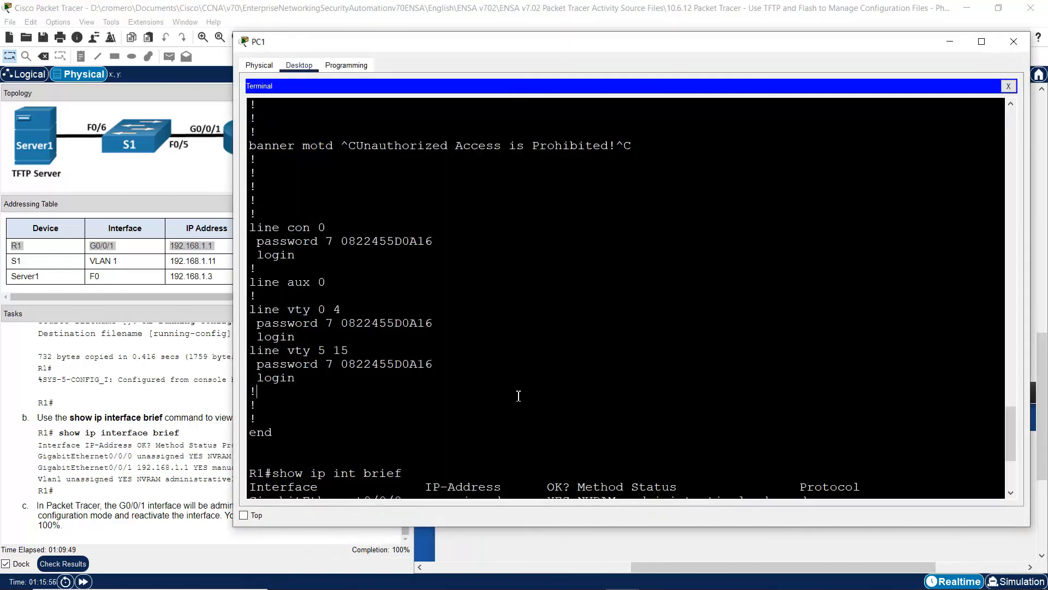
left_click_drag(562, 387, 601, 434)
left_click_drag(1007, 432, 1009, 458)
left_click(683, 411)
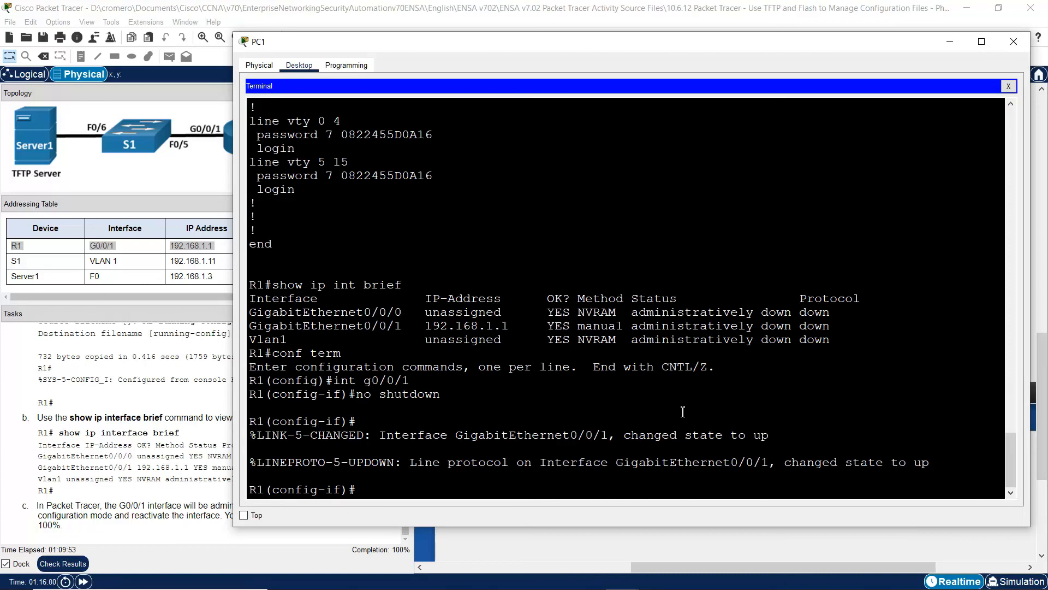
type("end")
key("Return")
left_click(82, 471)
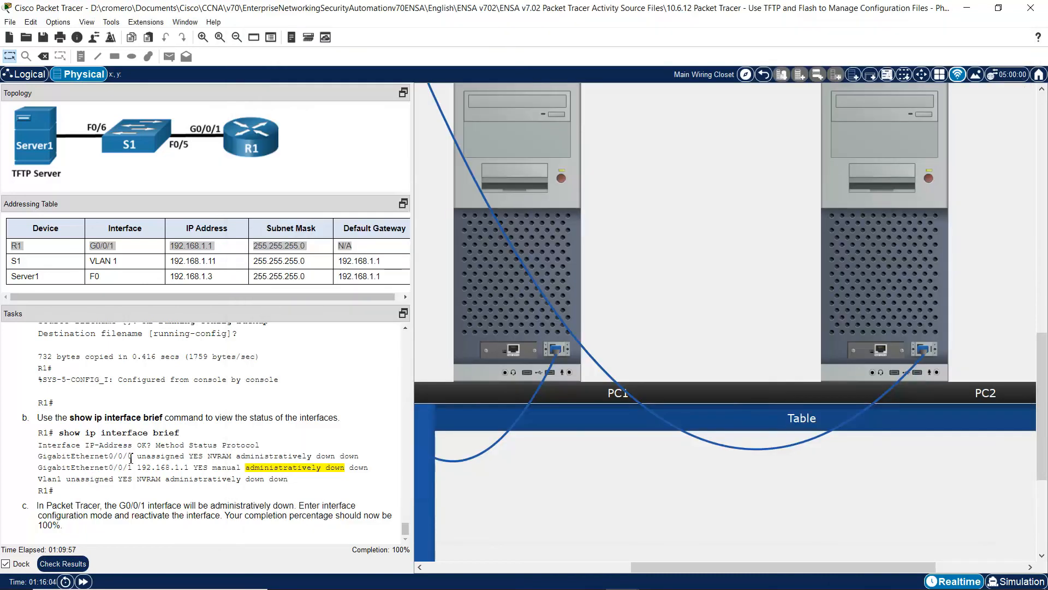